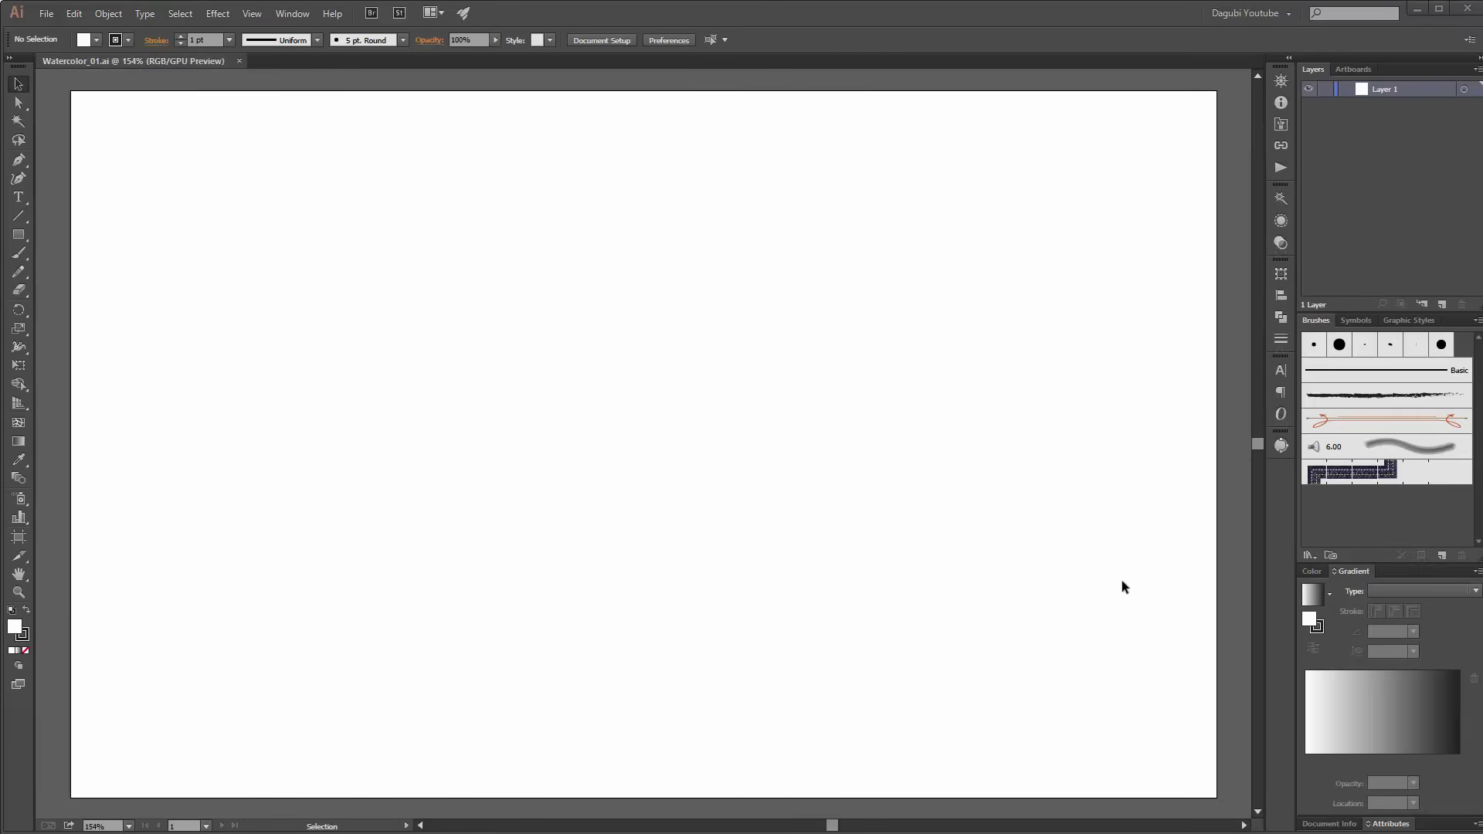
Step: Load the Dagubi_Watercolor_Brushes_01 brush library and look through its brushes and those of the next library
click(1310, 554)
mouse_move(1352, 684)
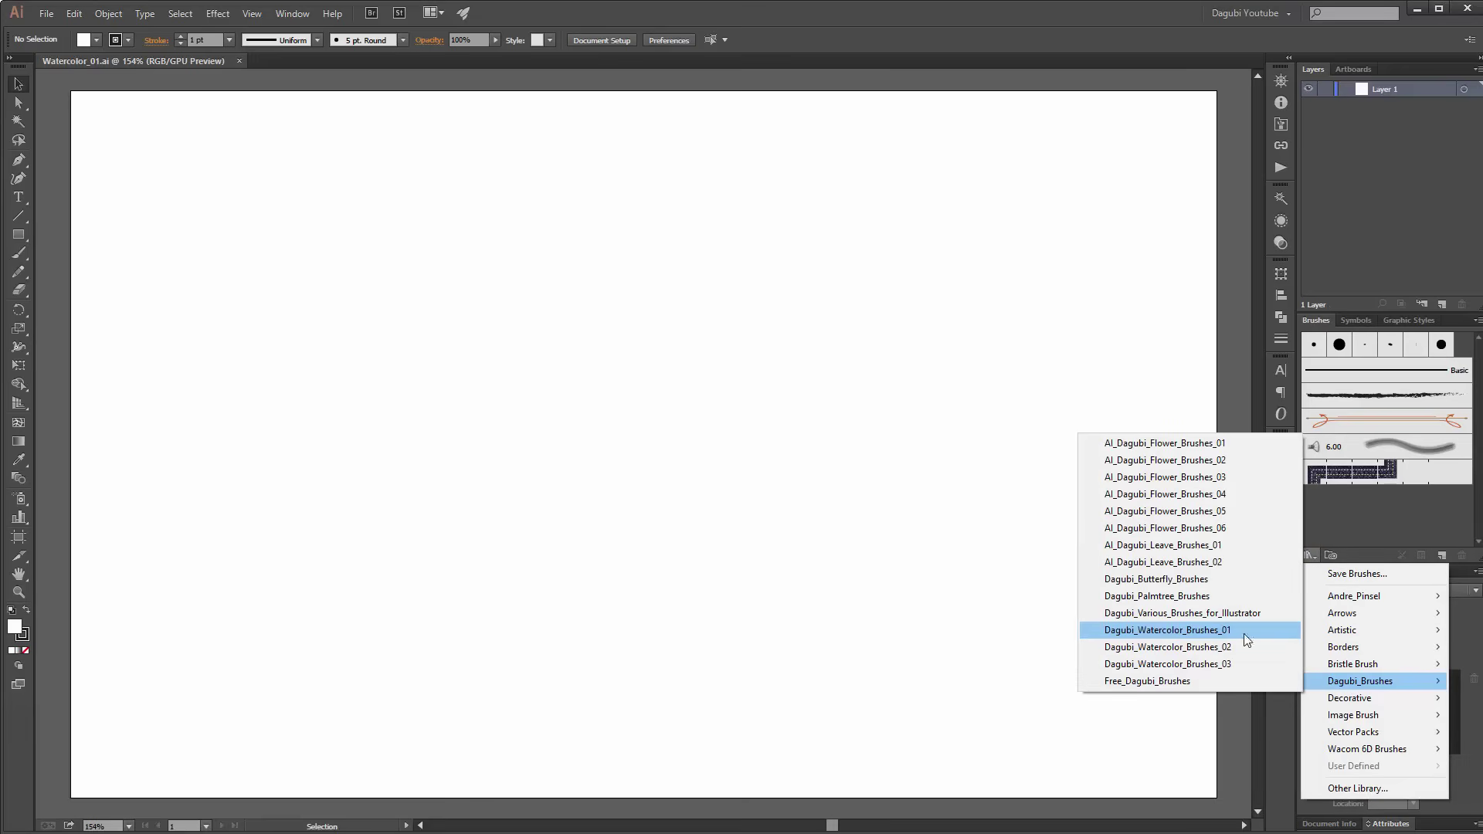
click(1159, 631)
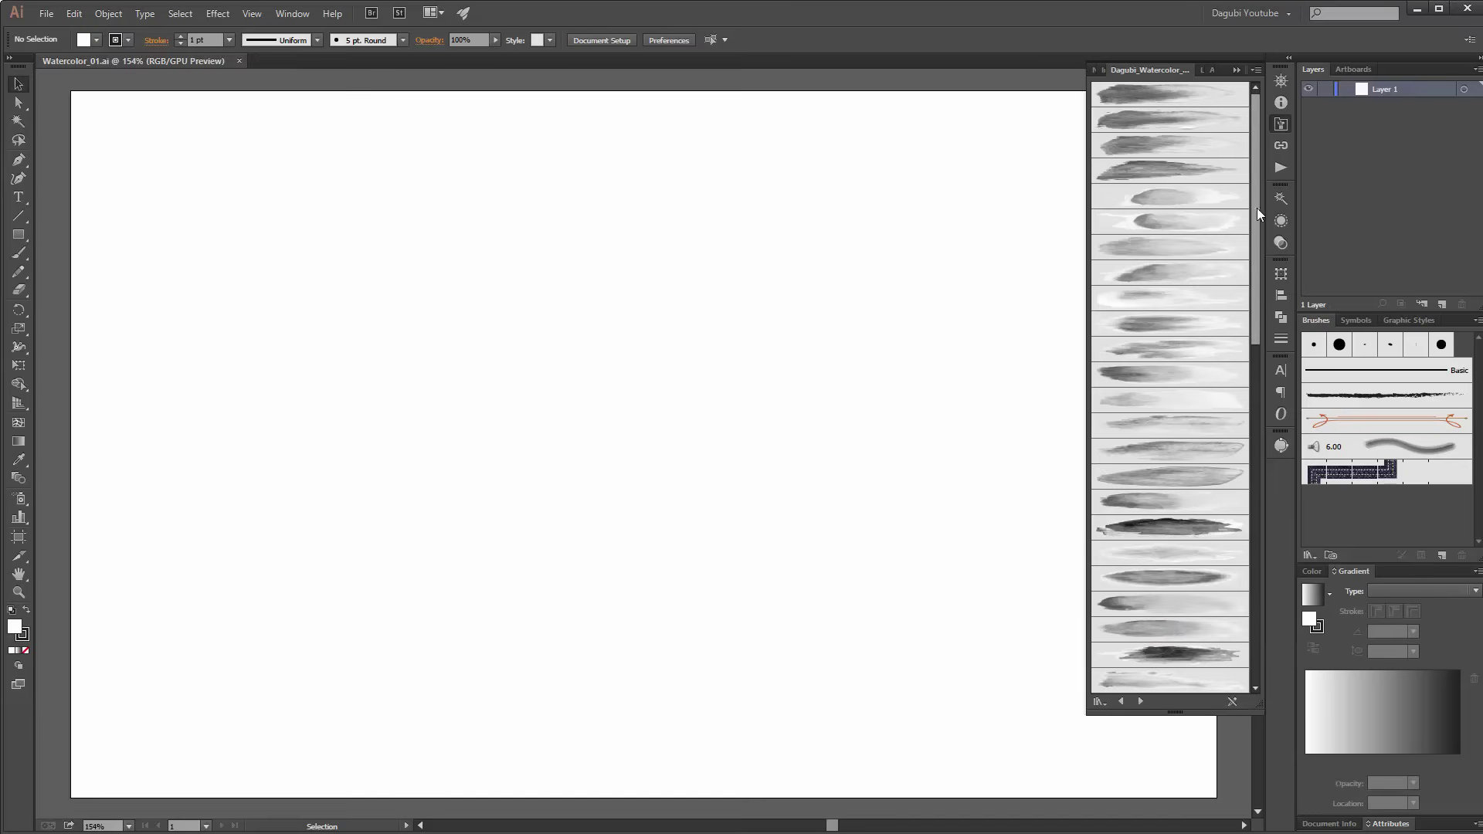
mouse_move(1256, 210)
mouse_down()
mouse_move(1257, 557)
mouse_move(1268, 242)
mouse_up()
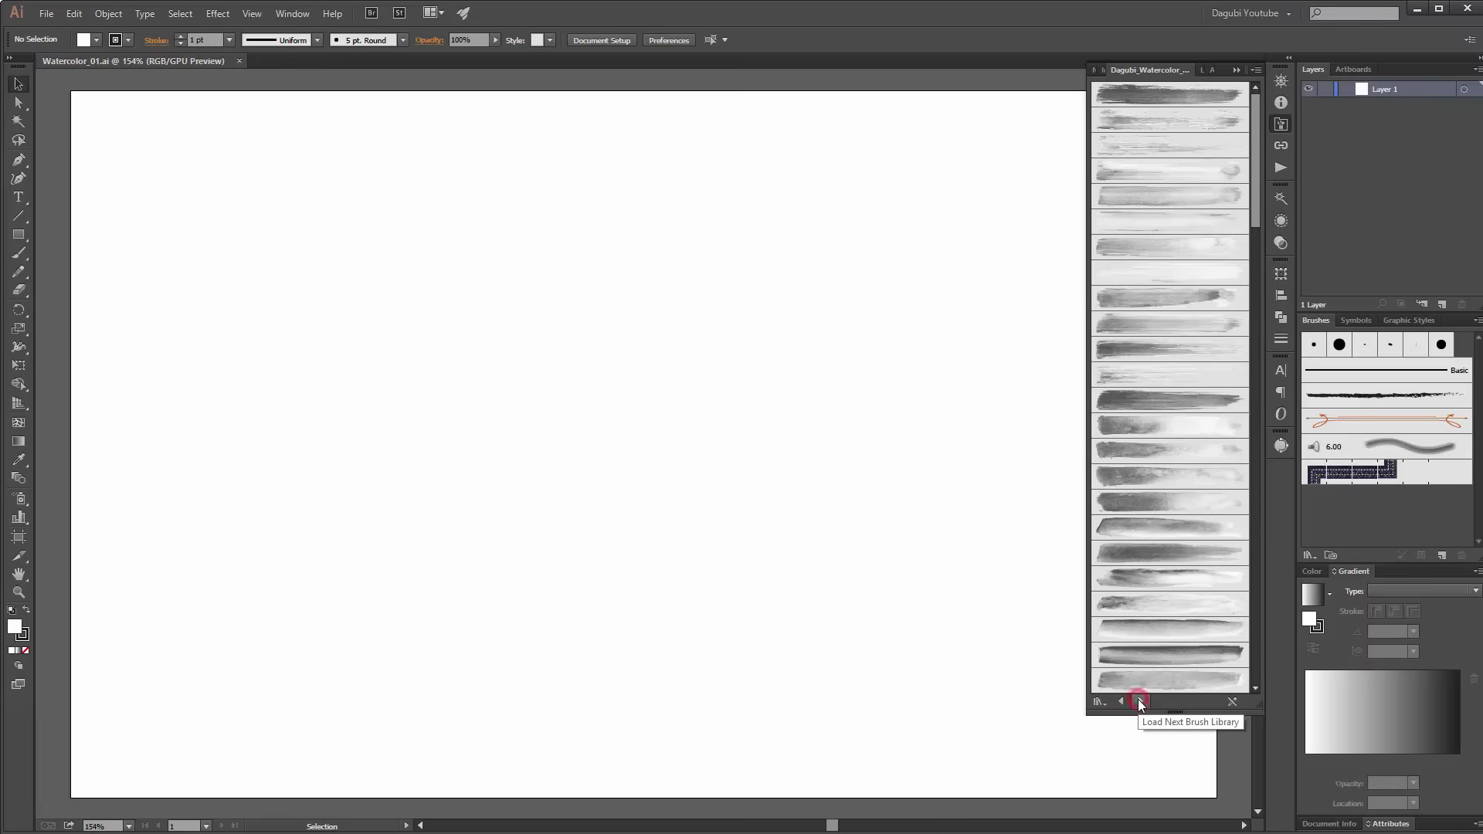
click(1118, 702)
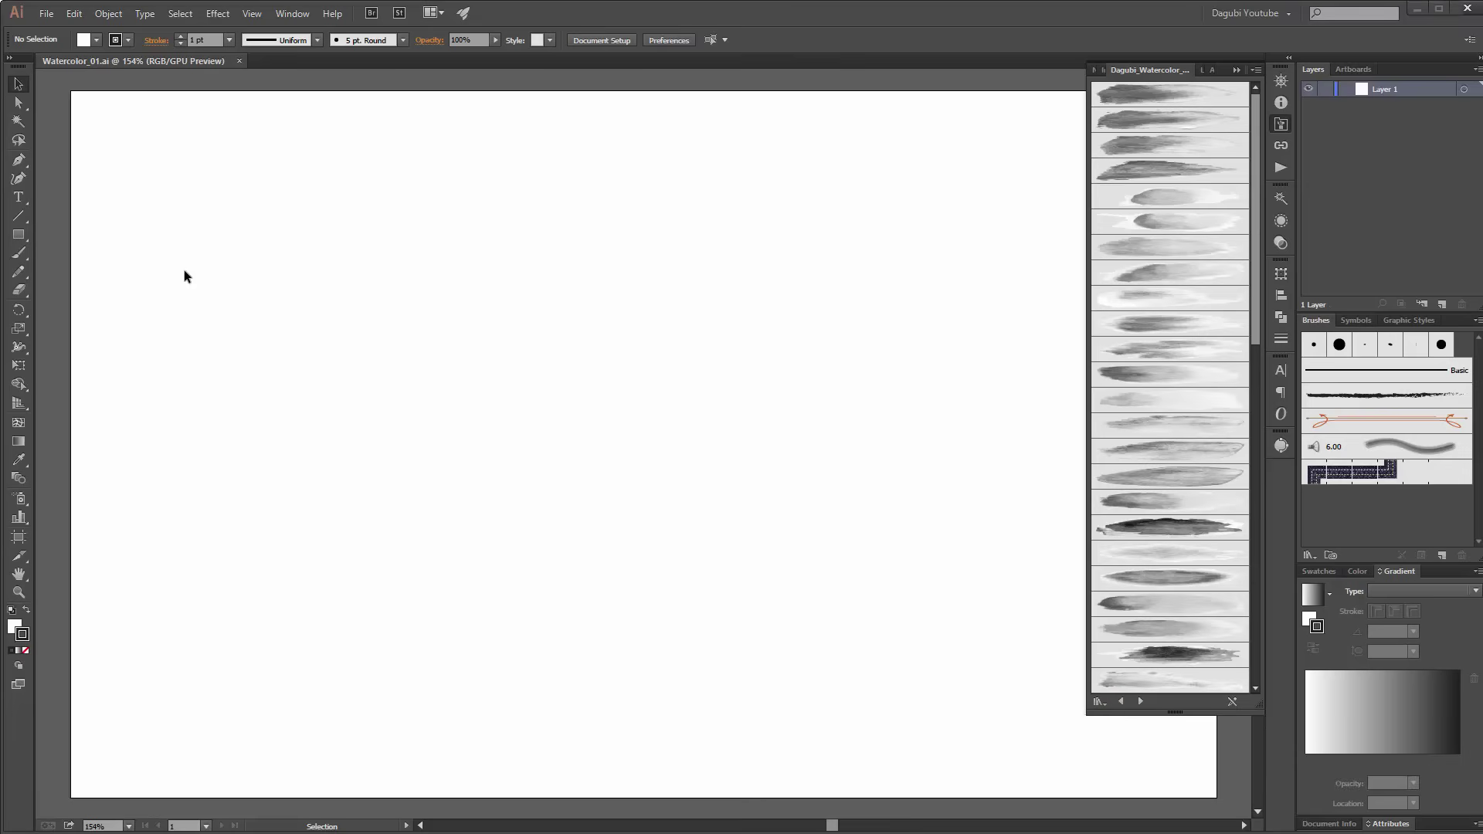
Step: Activate the Paintbrush tool with no fill and a red swatch as the stroke color
click(18, 252)
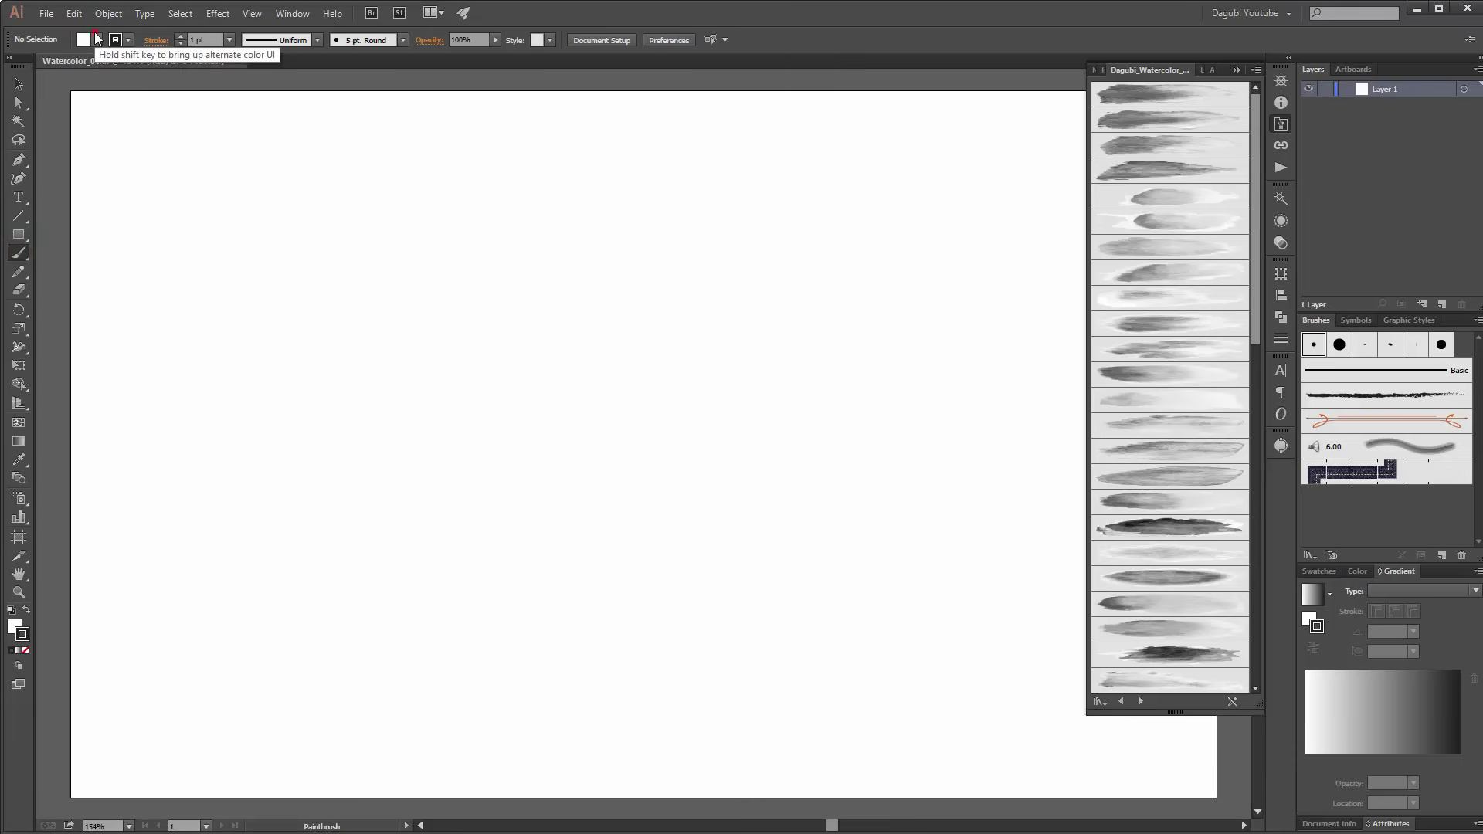
click(96, 39)
click(11, 67)
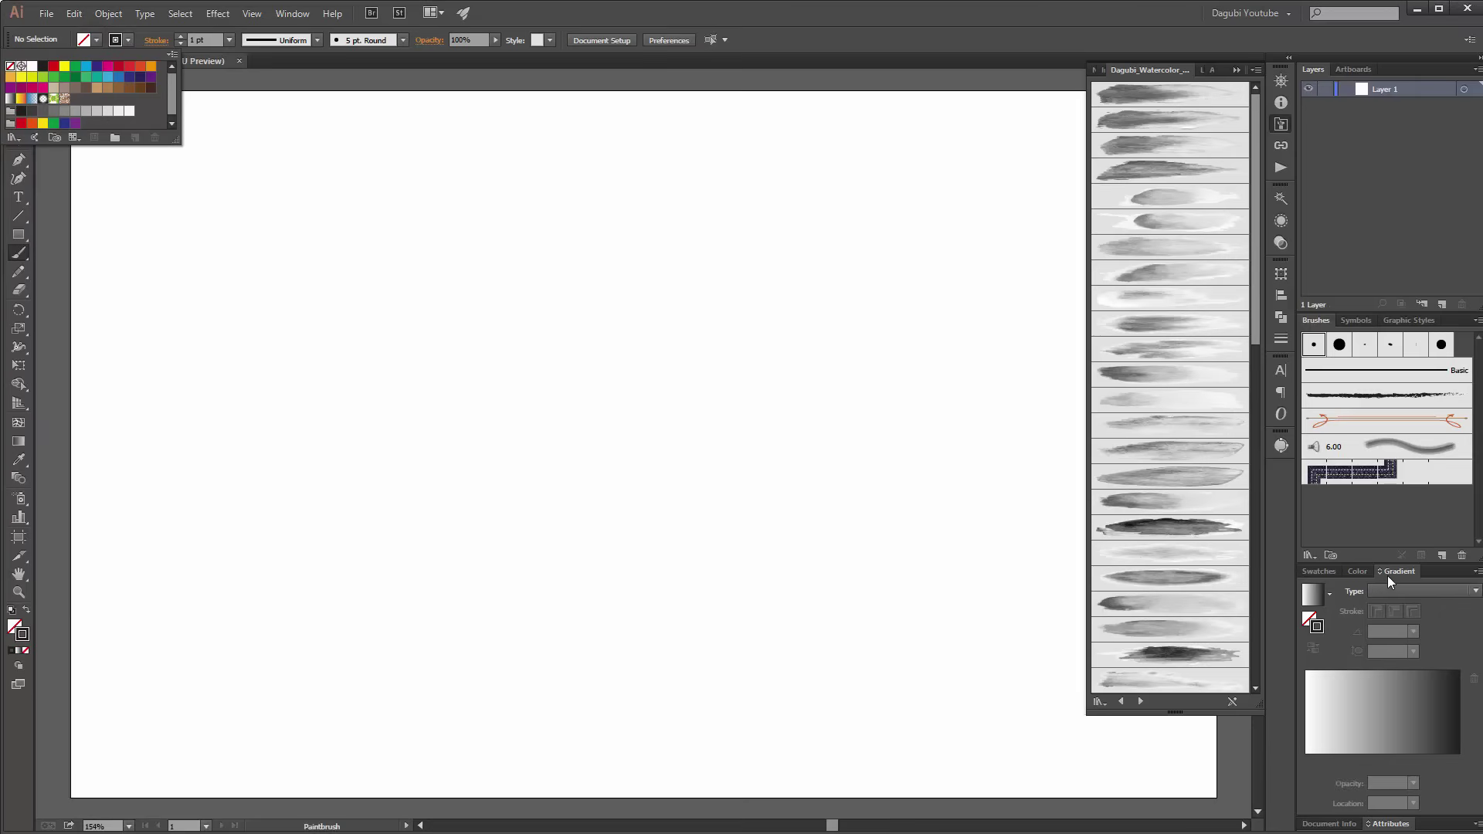
click(1332, 570)
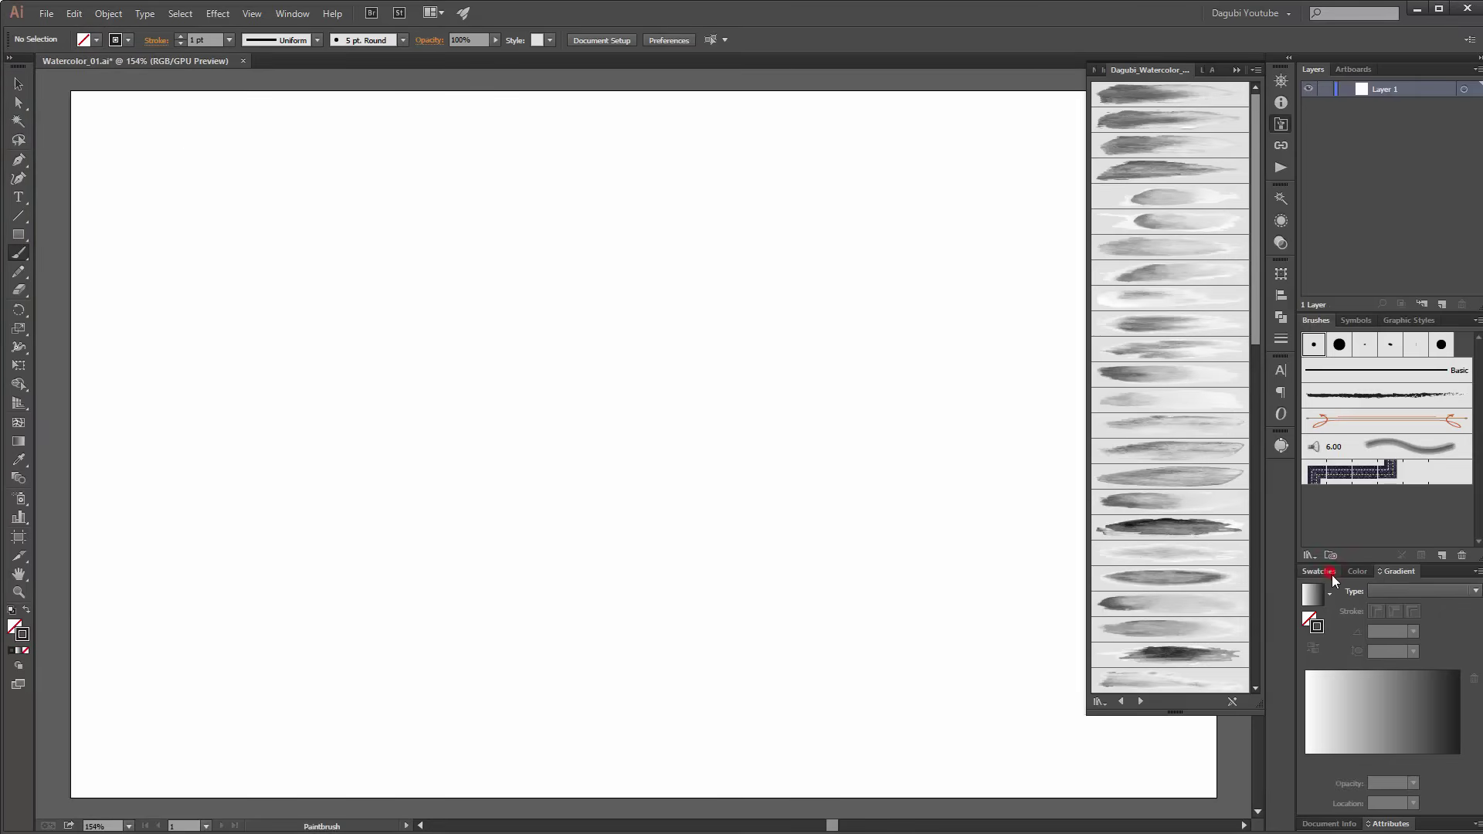
click(1332, 575)
click(1425, 617)
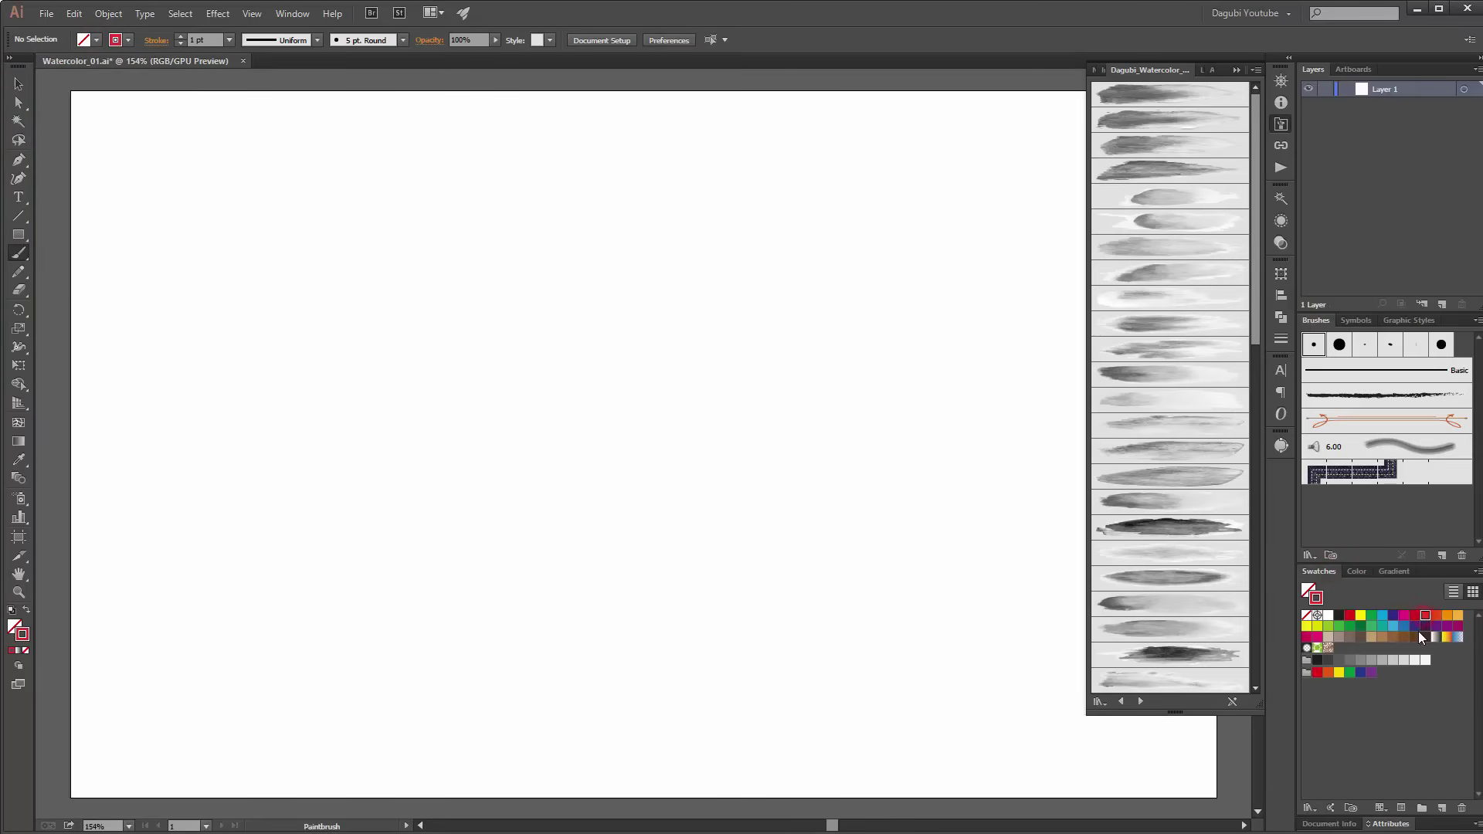
Step: Choose a soft watercolor brush that fades at one end and set the blending mode to Multiply
click(1138, 502)
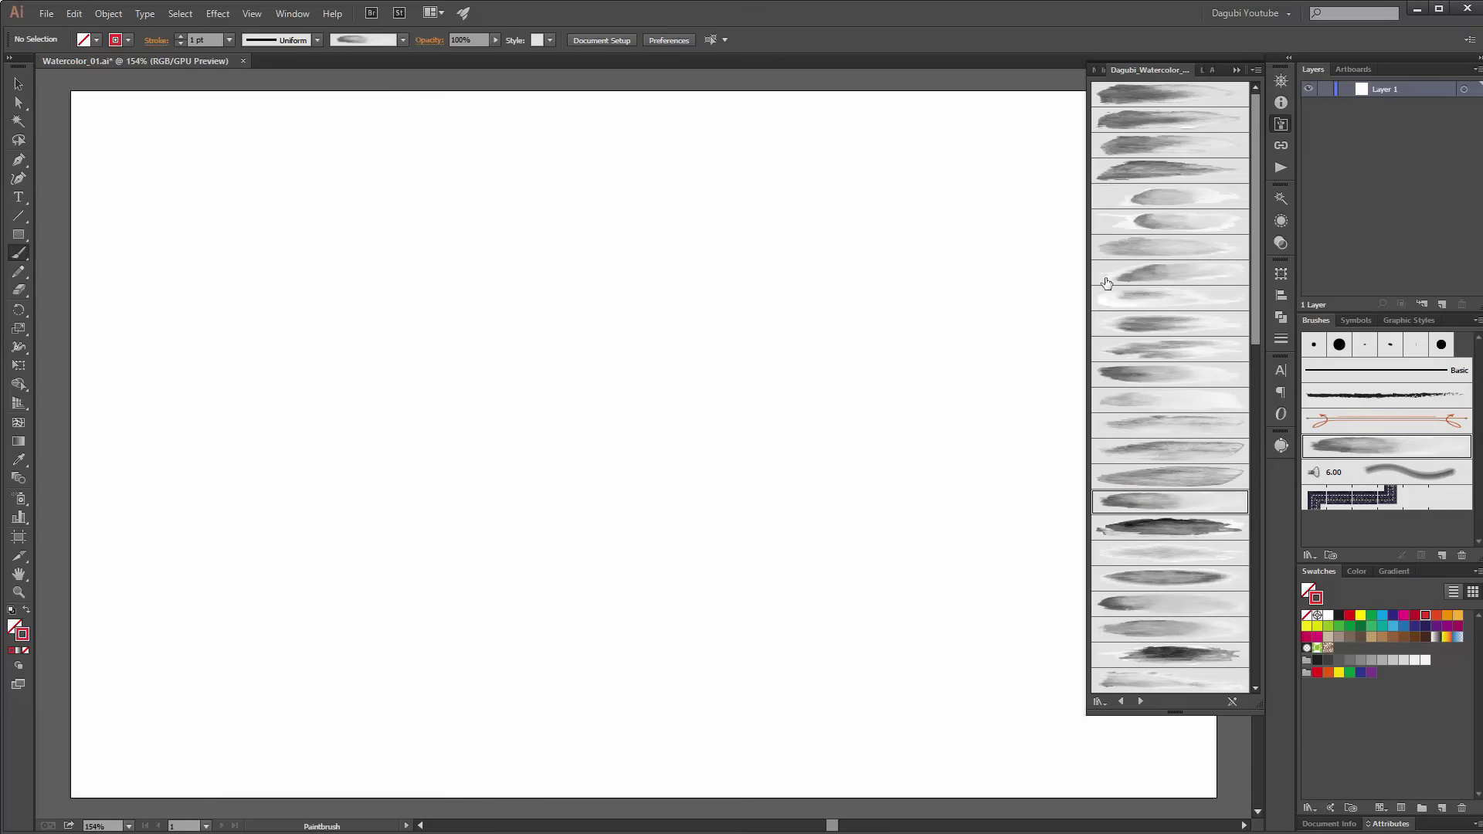
click(1280, 242)
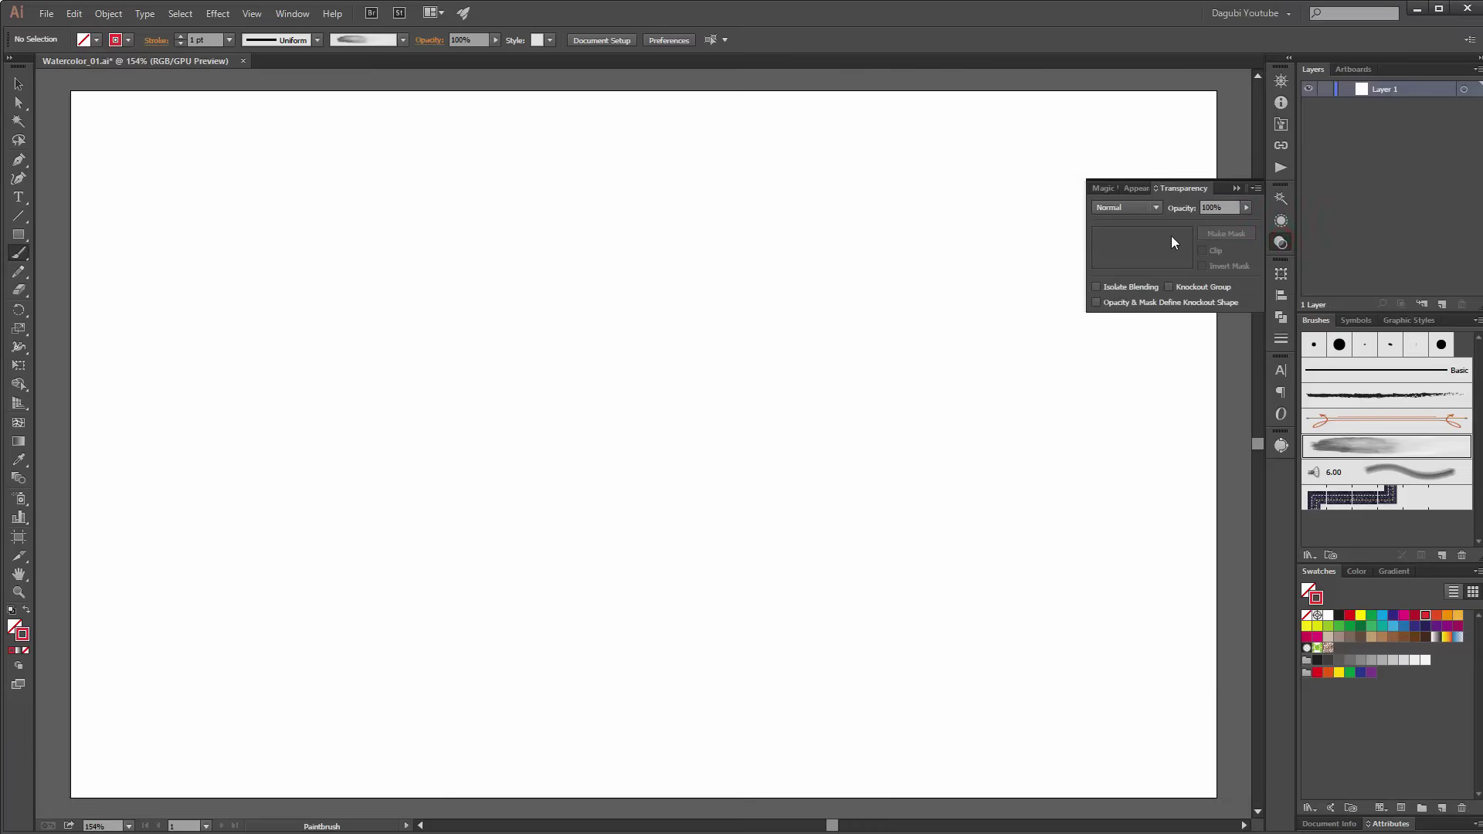
click(1141, 207)
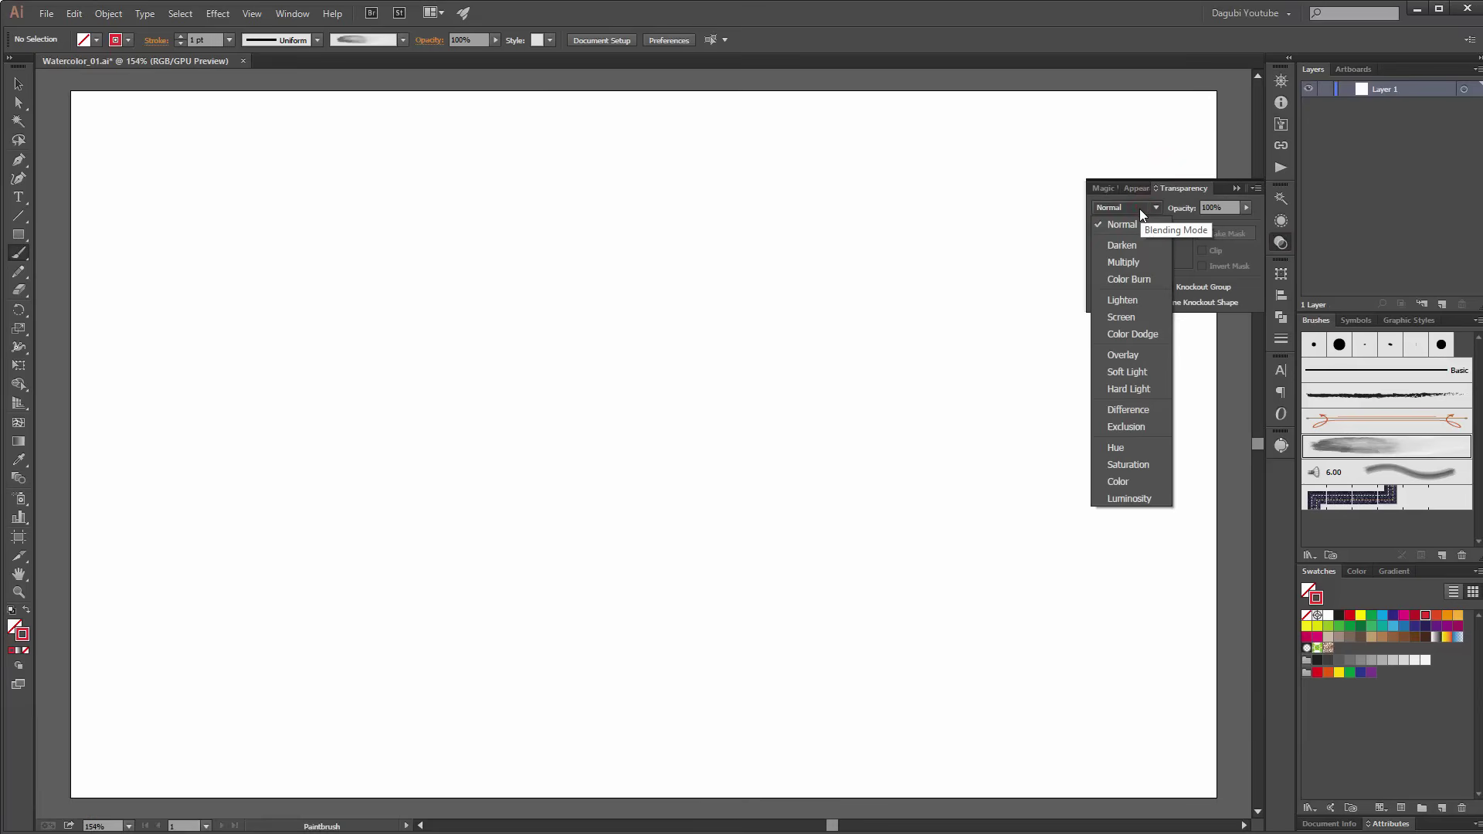
click(1132, 261)
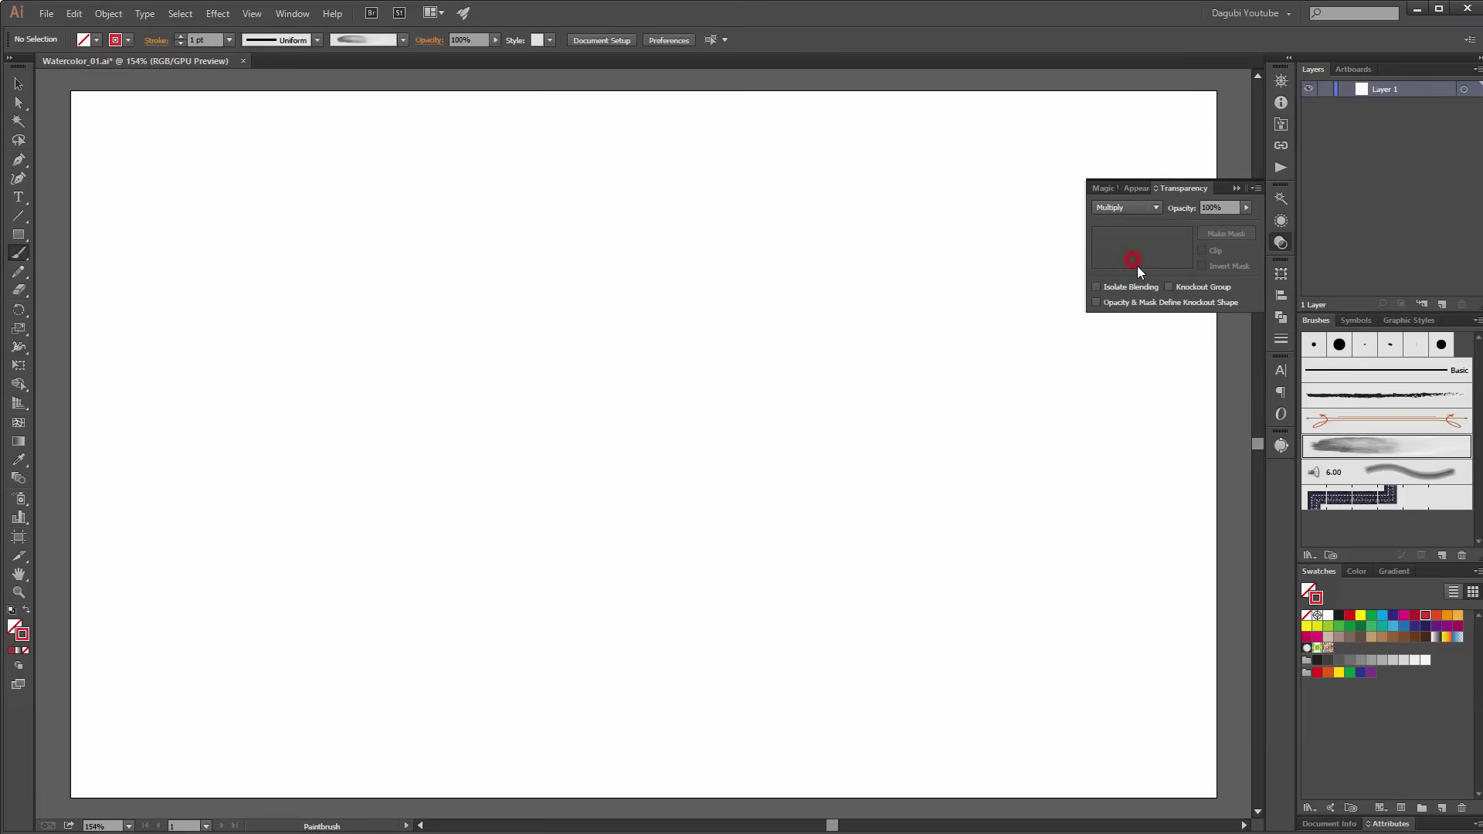
click(1237, 188)
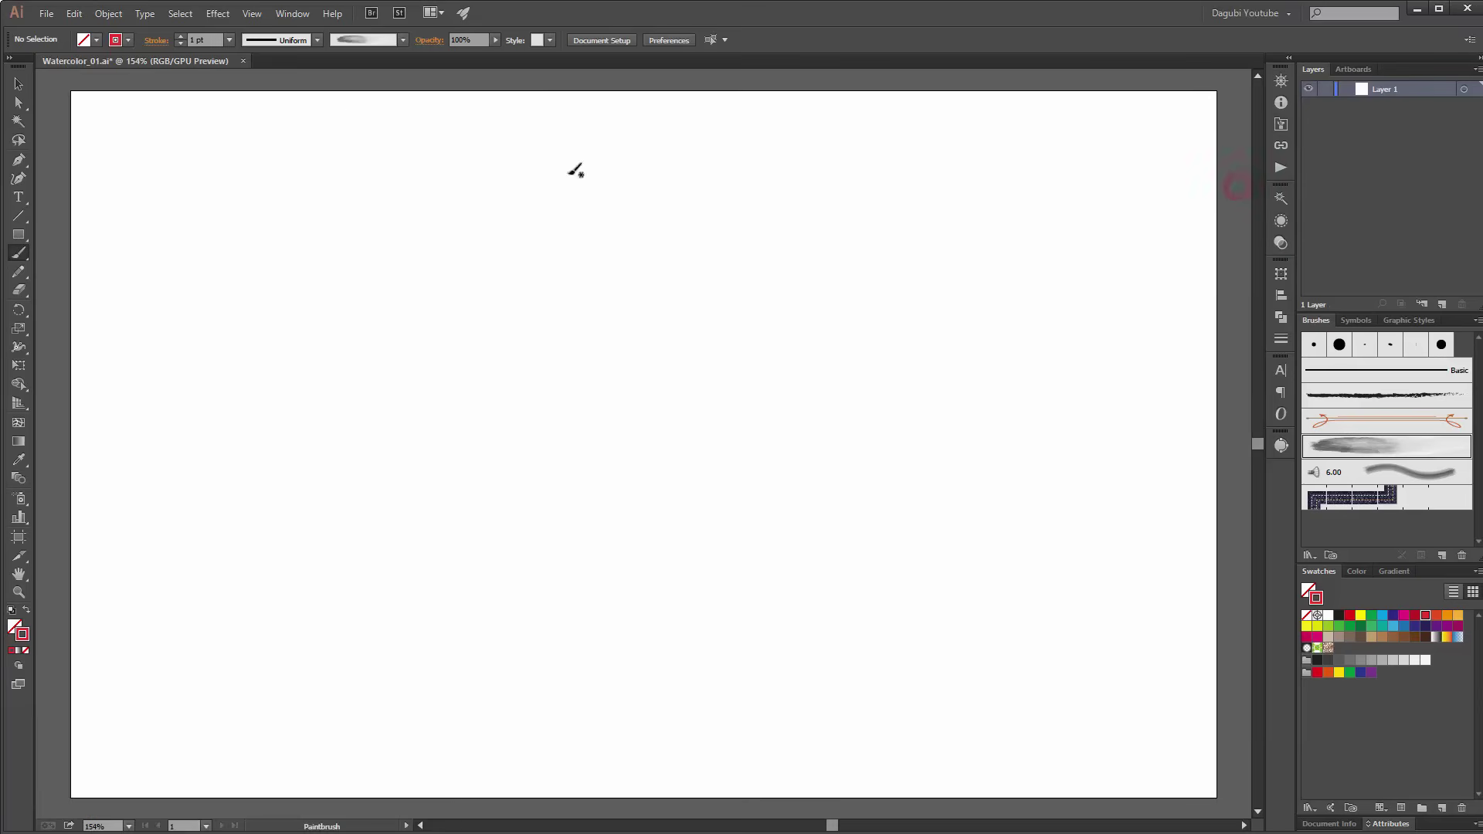
Step: Paint five small overlapping red strokes at 0.5 pt near the artboard's center as the flower's core, using a different watercolor brush for each
click(230, 40)
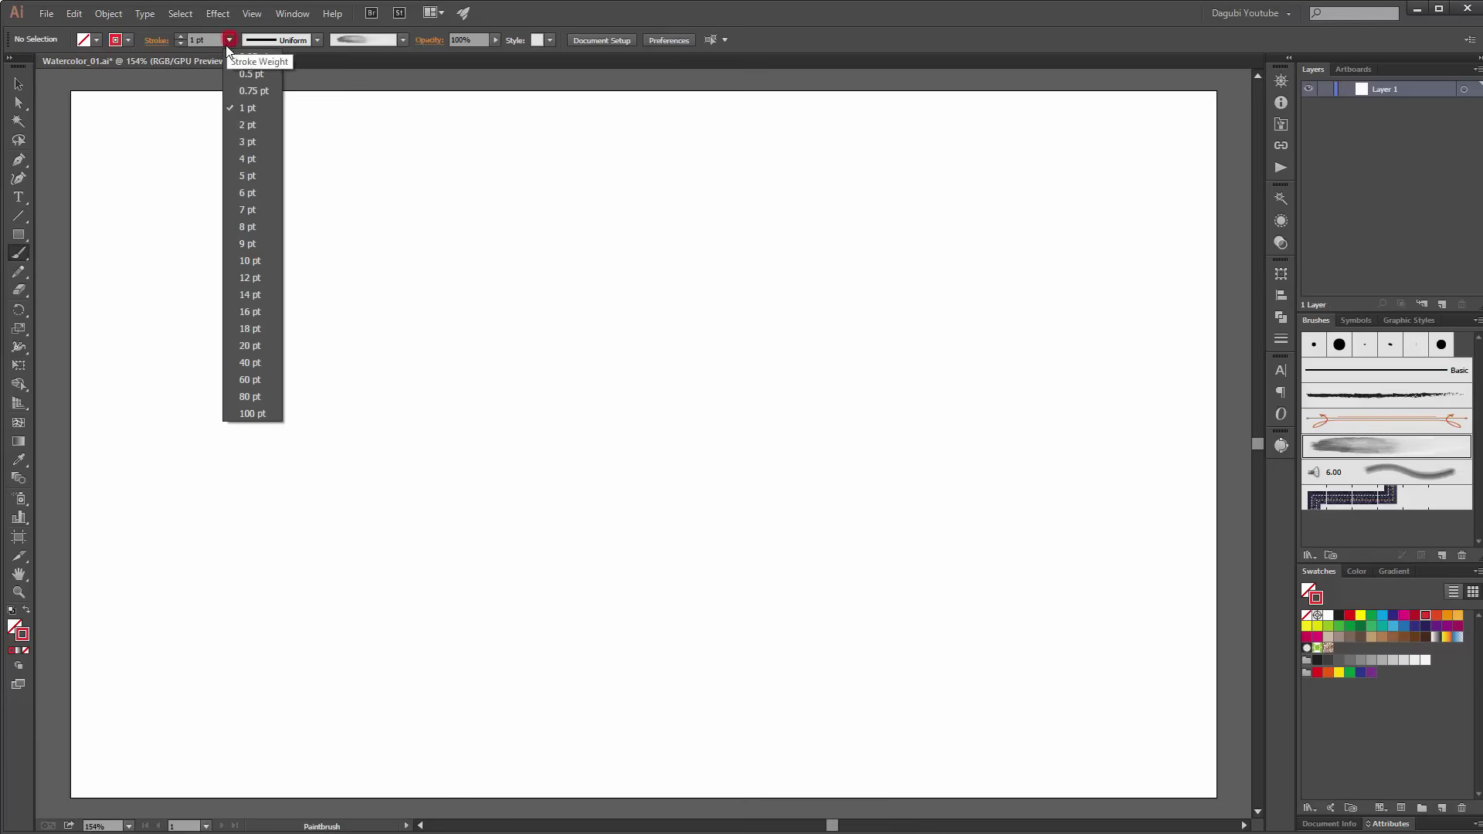
click(246, 77)
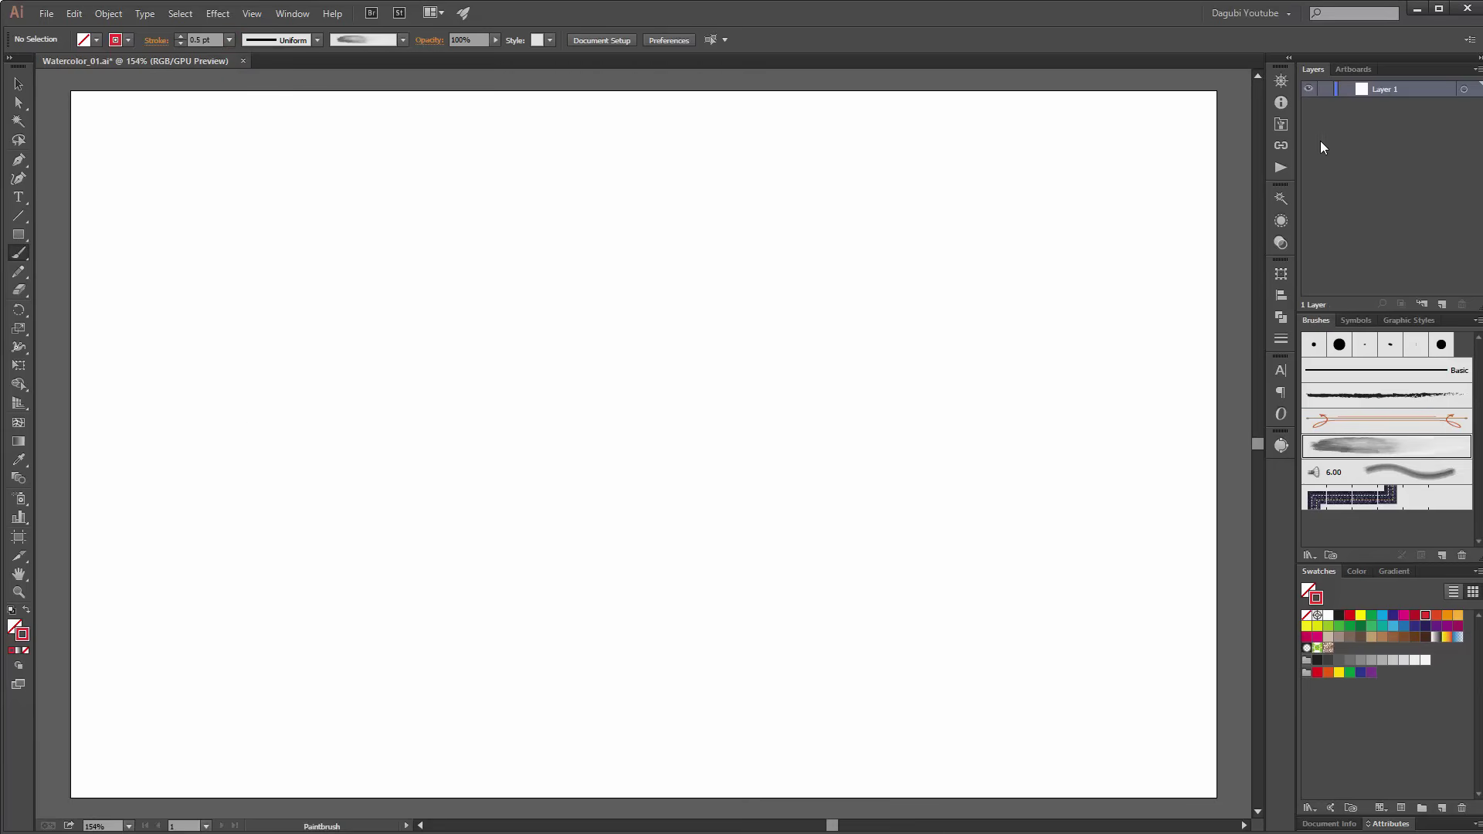
click(1281, 125)
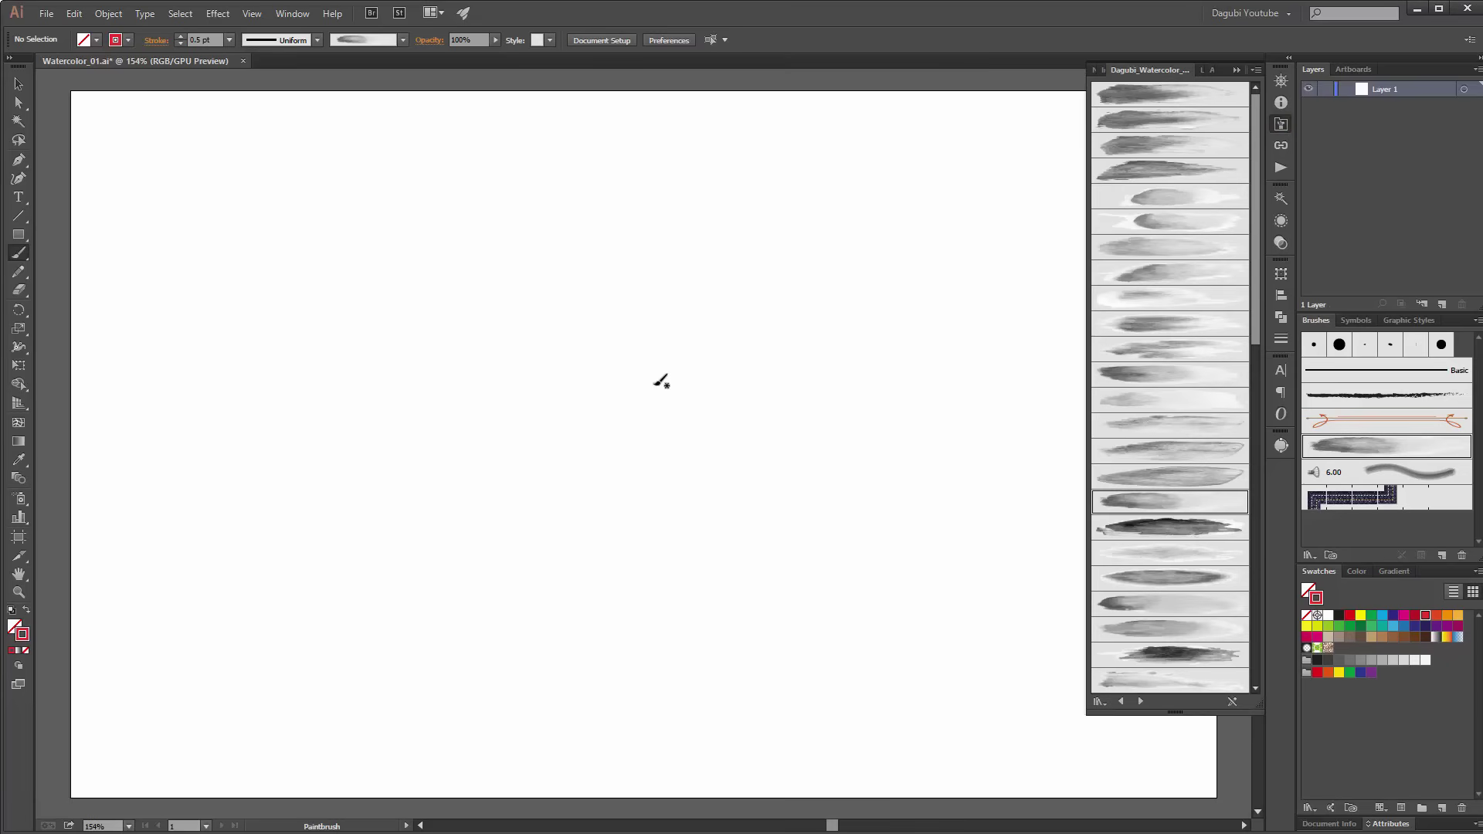
drag(622, 349, 646, 394)
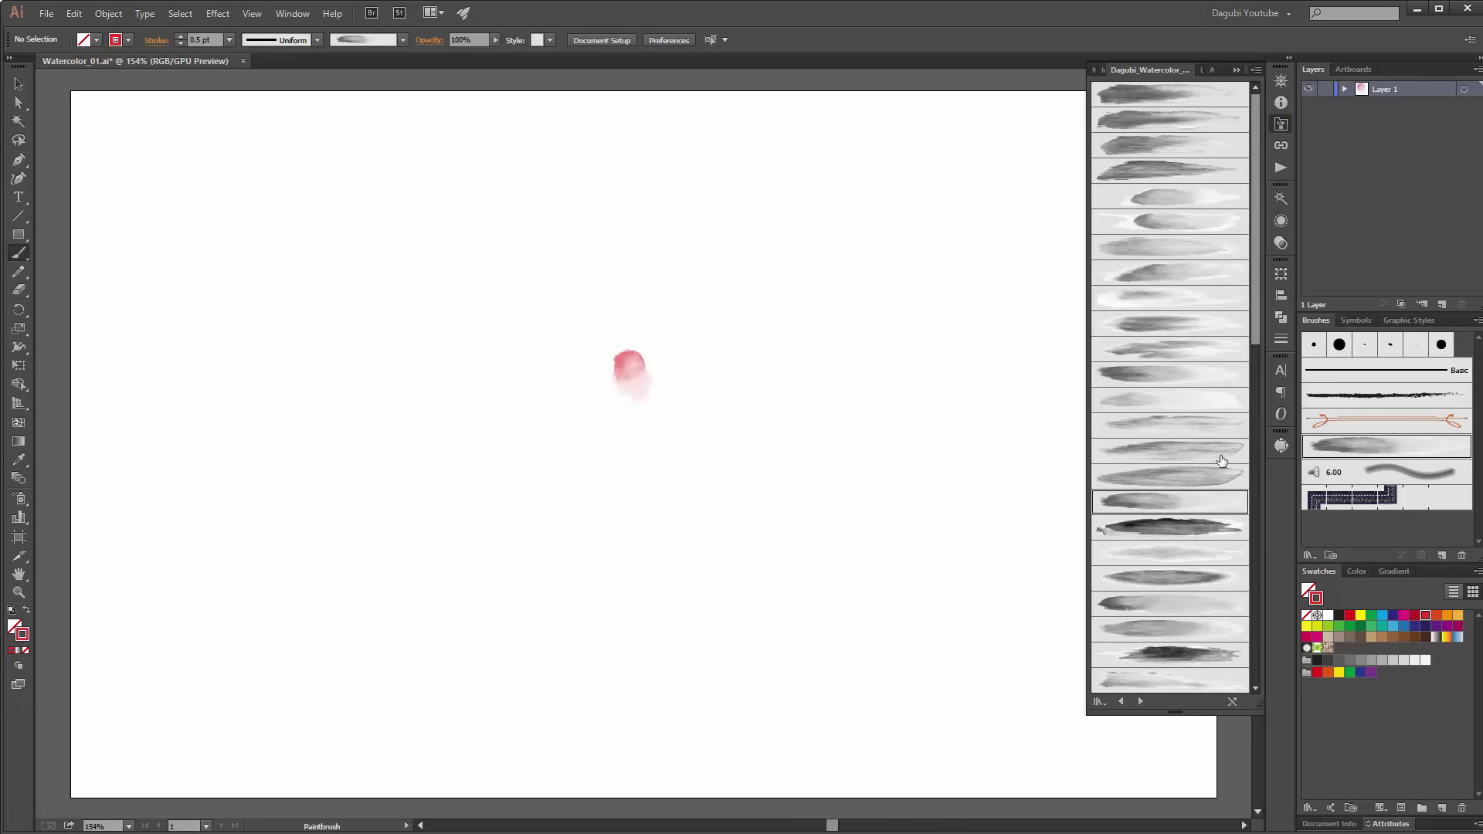
click(1146, 606)
drag(610, 407, 639, 363)
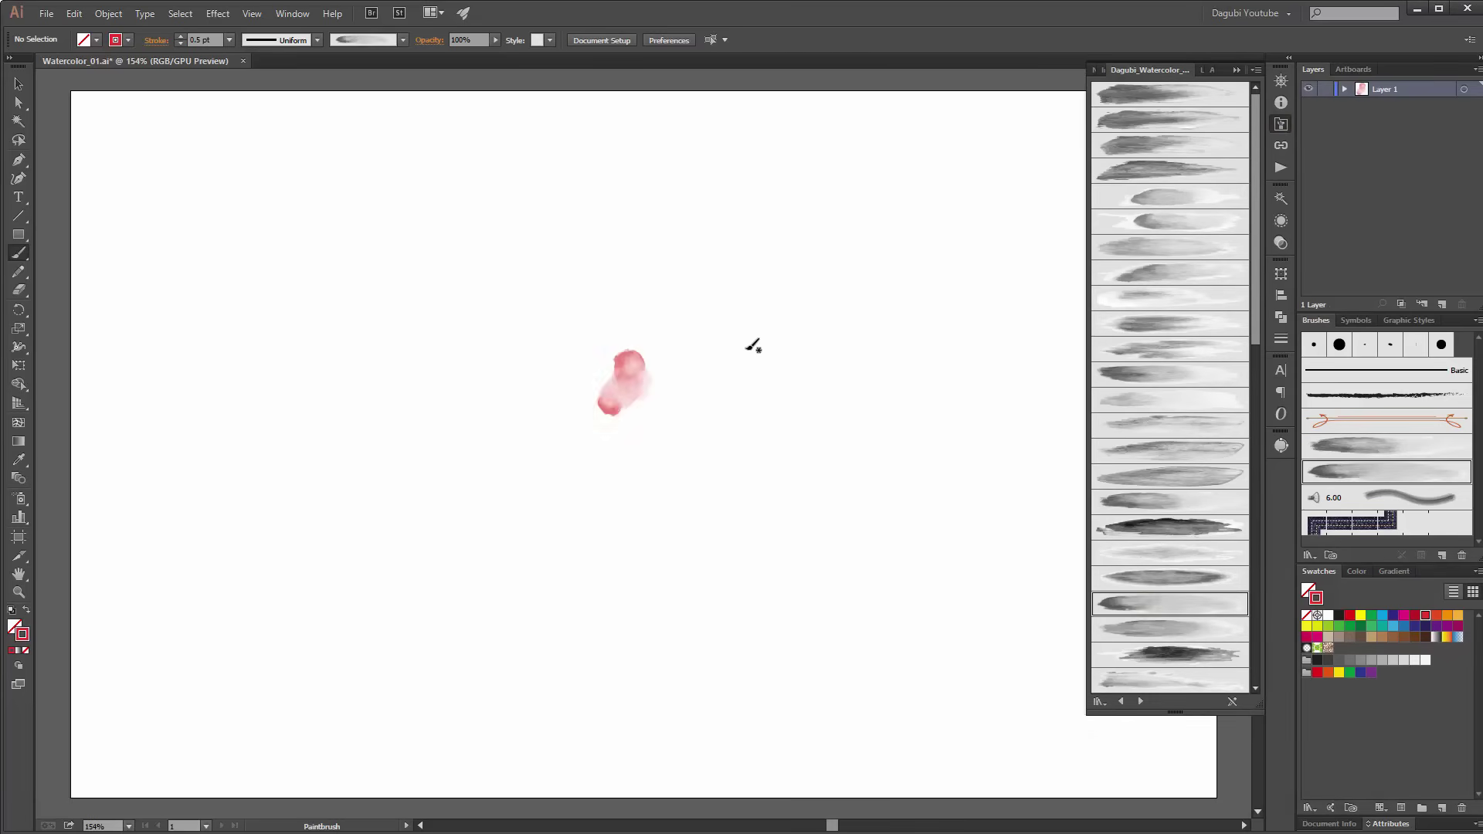
click(1172, 629)
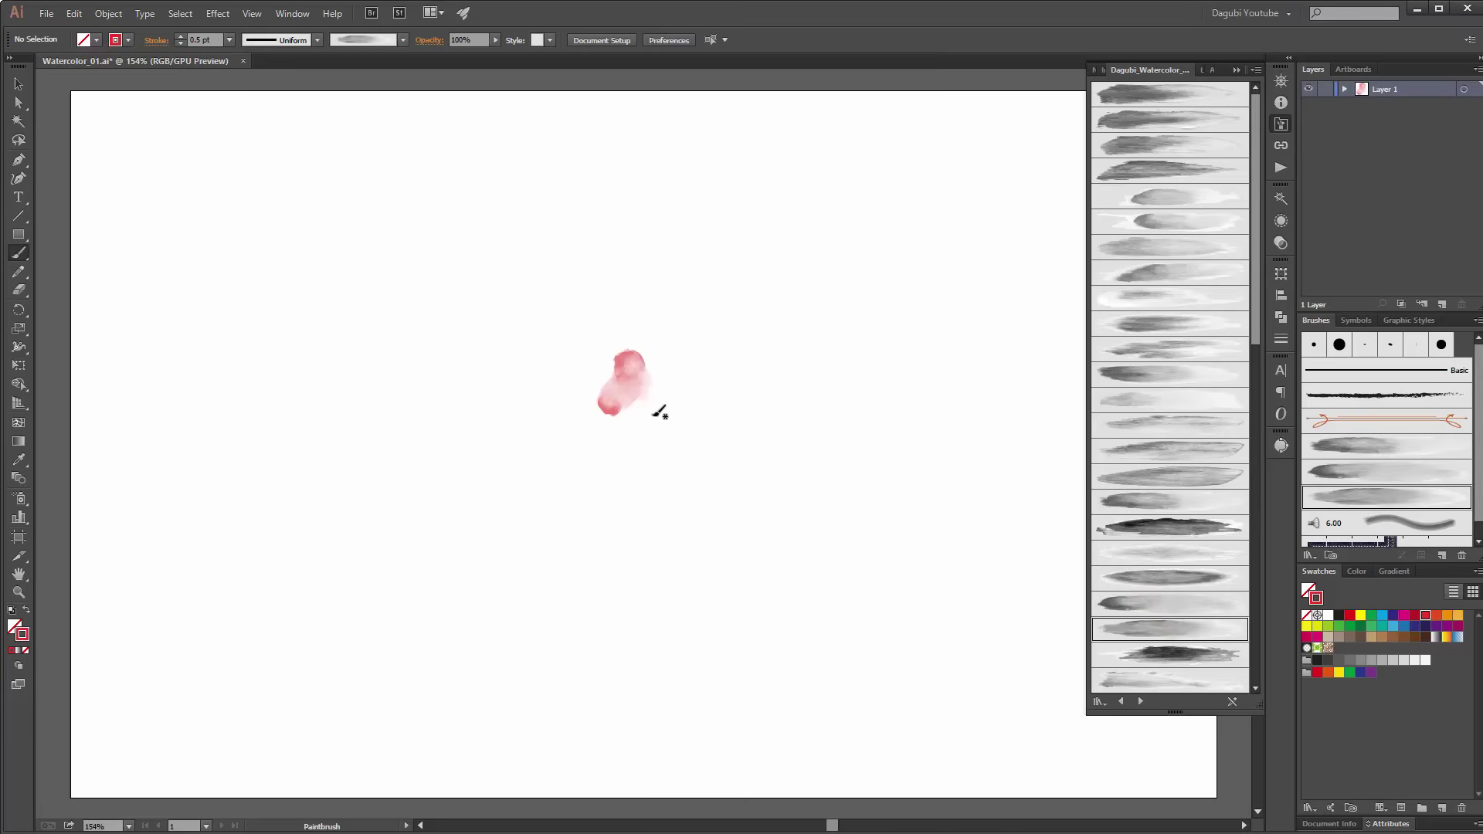
drag(658, 414, 595, 370)
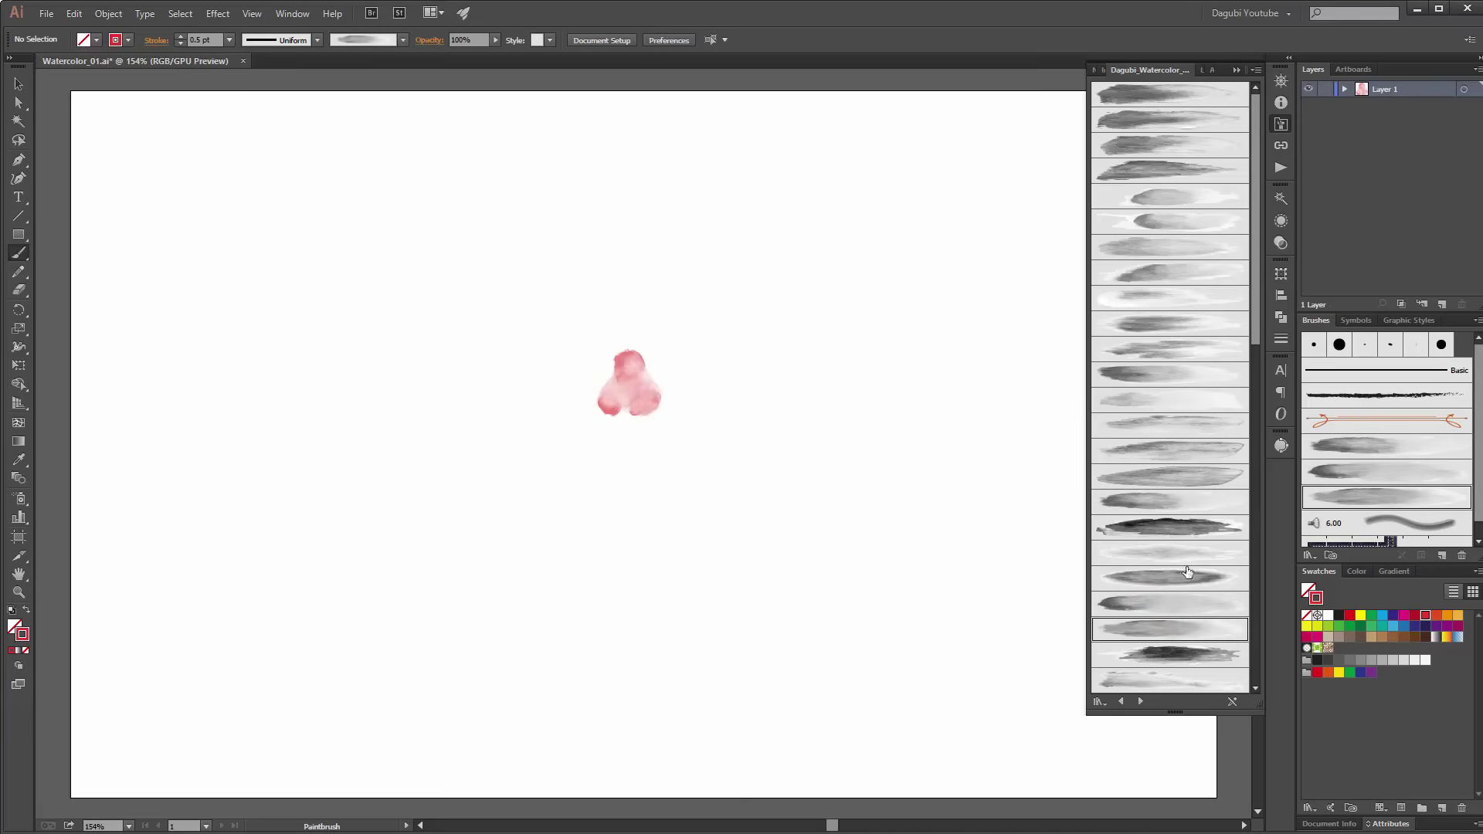
click(1161, 376)
drag(672, 374, 610, 402)
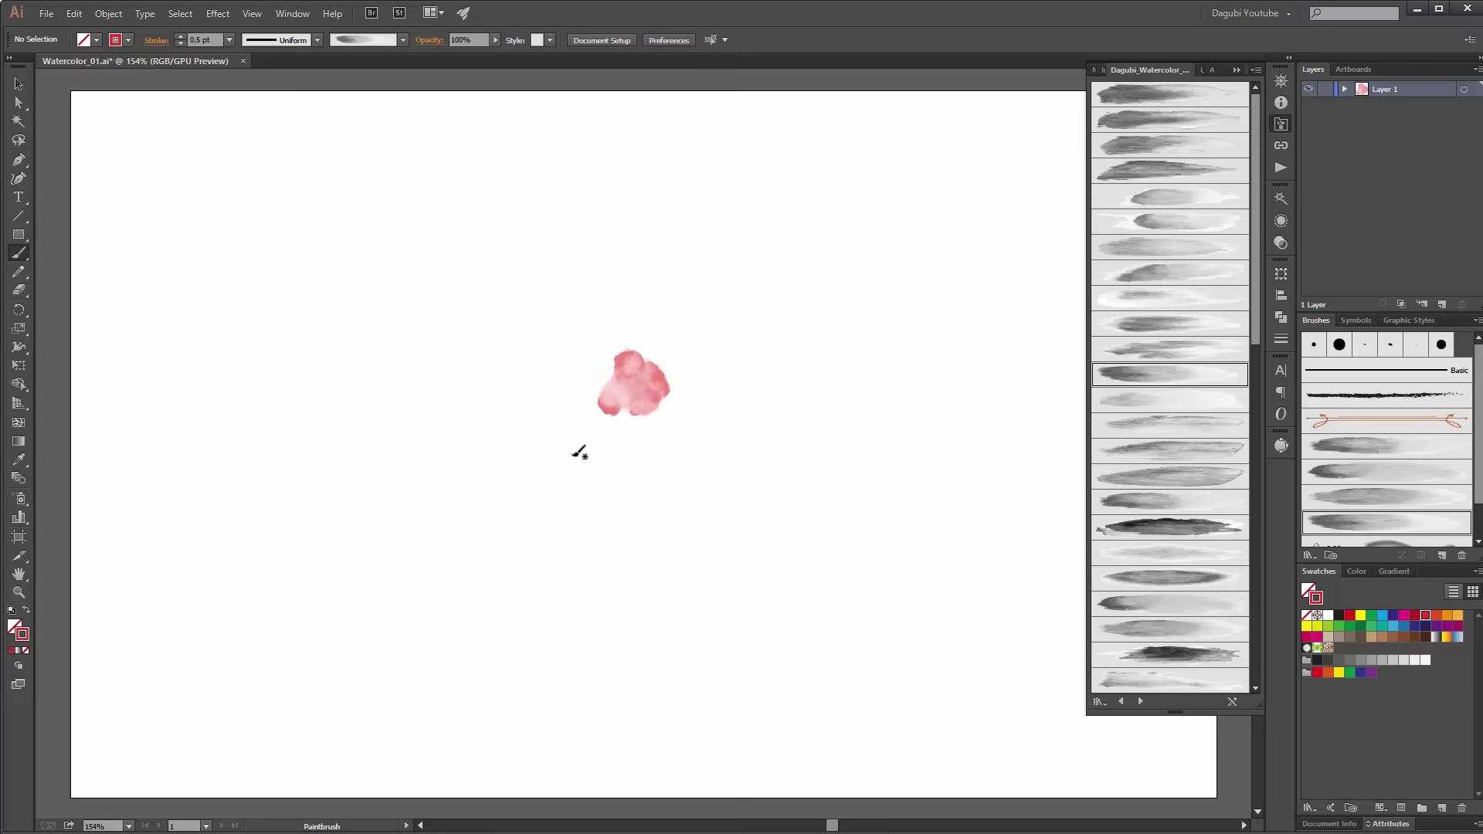
click(1161, 145)
drag(595, 369, 606, 382)
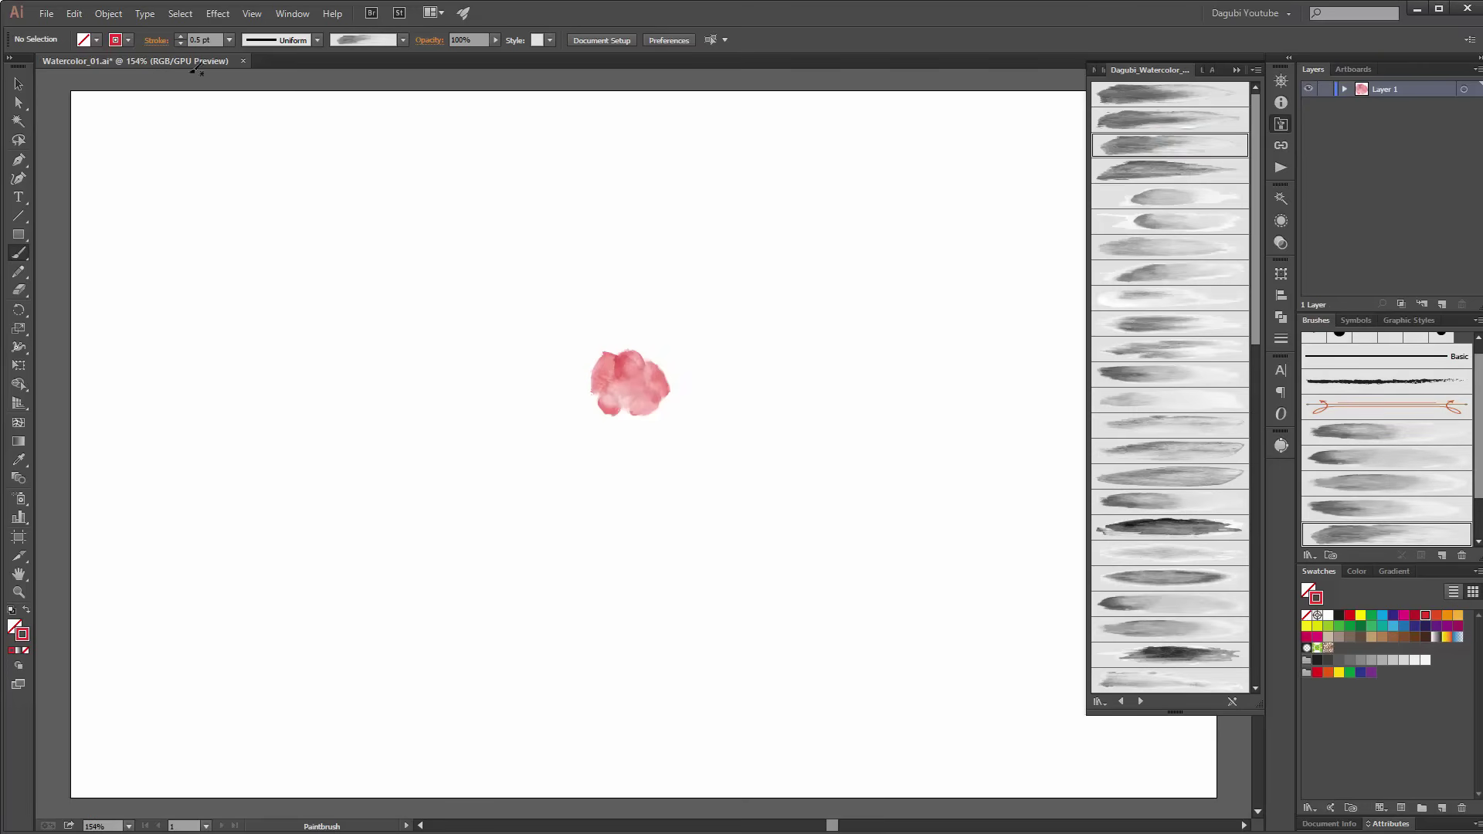
Step: Paint five larger red petals at 1 pt around the flower's core, varying the watercolor brush and leading each stroke inward
click(180, 37)
click(1256, 239)
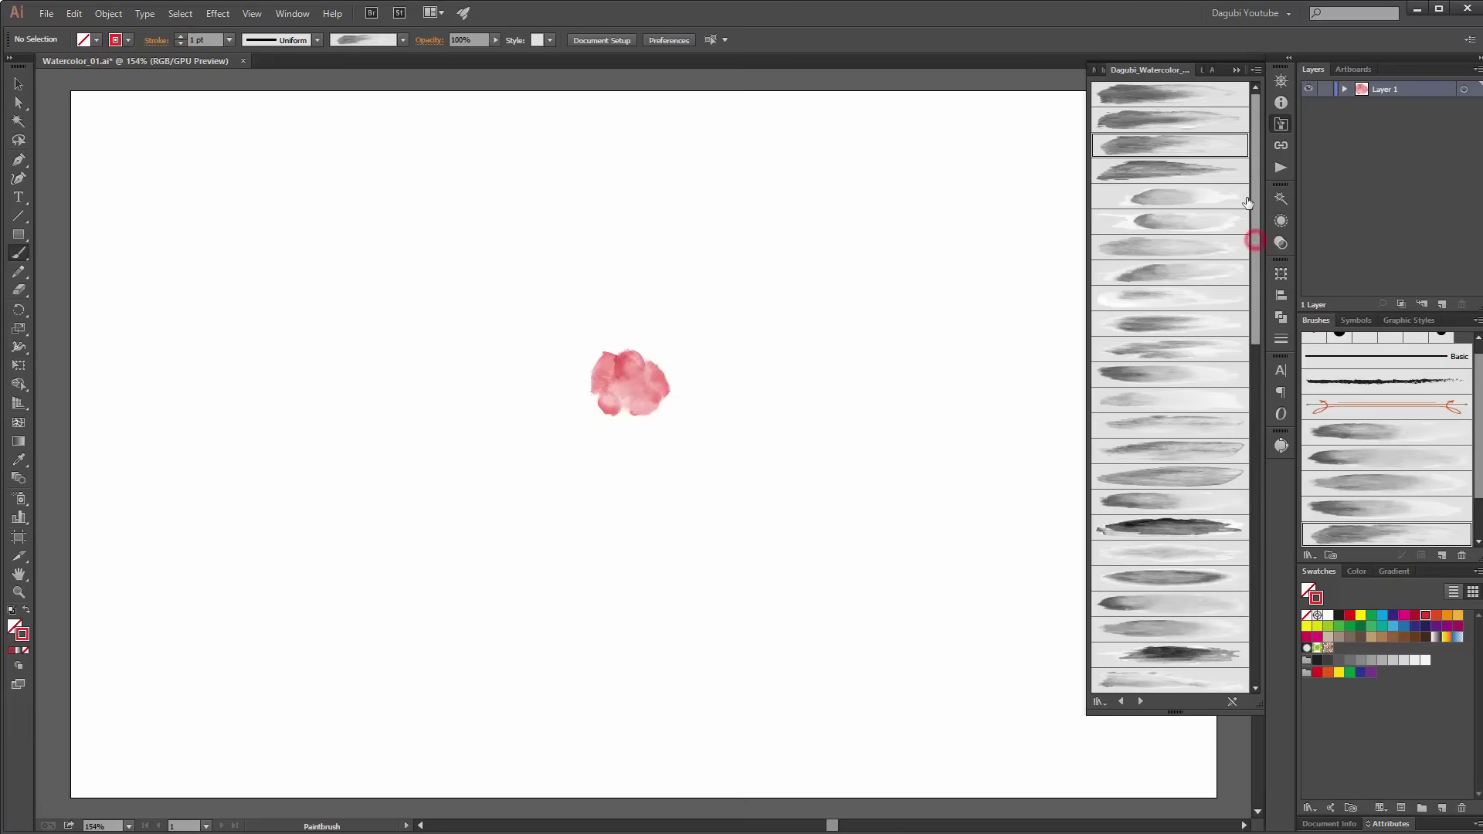
click(1153, 90)
drag(553, 381, 619, 390)
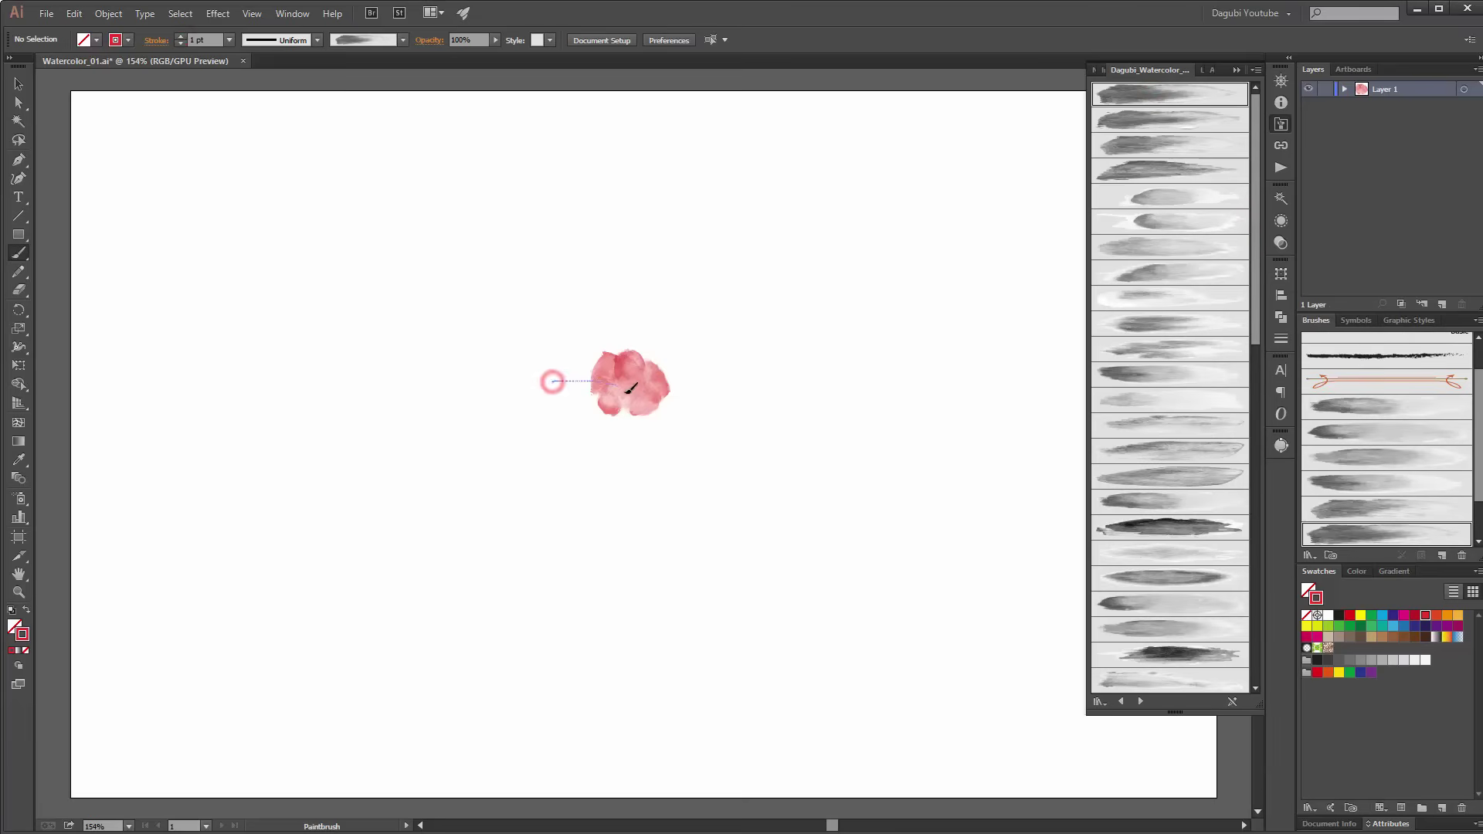
click(1160, 121)
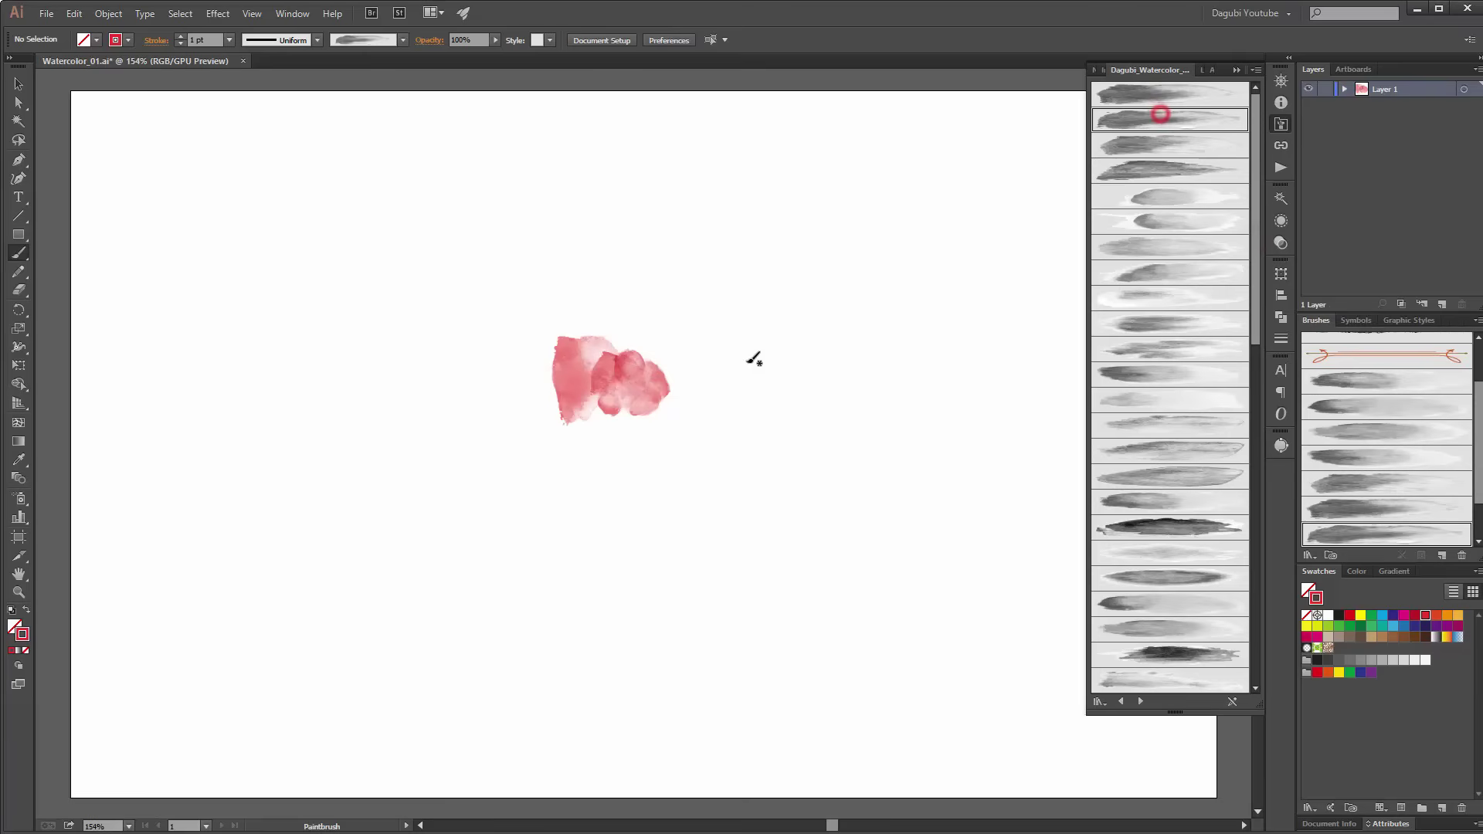
mouse_move(675, 325)
mouse_down()
mouse_move(622, 394)
mouse_move(688, 424)
mouse_move(611, 363)
mouse_up()
click(1171, 144)
mouse_move(1251, 267)
mouse_down()
mouse_move(1272, 394)
mouse_move(1252, 460)
mouse_up()
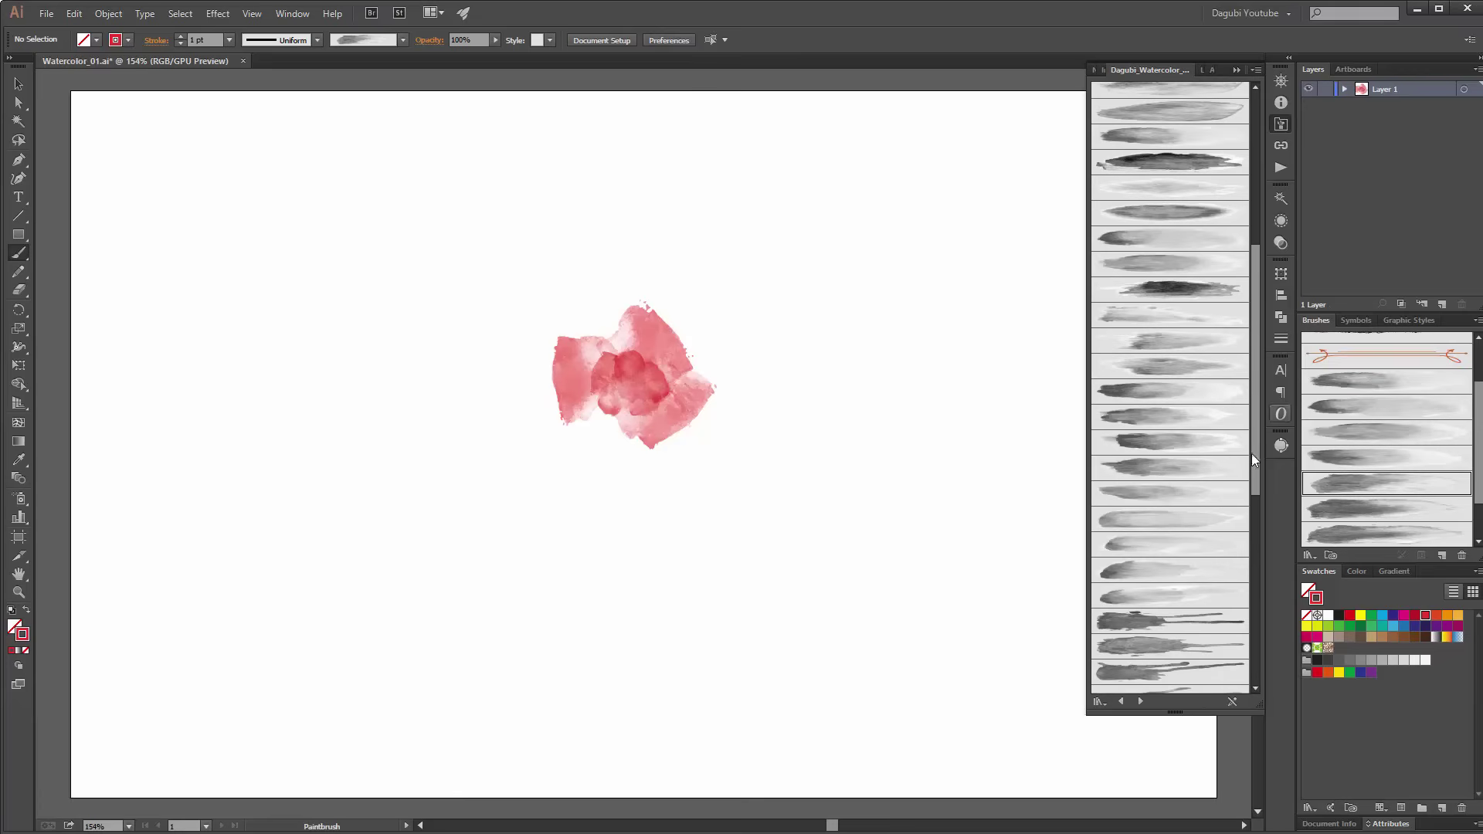
click(1163, 523)
drag(599, 450, 589, 460)
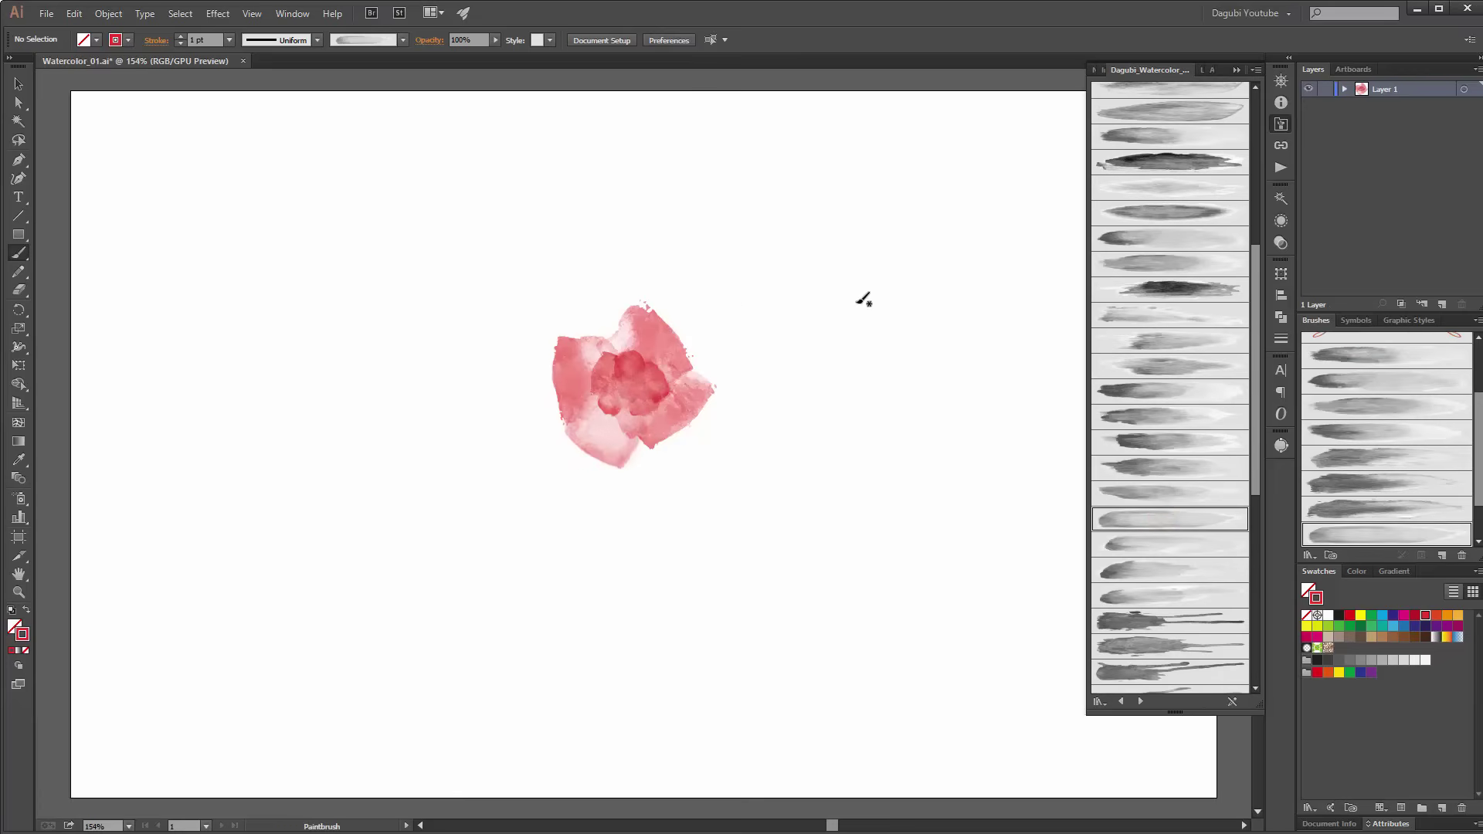
click(1168, 498)
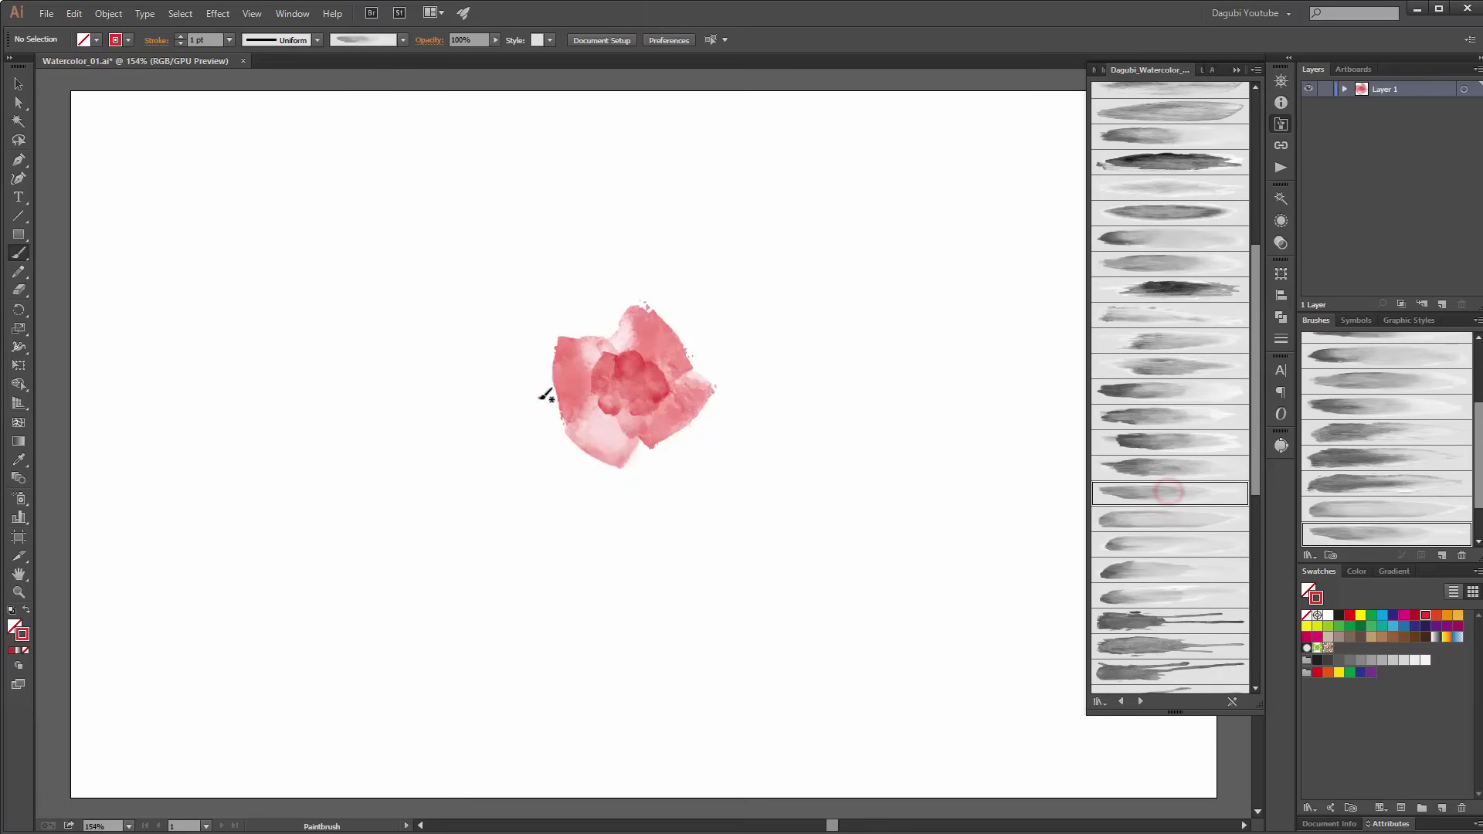
drag(517, 381, 583, 375)
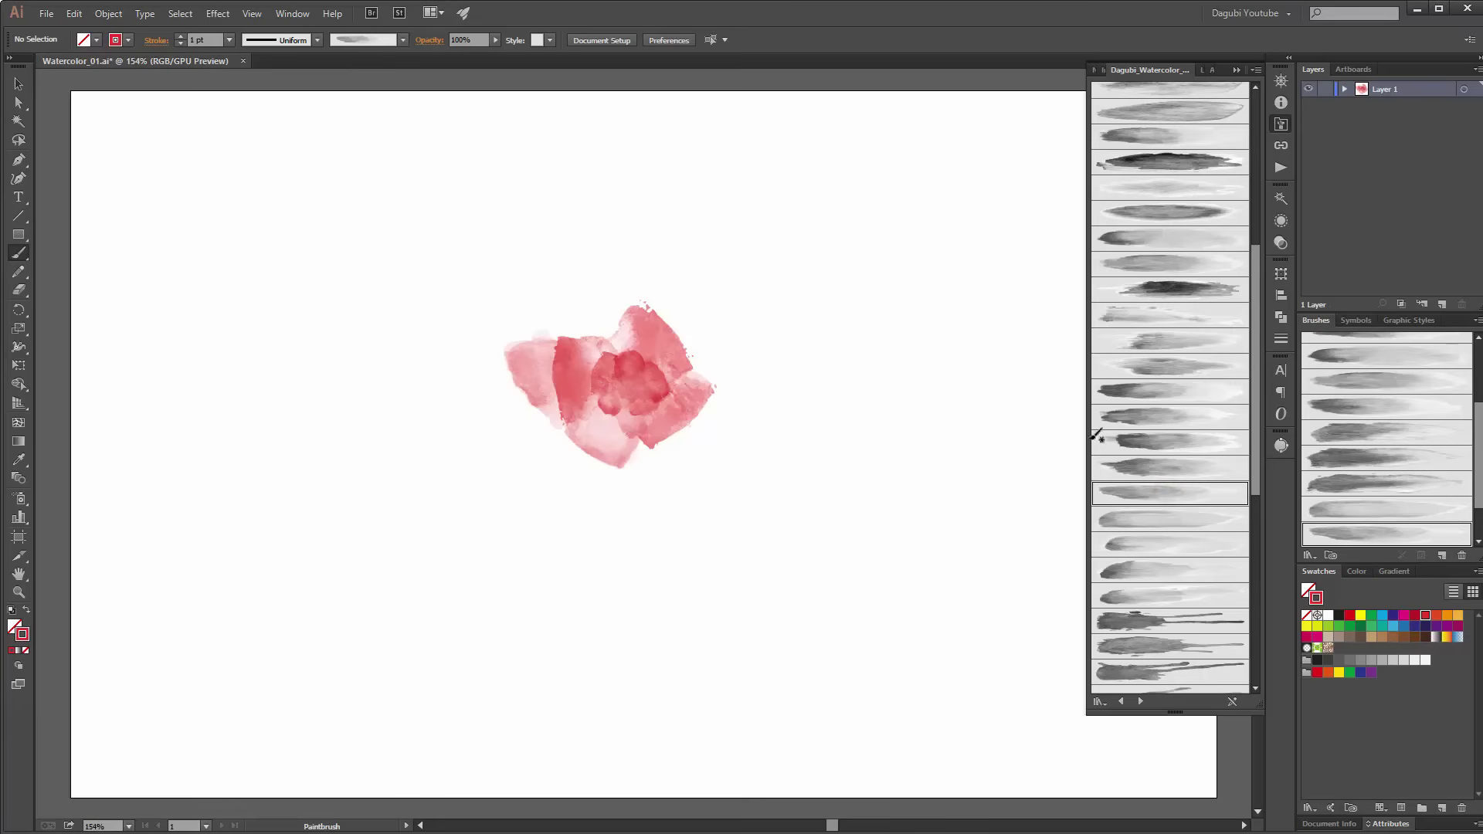
Step: Paint a pale petal at the flower's lower right and increase its stroke weight to 2 pt
click(1183, 519)
mouse_move(709, 462)
mouse_down()
mouse_move(665, 423)
mouse_move(565, 386)
mouse_up()
ctrl+click(686, 461)
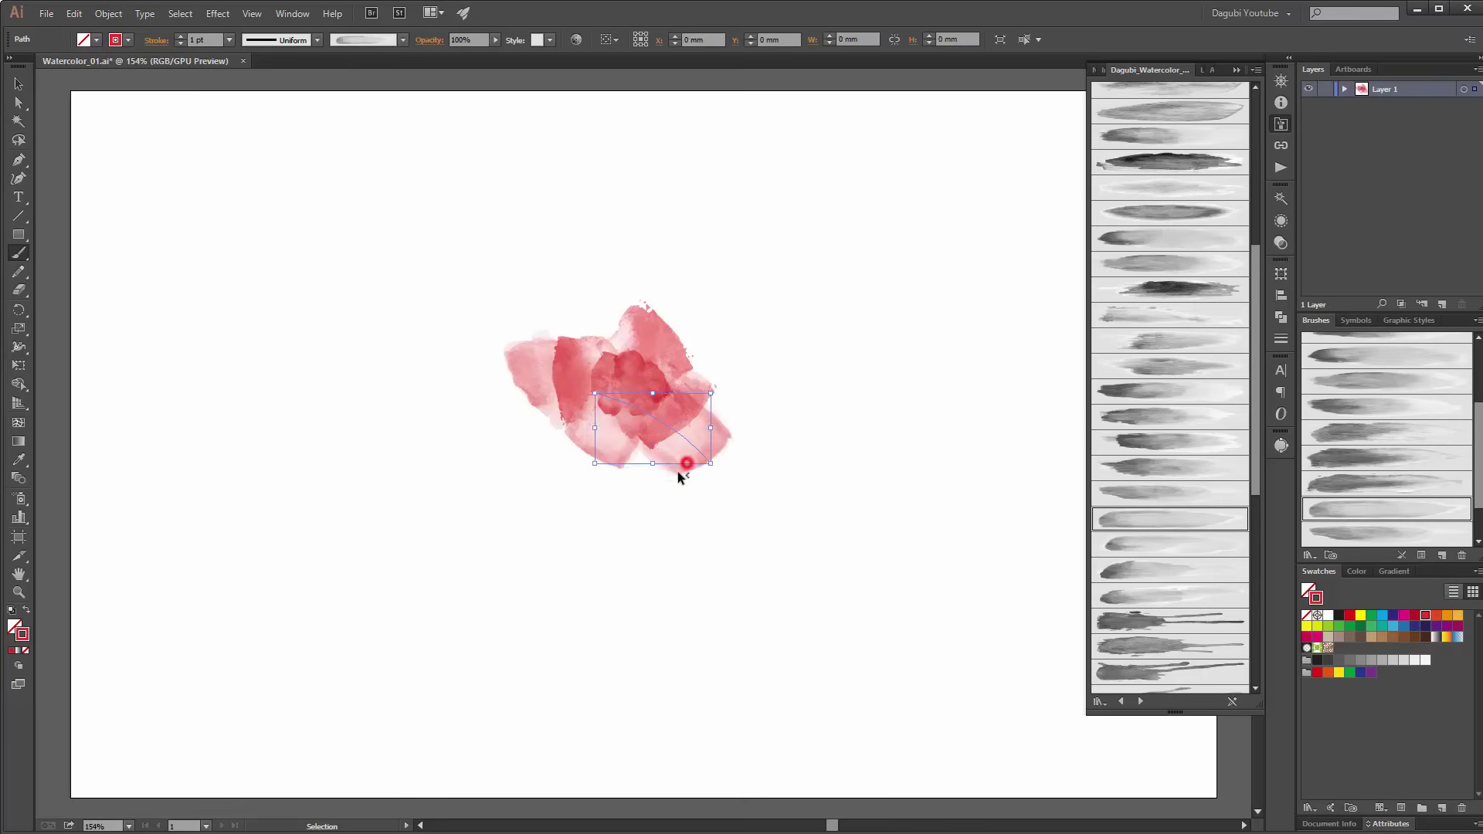
click(179, 36)
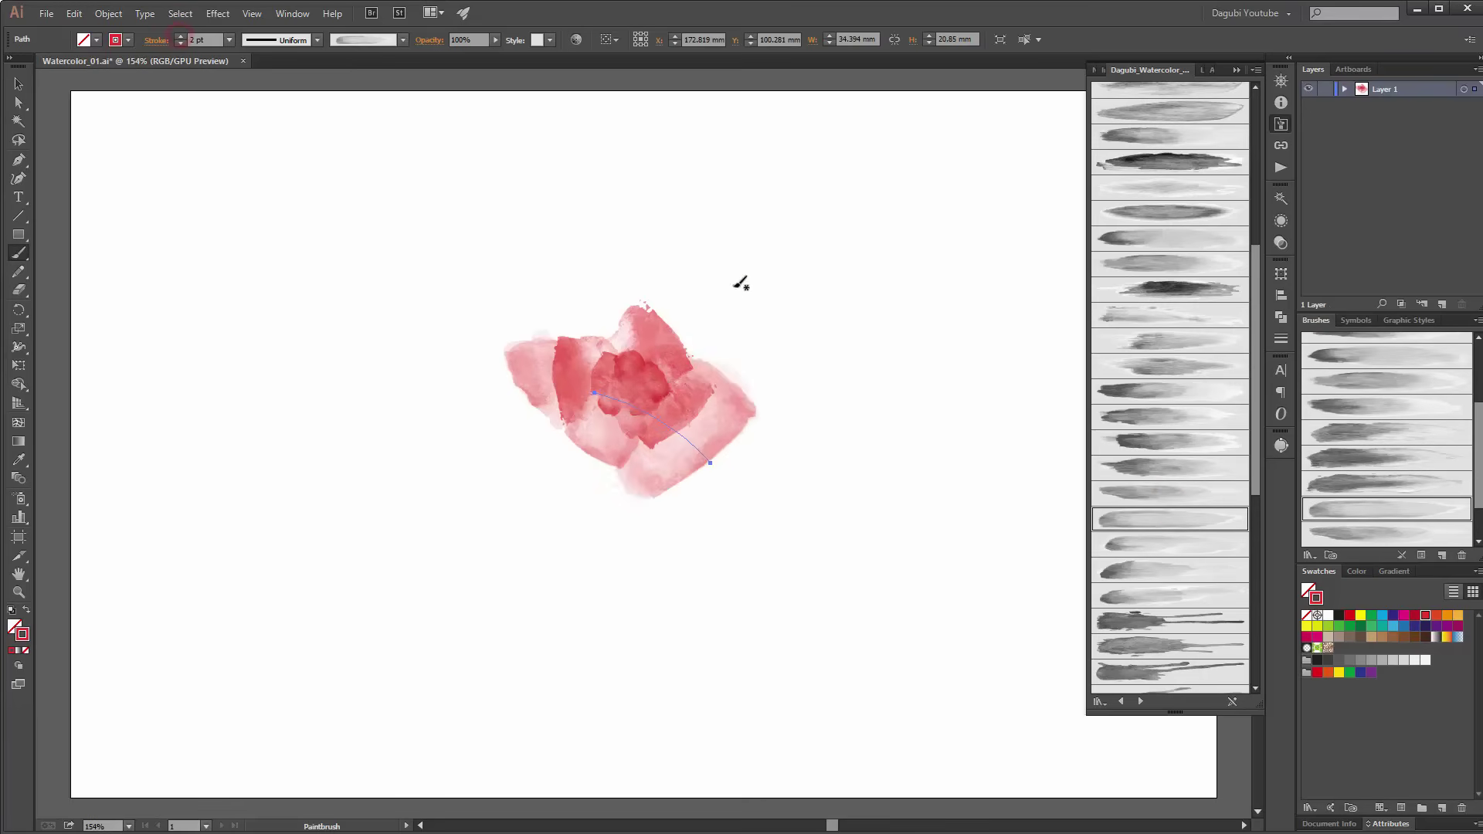
ctrl+click(913, 242)
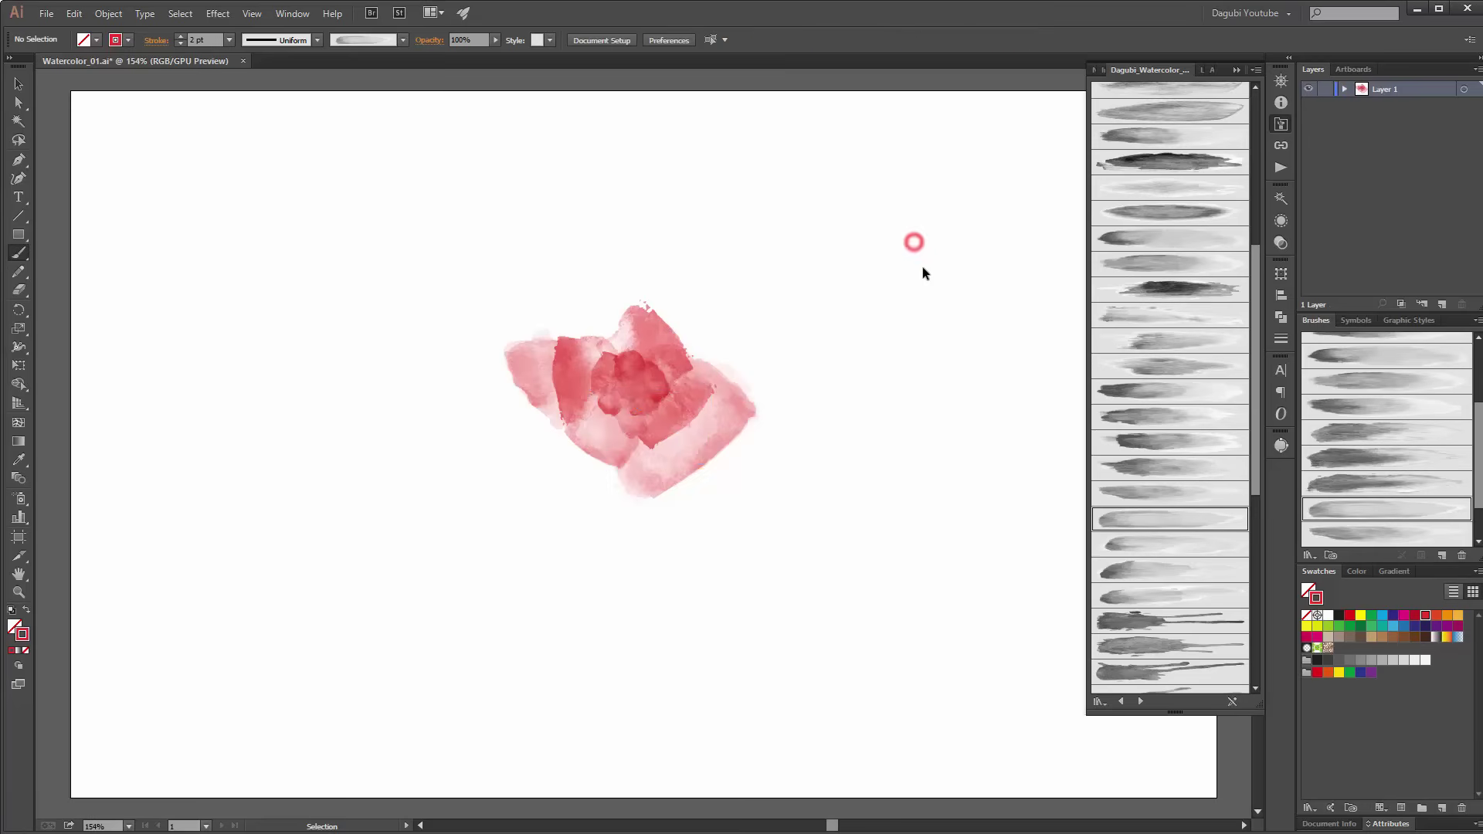
Step: Paint three orange-red outer petals at 2 pt on the flower's lower left, lower right and upper right with different watercolor brushes
click(1153, 569)
drag(530, 465, 610, 525)
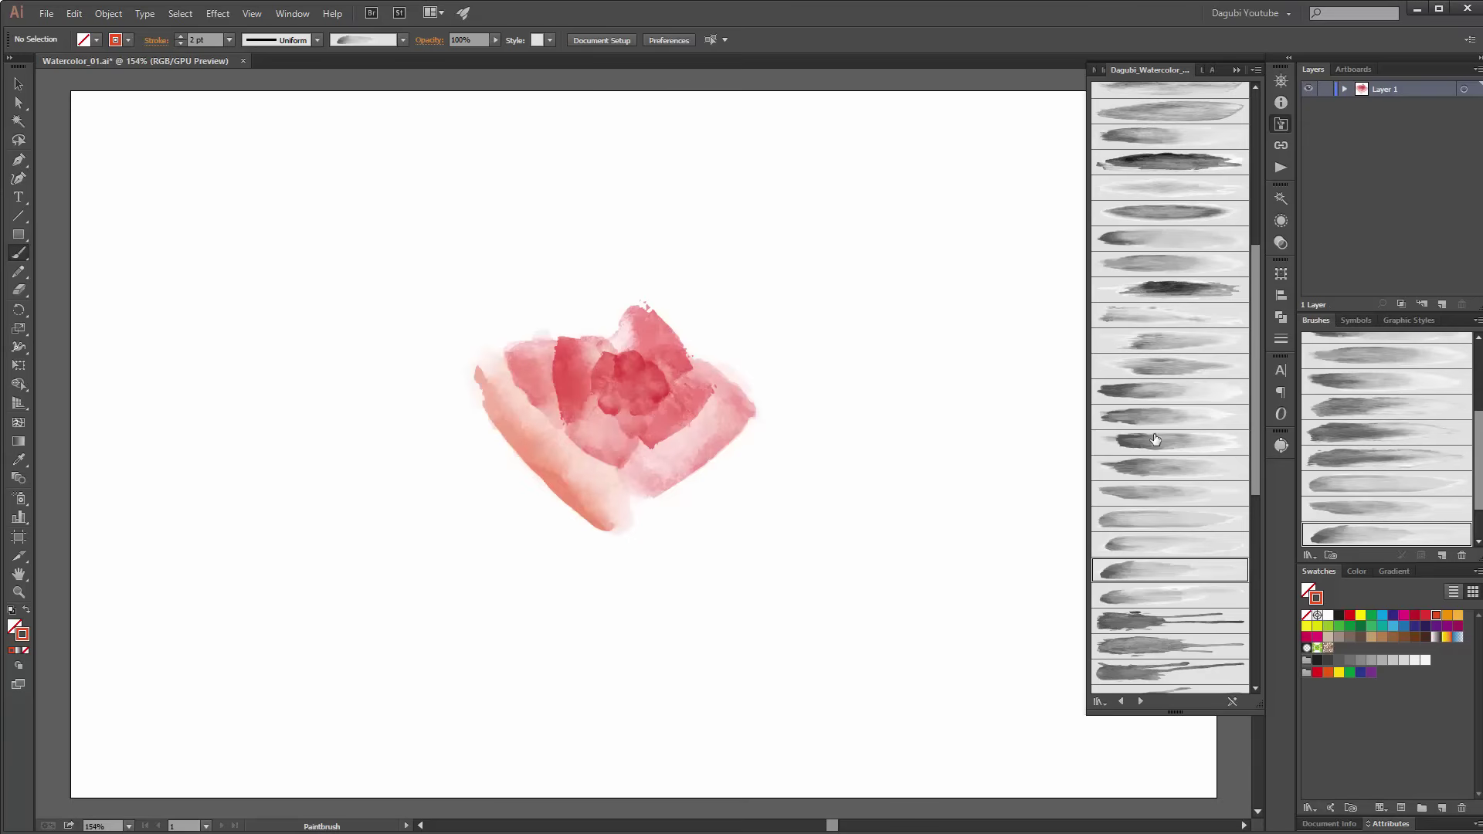
click(1151, 390)
drag(757, 457, 664, 431)
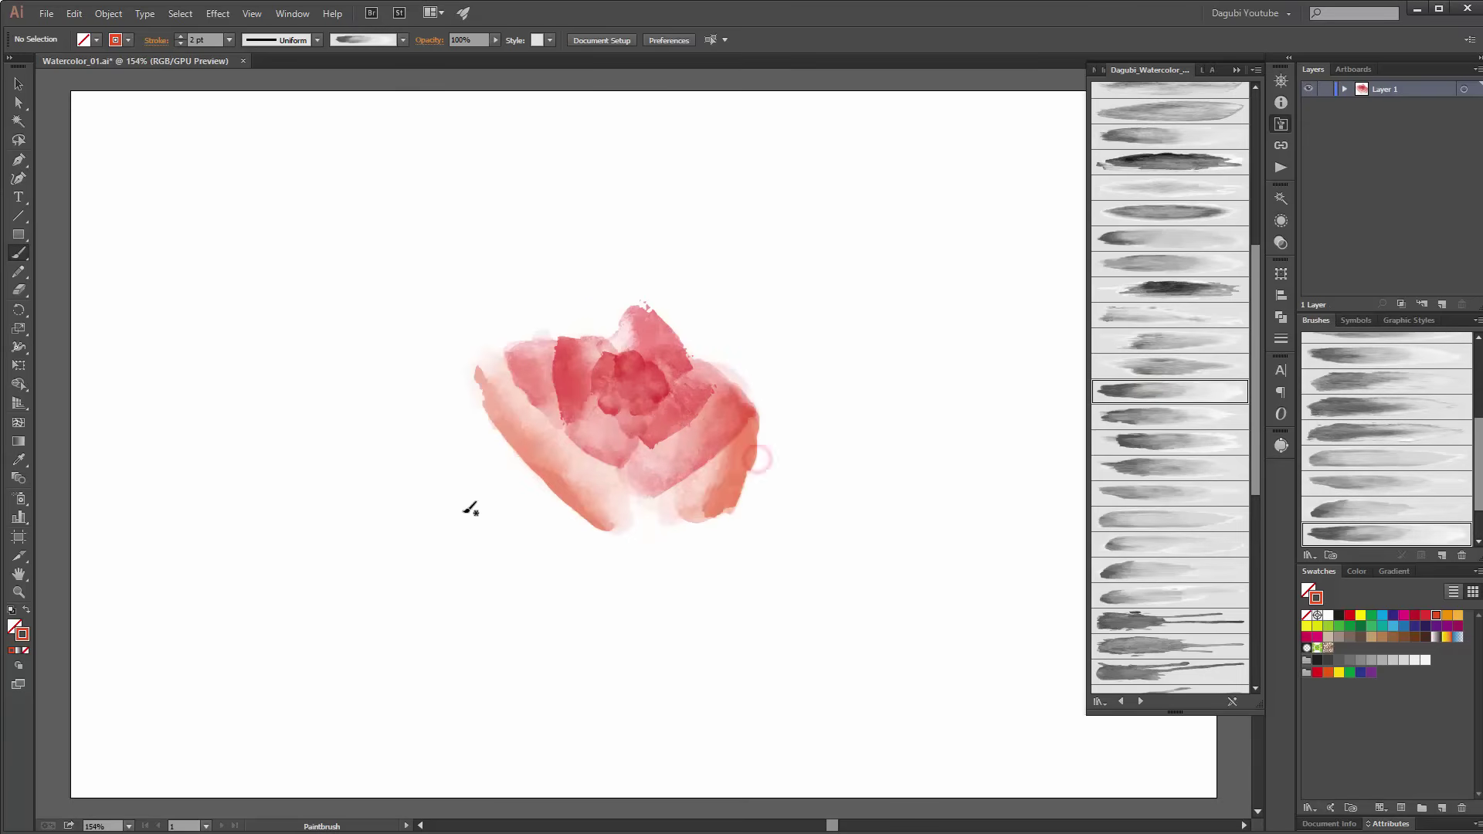
click(1168, 242)
mouse_move(756, 333)
mouse_down()
mouse_move(695, 354)
mouse_move(657, 317)
mouse_up()
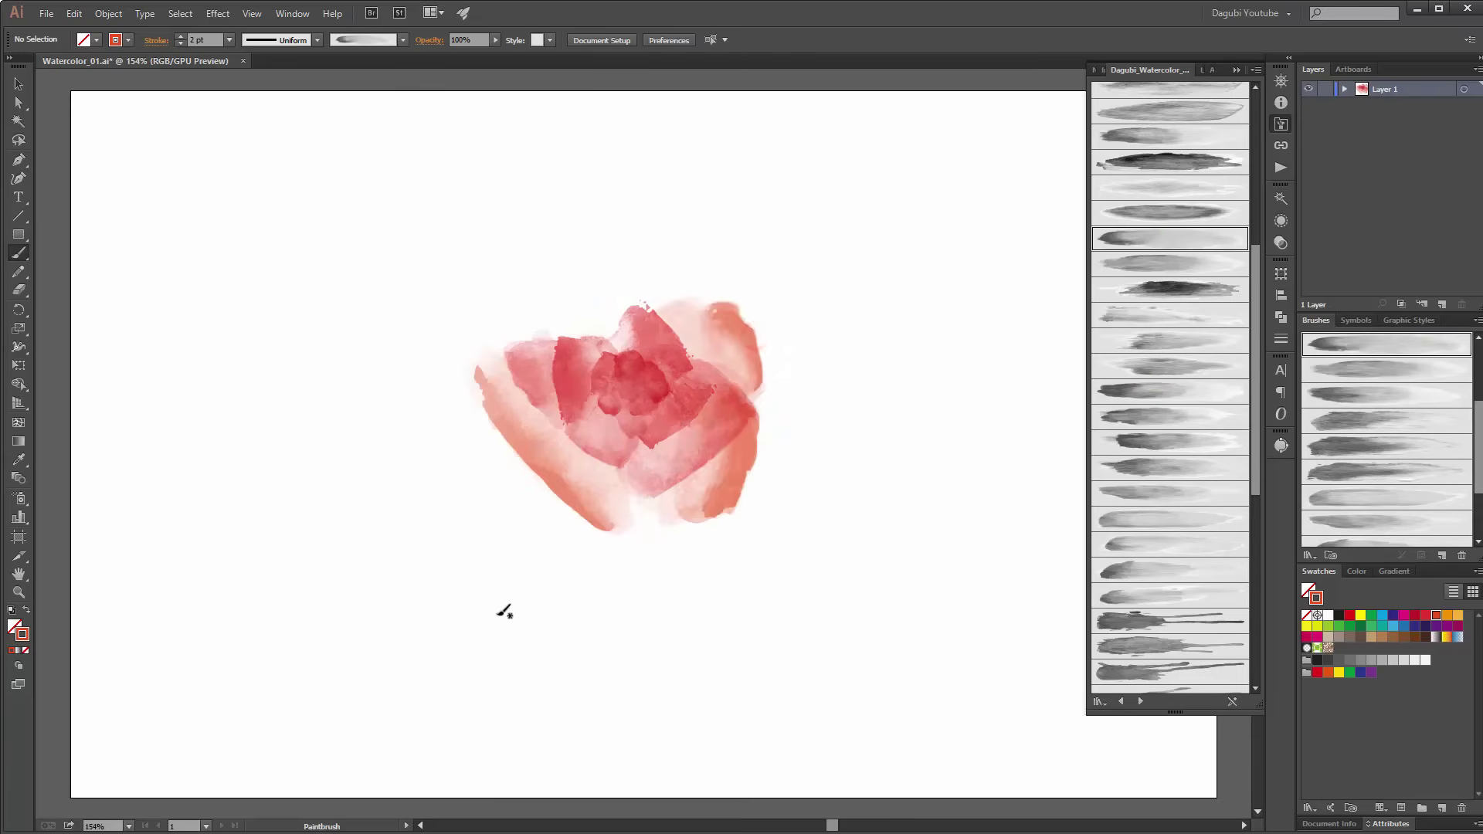
Step: Increase the upper-right outer petal's stroke weight to 3 pt and deselect it
click(733, 315)
click(180, 37)
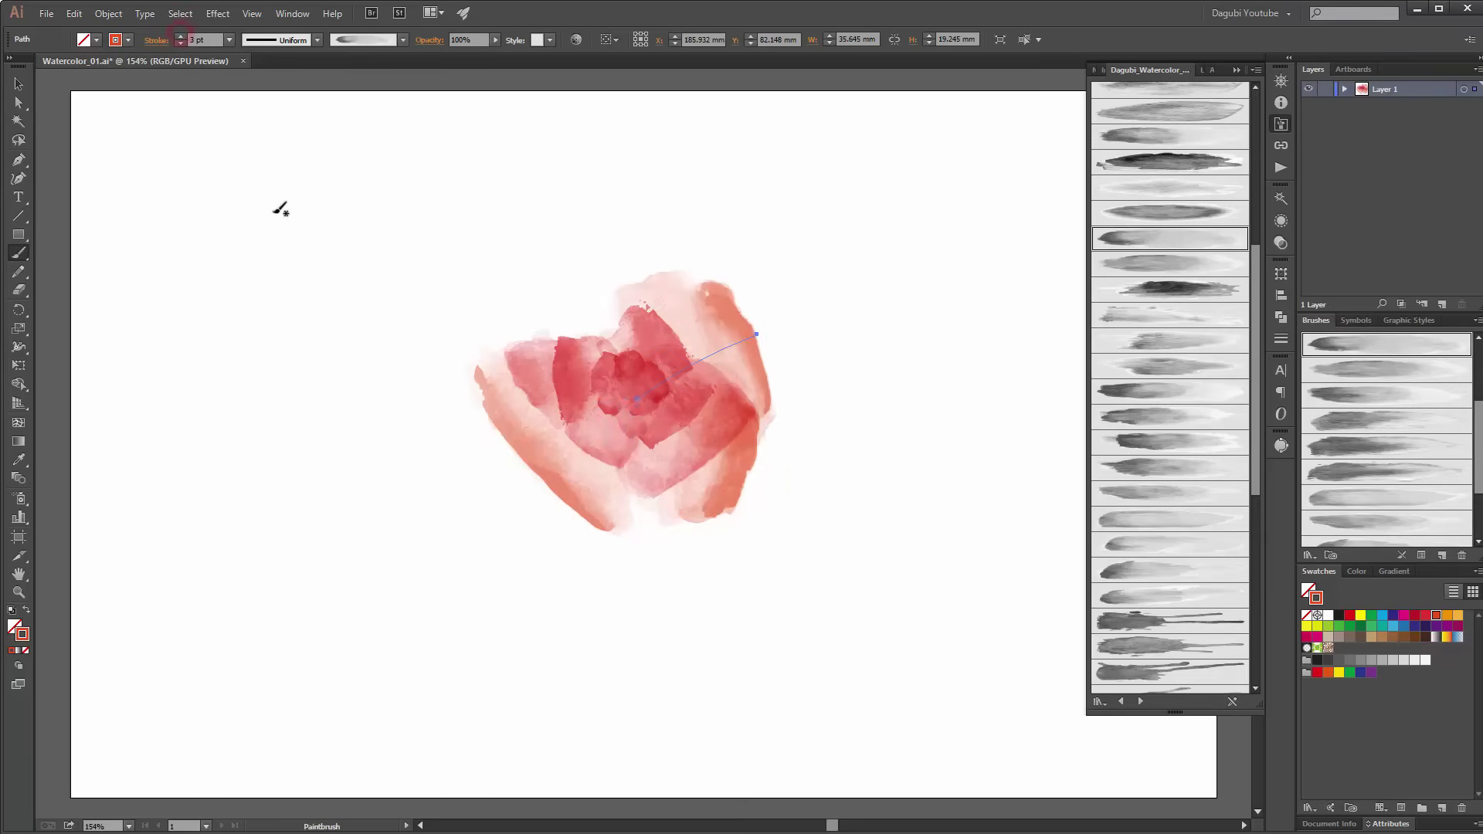
click(927, 219)
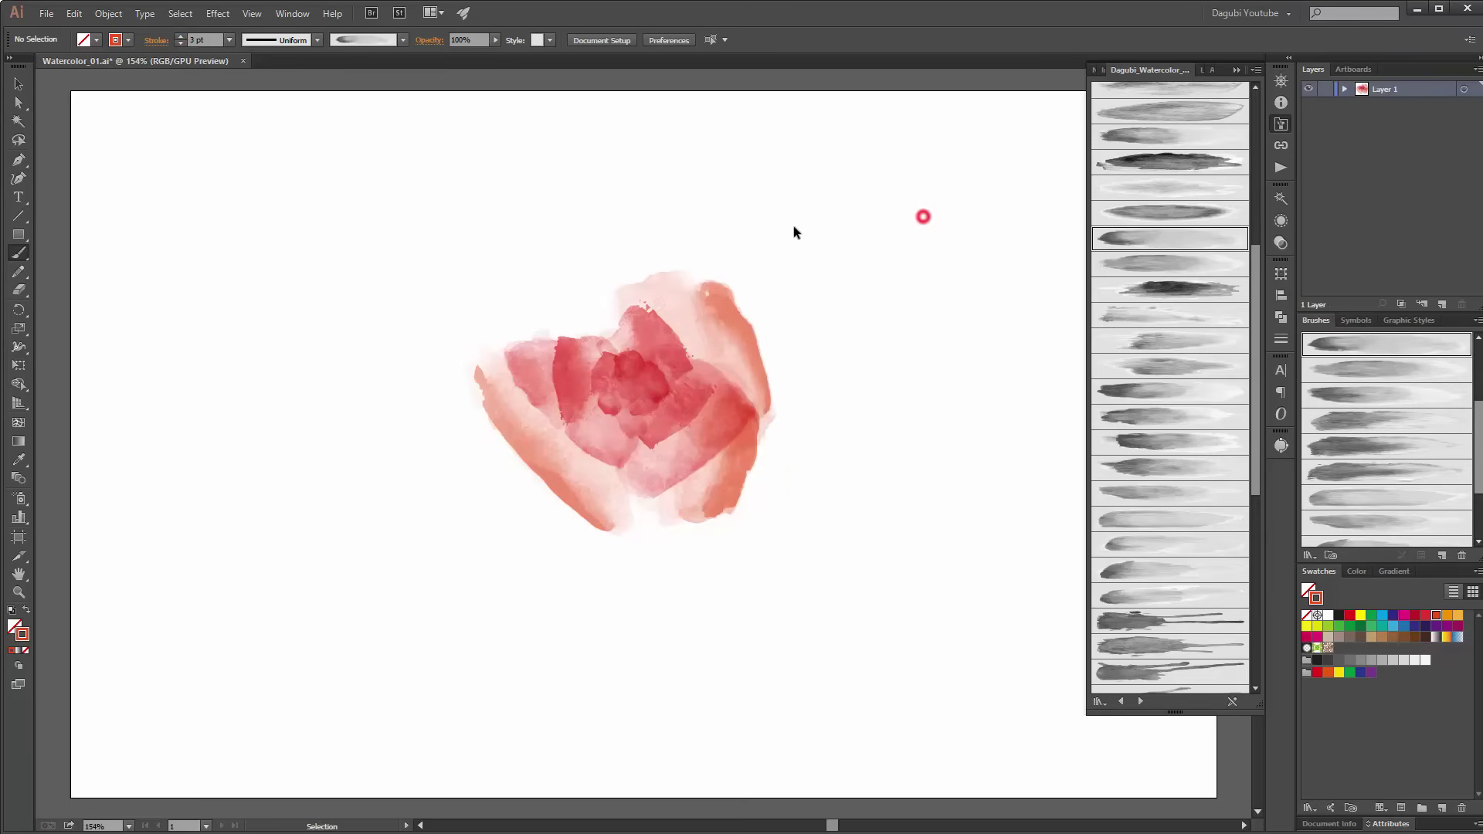
Step: Paint two broad orange-red petals at 2 pt on the flower's upper left, using a different watercolor brush for each
click(180, 43)
drag(1253, 261, 1253, 157)
click(1143, 200)
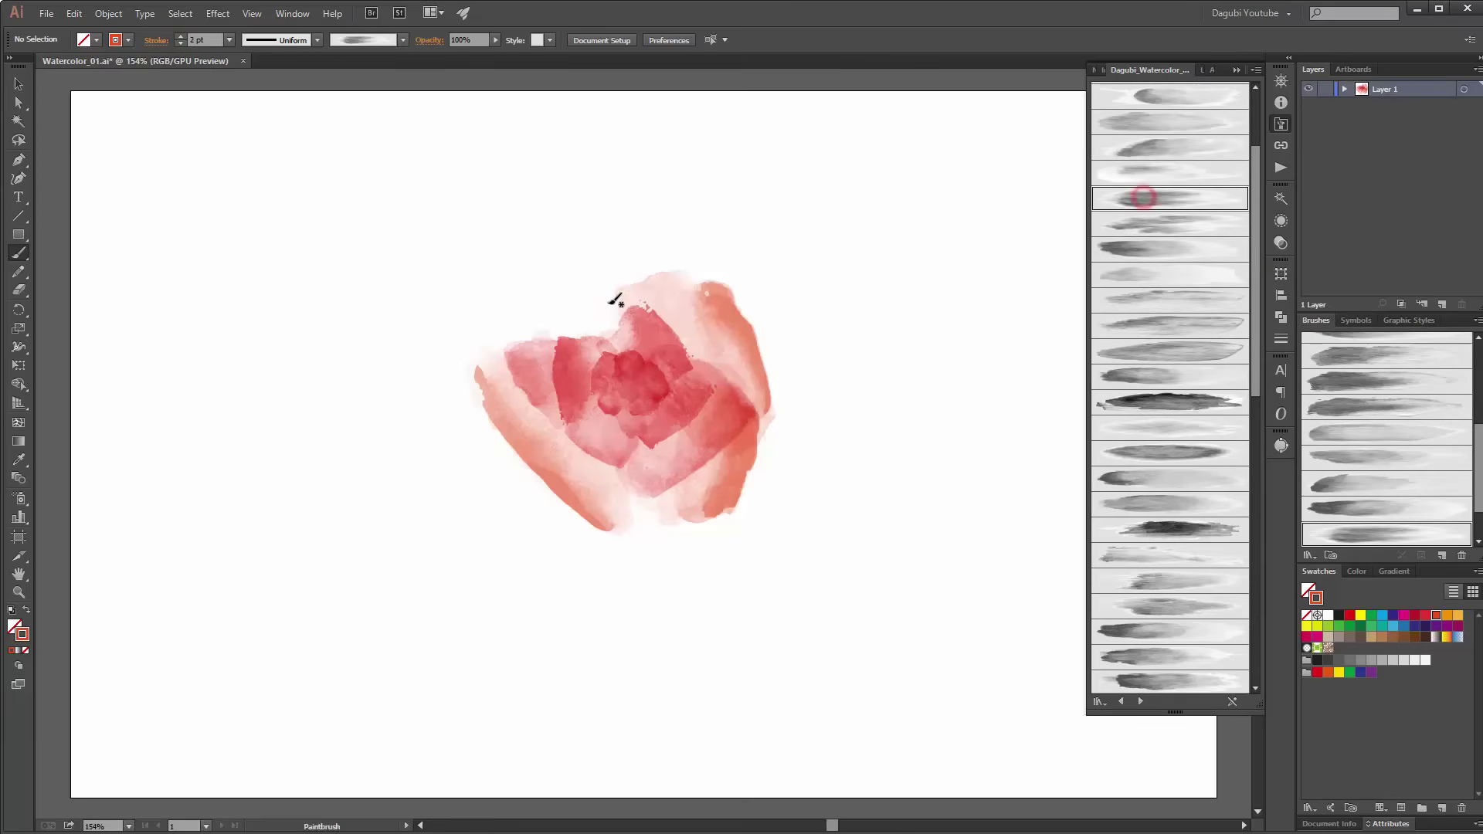
mouse_move(530, 281)
mouse_down()
mouse_move(596, 330)
mouse_move(695, 440)
mouse_up()
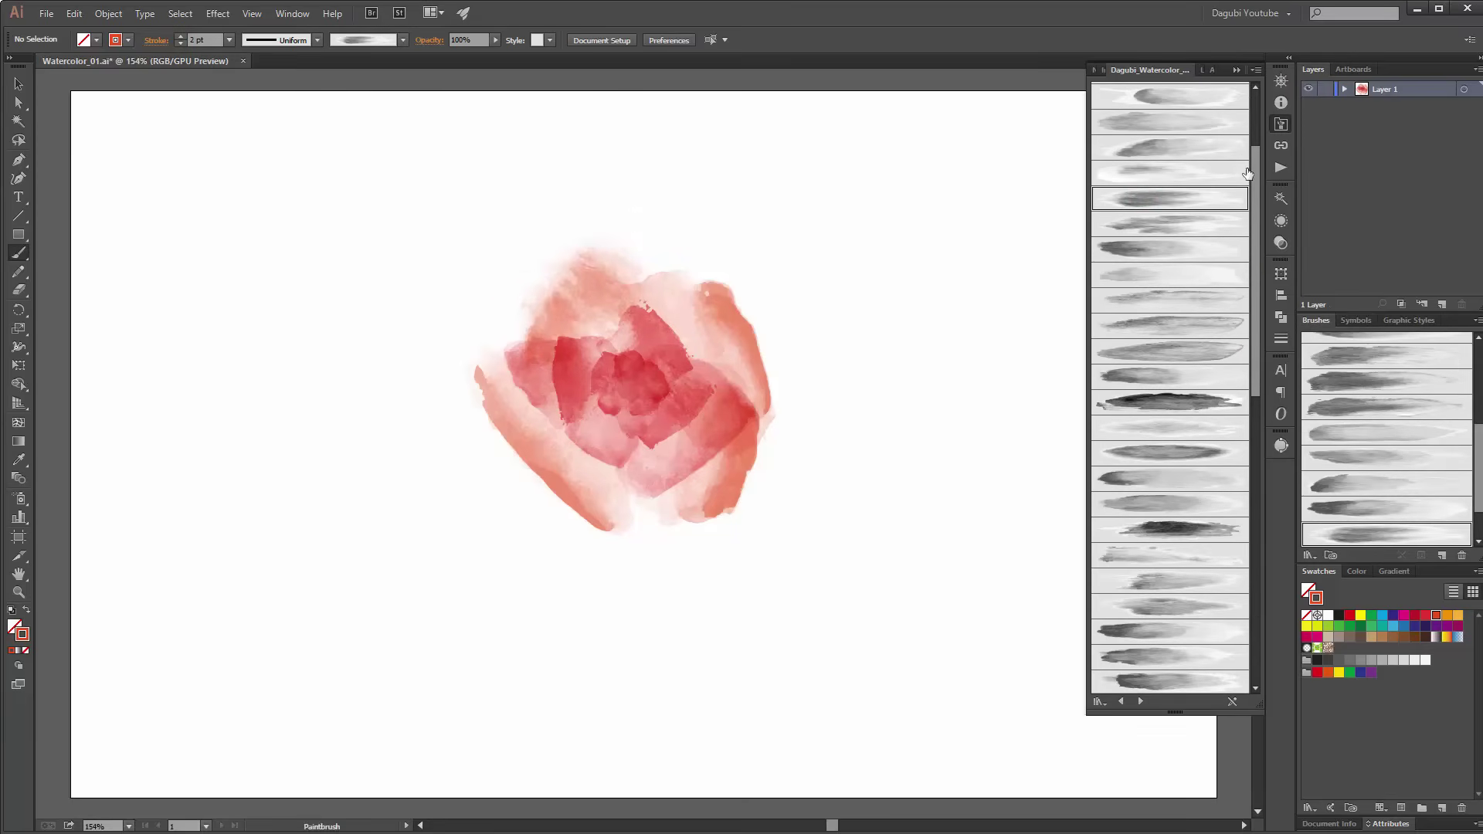
drag(1254, 173, 1254, 131)
click(1151, 124)
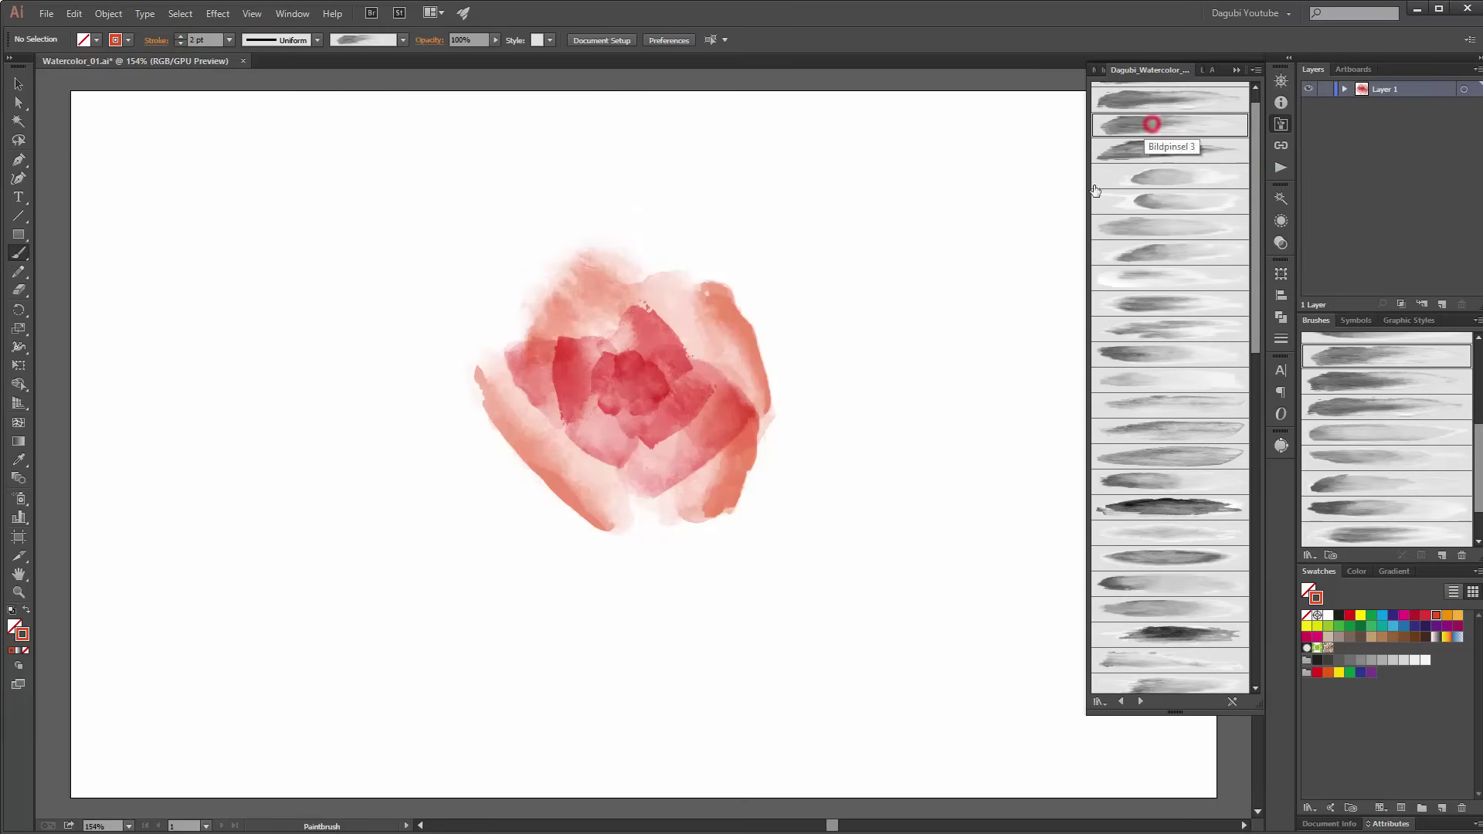
mouse_move(410, 340)
mouse_down()
mouse_move(533, 337)
mouse_move(610, 336)
mouse_up()
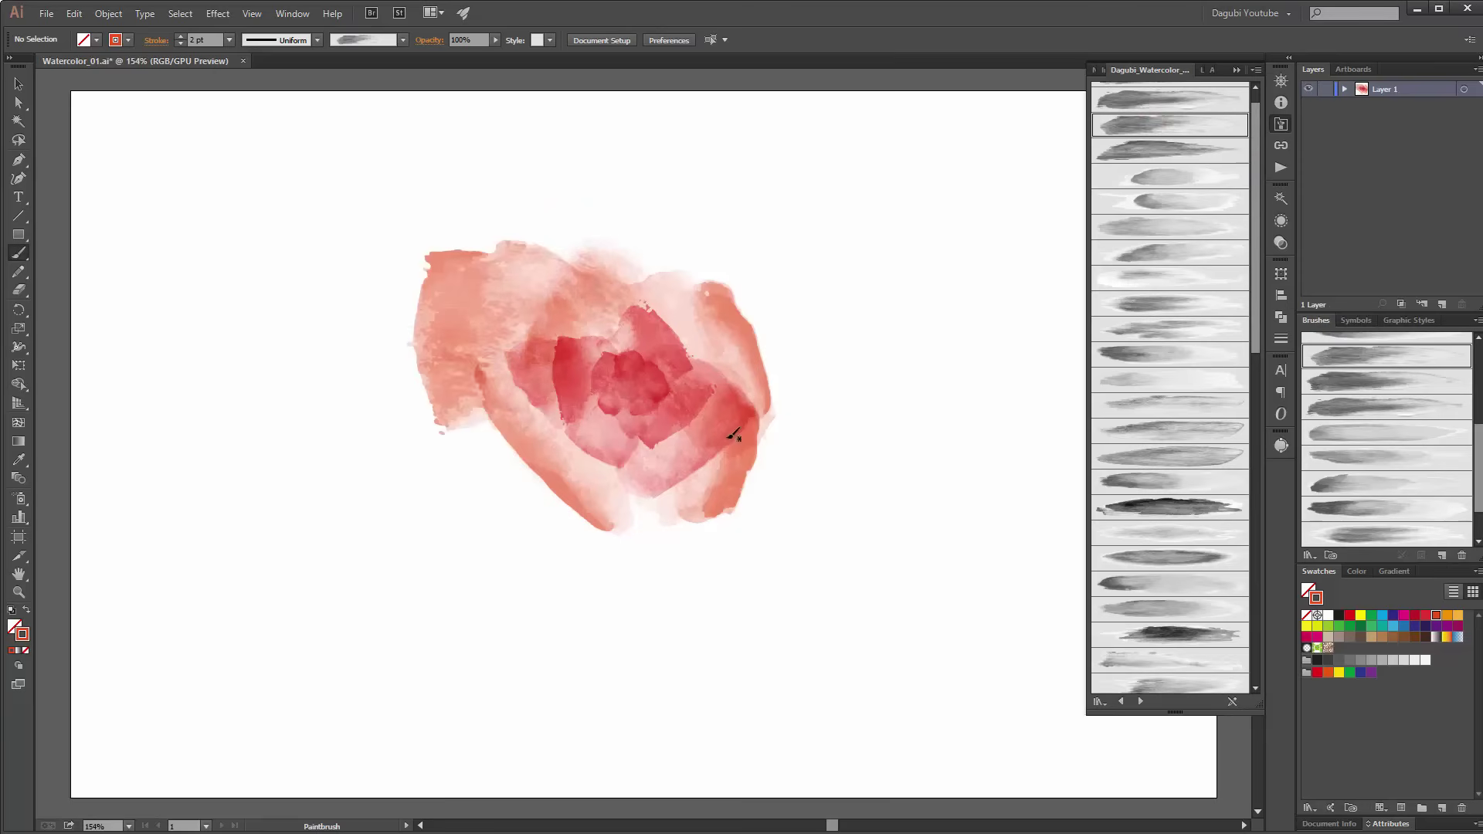
Step: Paint one outer petal at the flower's lower right and one at its lower left at 2 pt with different watercolor brushes
click(1174, 361)
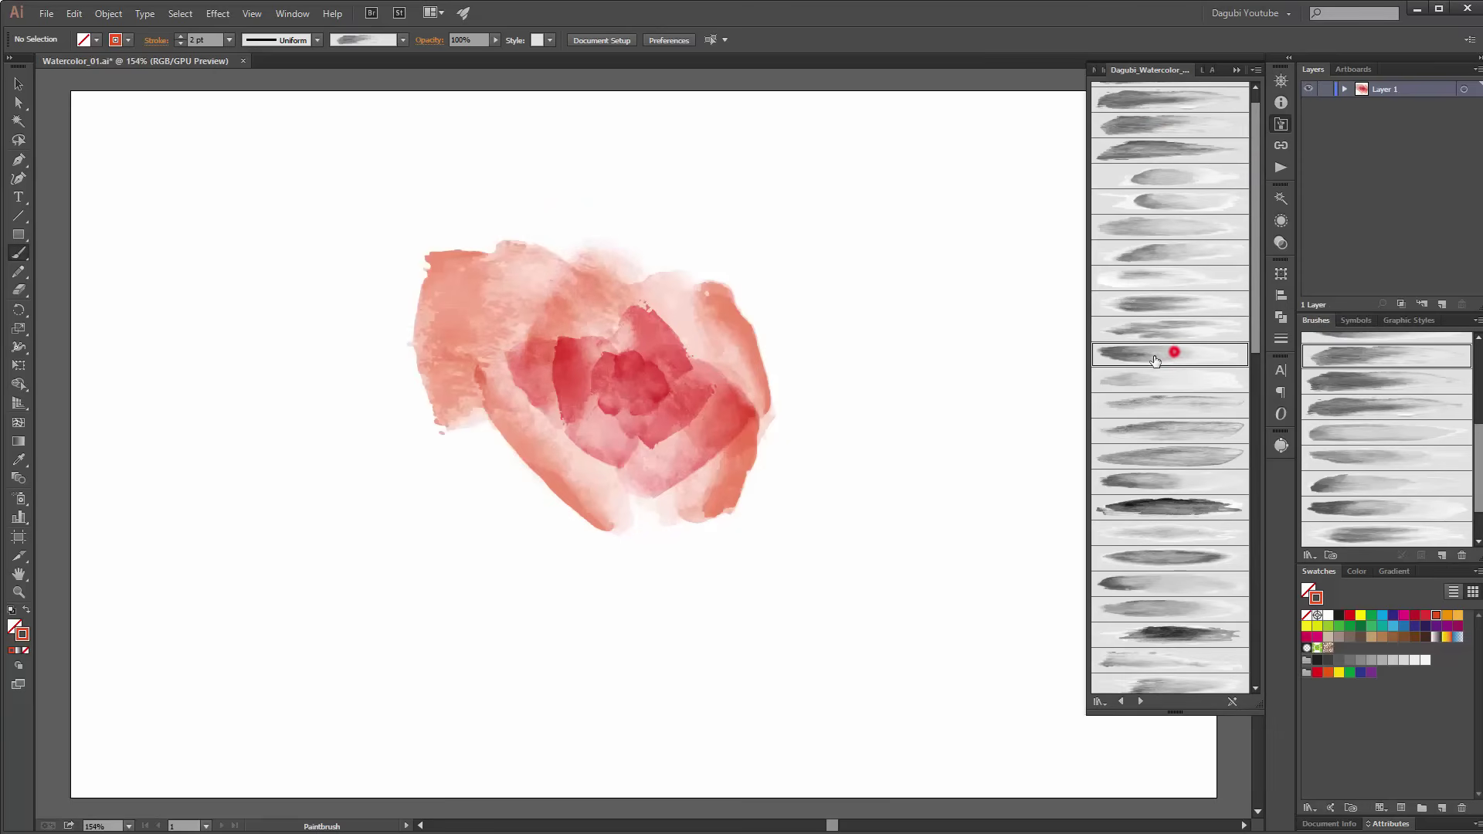
drag(819, 481, 695, 432)
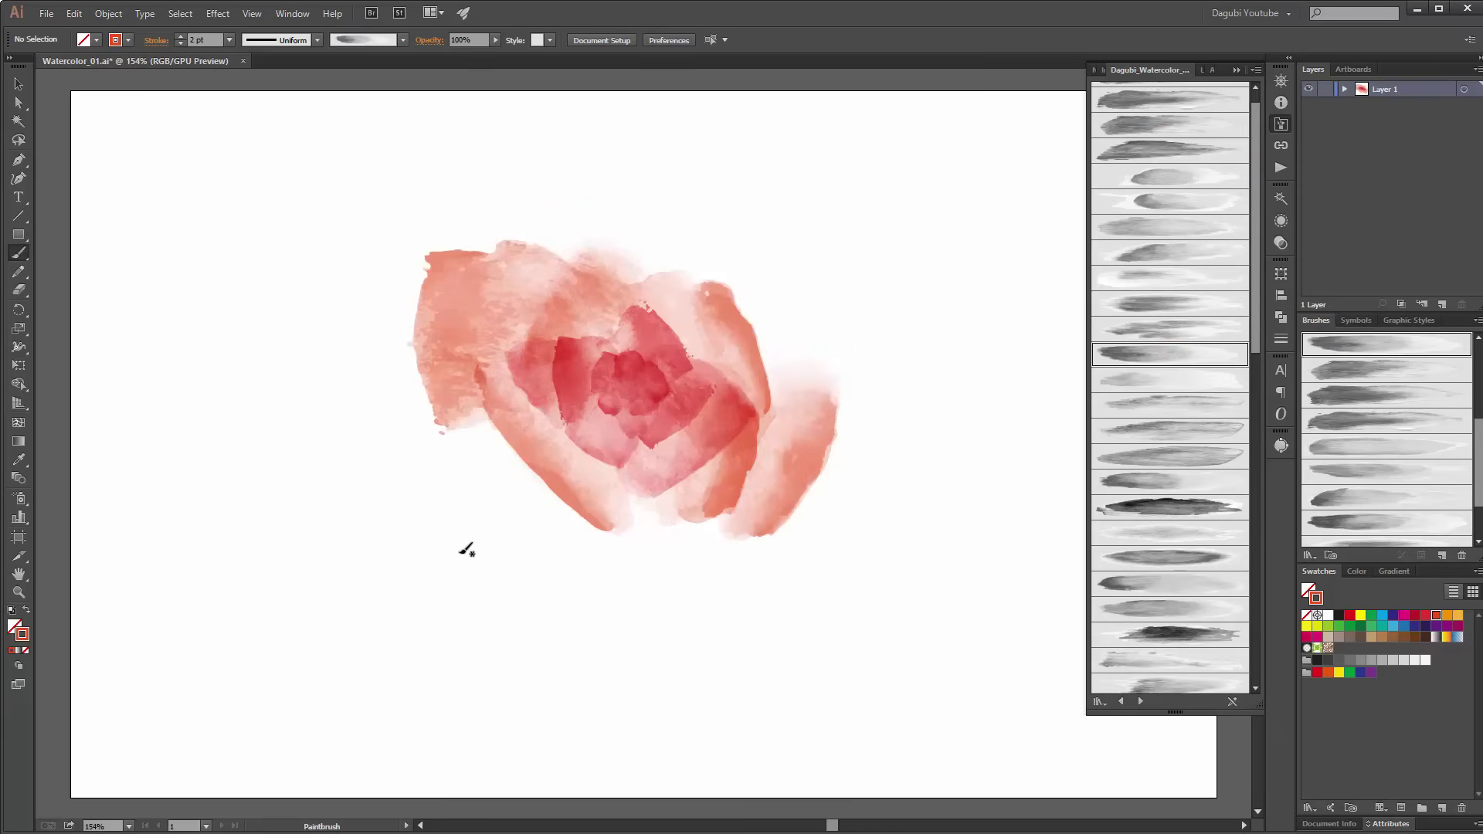
click(1155, 303)
drag(483, 540, 533, 455)
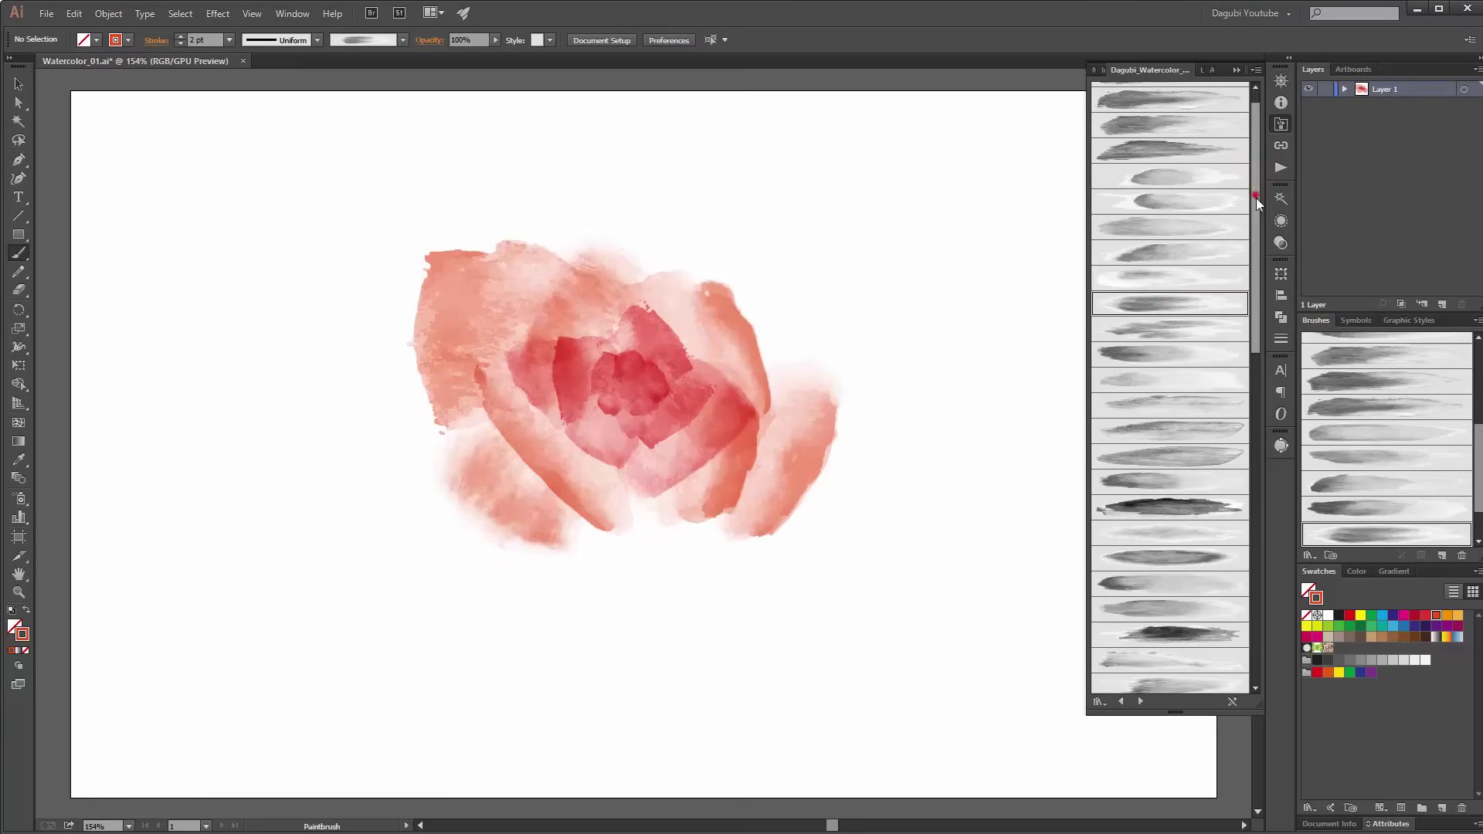
Step: Paint a short petal inward from the flower's bottom edge with another watercolor brush and increase its stroke weight to 3 pt
scroll(1246, 205, down, 5)
click(1167, 527)
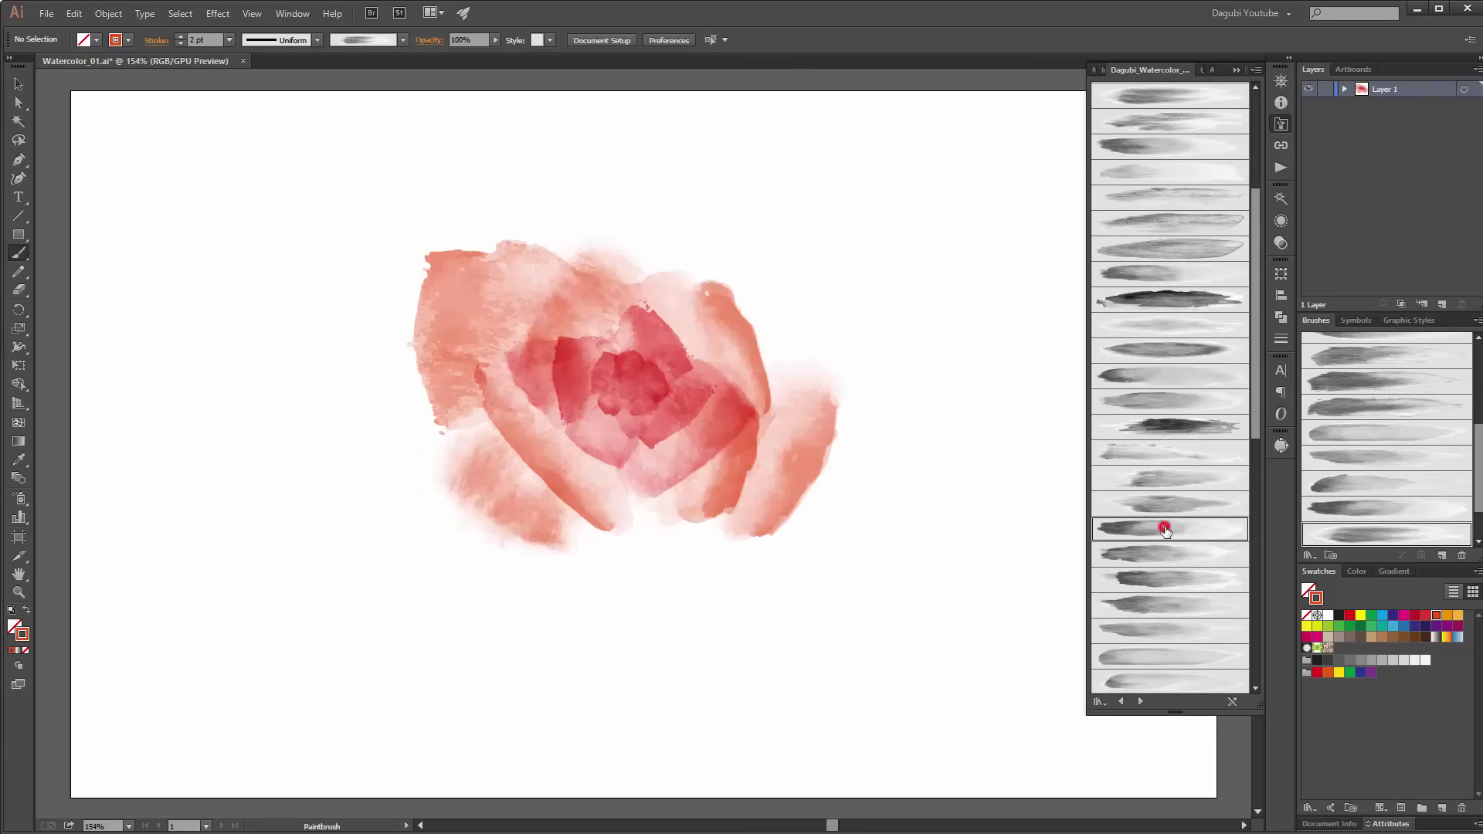
drag(654, 576, 653, 440)
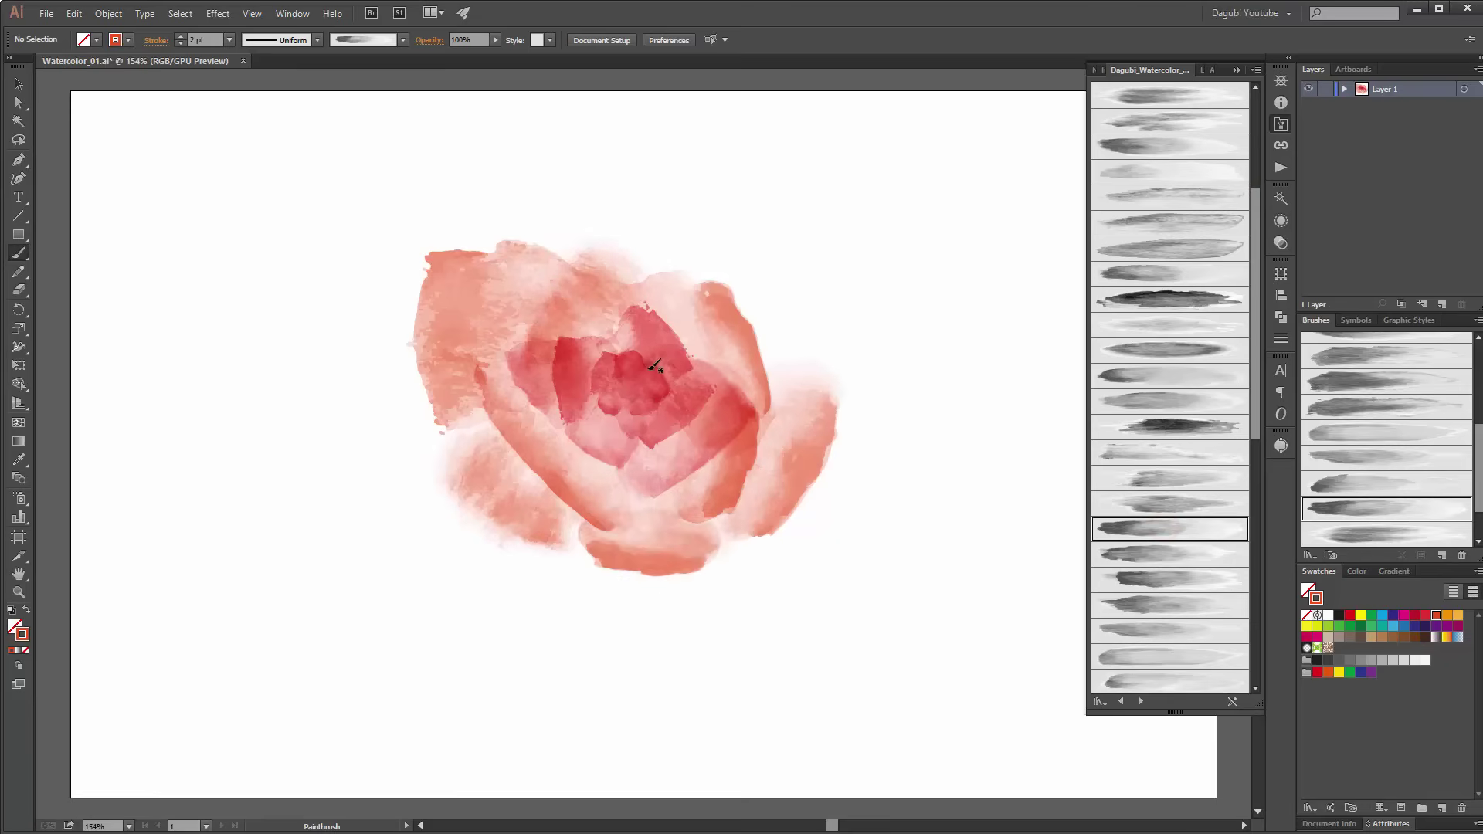
click(180, 36)
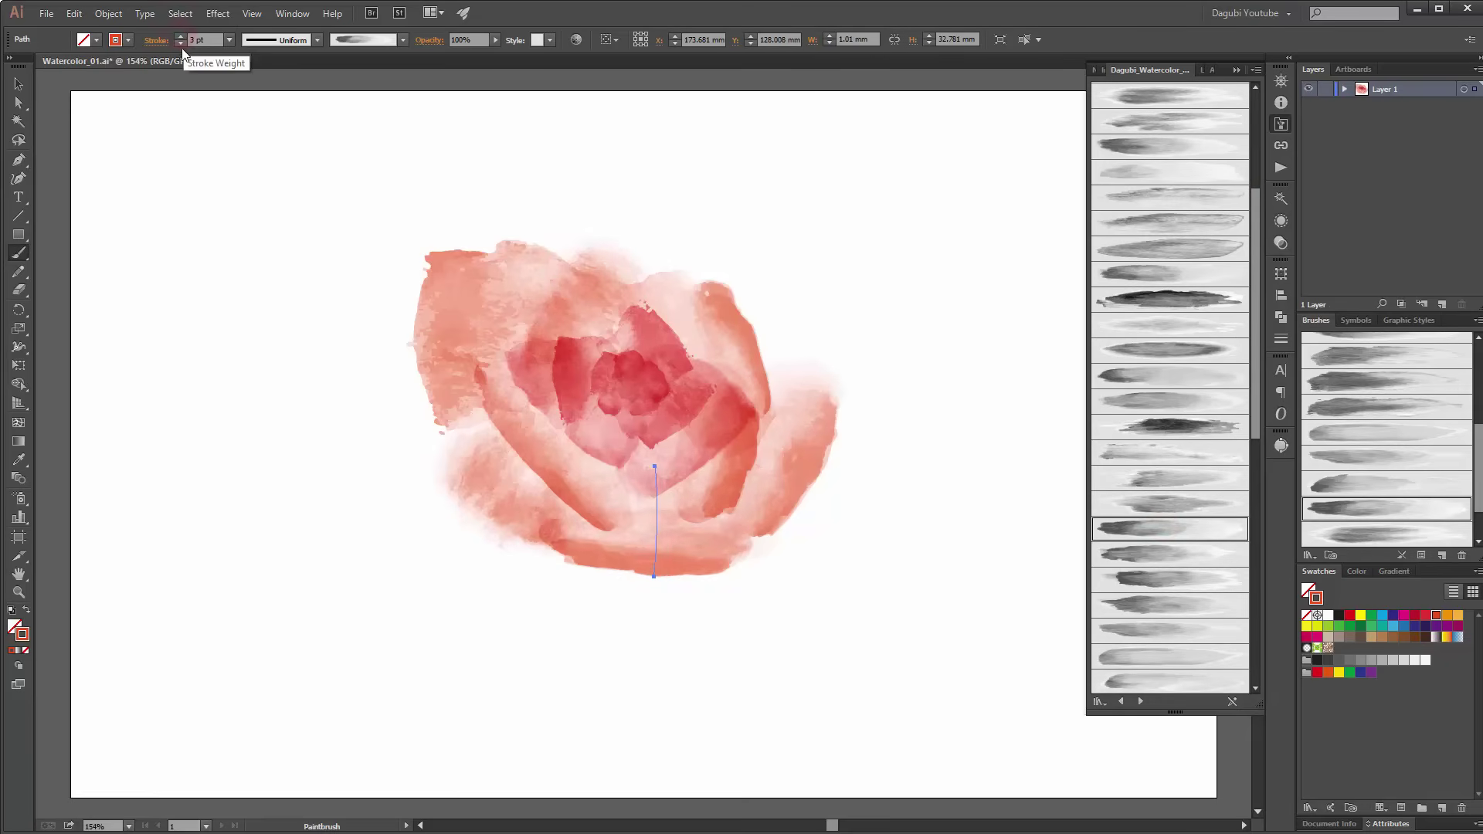
click(919, 498)
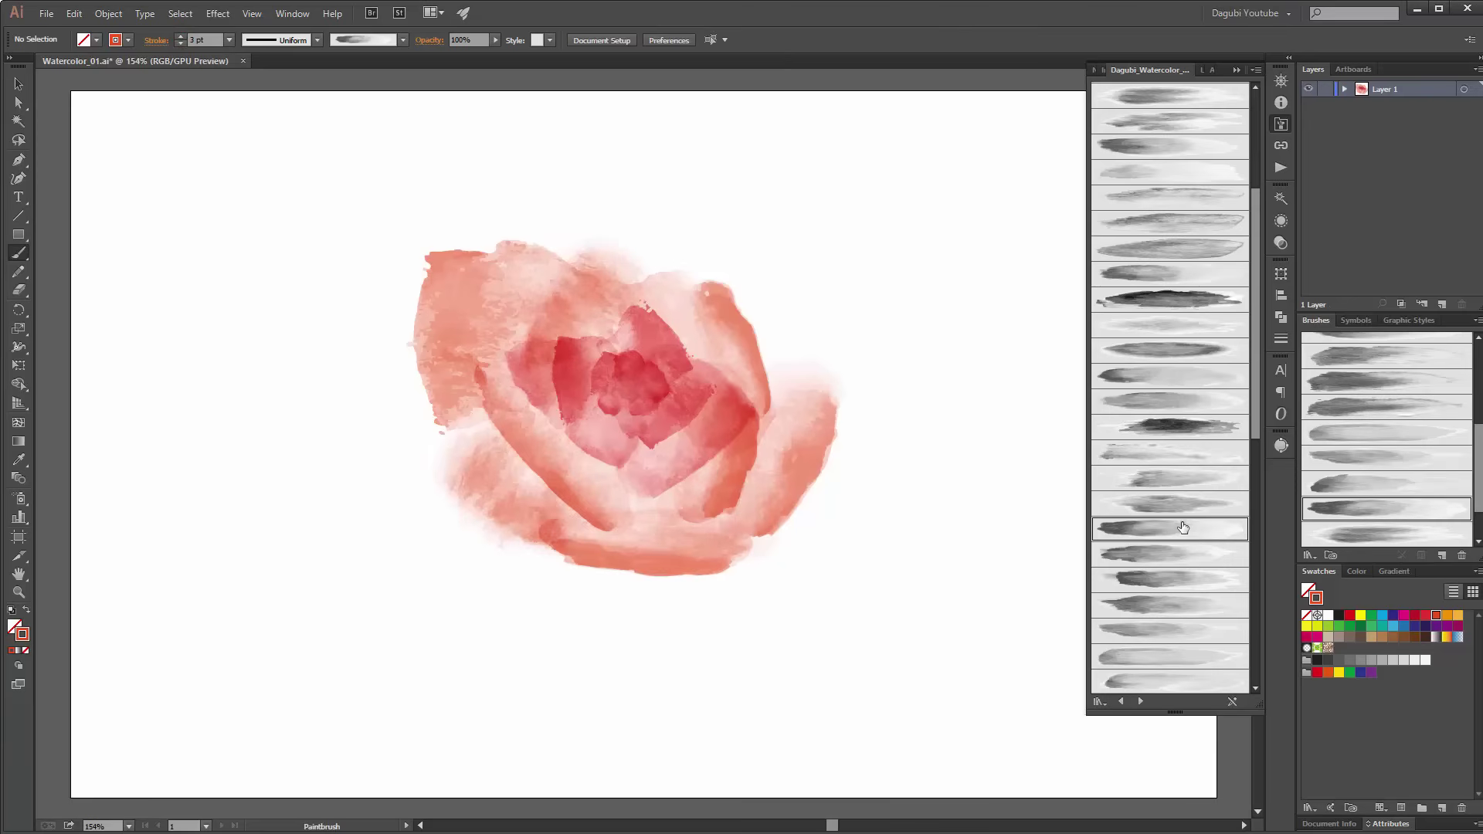
Step: Paint an outer petal at the flower's upper right with a new watercolor brush and reduce its stroke weight to 2 pt
click(1175, 554)
drag(818, 312, 669, 488)
ctrl+click(807, 339)
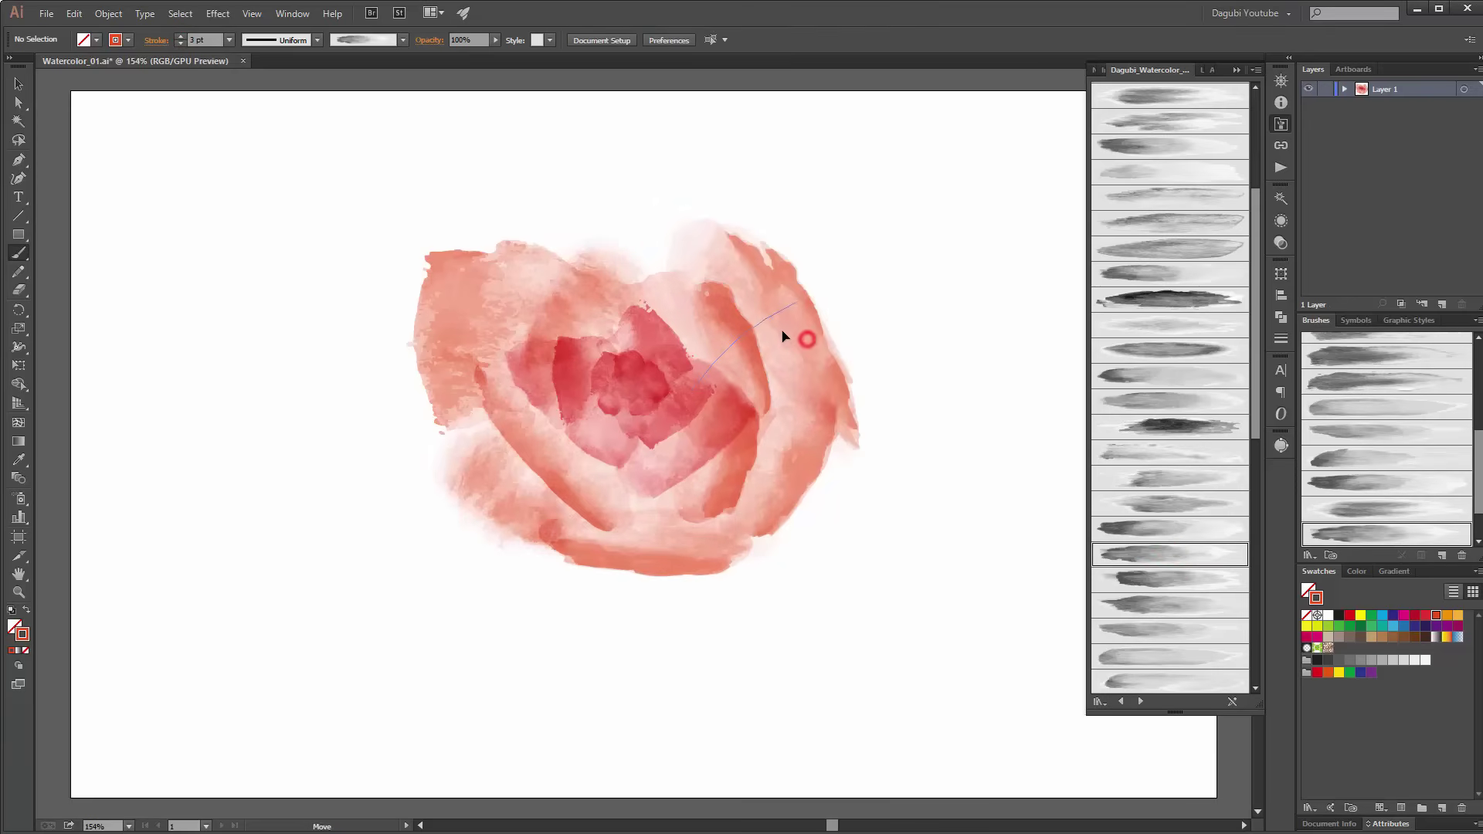
click(183, 43)
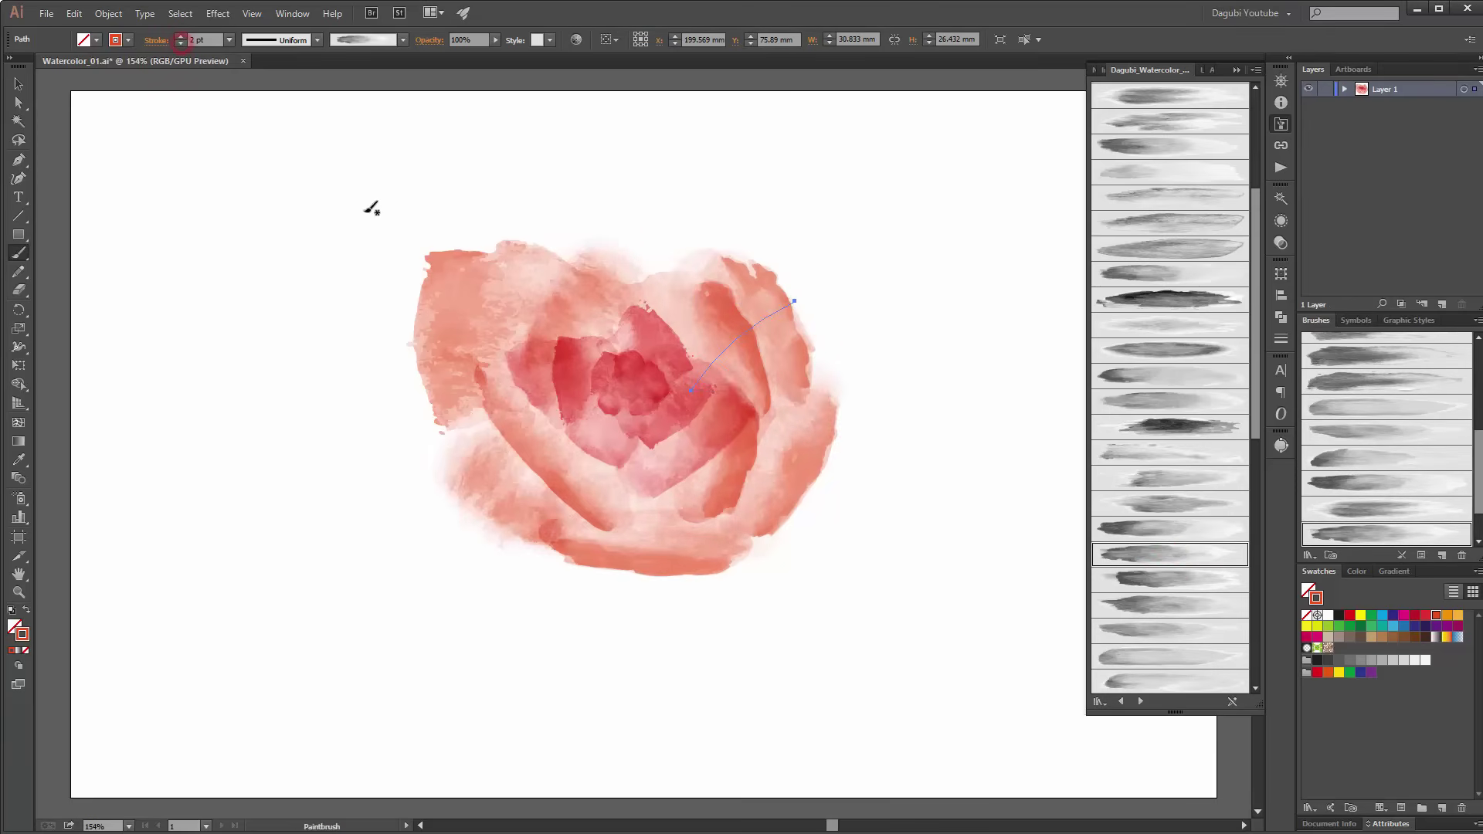
click(1169, 581)
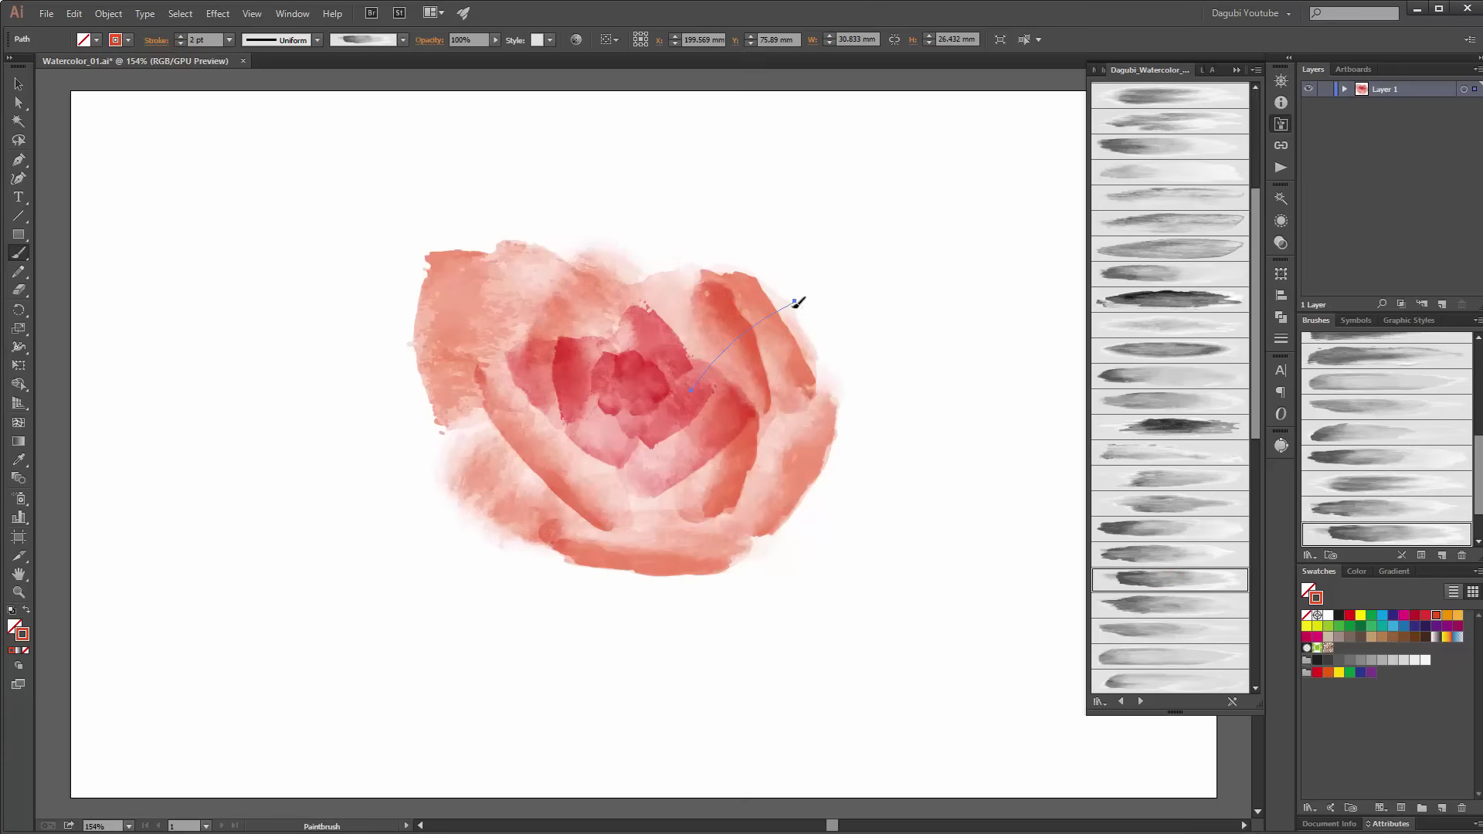
ctrl+click(1019, 428)
Step: Paint a petal at the flower's top edge and another at its far lower left at 2 pt with different watercolor brushes
click(1162, 529)
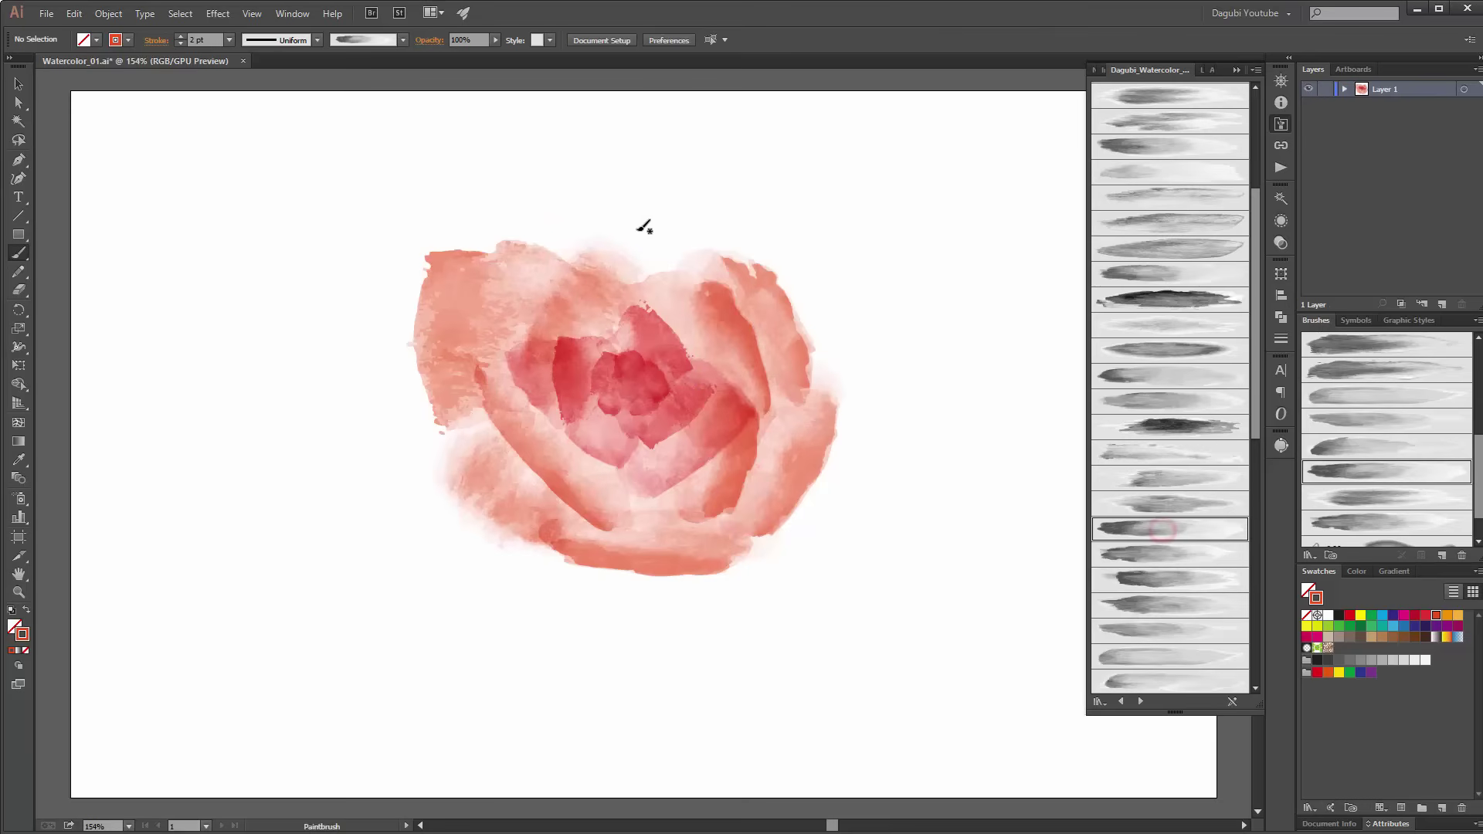
drag(625, 219, 641, 226)
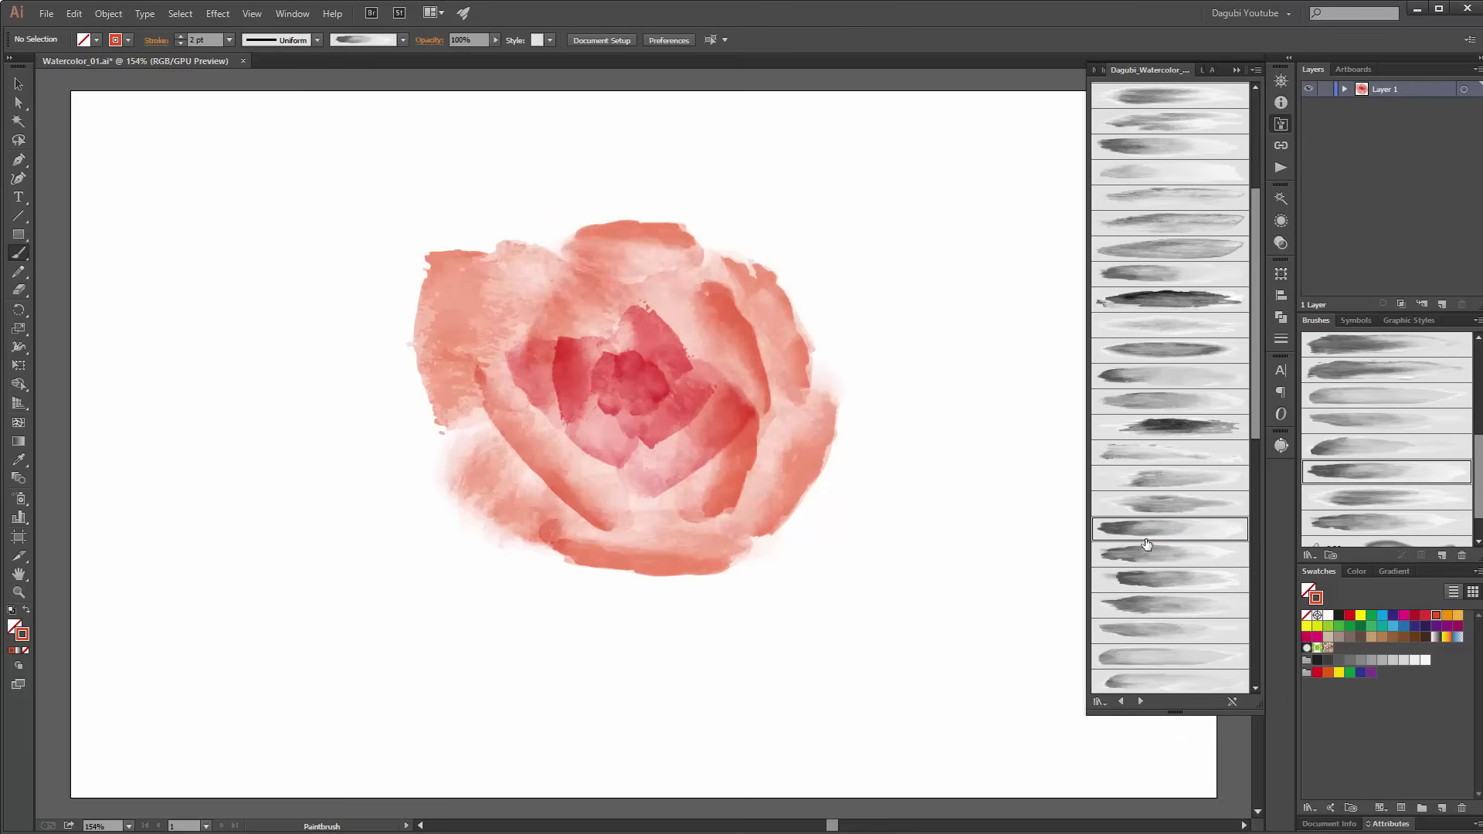
click(1175, 578)
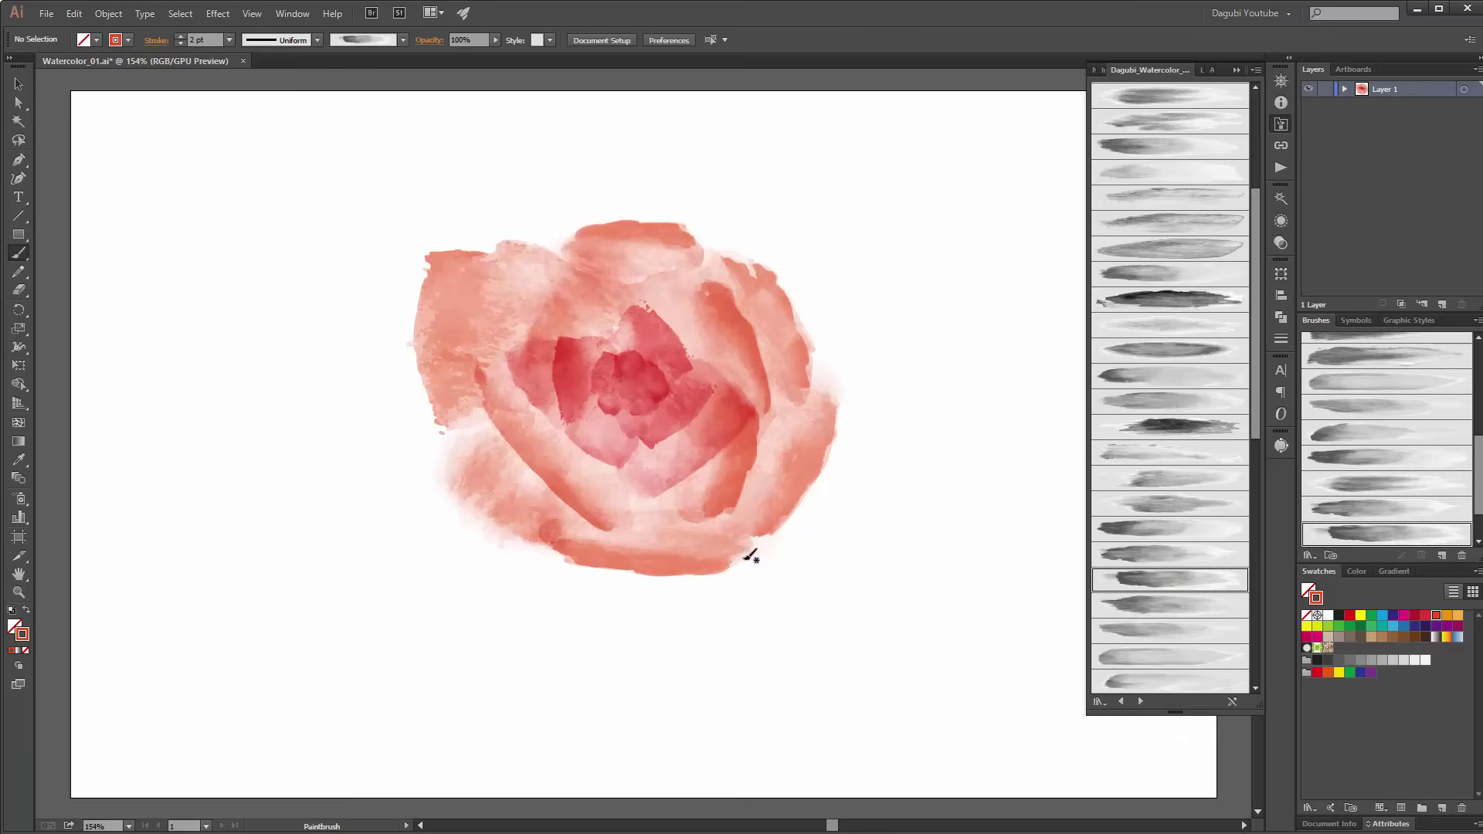
mouse_move(454, 558)
mouse_down()
mouse_move(474, 503)
mouse_move(517, 487)
mouse_up()
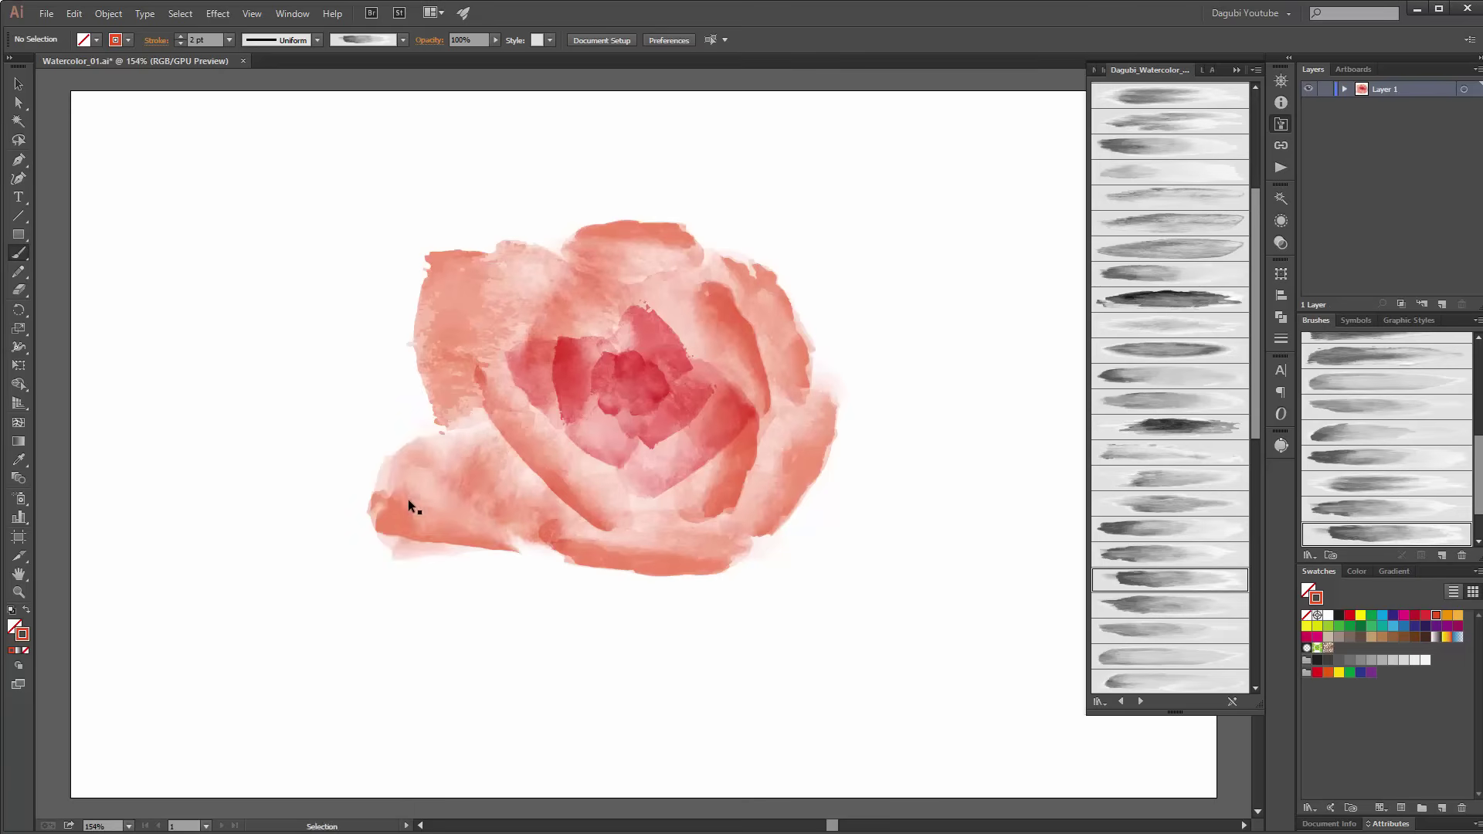
Step: Move and slightly rotate the new lower-left petal so it fits against the flower, and deselect it
drag(408, 499, 401, 475)
drag(442, 540, 427, 534)
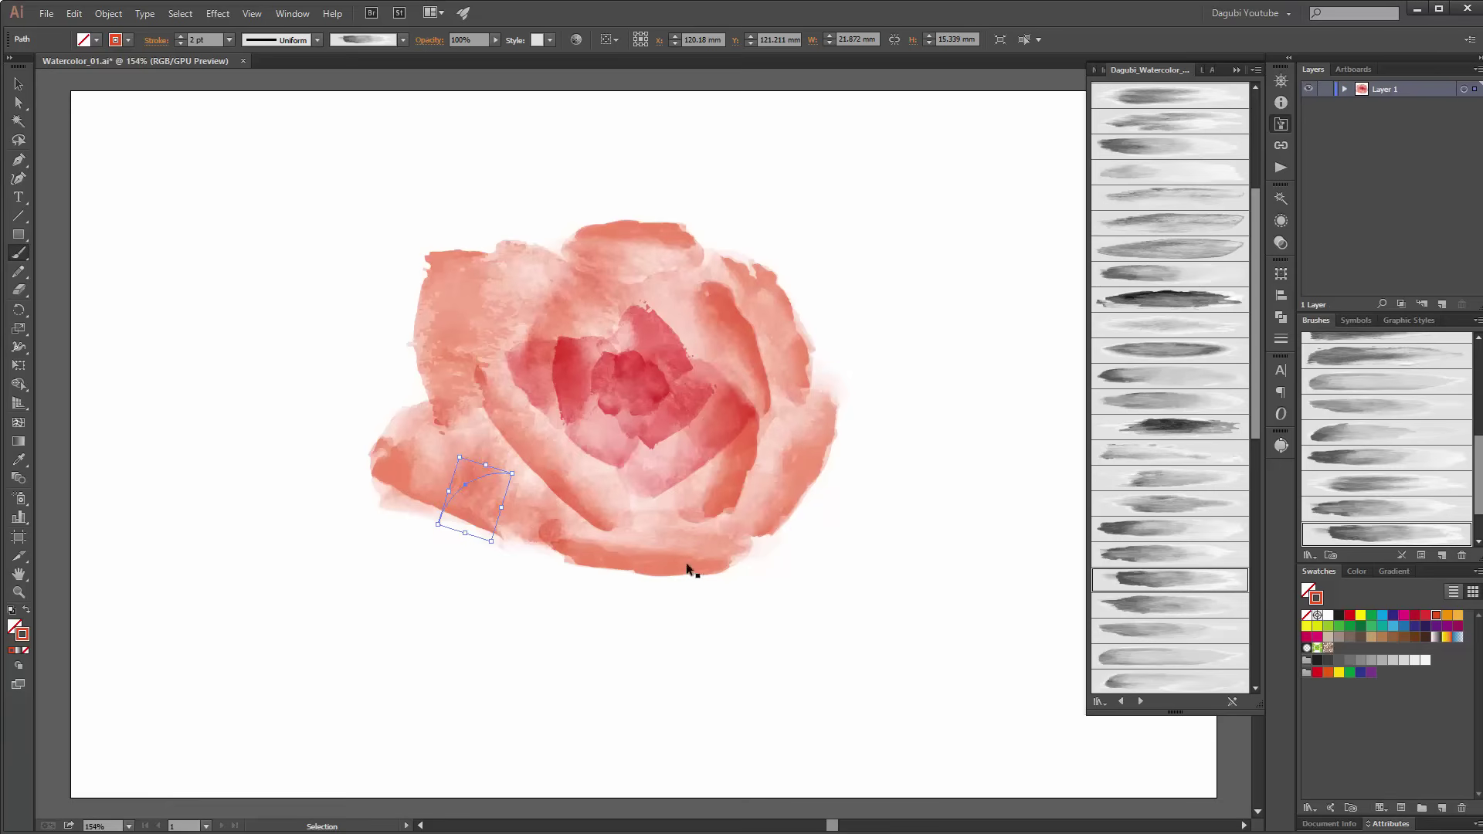
click(950, 507)
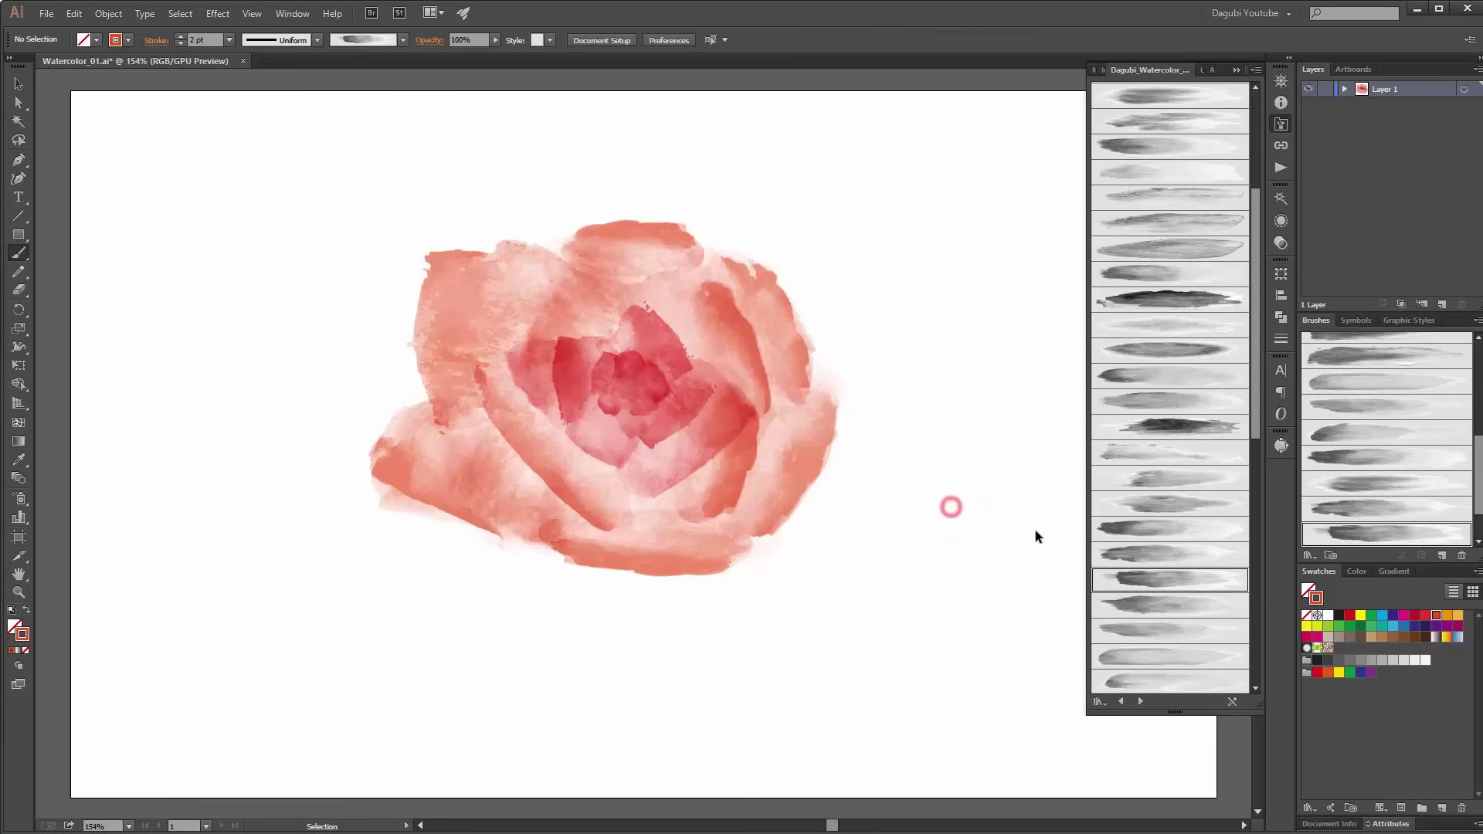
Step: Paint a petal below the flower's lower left, switch it to a softer watercolor brush and set its stroke weight to 4 pt
click(1178, 508)
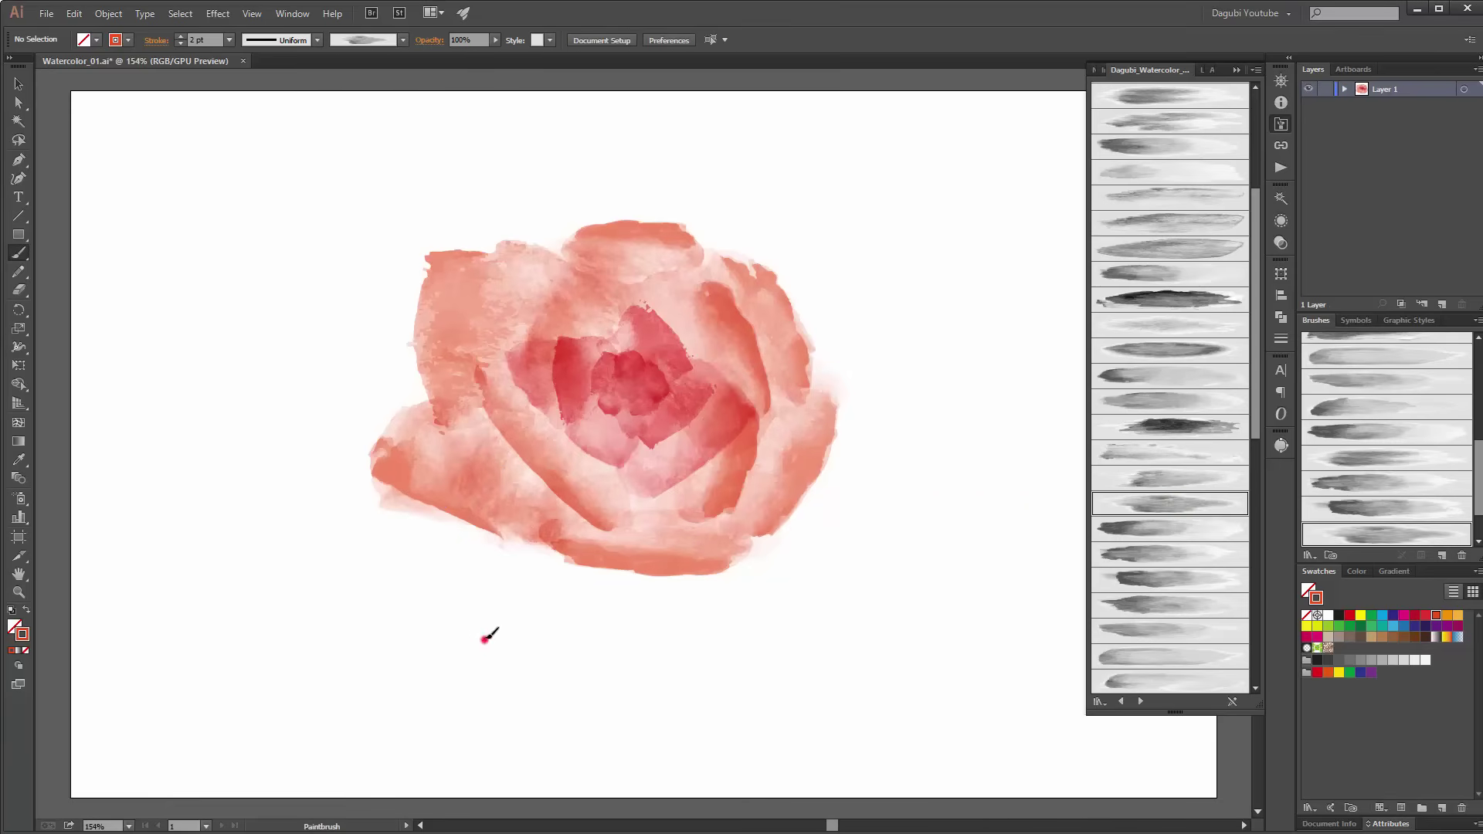
drag(484, 639, 540, 525)
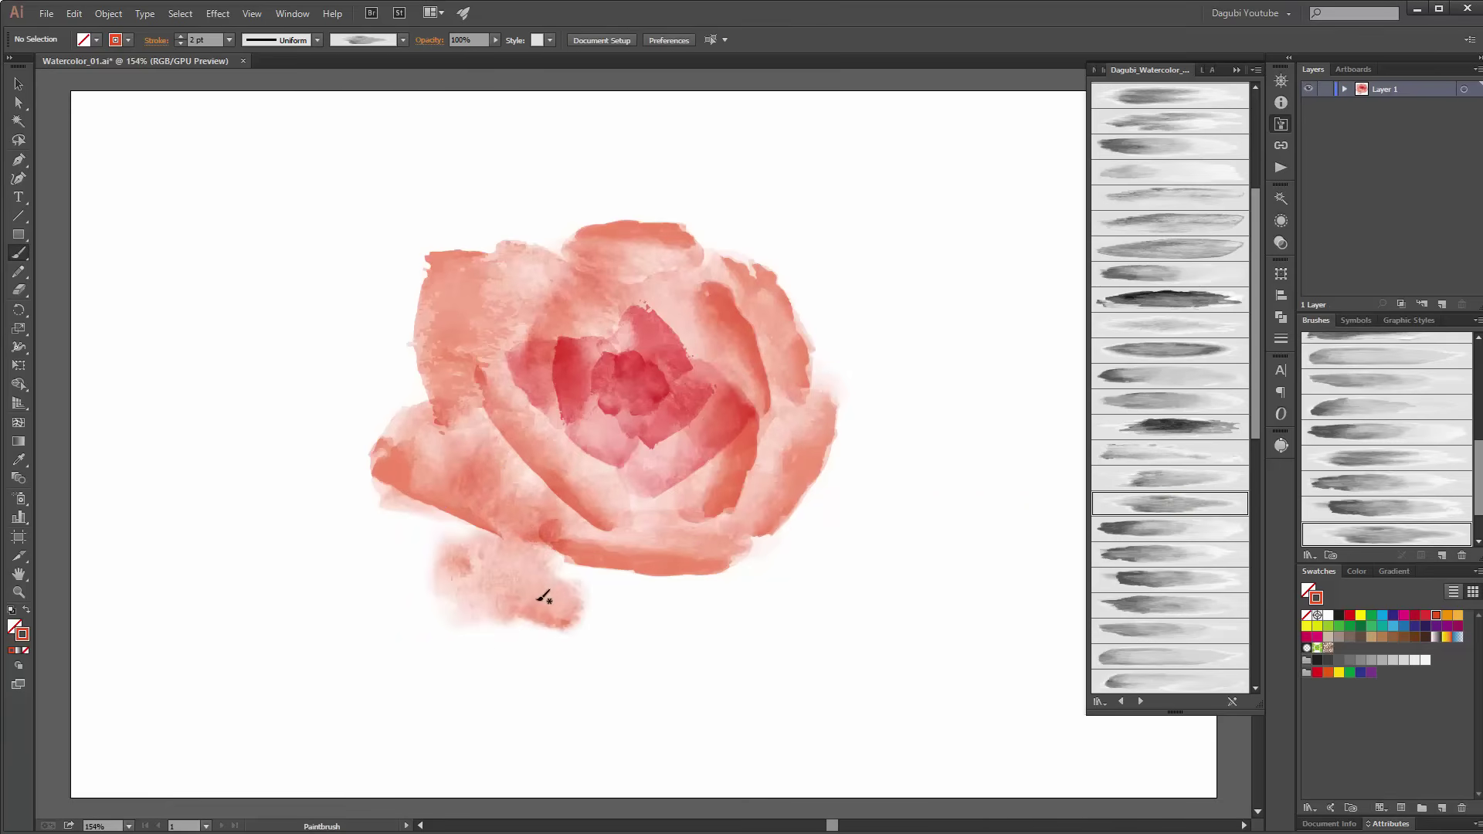
click(1170, 376)
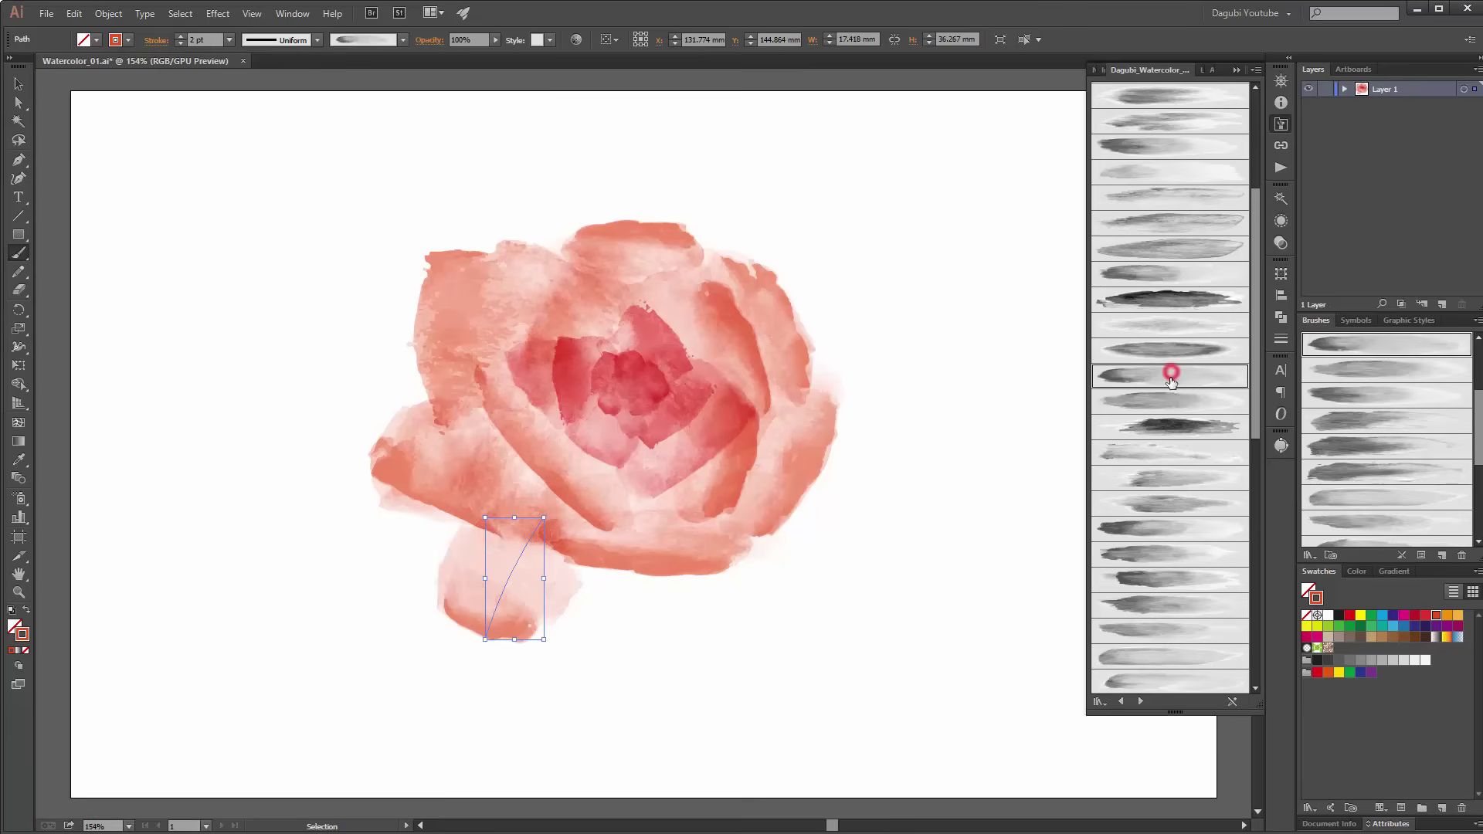
click(181, 35)
click(181, 36)
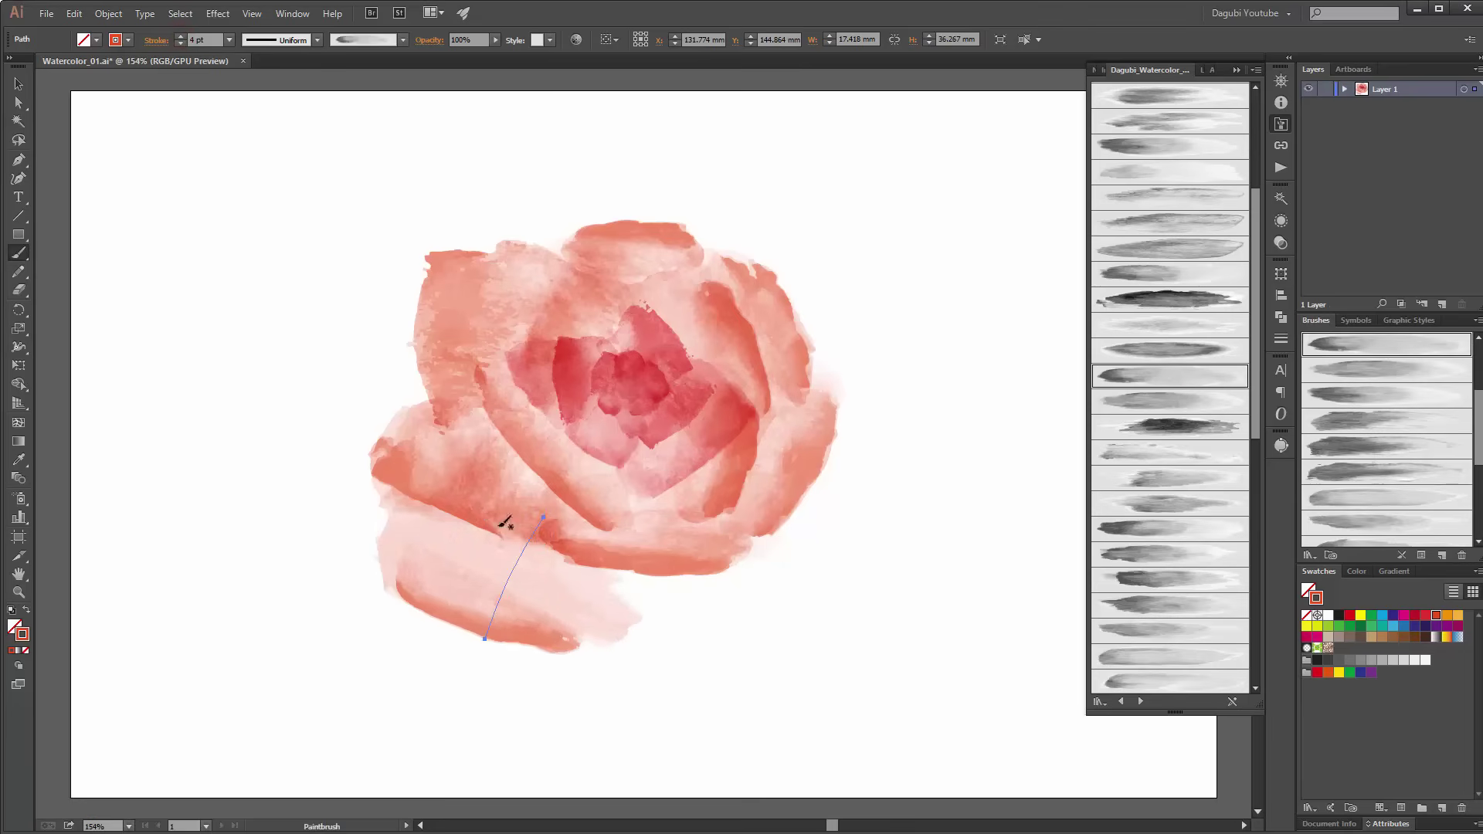
Step: Move the pale 4 pt petal up and left so it tucks under the flower's lower-left edge, and deselect it
key(ctrl)
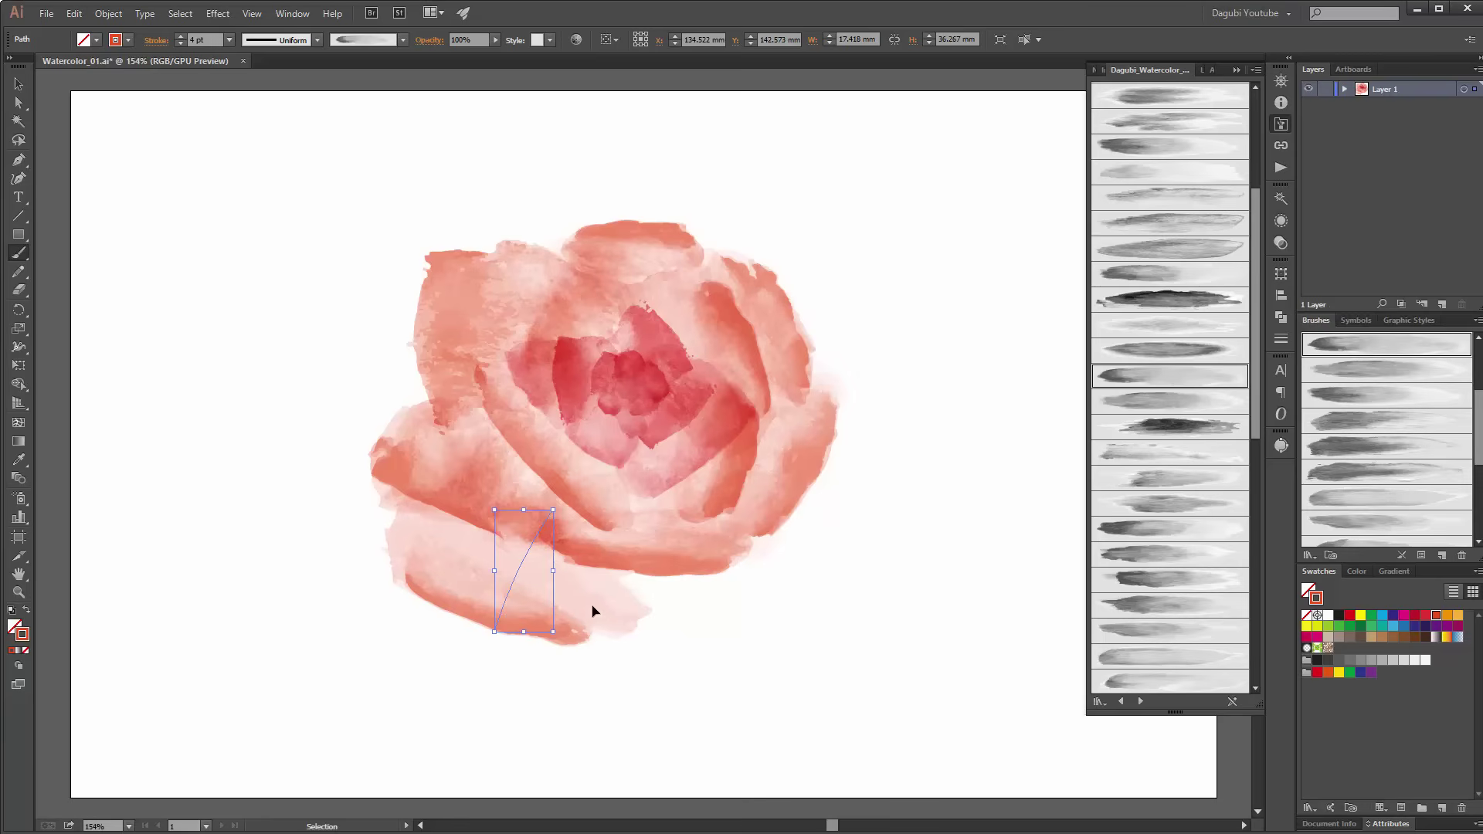
drag(582, 599, 566, 575)
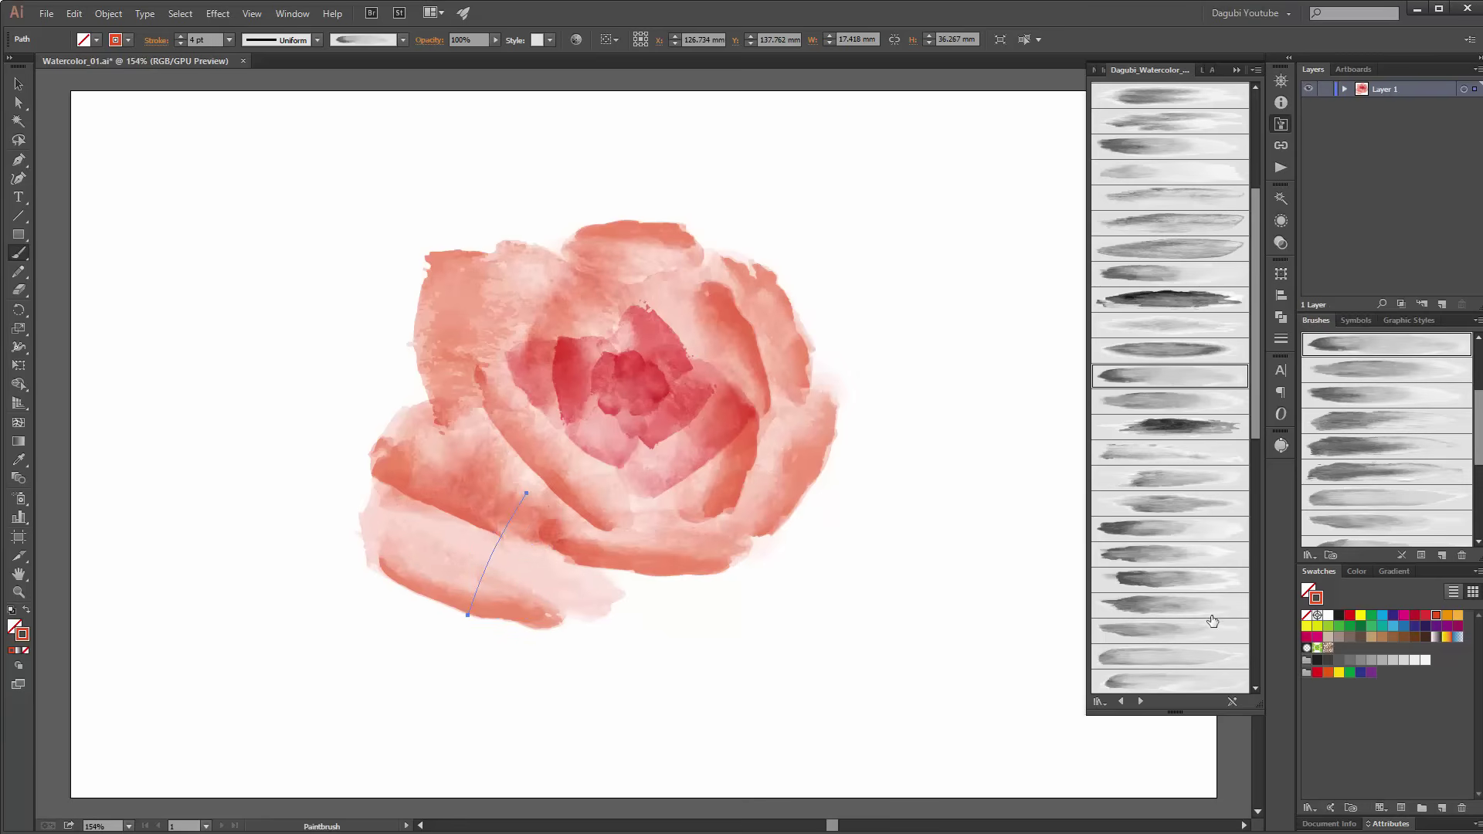
ctrl+click(1026, 543)
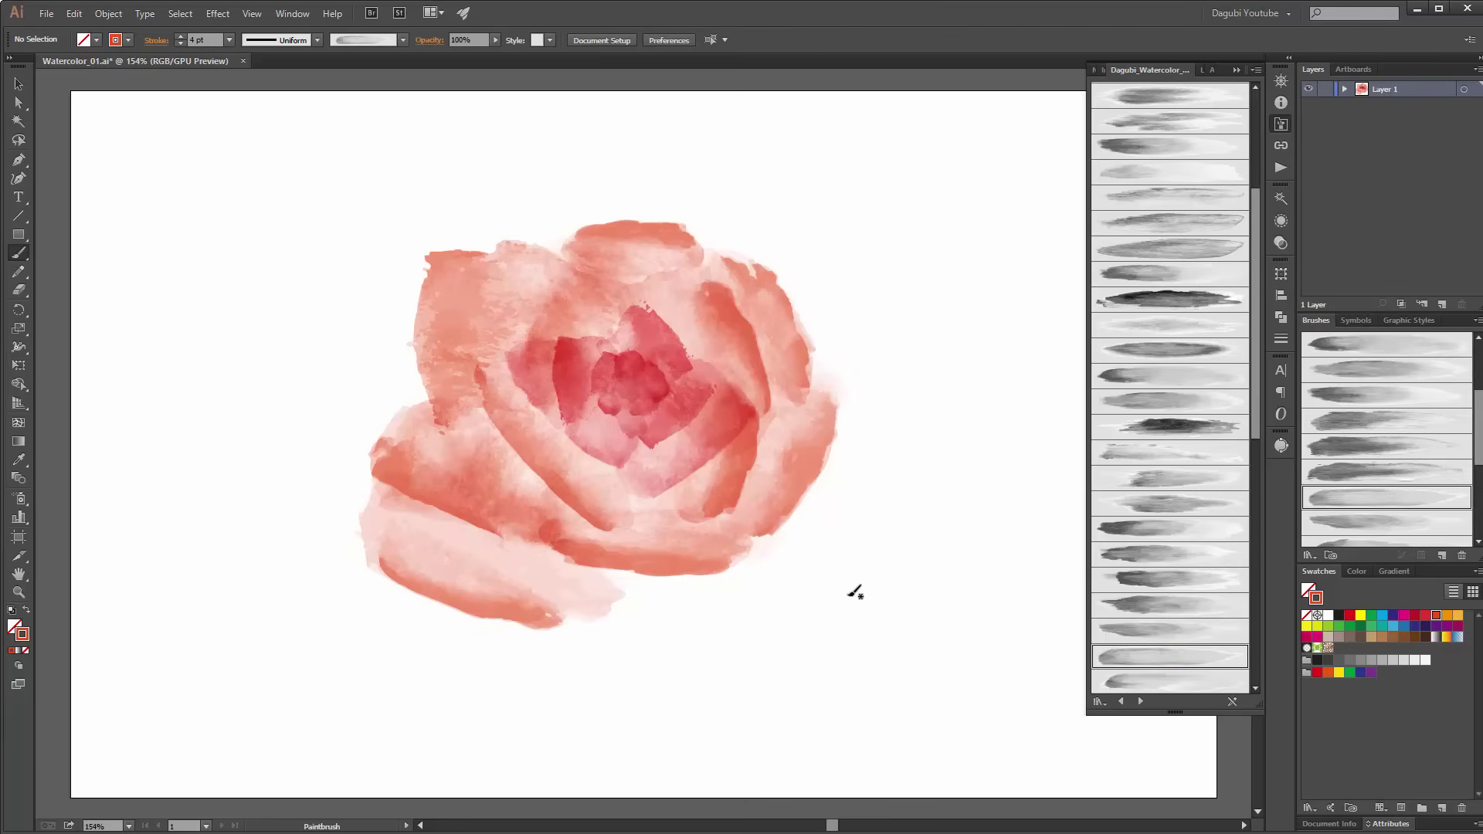
Step: Paint a large pale petal at 4 pt at the flower's lower right and move it inward against the flower
drag(859, 616, 742, 517)
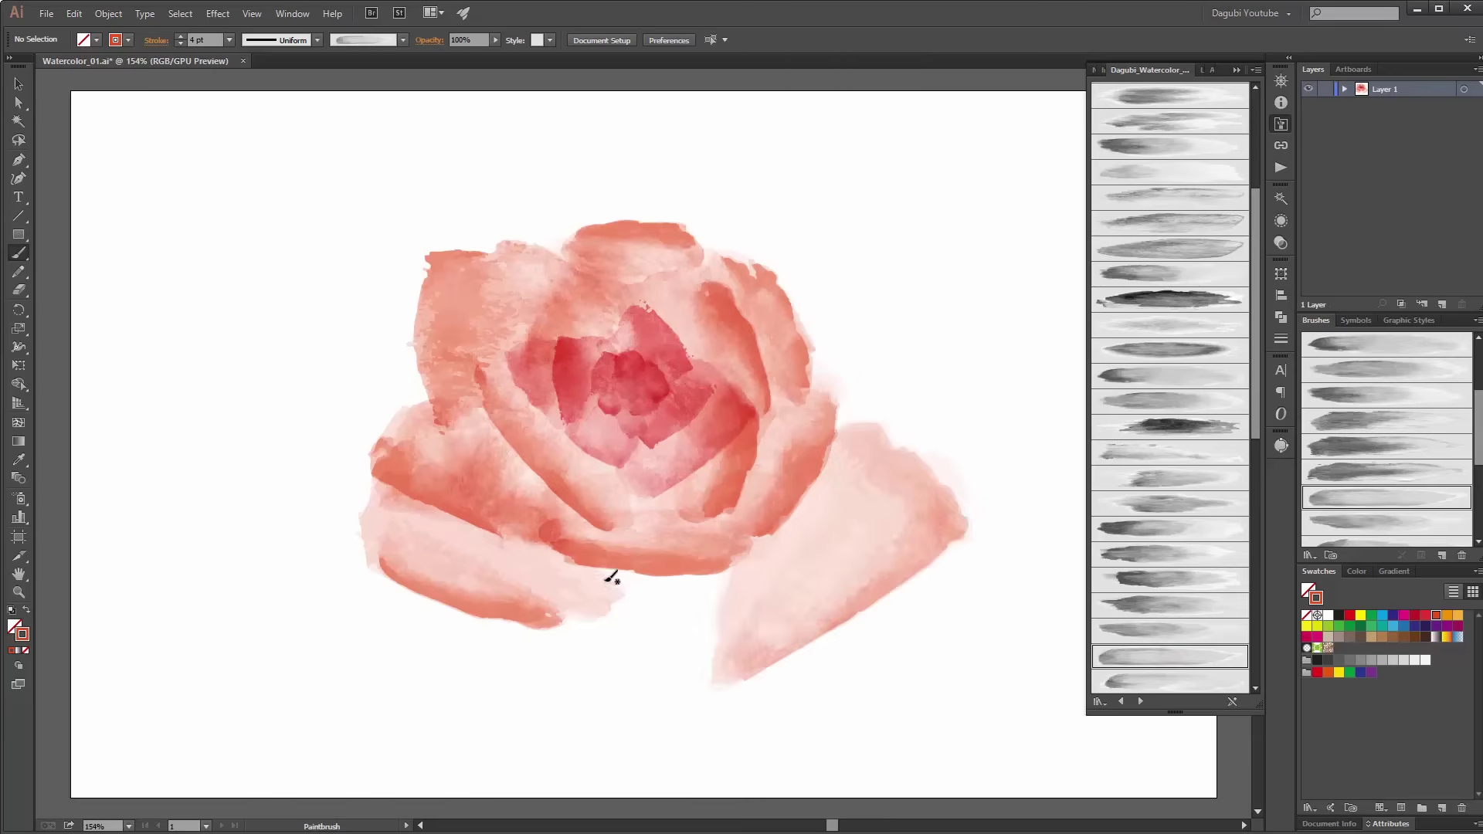
mouse_move(873, 567)
mouse_down()
mouse_move(838, 547)
mouse_move(868, 524)
mouse_move(844, 507)
mouse_move(860, 497)
mouse_up()
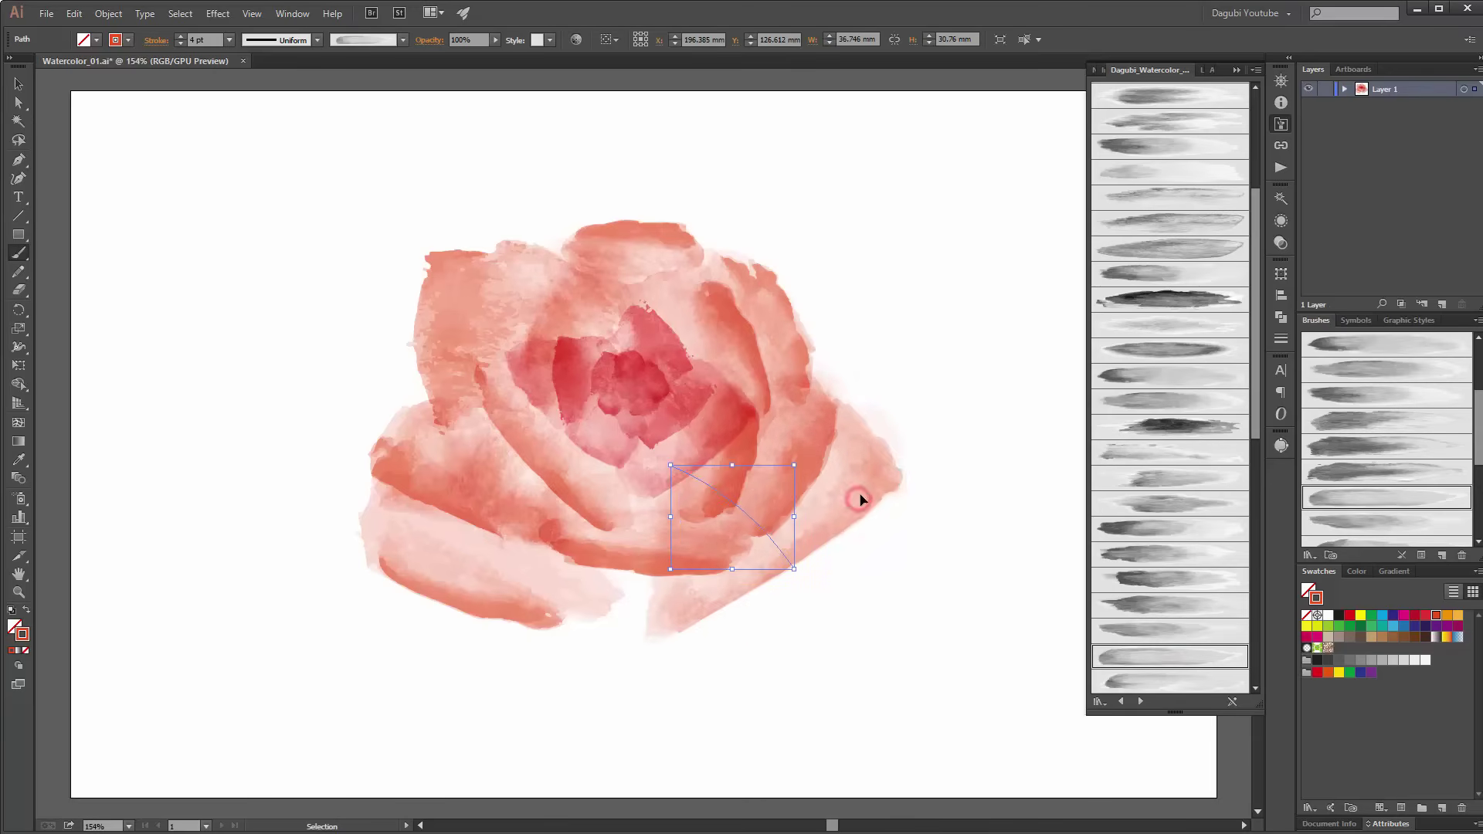
ctrl+click(1004, 417)
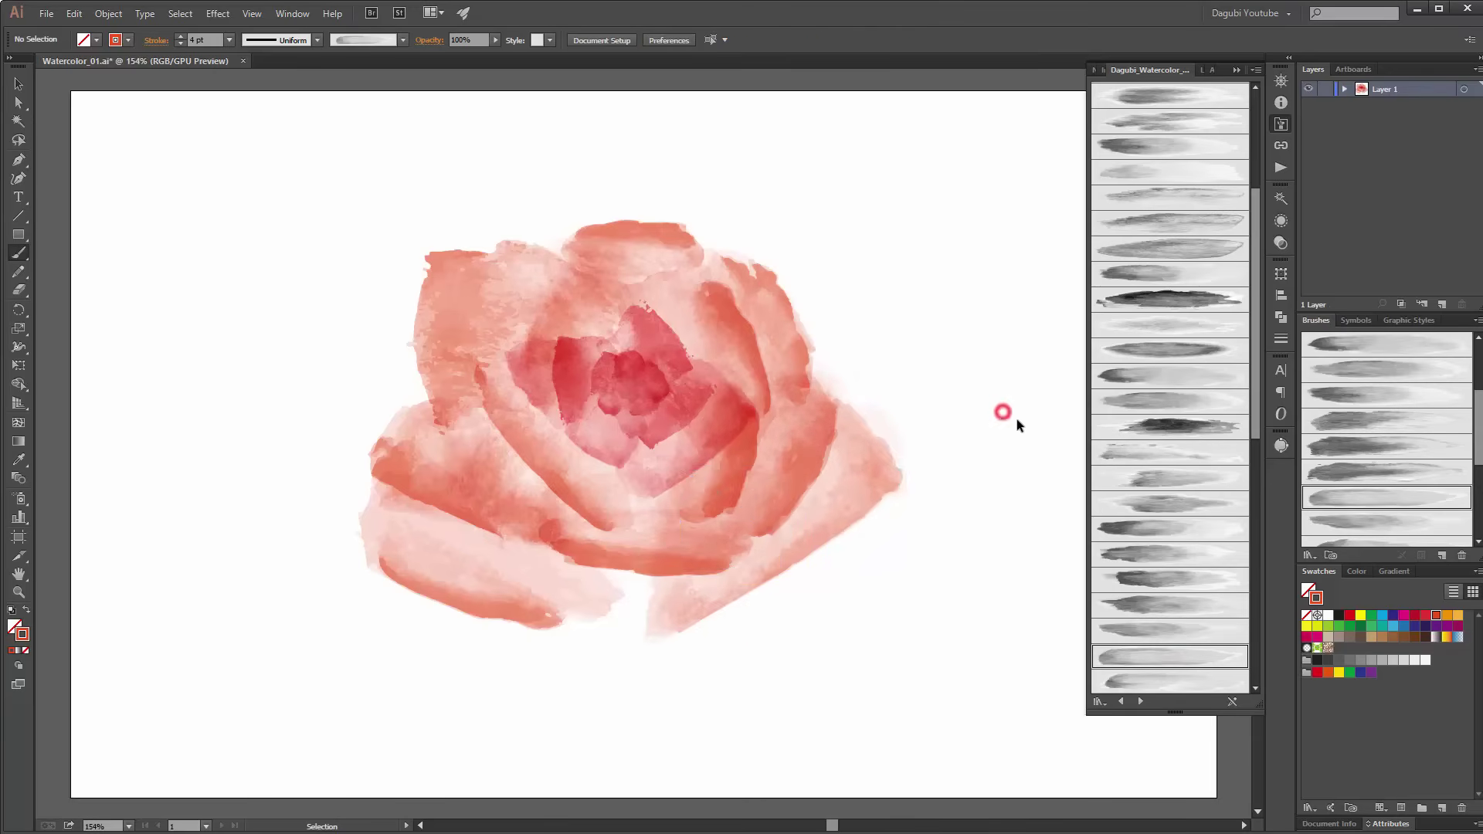
Step: Paint a broad pale petal at 4 pt along the flower's left side with another watercolor brush and switch to the Selection tool
click(1183, 398)
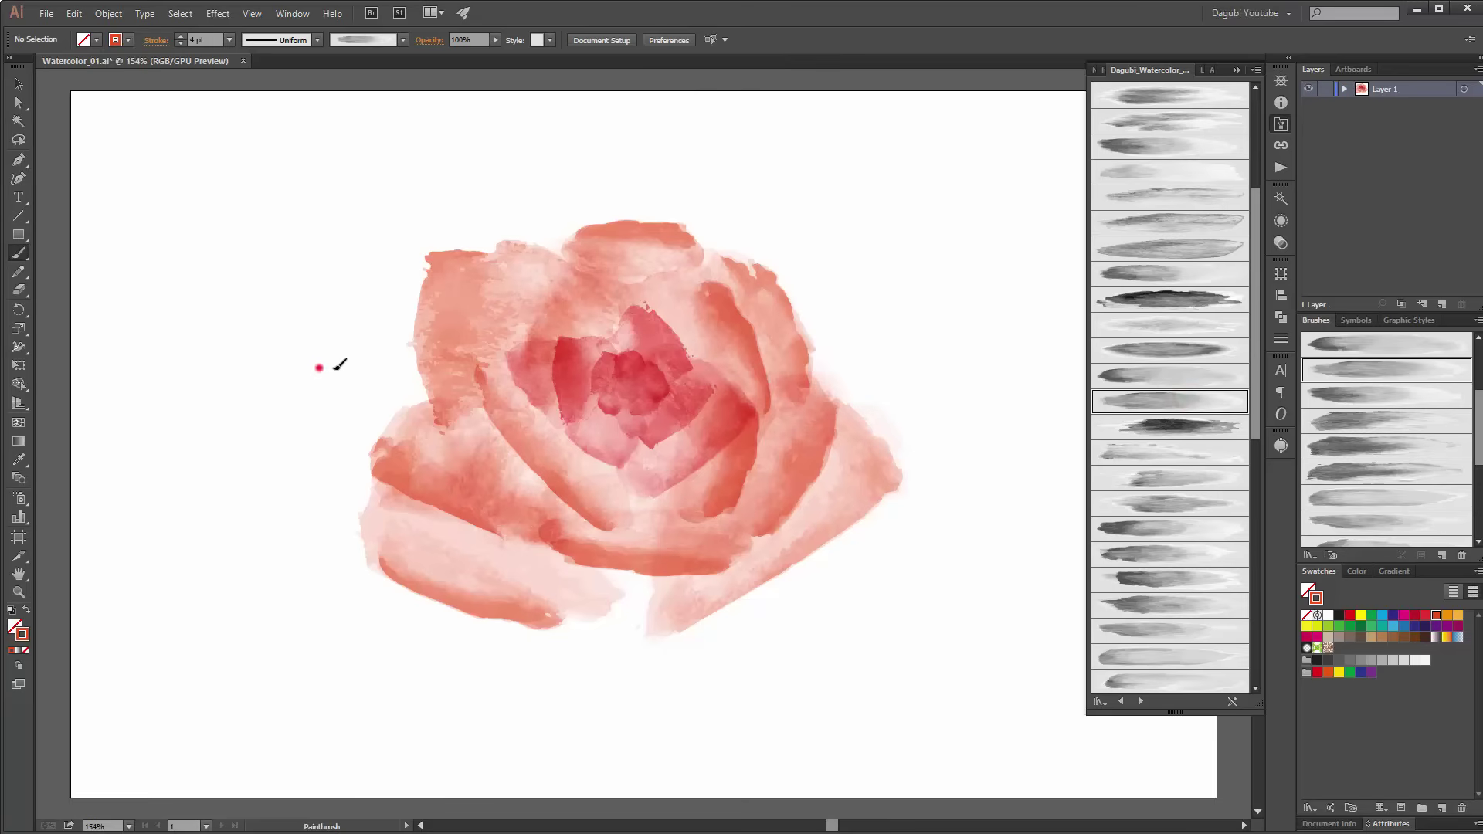
mouse_move(338, 368)
mouse_down()
mouse_move(414, 383)
mouse_move(486, 420)
mouse_up()
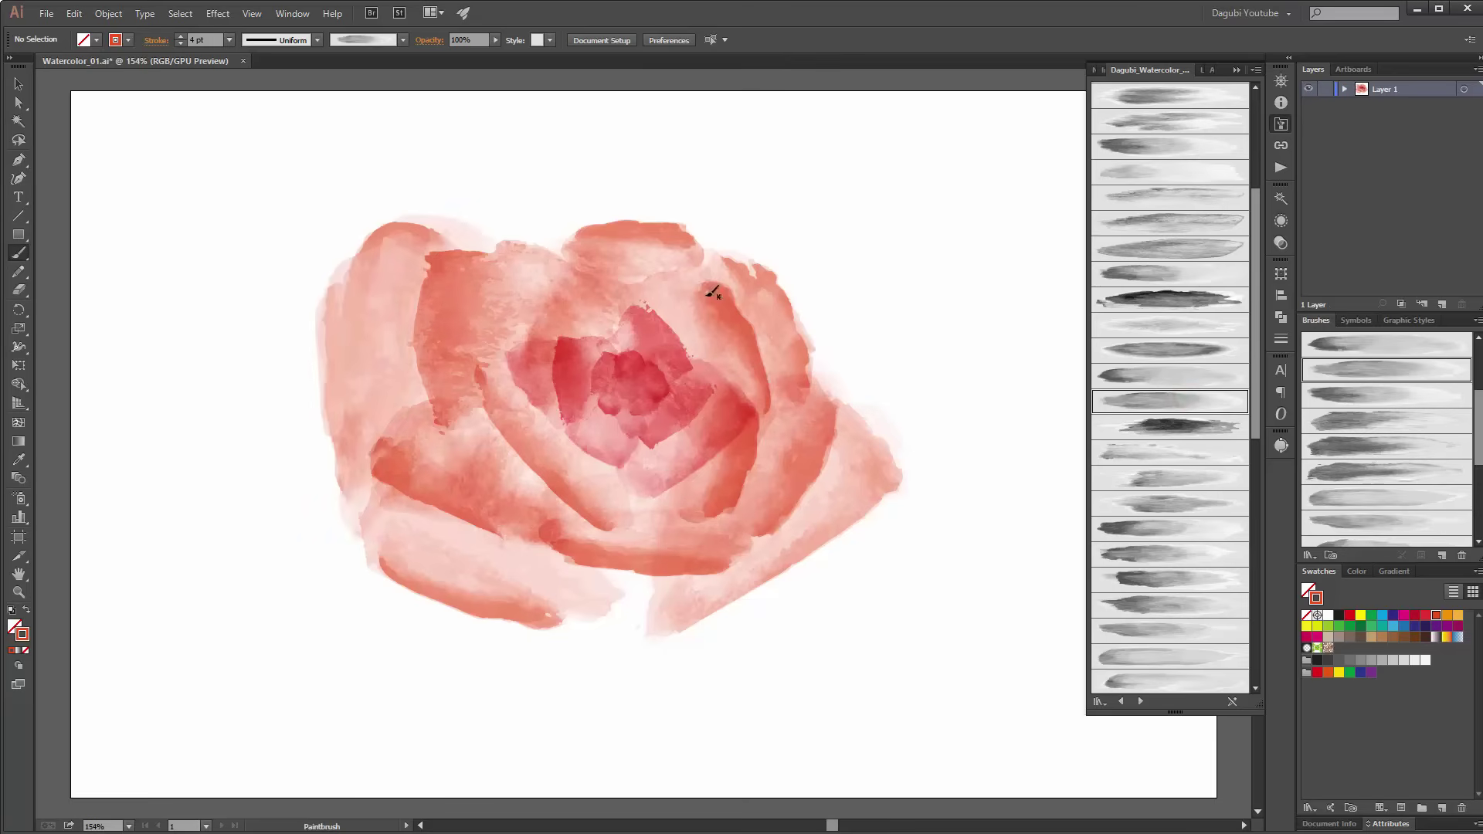
click(19, 84)
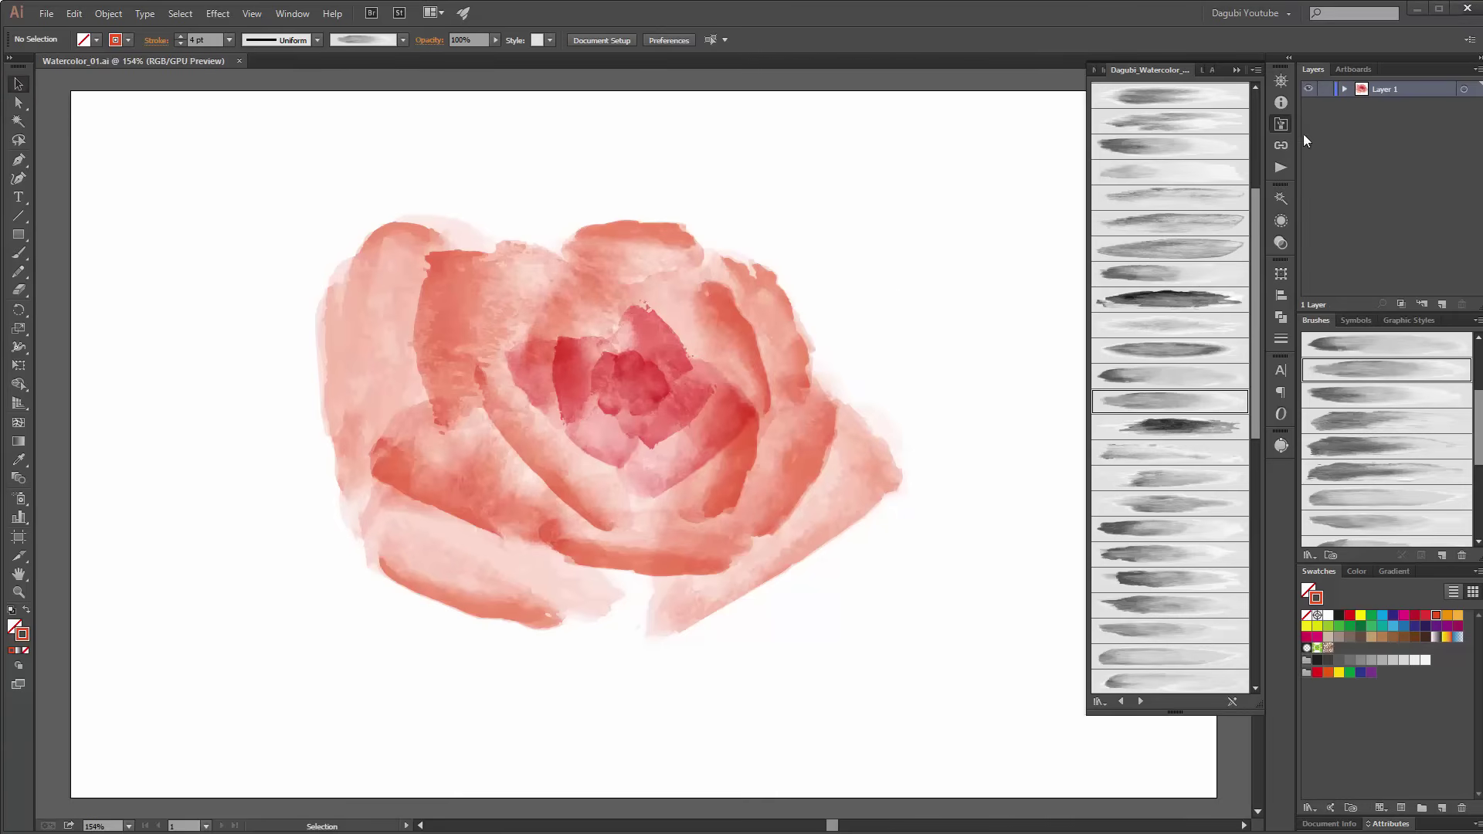
Step: Move the whole flower into the artboard's upper-left corner and enlarge the artboard to about 484 by 299 mm
click(1465, 90)
drag(704, 429, 508, 341)
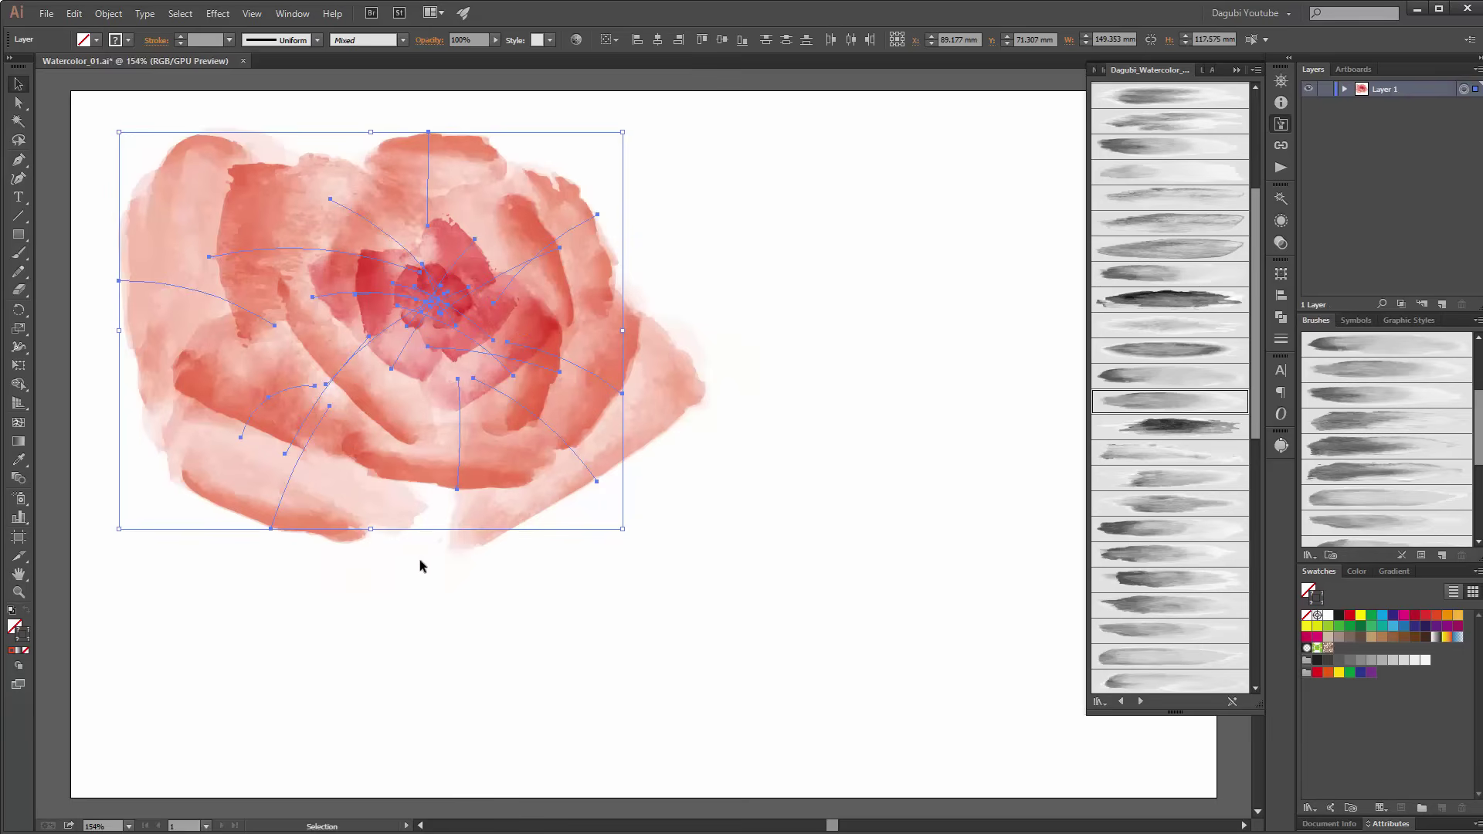
click(18, 537)
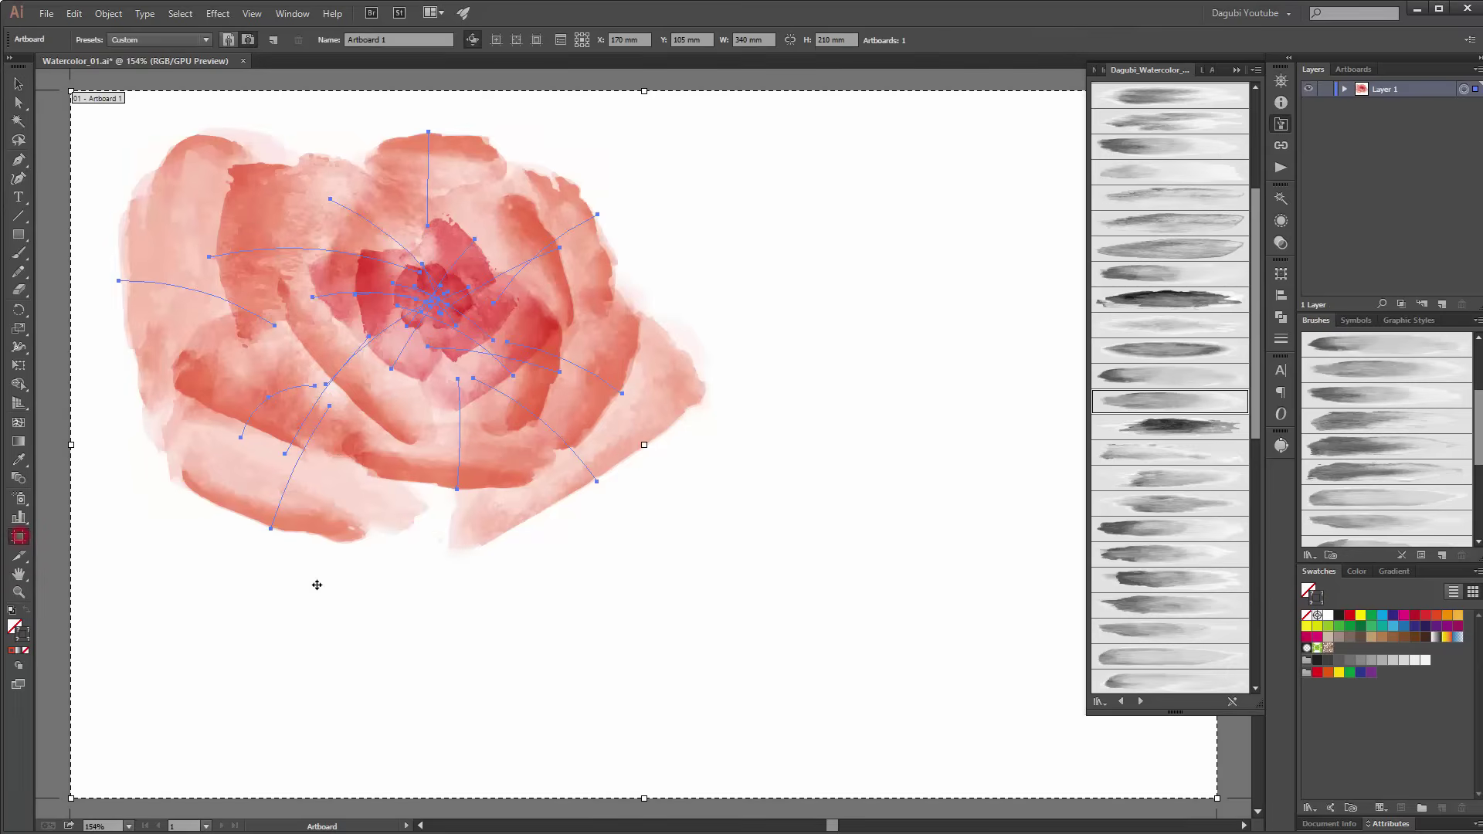
scroll(866, 537, down, 3)
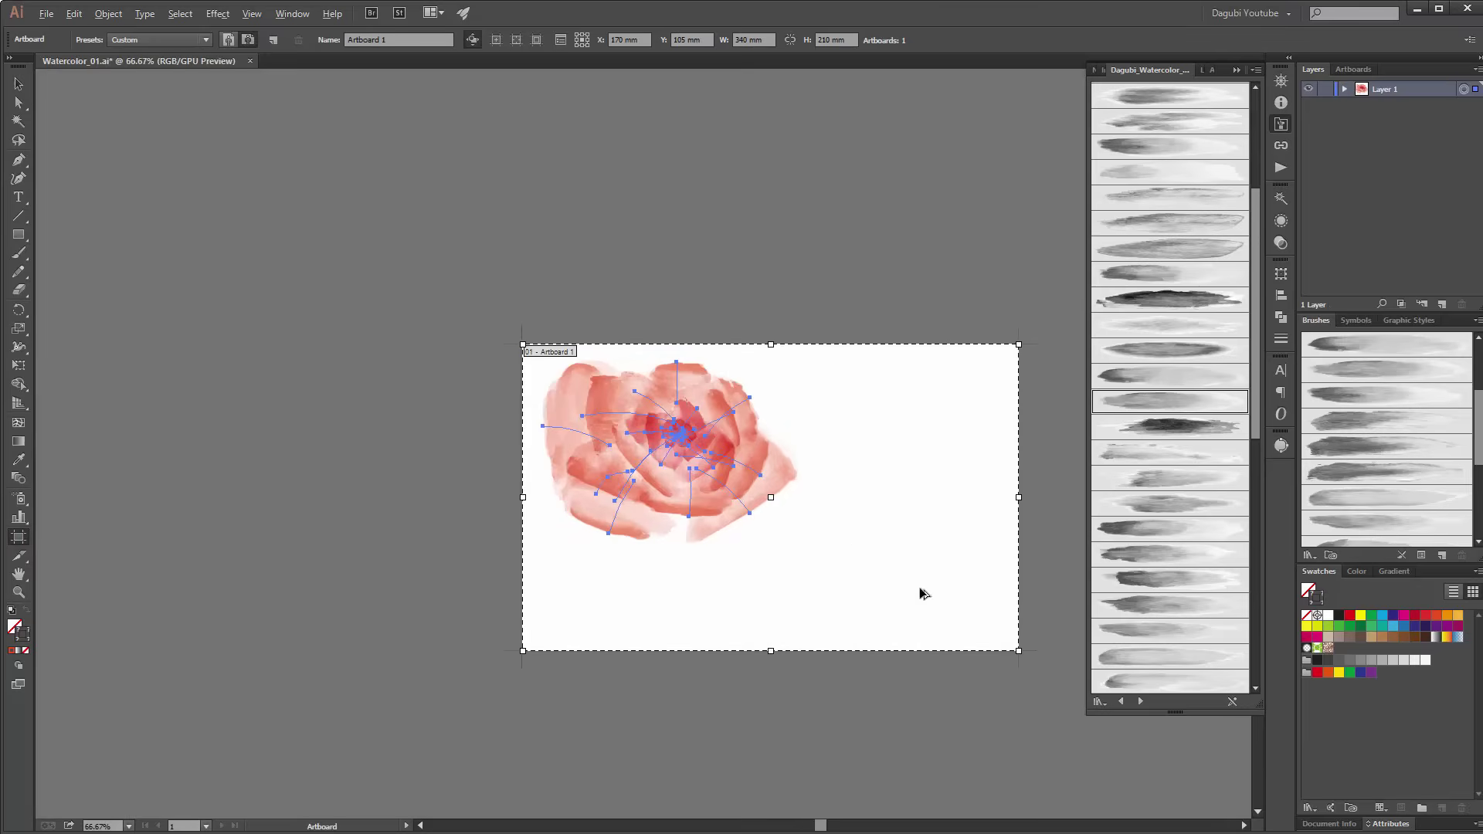
drag(1019, 651, 1081, 694)
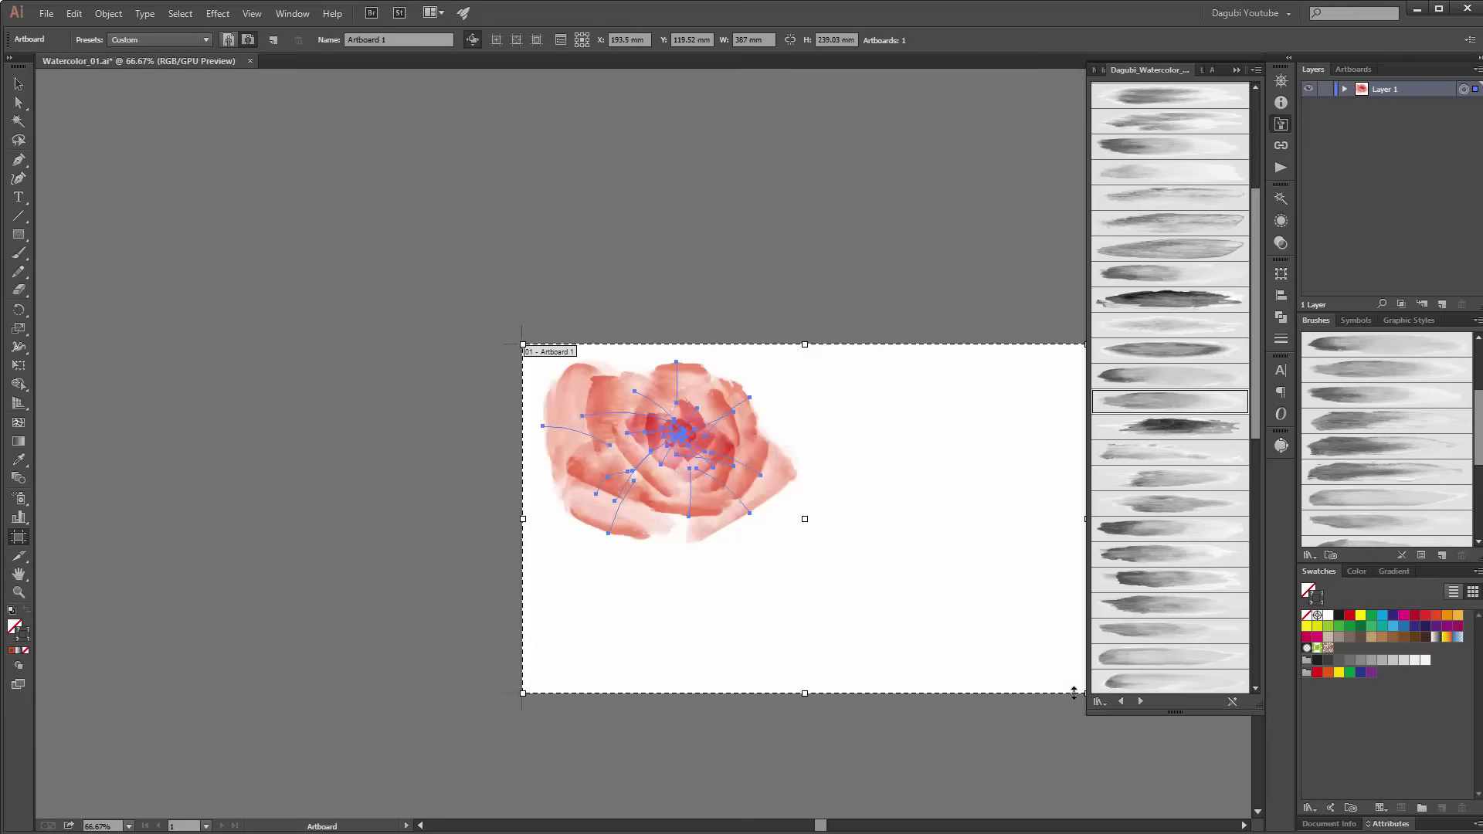
key(ctrl+0)
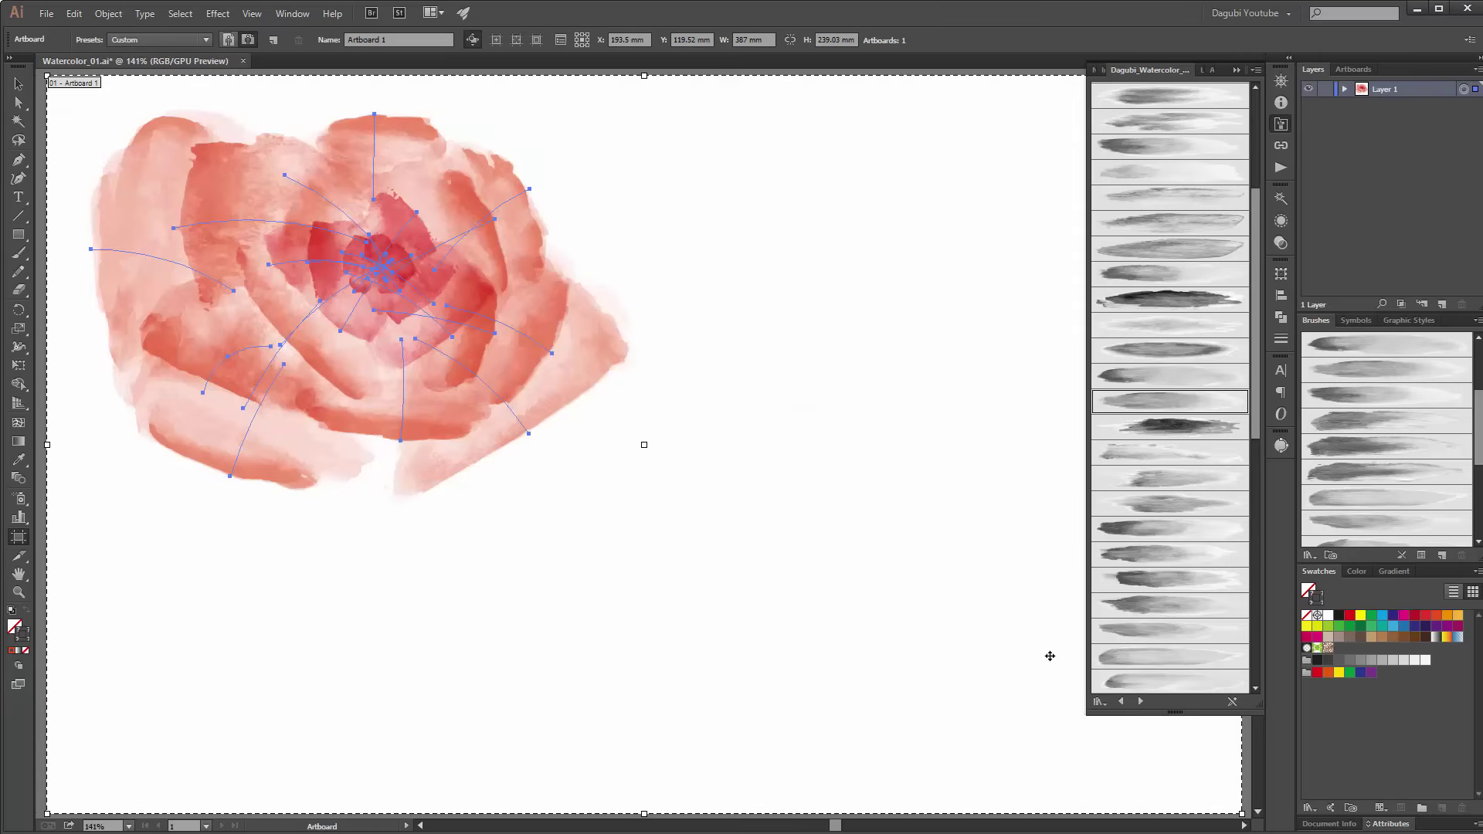
scroll(946, 612, down, 6)
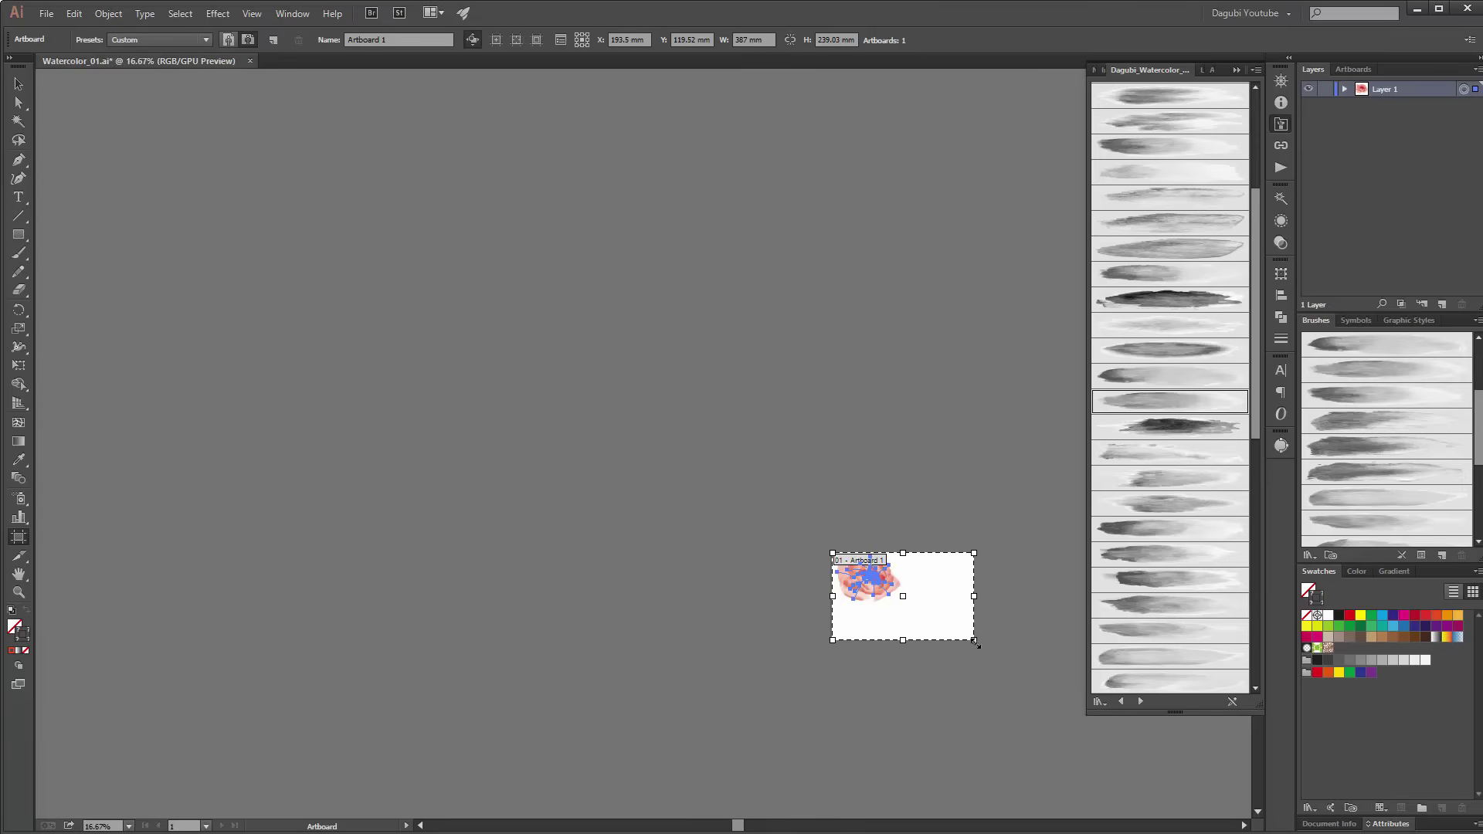
drag(973, 640, 1008, 662)
key(ctrl+0)
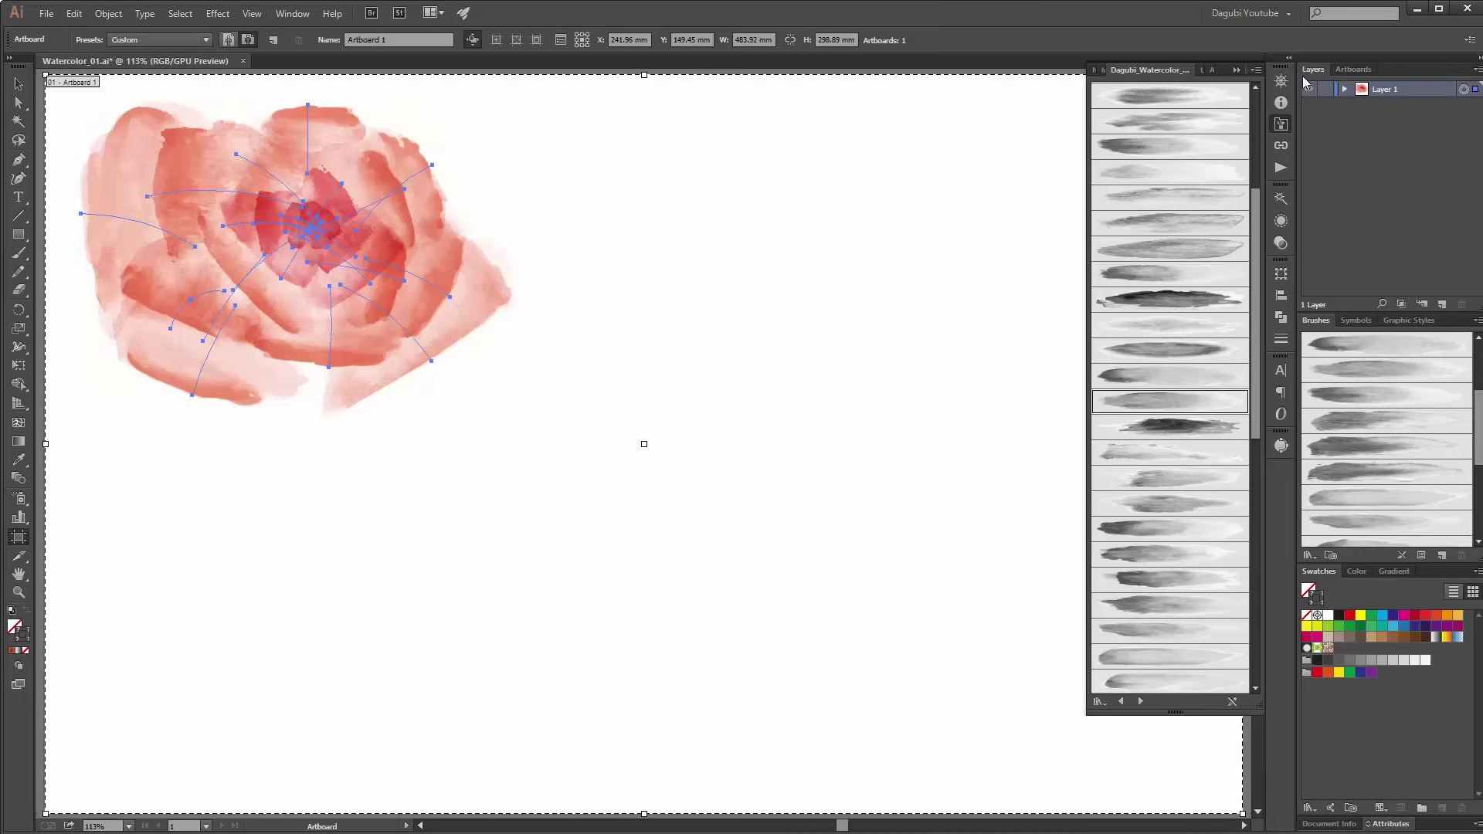
Step: Lock Layer 1, add a new layer above it and activate the Paintbrush tool
click(1324, 91)
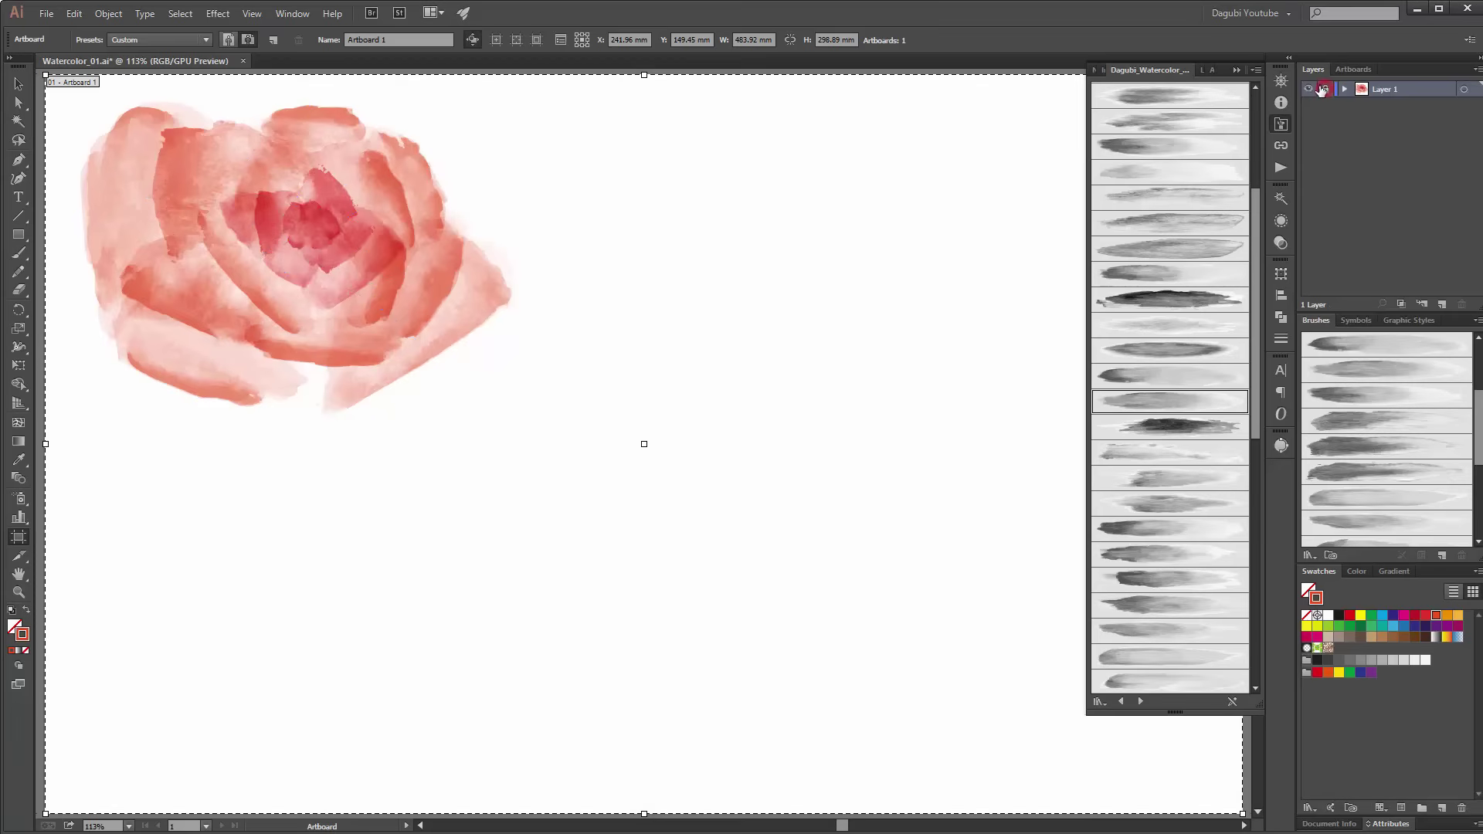
click(1442, 303)
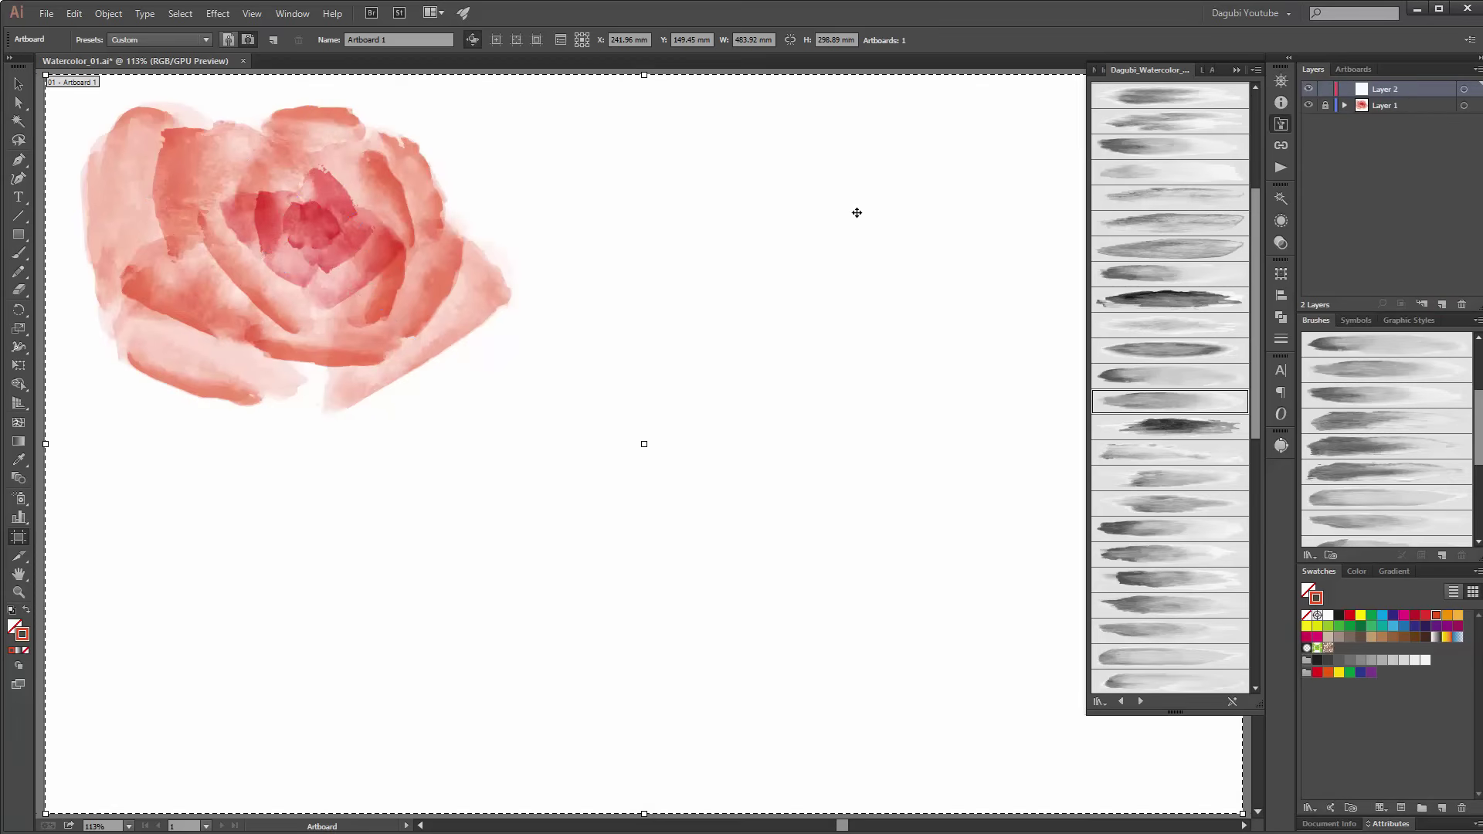
click(17, 84)
click(19, 258)
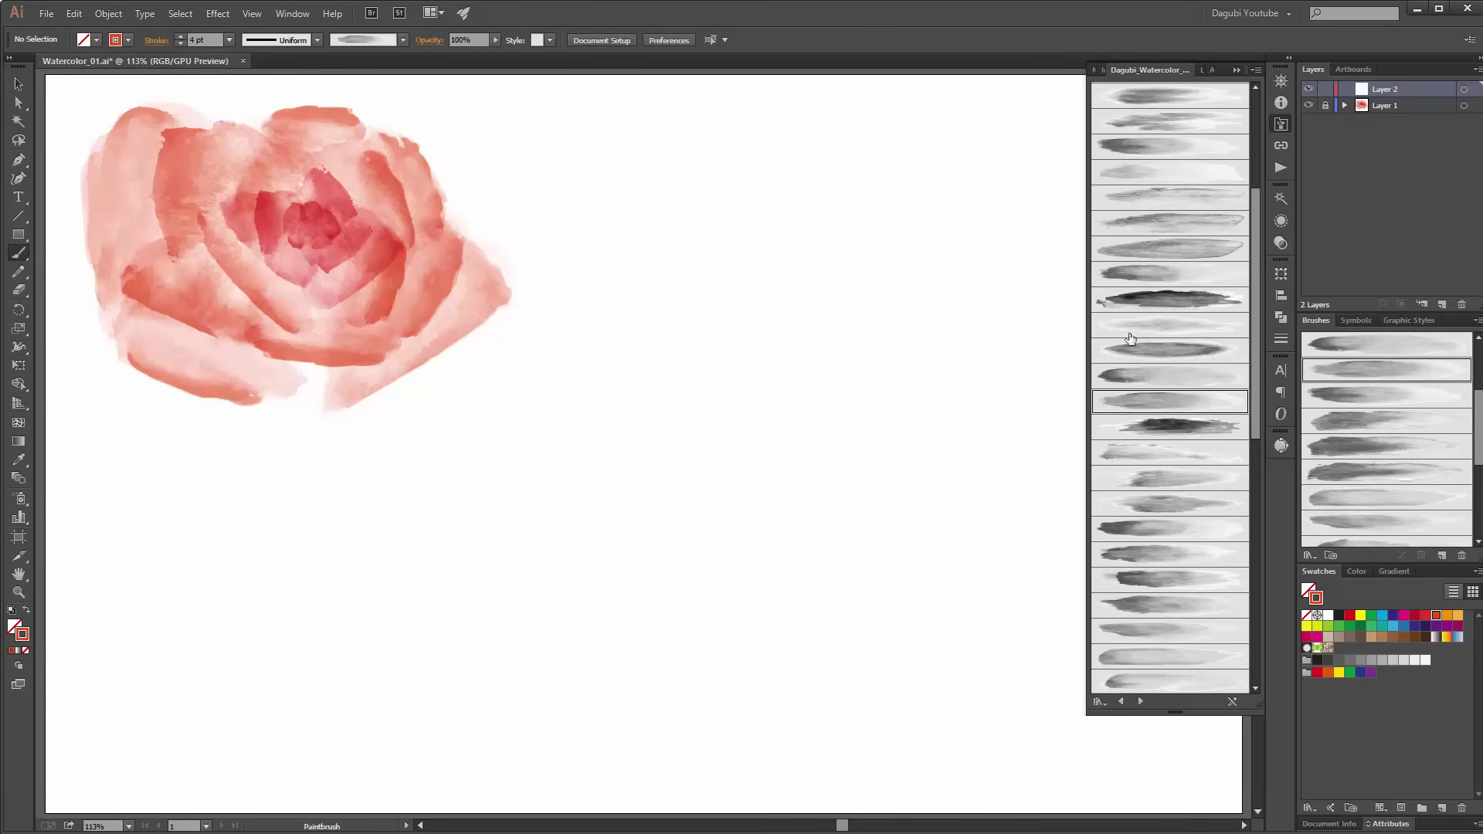
Step: Set Soft Light blending and a 0.5 pt stroke weight for new watercolor brush strokes
click(1281, 242)
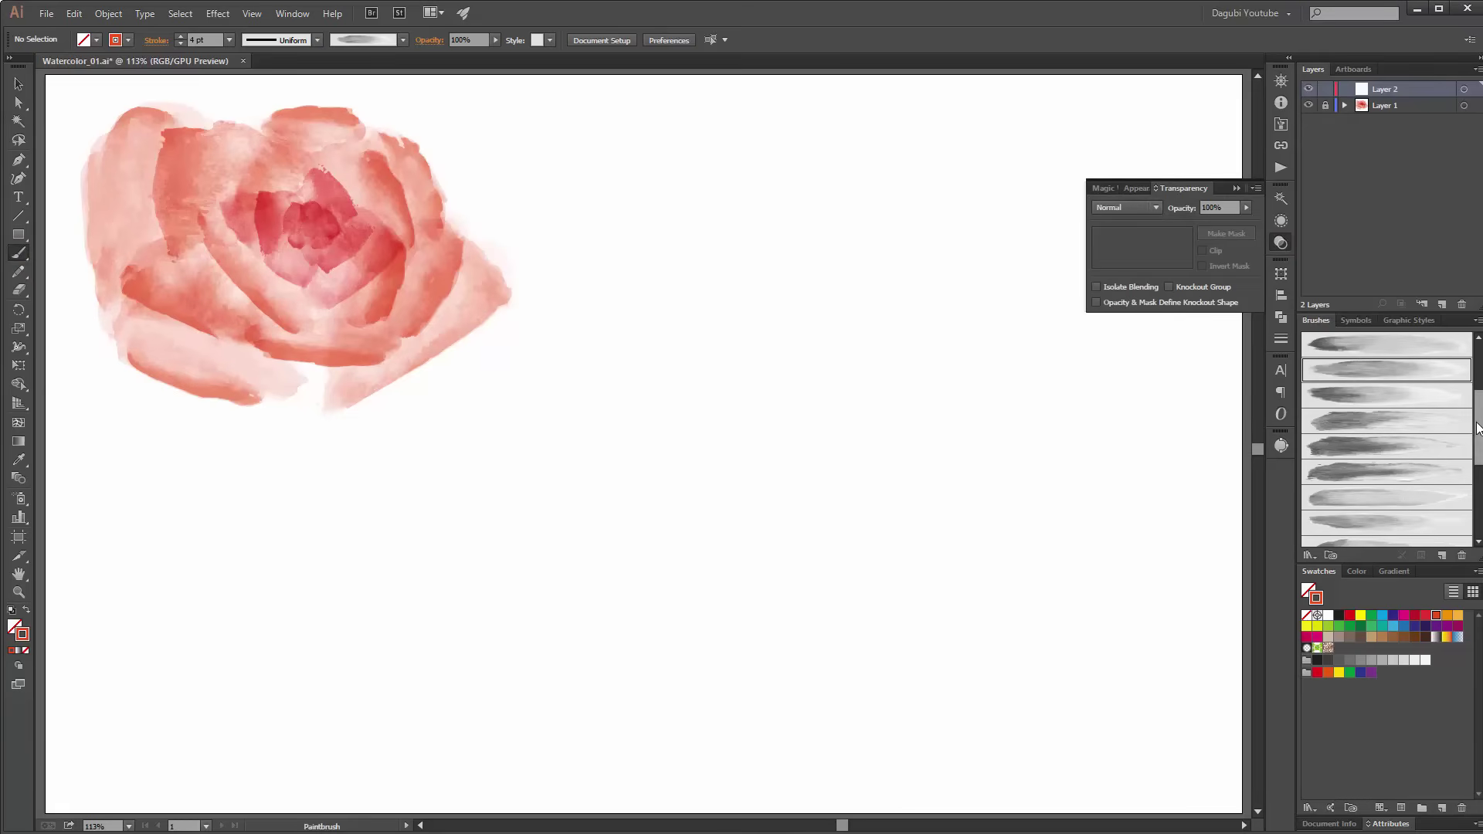
click(1361, 371)
click(1132, 208)
click(1129, 372)
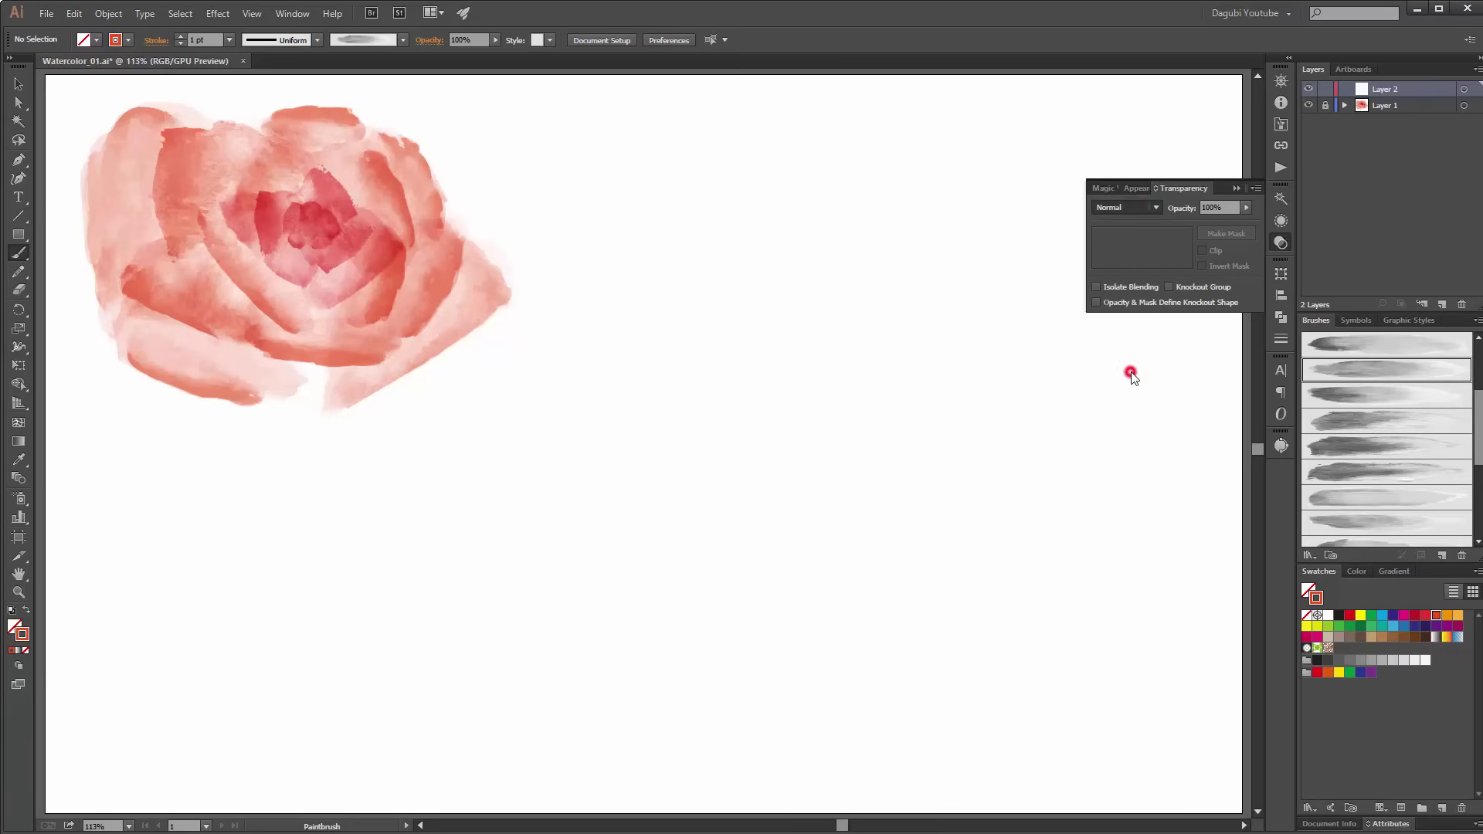
click(229, 41)
click(244, 70)
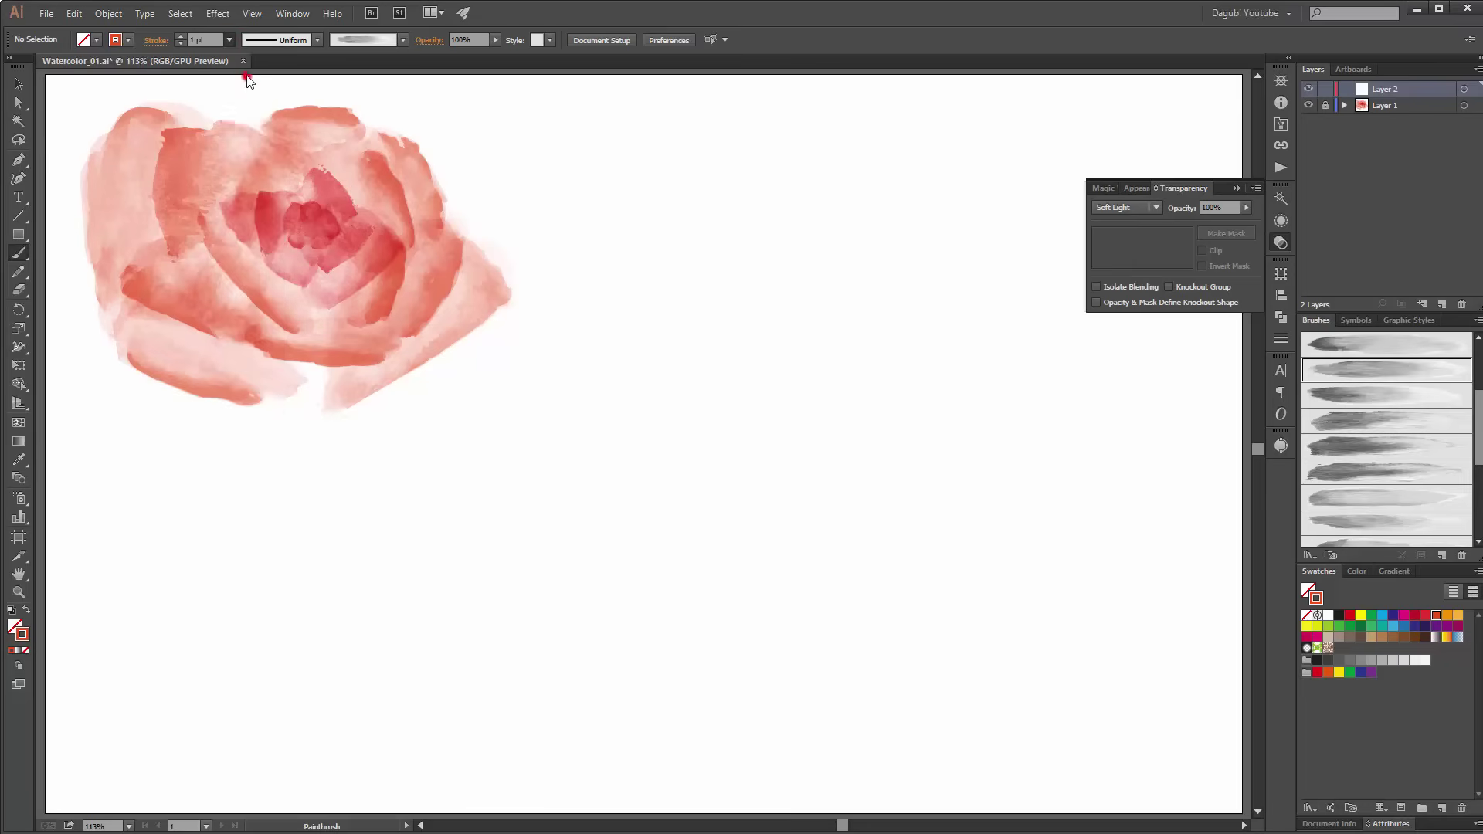
Step: Paint four tiny red petals around a common center in the empty area beside the flower, using varied watercolor brushes at 0.5 pt
click(842, 13)
click(739, 412)
drag(739, 411, 755, 442)
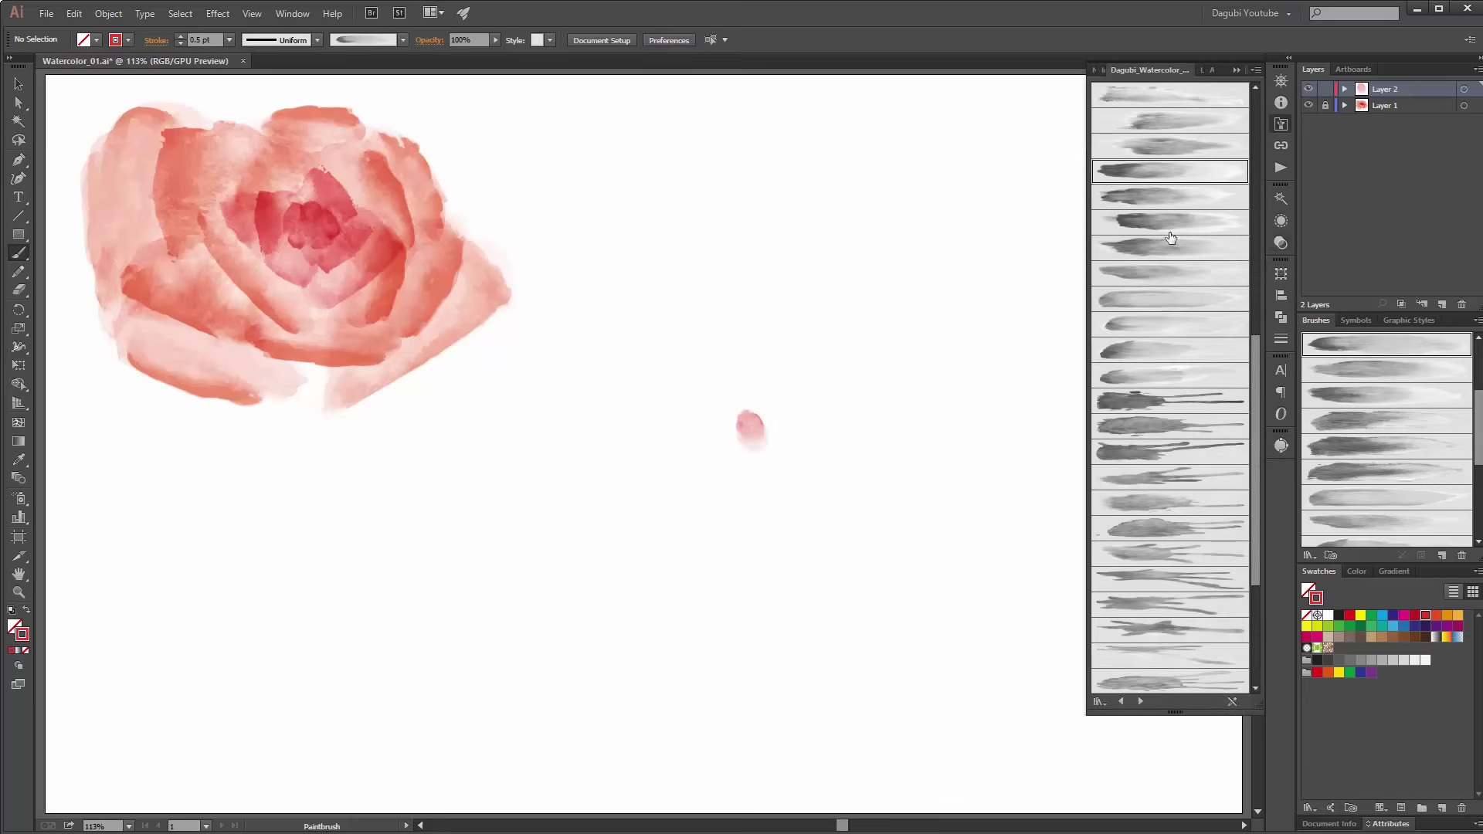
click(1160, 249)
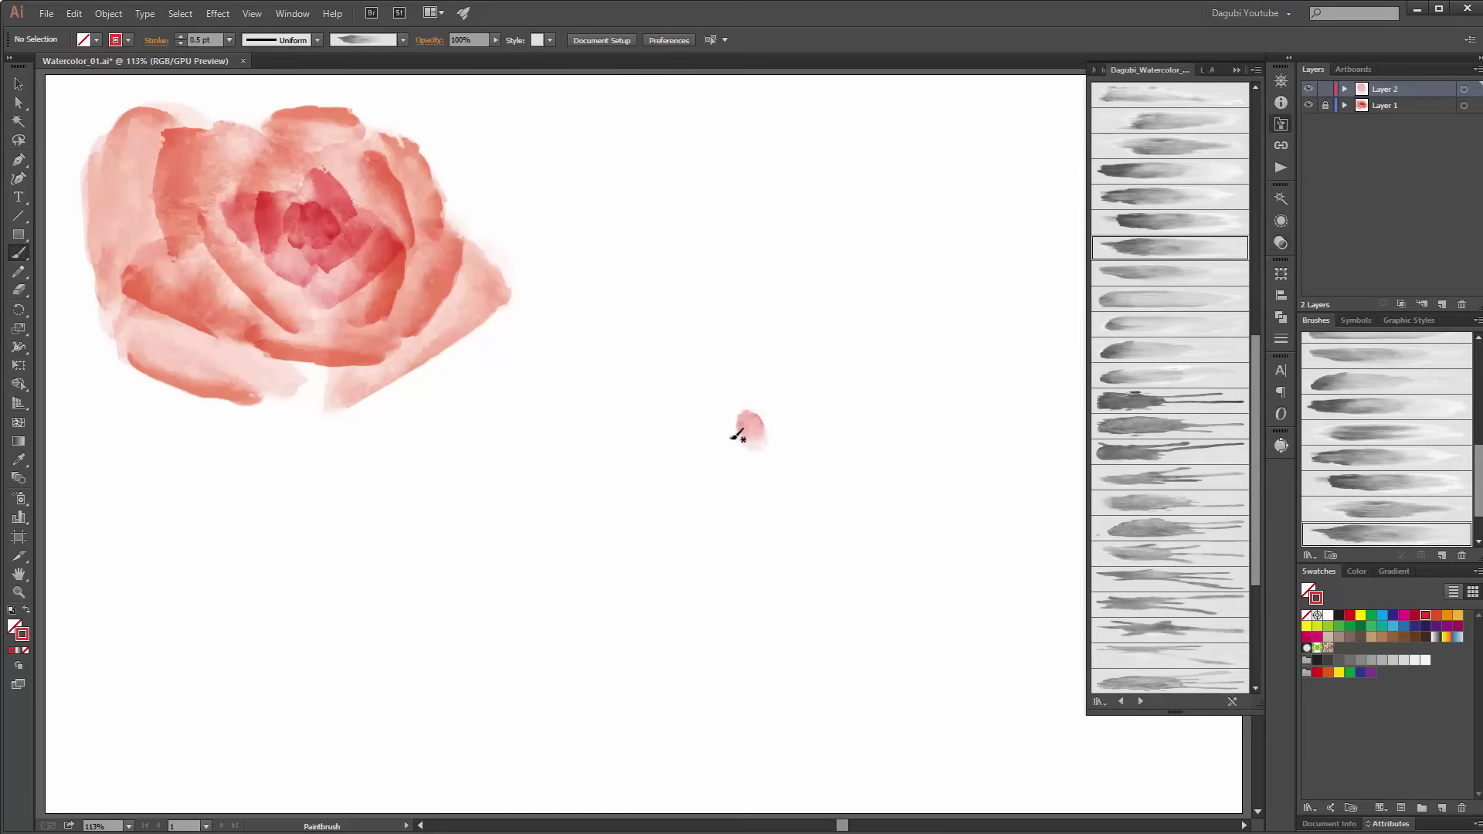
drag(719, 433, 710, 444)
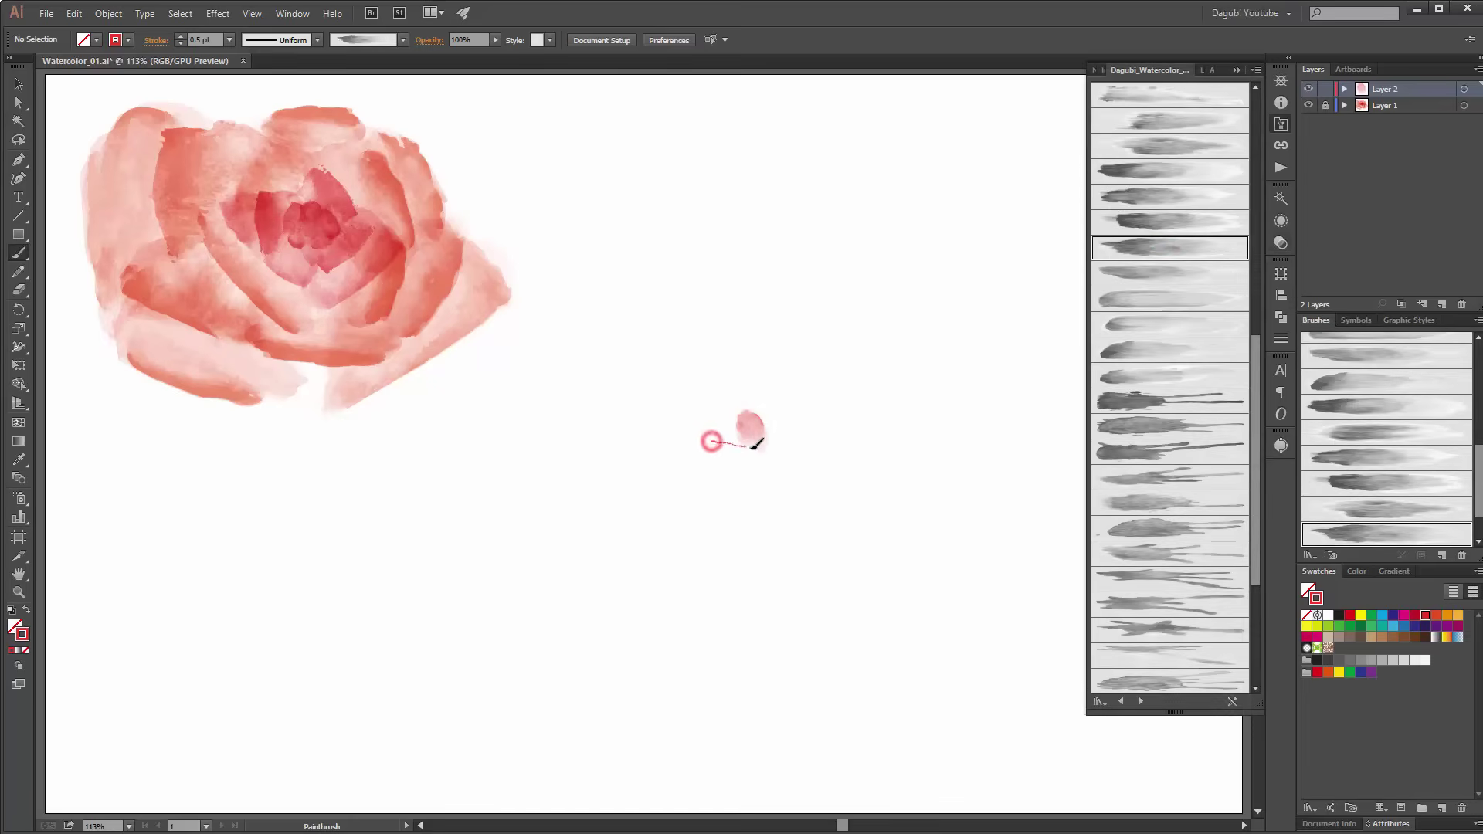
click(1157, 273)
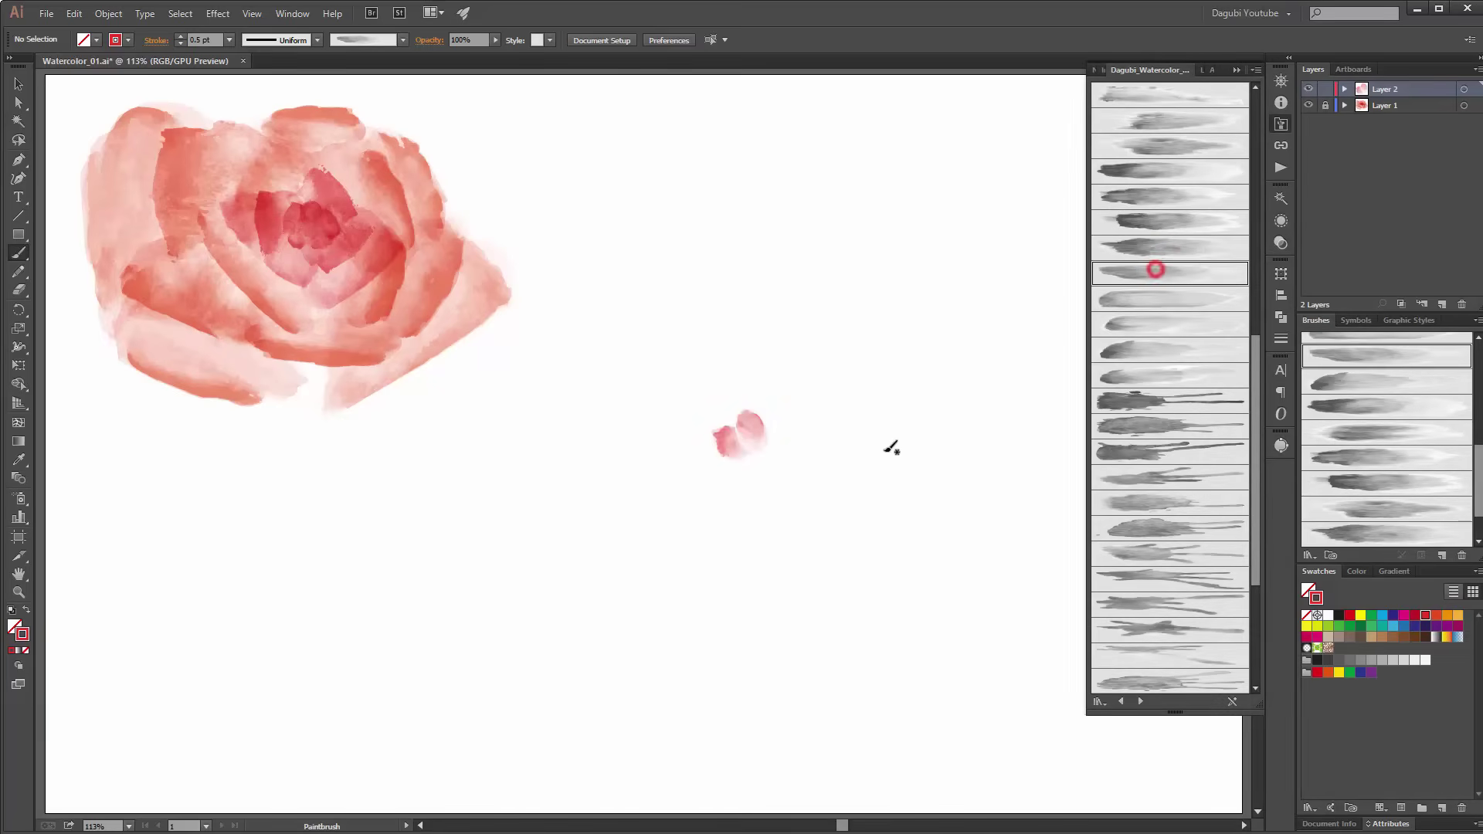
drag(754, 480, 743, 477)
click(1166, 248)
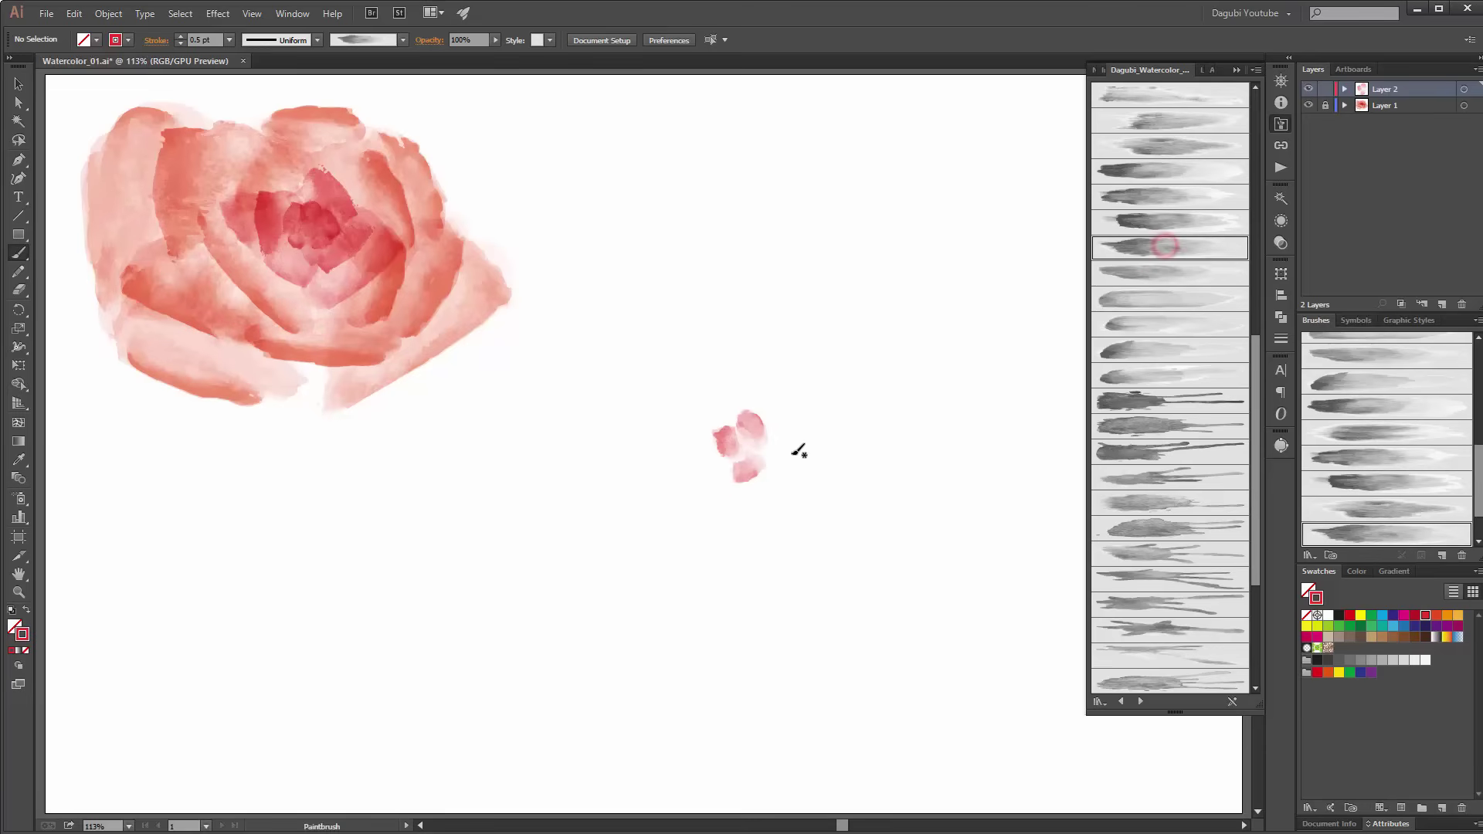
drag(774, 449, 768, 457)
Step: Paint three larger petals at 1 pt around the small center, at its lower left, upper left and upper right, each with a different brush
click(181, 35)
drag(1257, 351, 1263, 95)
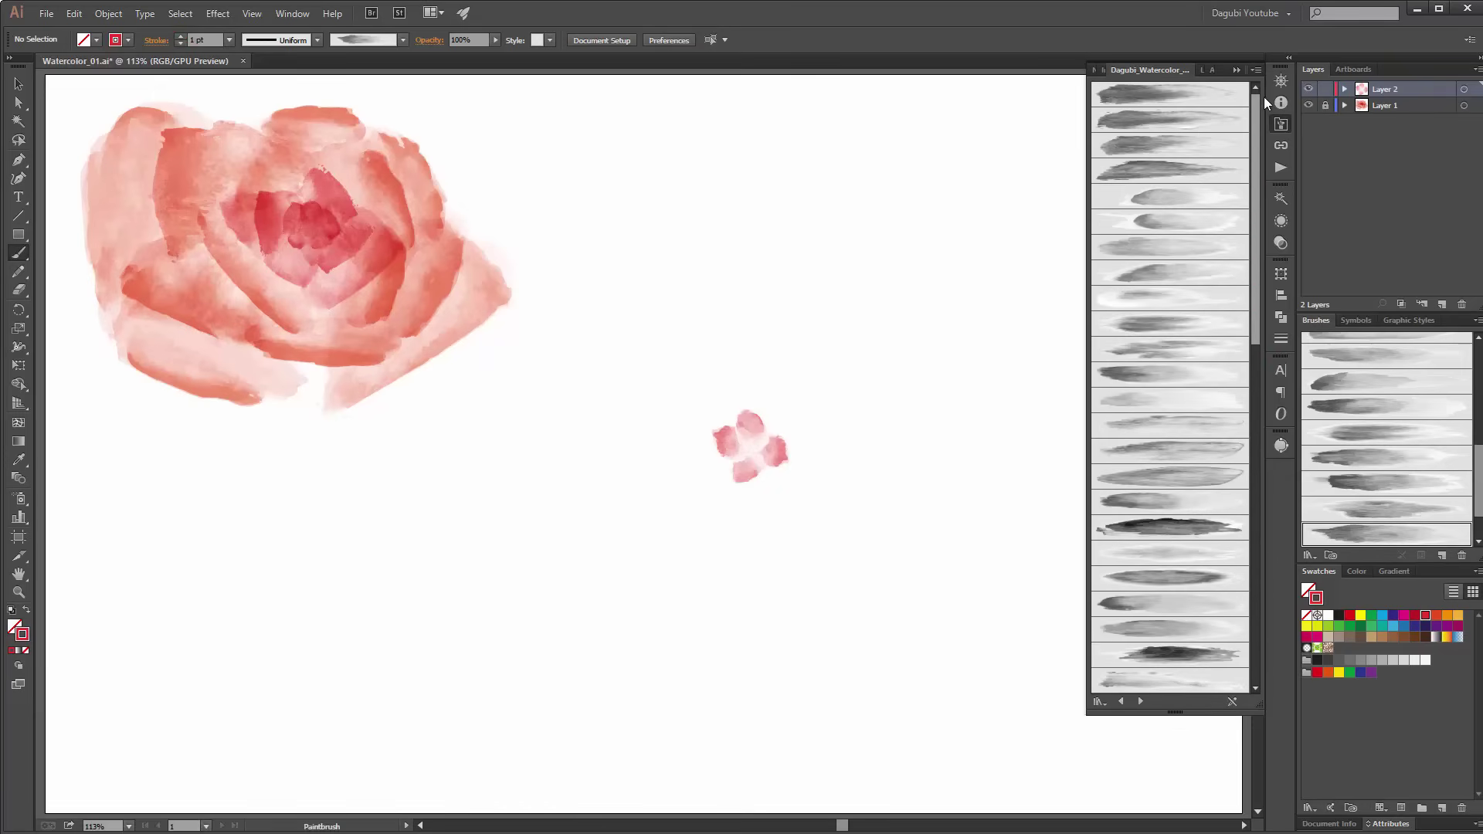
click(1166, 92)
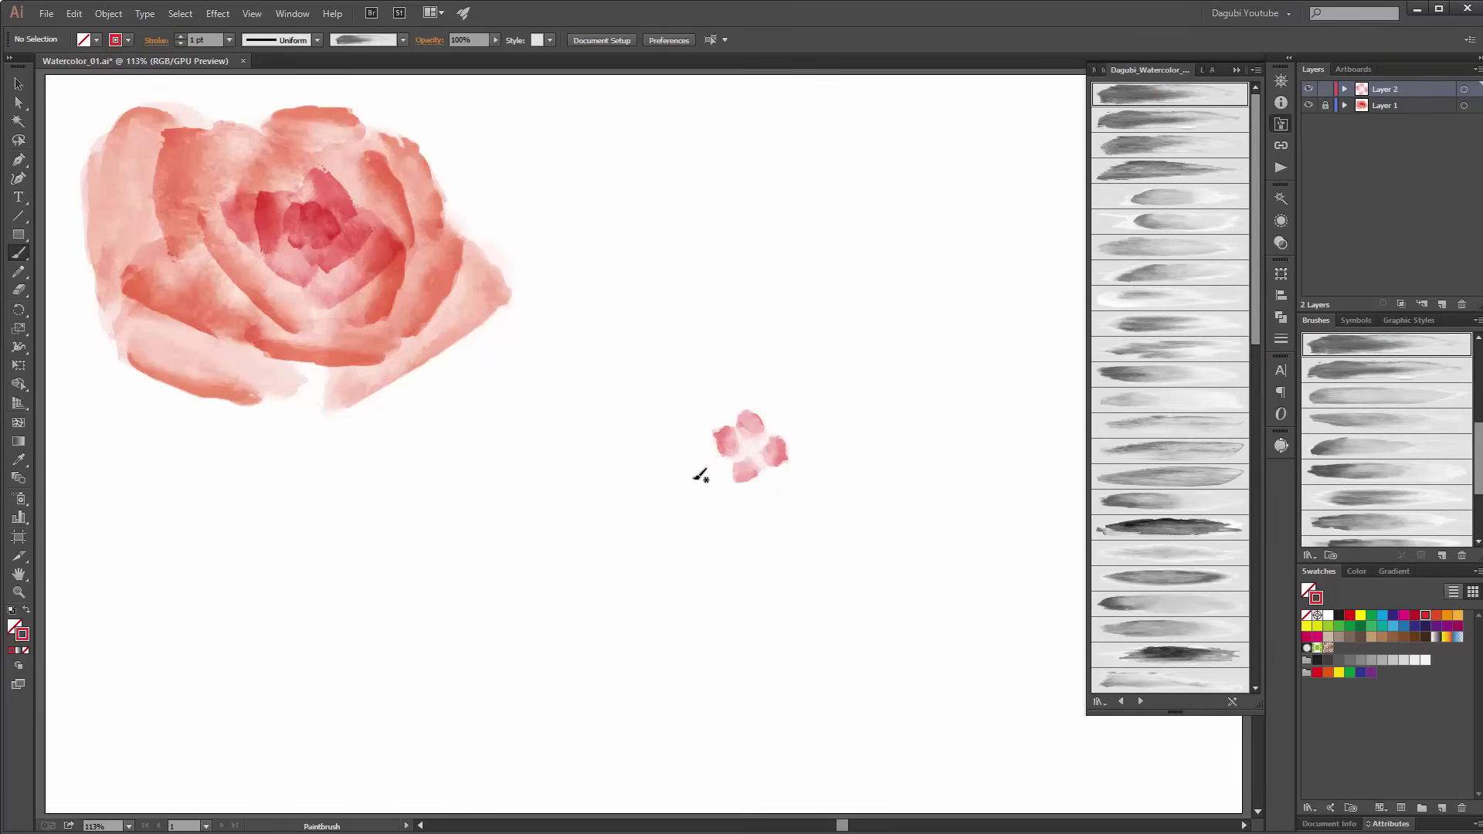
drag(698, 474, 692, 477)
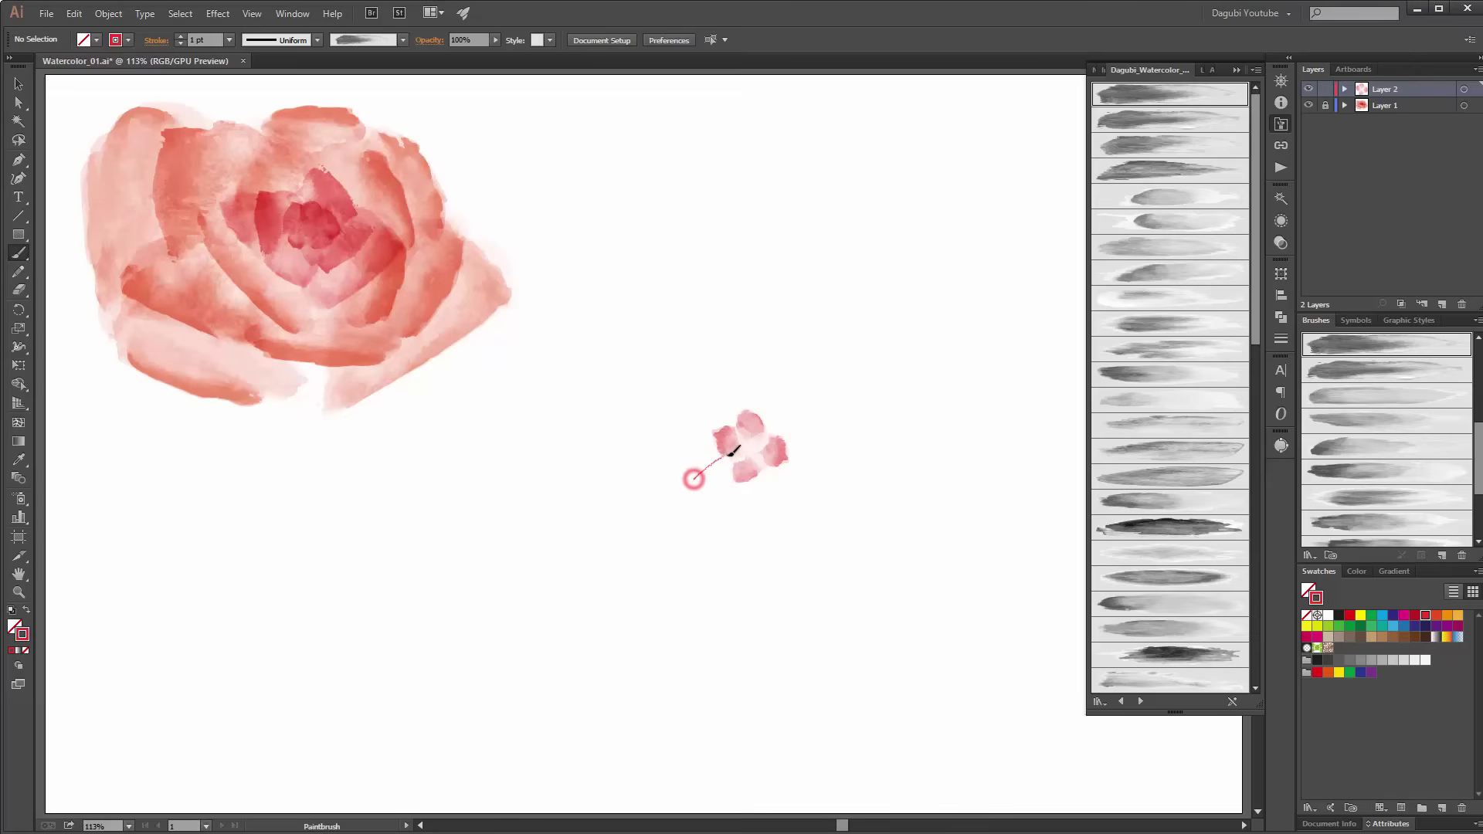
click(1142, 119)
drag(694, 400, 730, 448)
click(1153, 147)
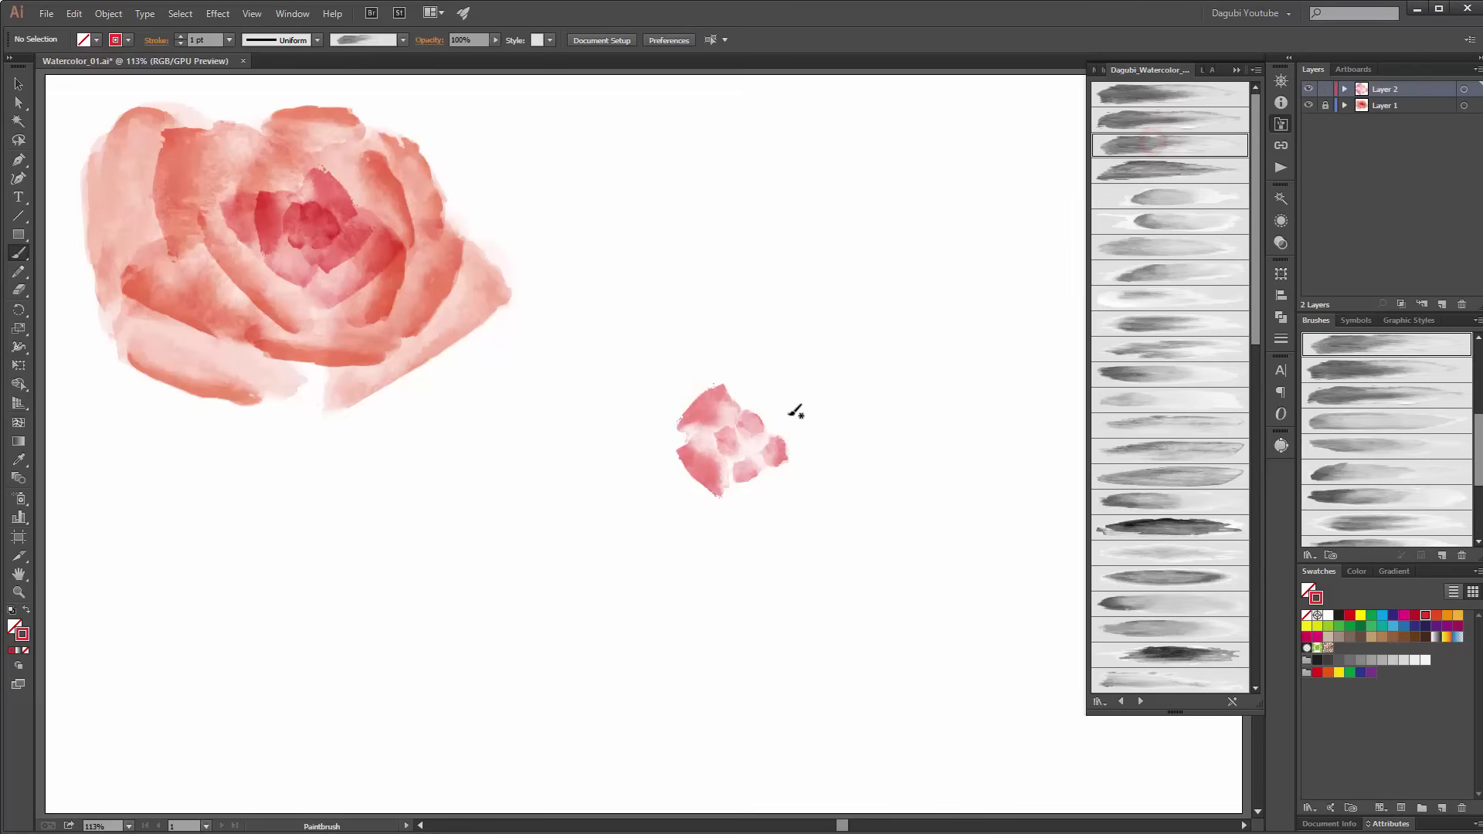
drag(795, 407, 776, 382)
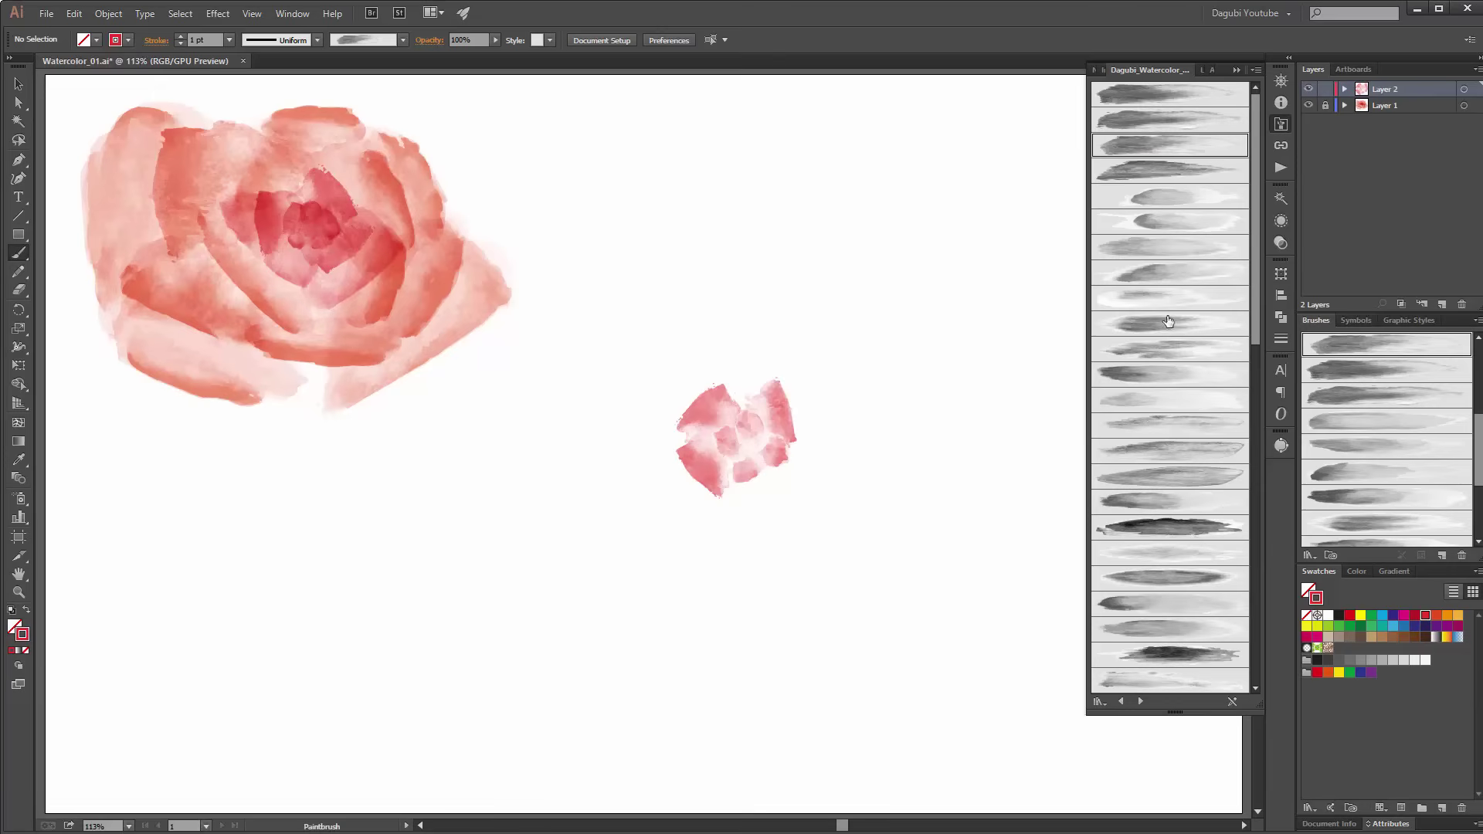
Step: Paint a pale petal at the small flower's lower right with a softer brush, raise its stroke weight to 2 pt and deselect it
click(1180, 249)
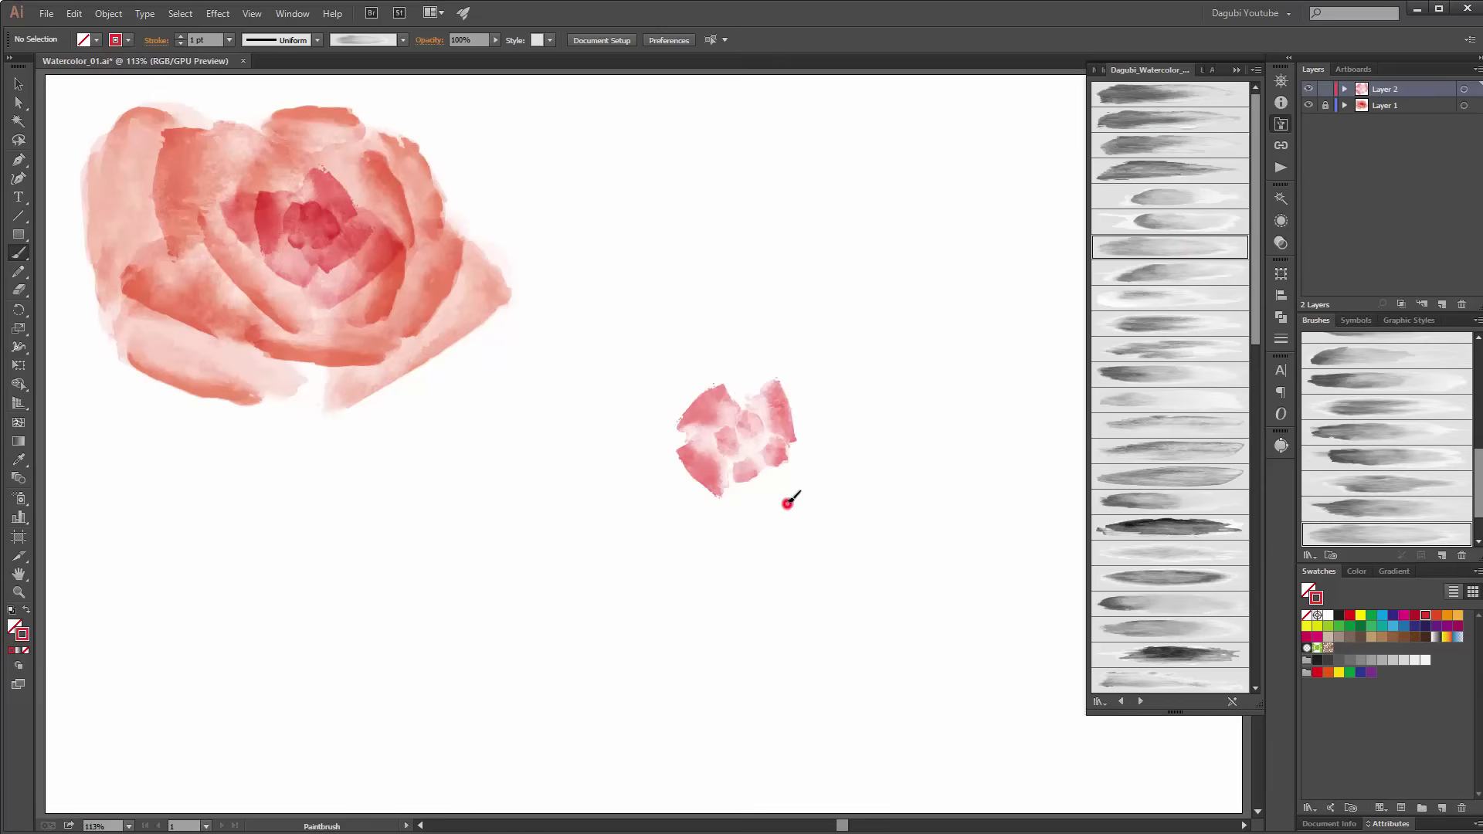
drag(787, 502, 757, 448)
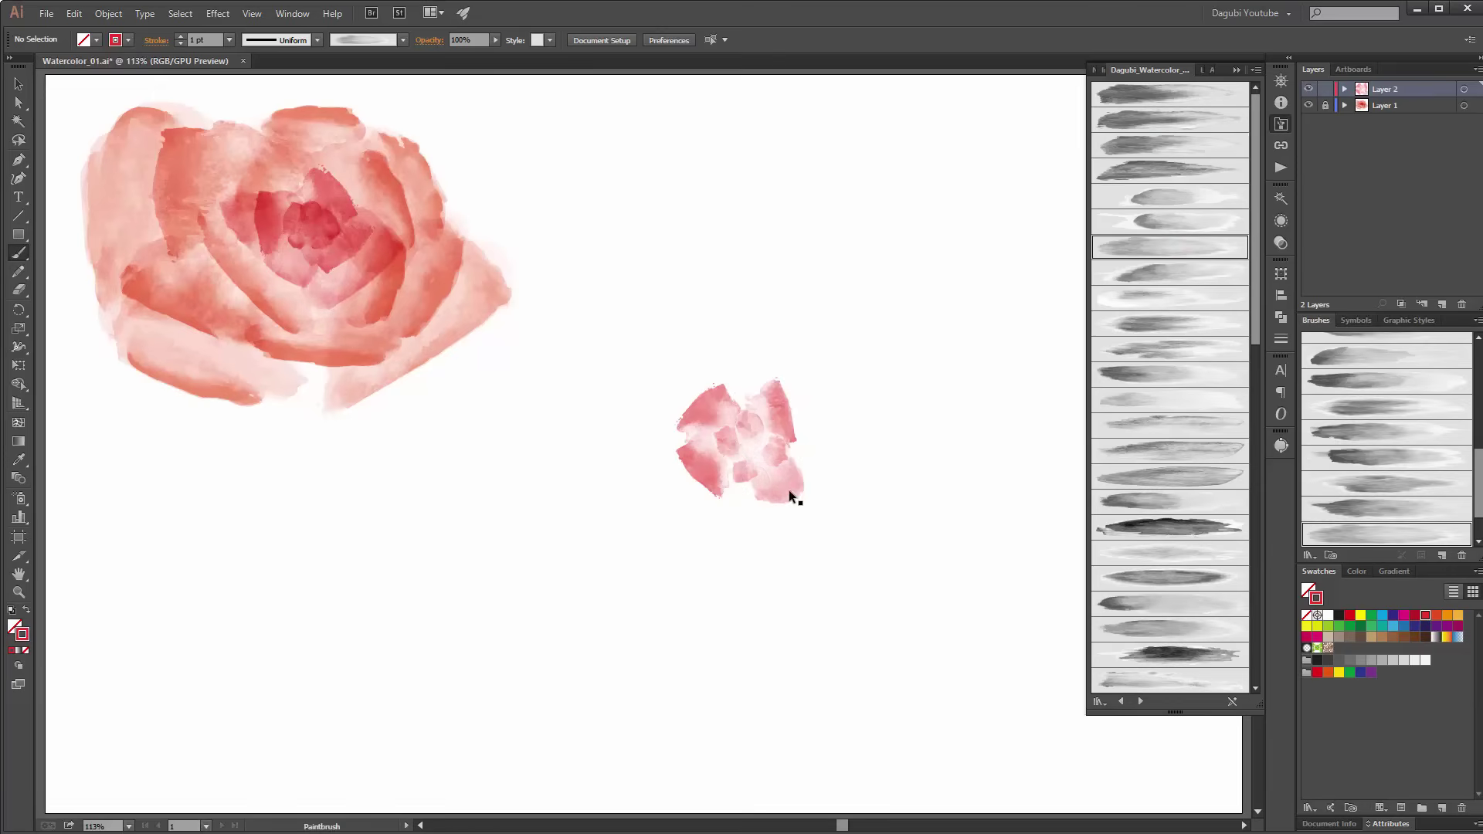
click(182, 35)
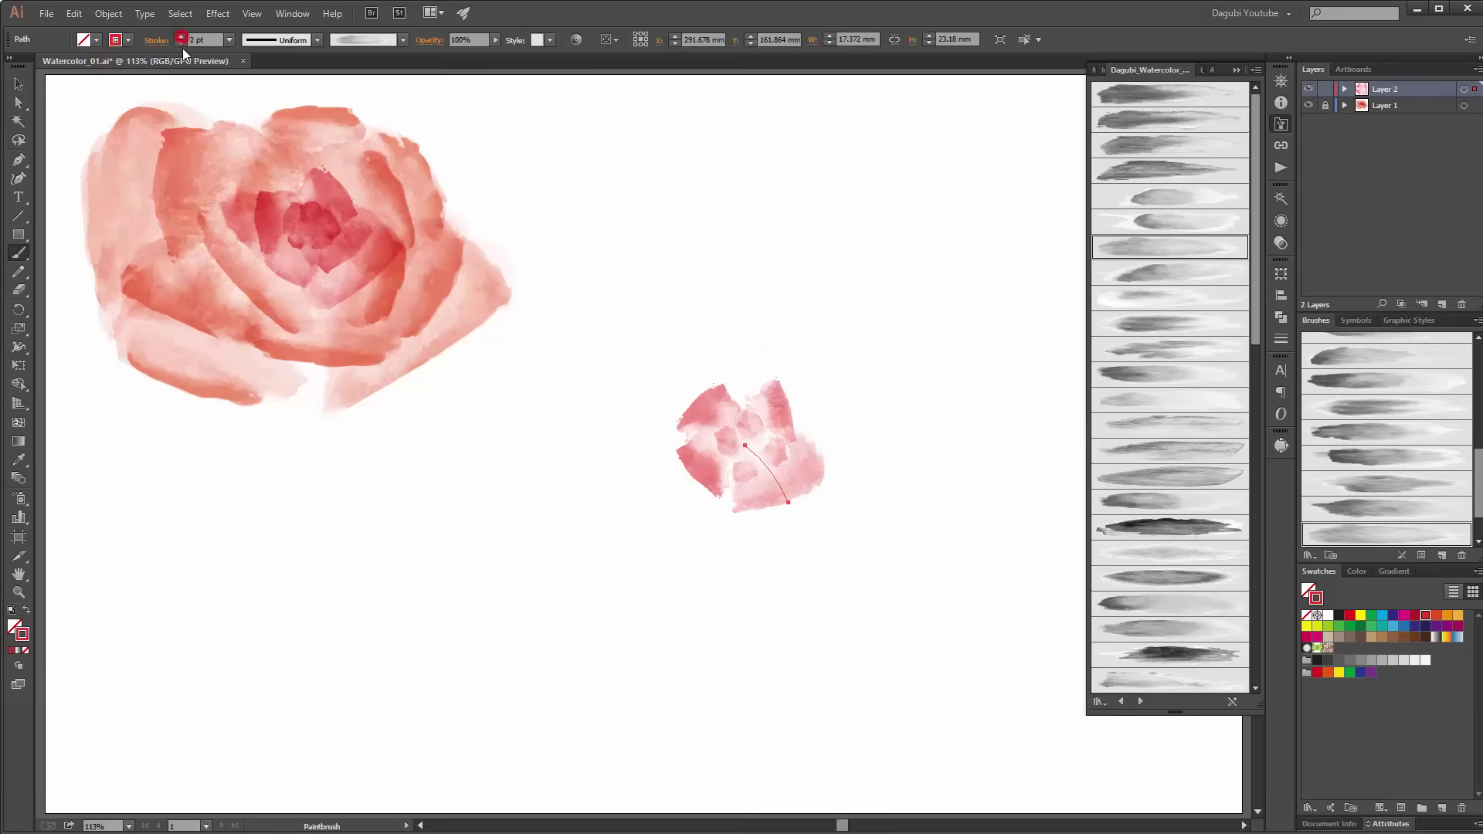
ctrl+click(922, 300)
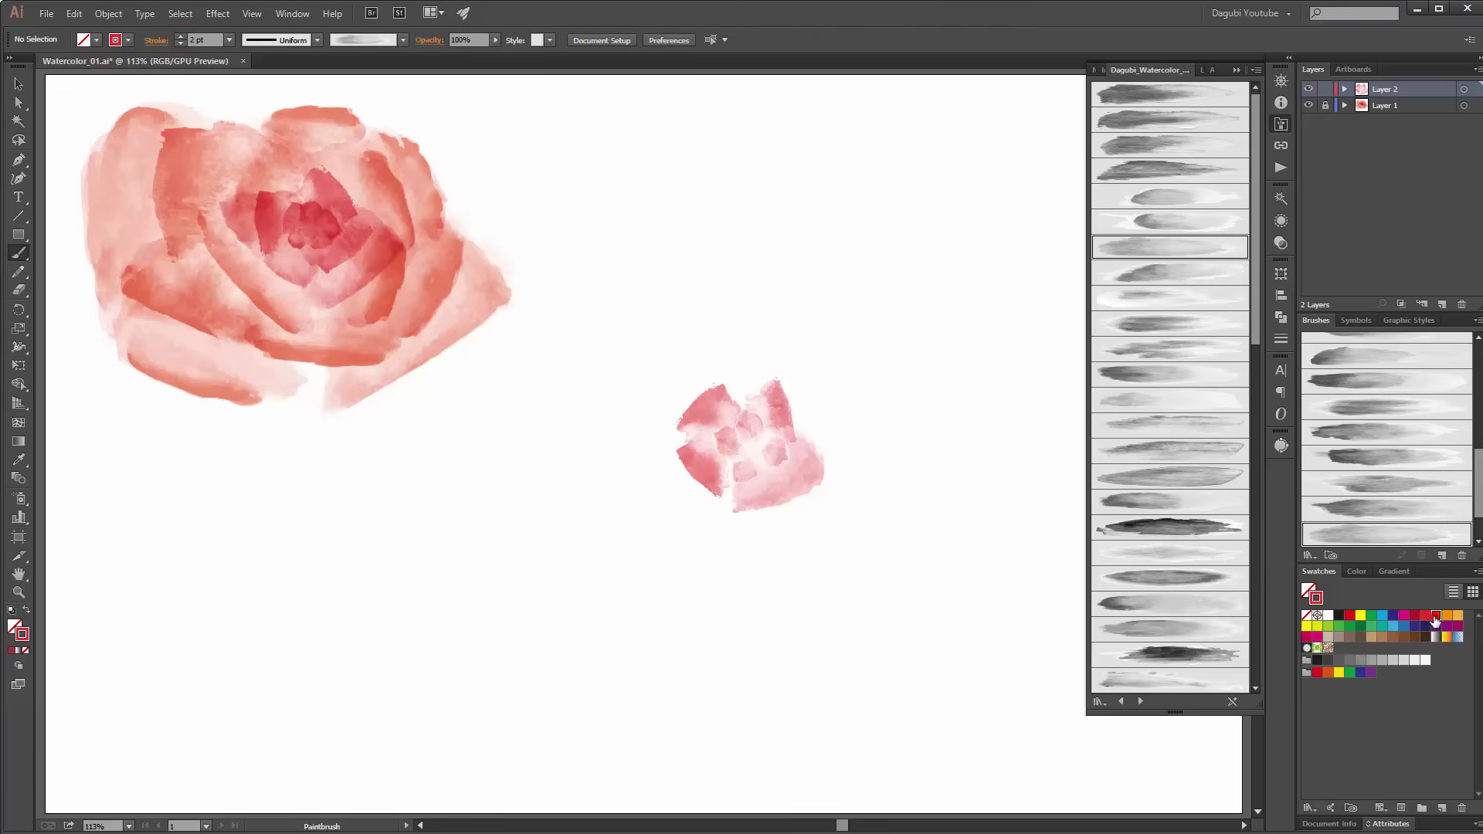
Step: Switch the stroke to orange-red and paint 2 pt outer petals at the small flower's lower left and bottom with two different brushes
click(1158, 246)
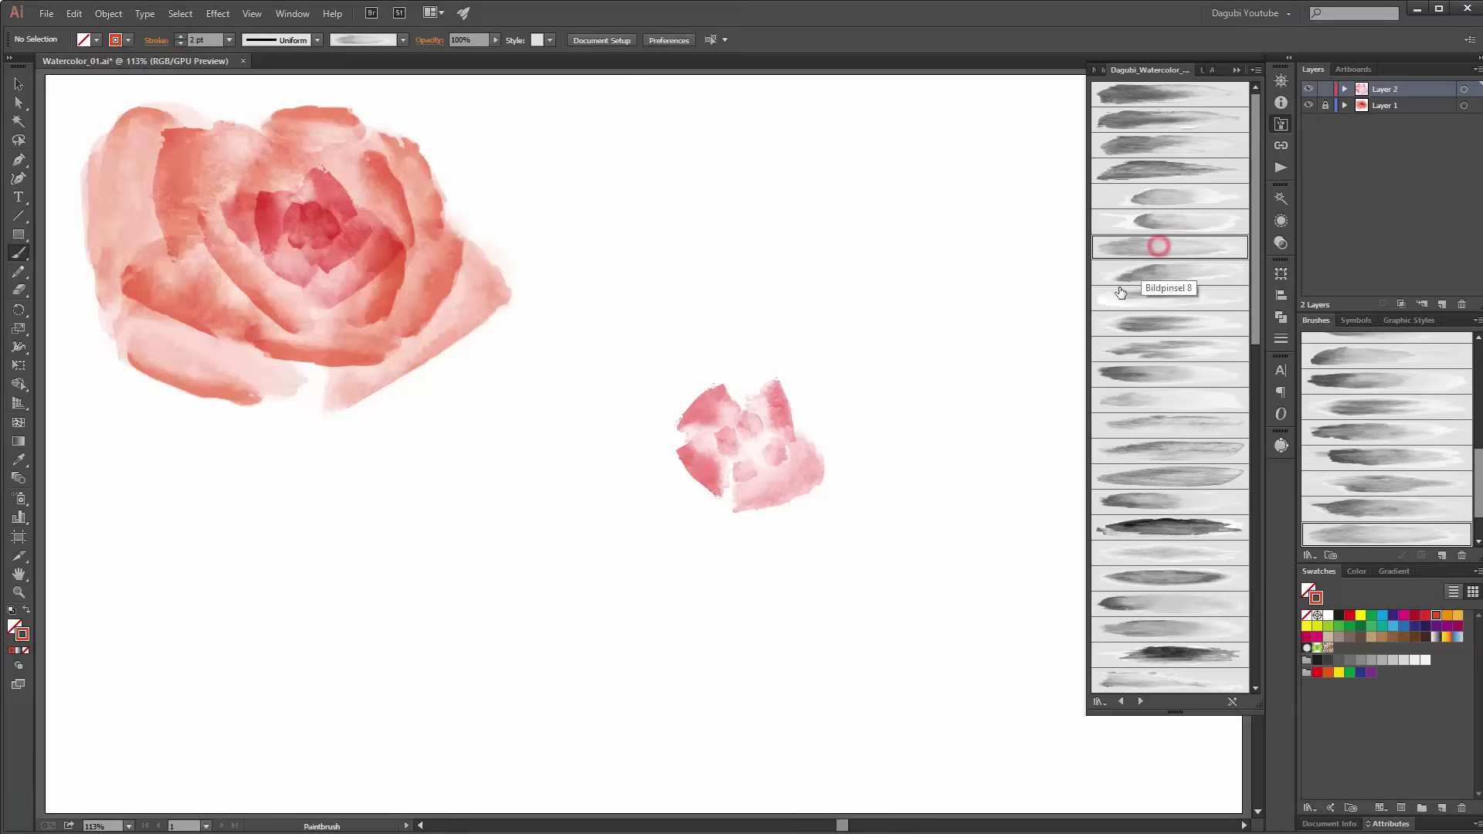
click(1143, 323)
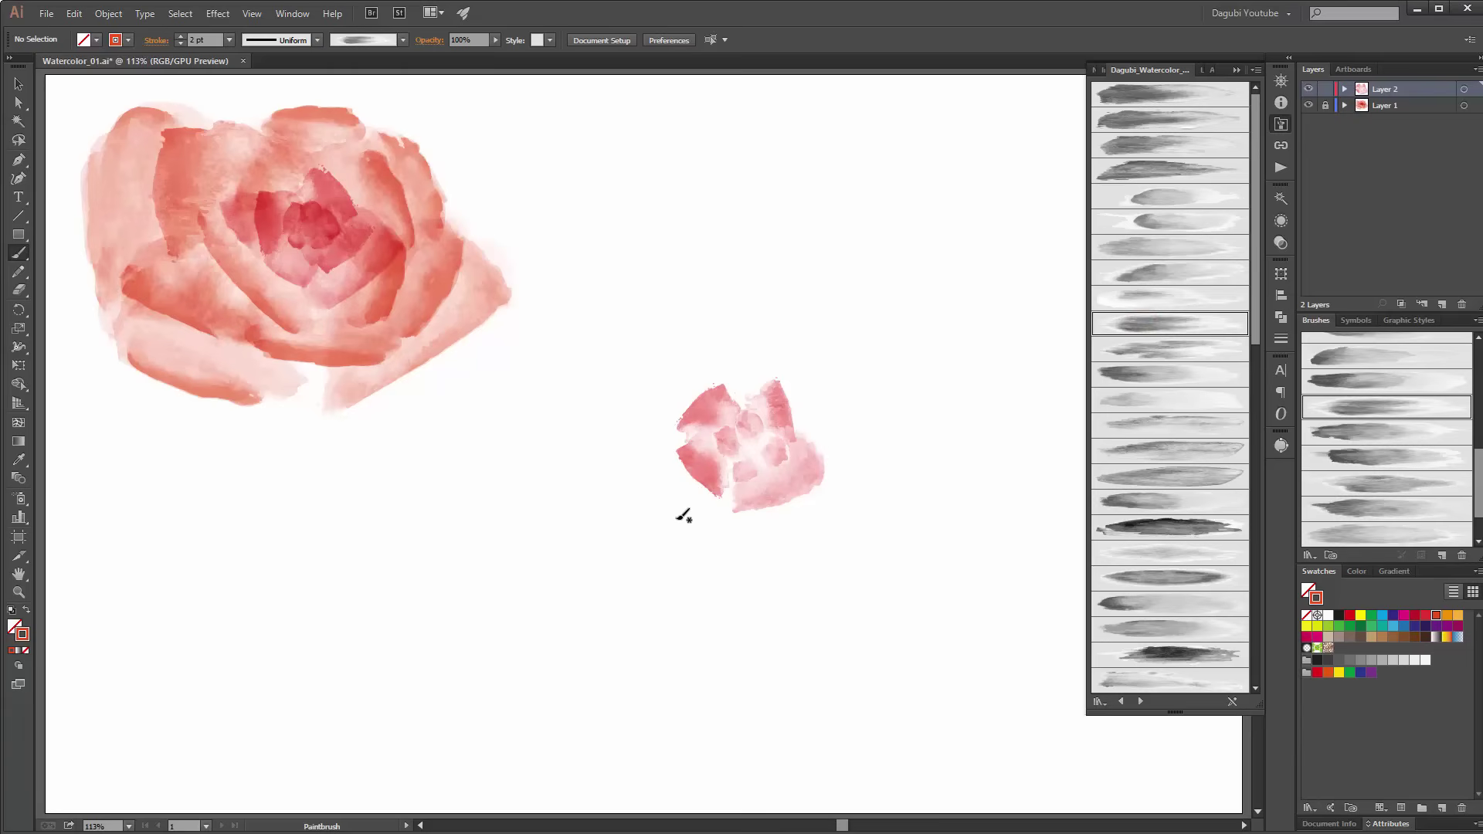
drag(683, 515, 726, 468)
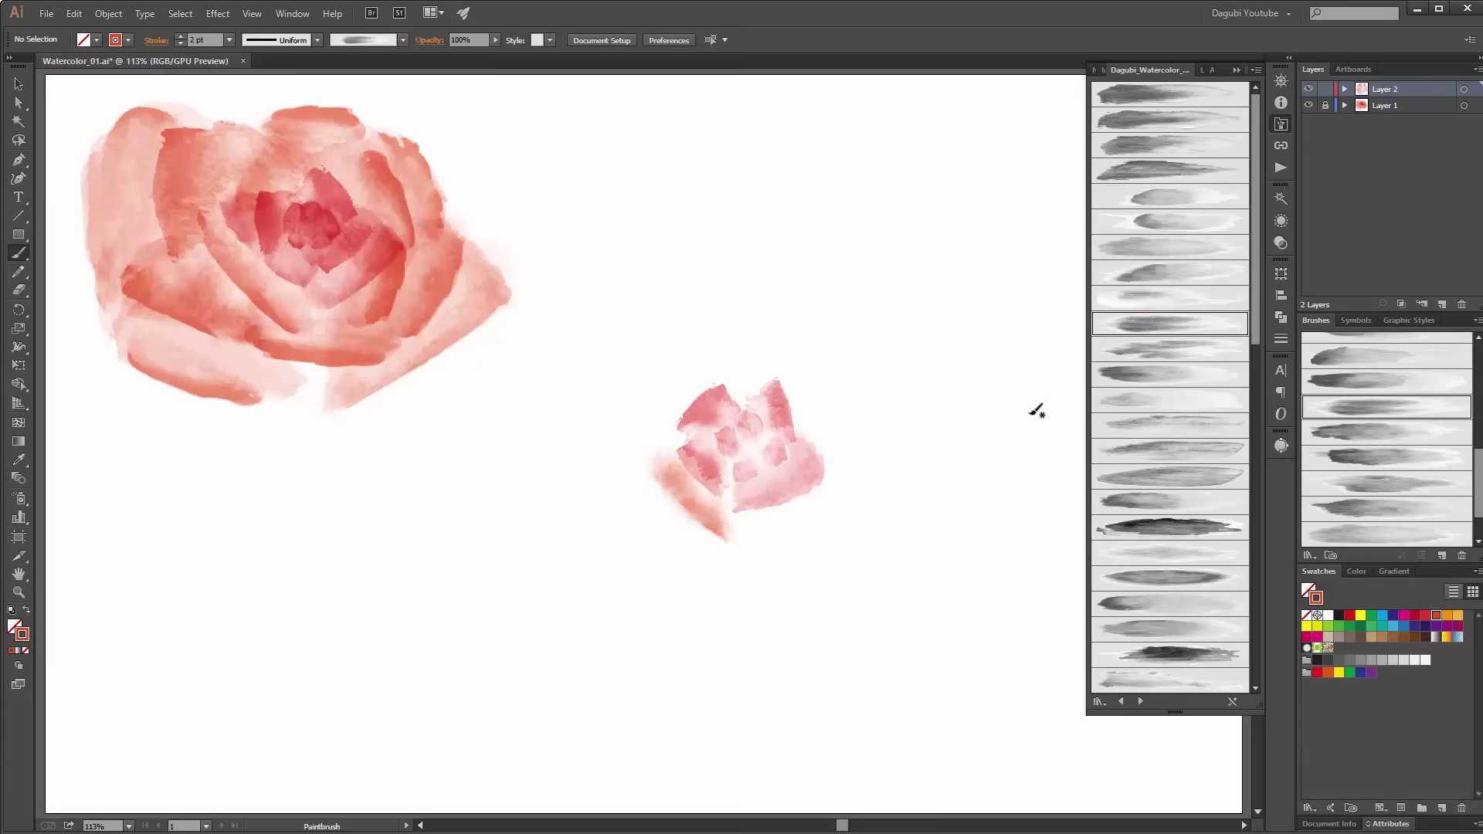
click(1179, 502)
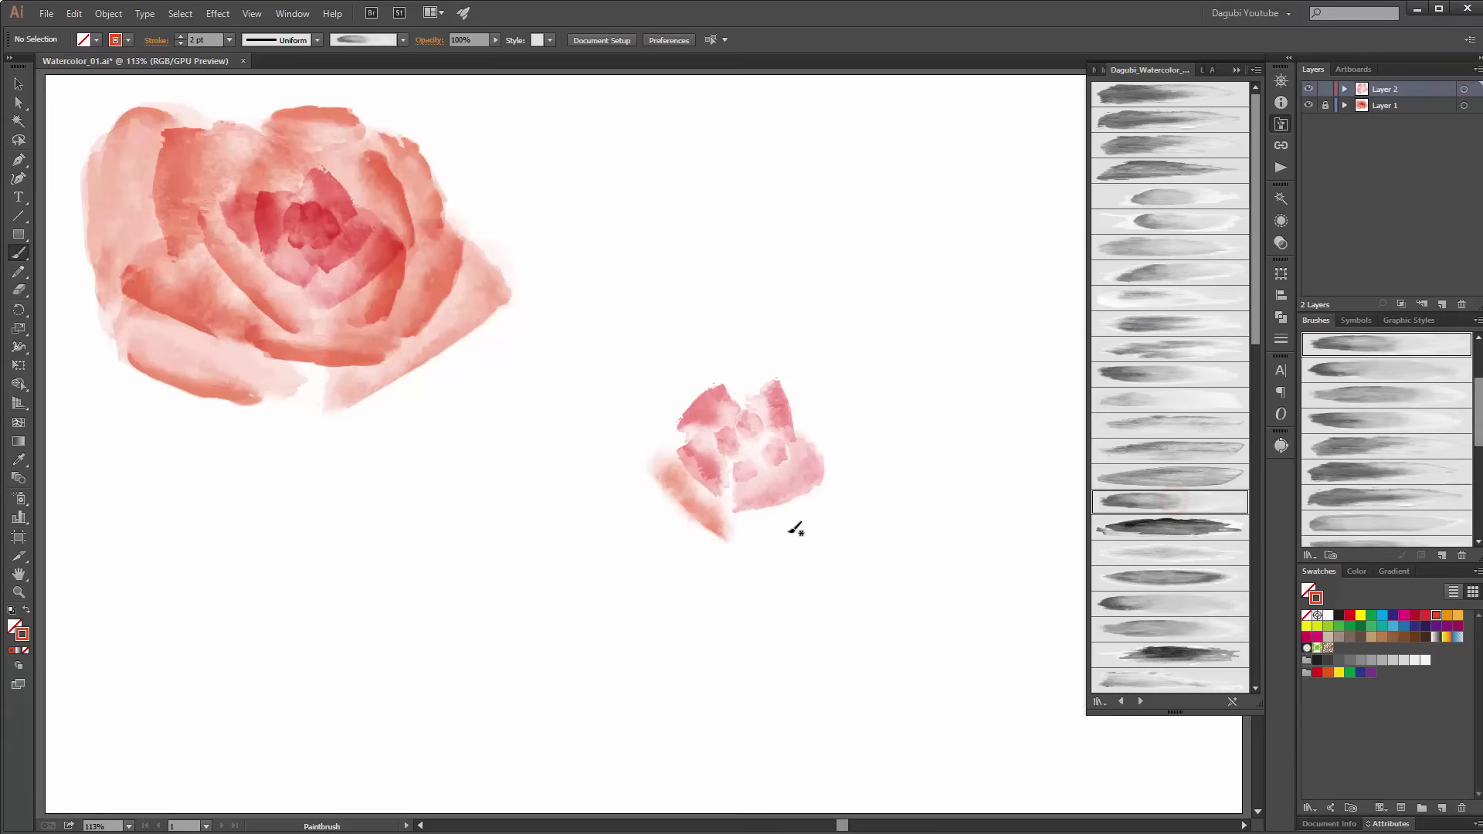
drag(795, 533, 838, 511)
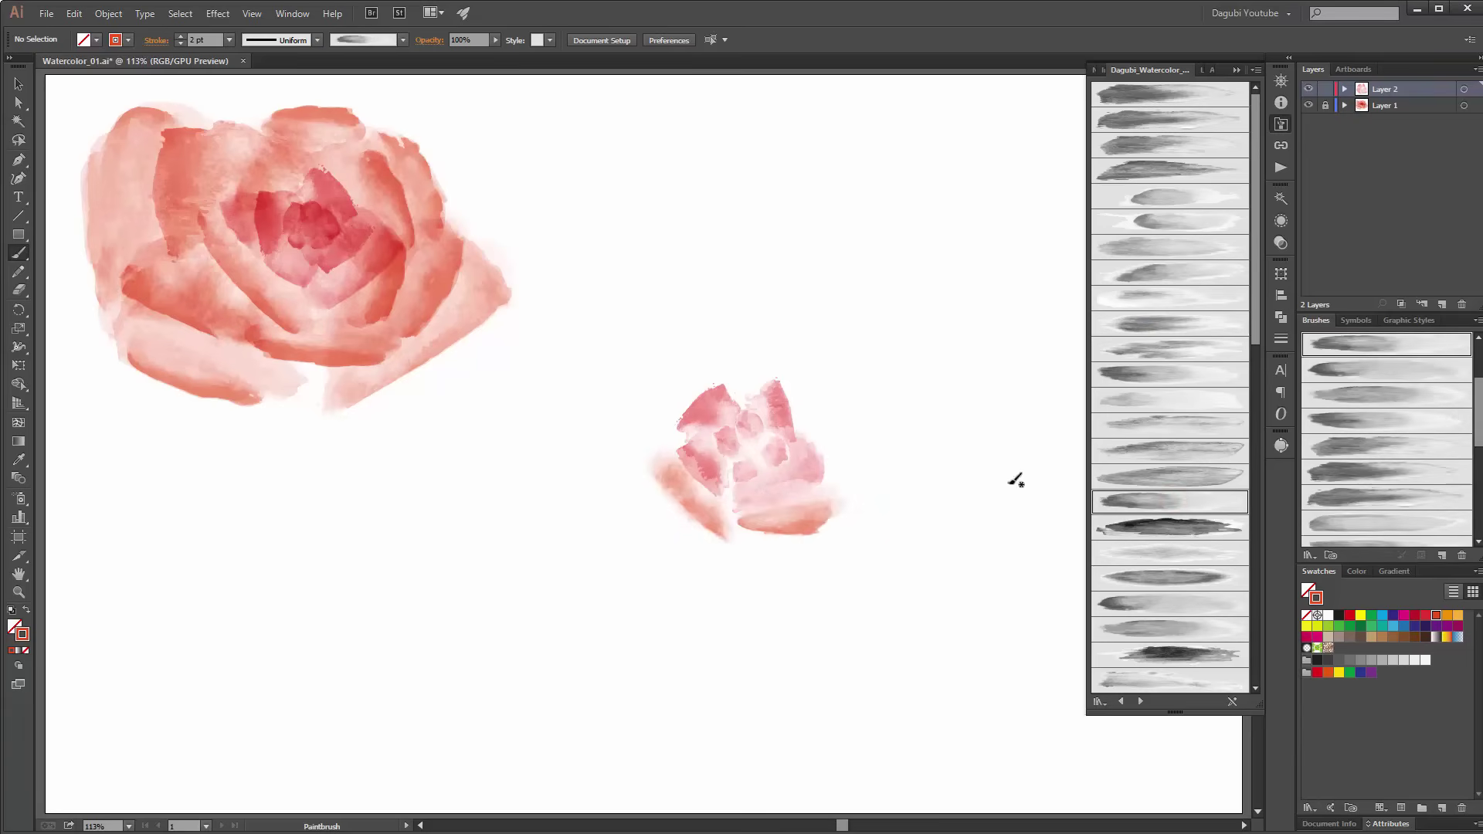
Step: Paint two more orange-red outer petals at 2 pt along the small flower's right side and top, using a different brush for each
drag(1251, 336, 1259, 475)
click(1159, 431)
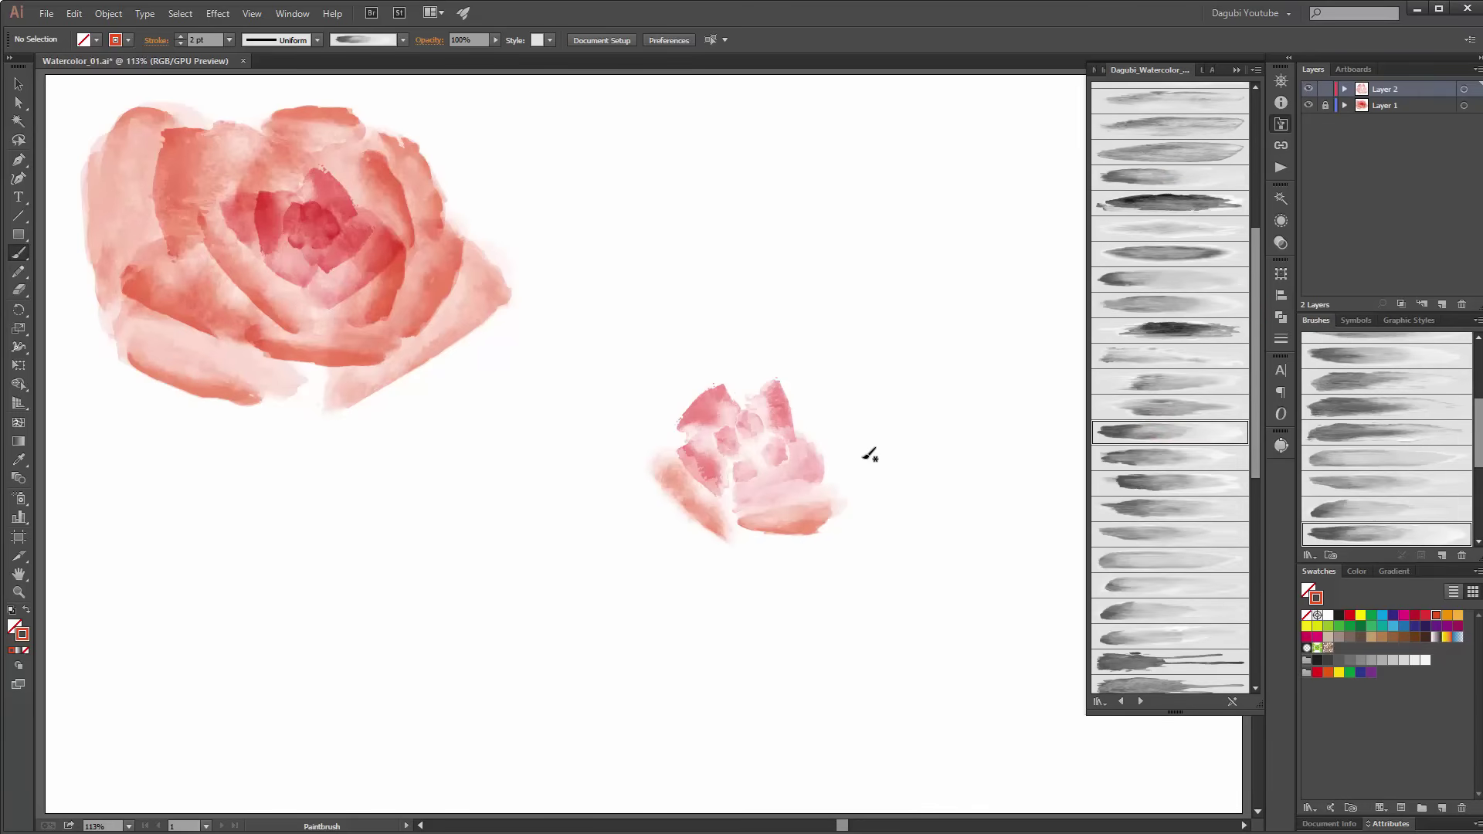
drag(861, 453, 821, 447)
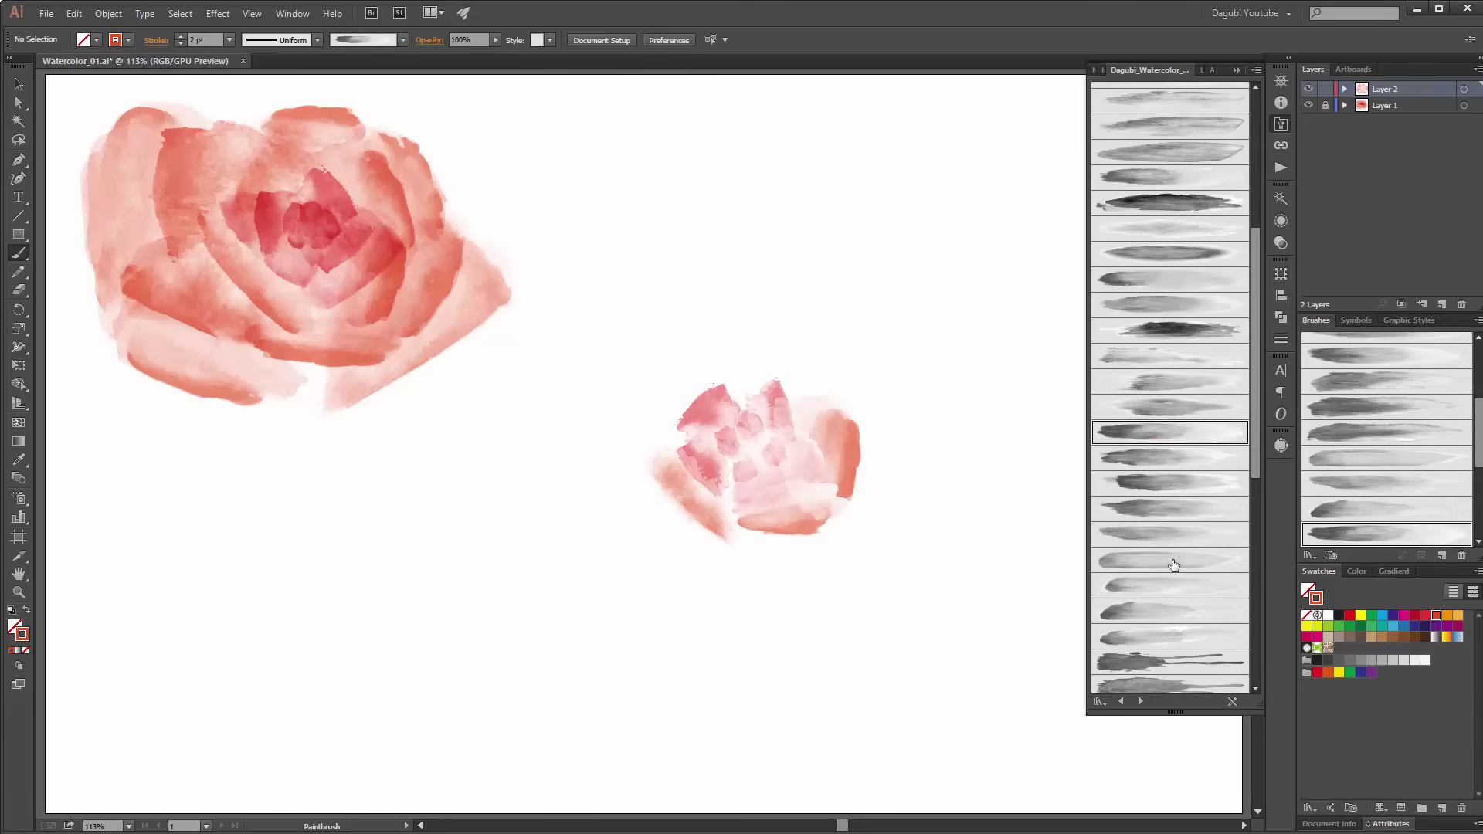
click(1163, 535)
drag(820, 360, 790, 401)
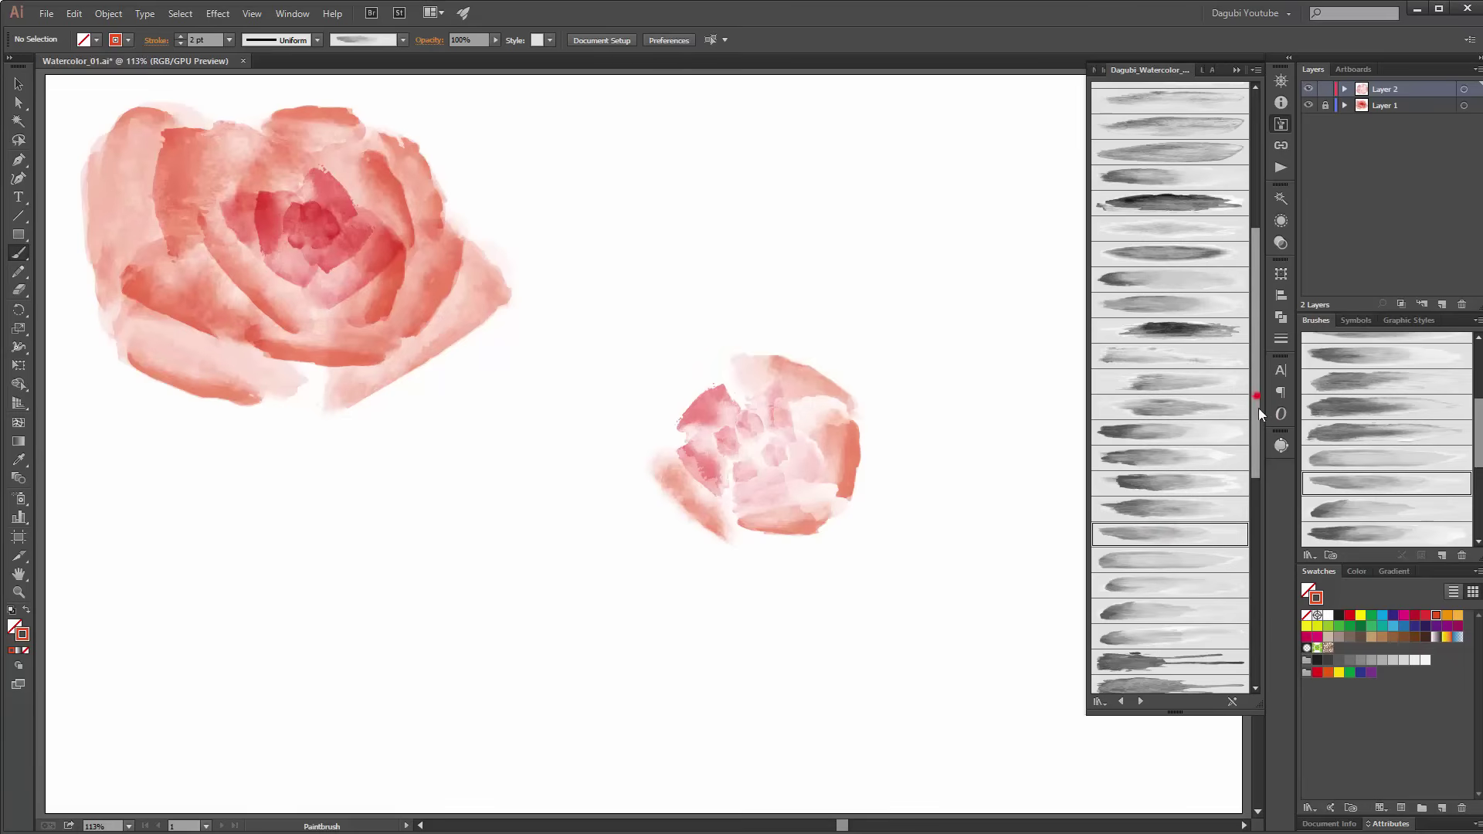
Step: Paint two 2 pt orange-red petals at the smaller flower's upper left and lower left, using a different watercolor brush for each
drag(1259, 408, 1259, 494)
click(1148, 445)
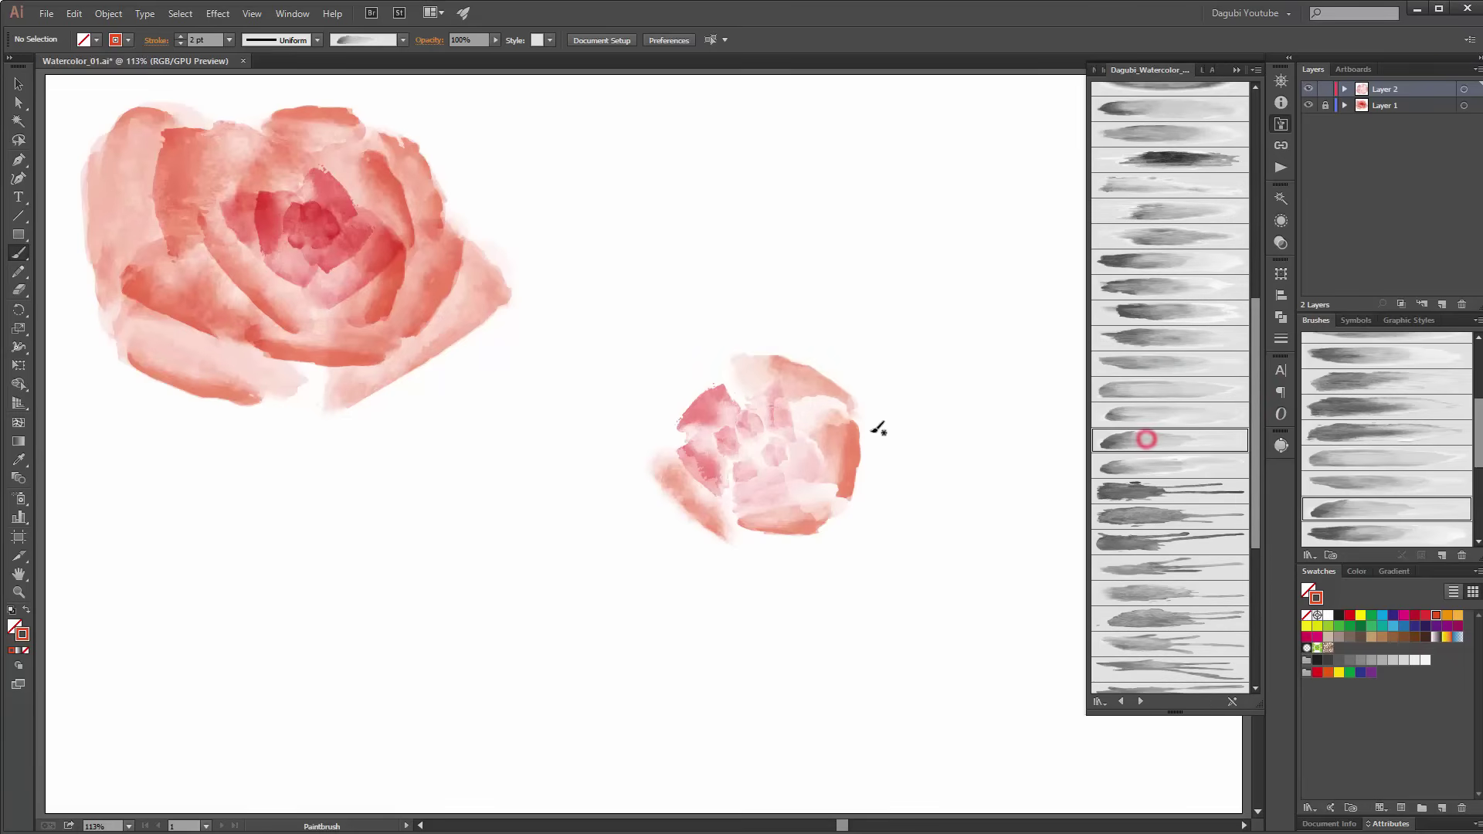
drag(665, 378, 633, 447)
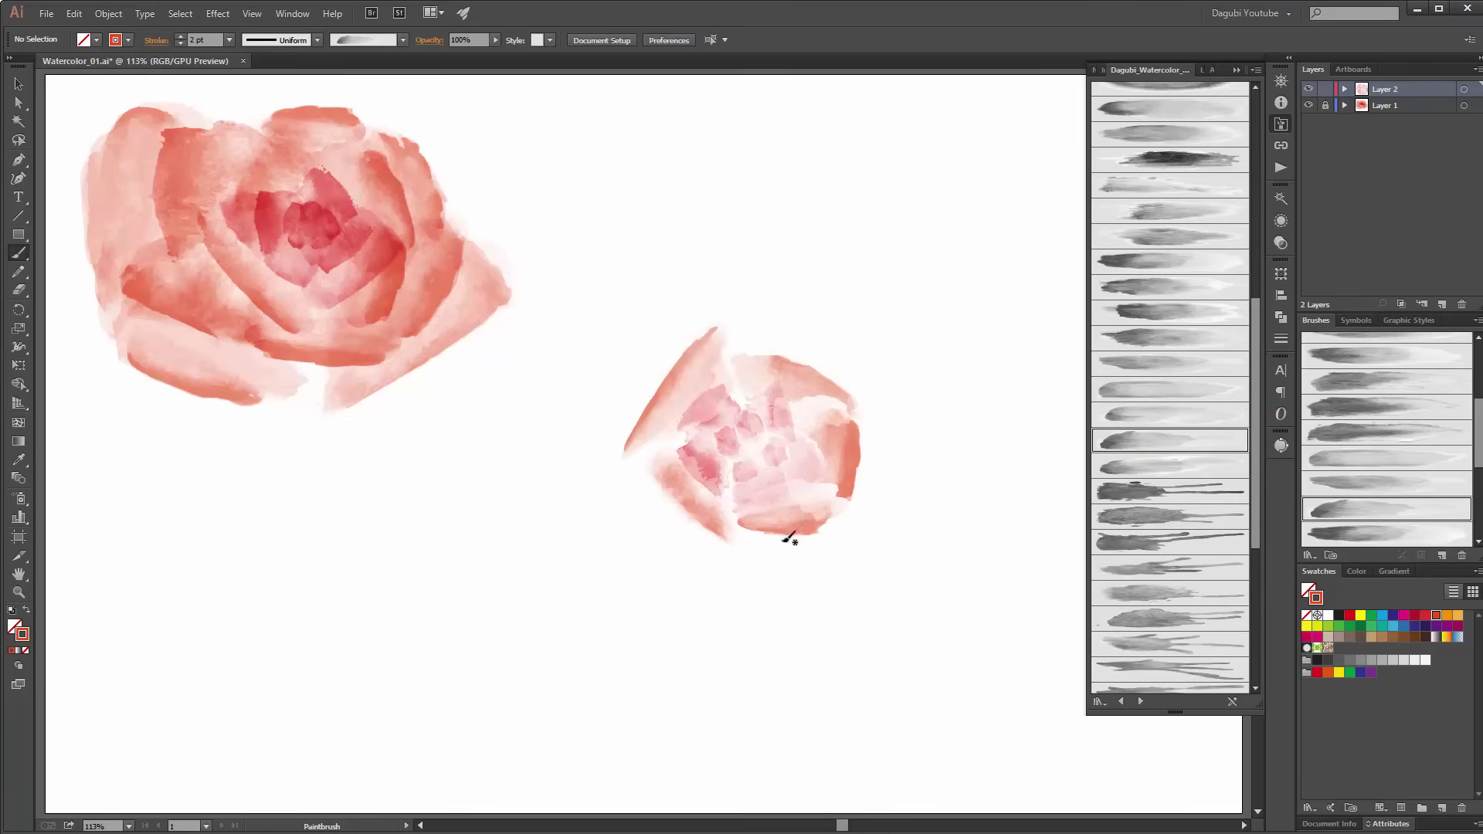
click(1146, 415)
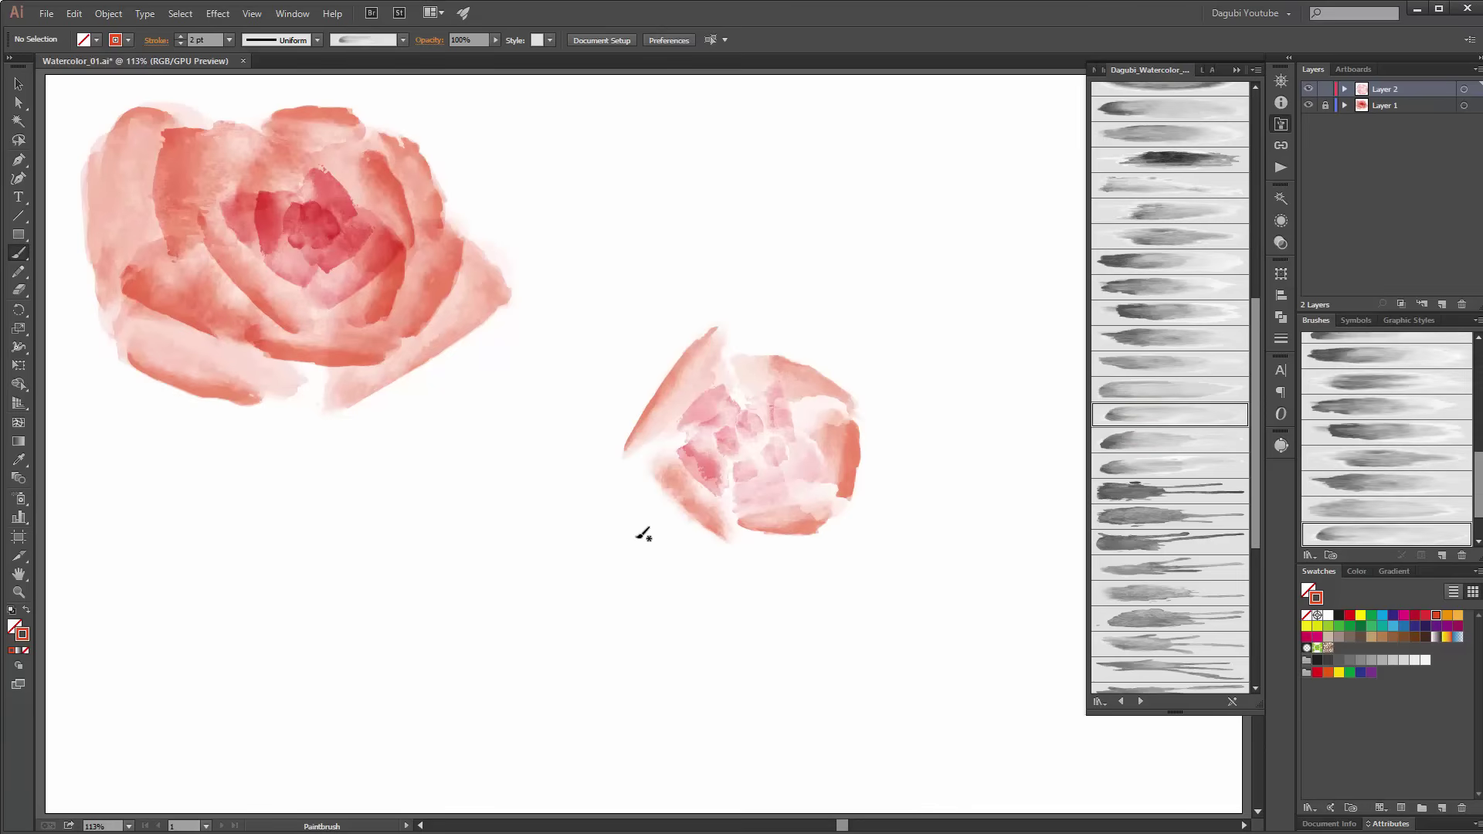
drag(628, 550, 726, 456)
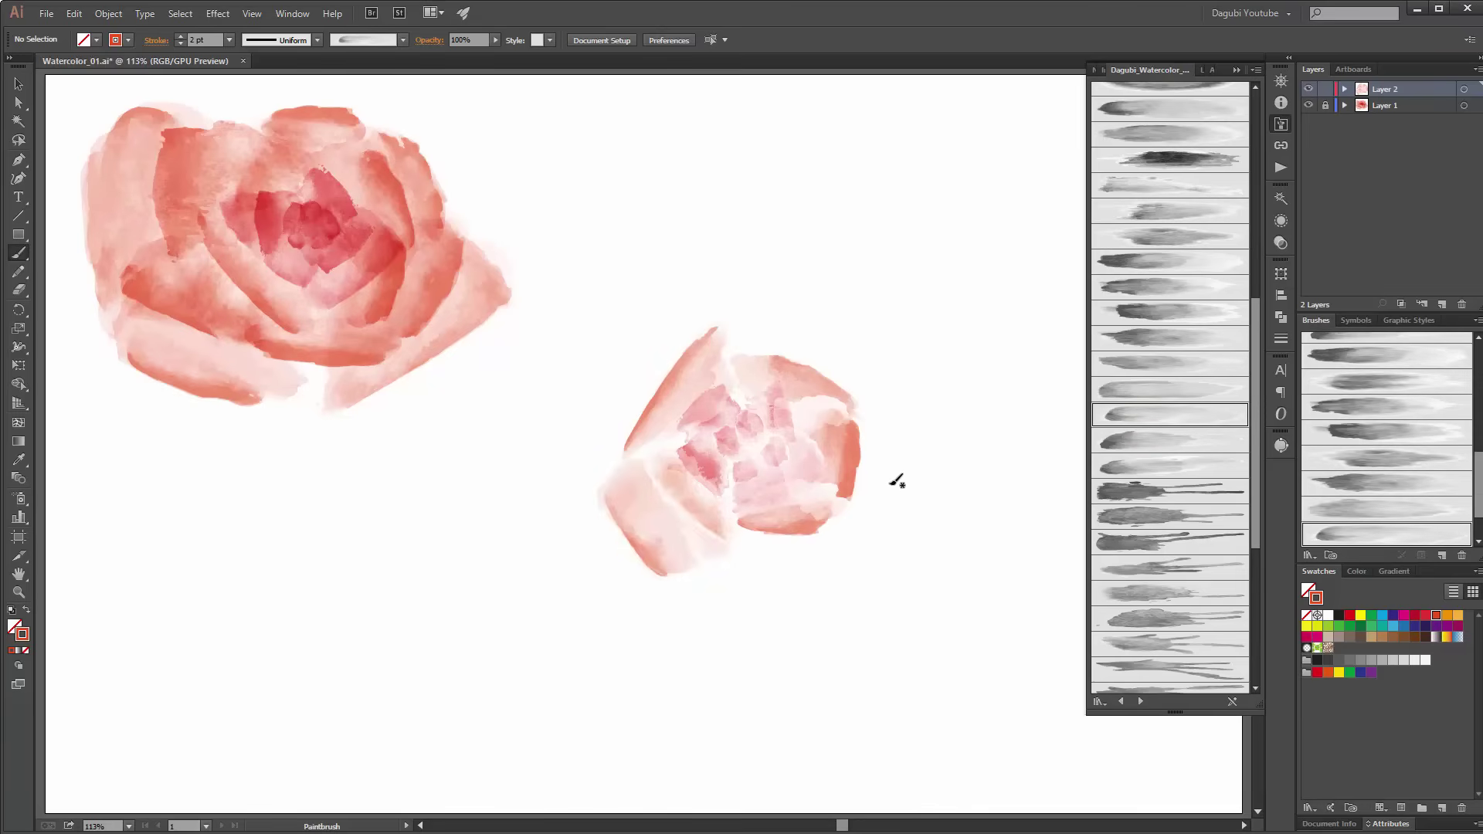
Step: Paint a petal below the smaller flower with another brush, raise its stroke weight to 3 pt and deselect it
click(1168, 364)
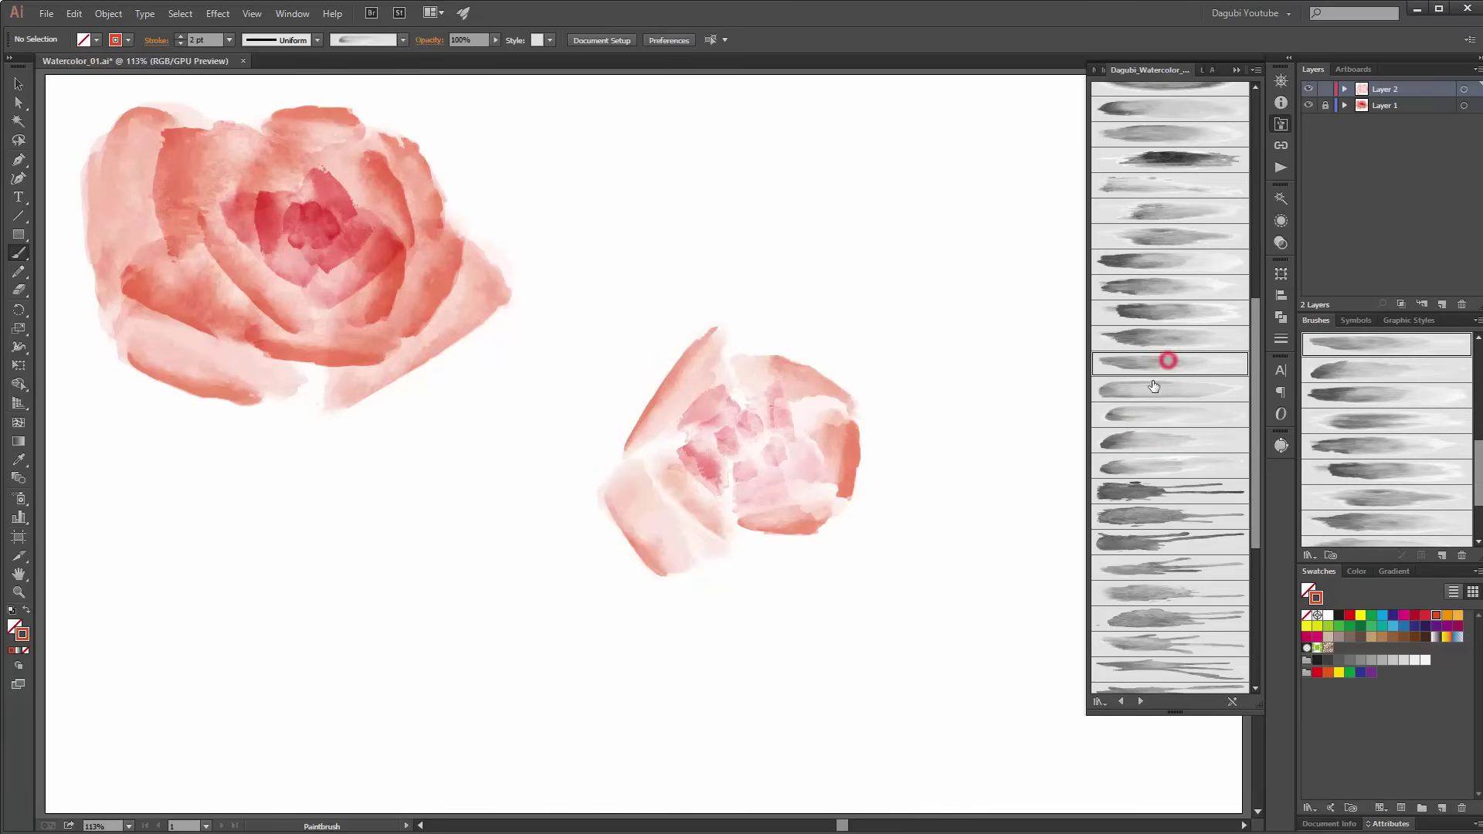
drag(774, 592, 764, 444)
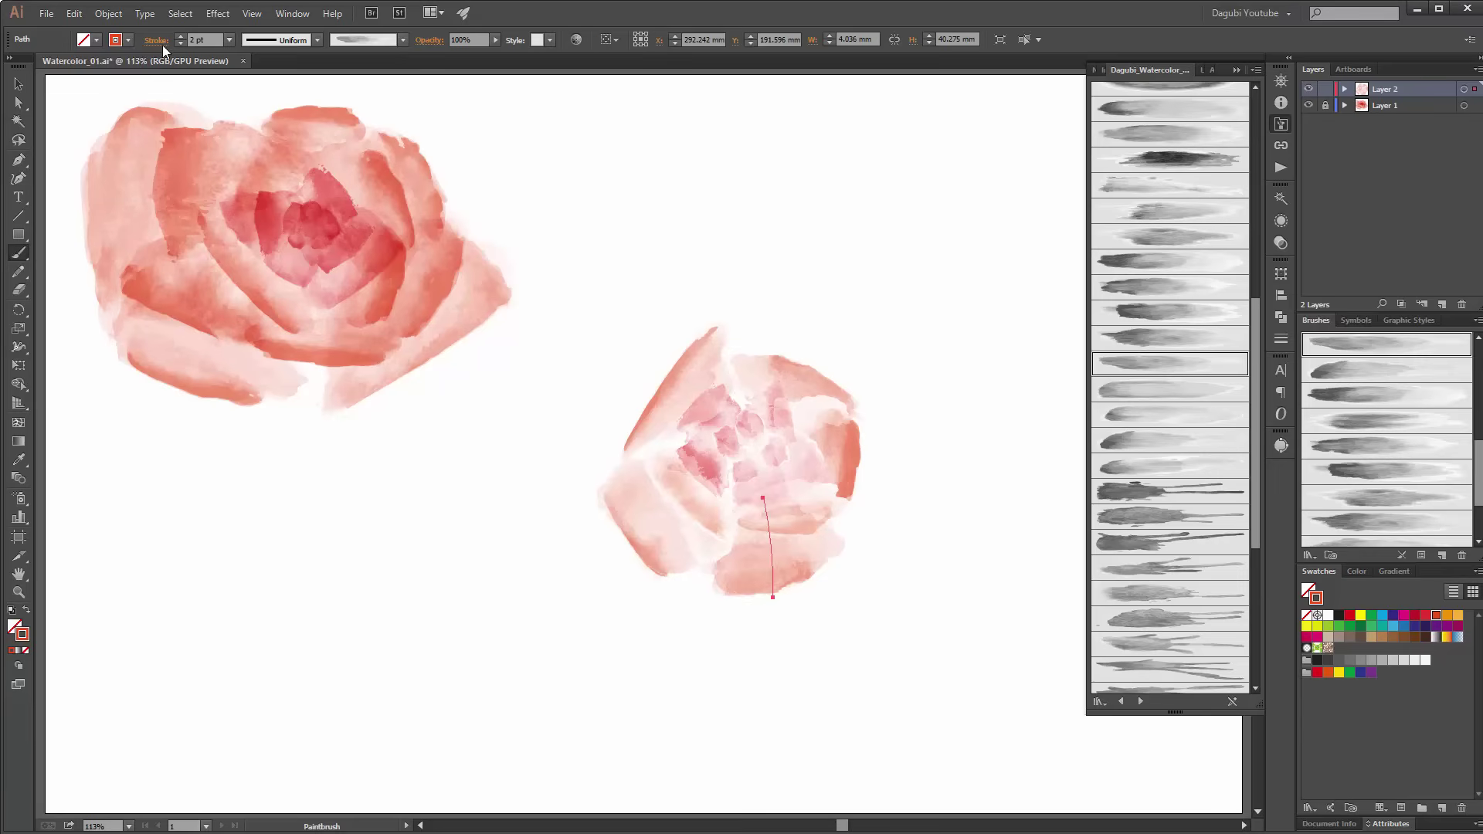
click(179, 35)
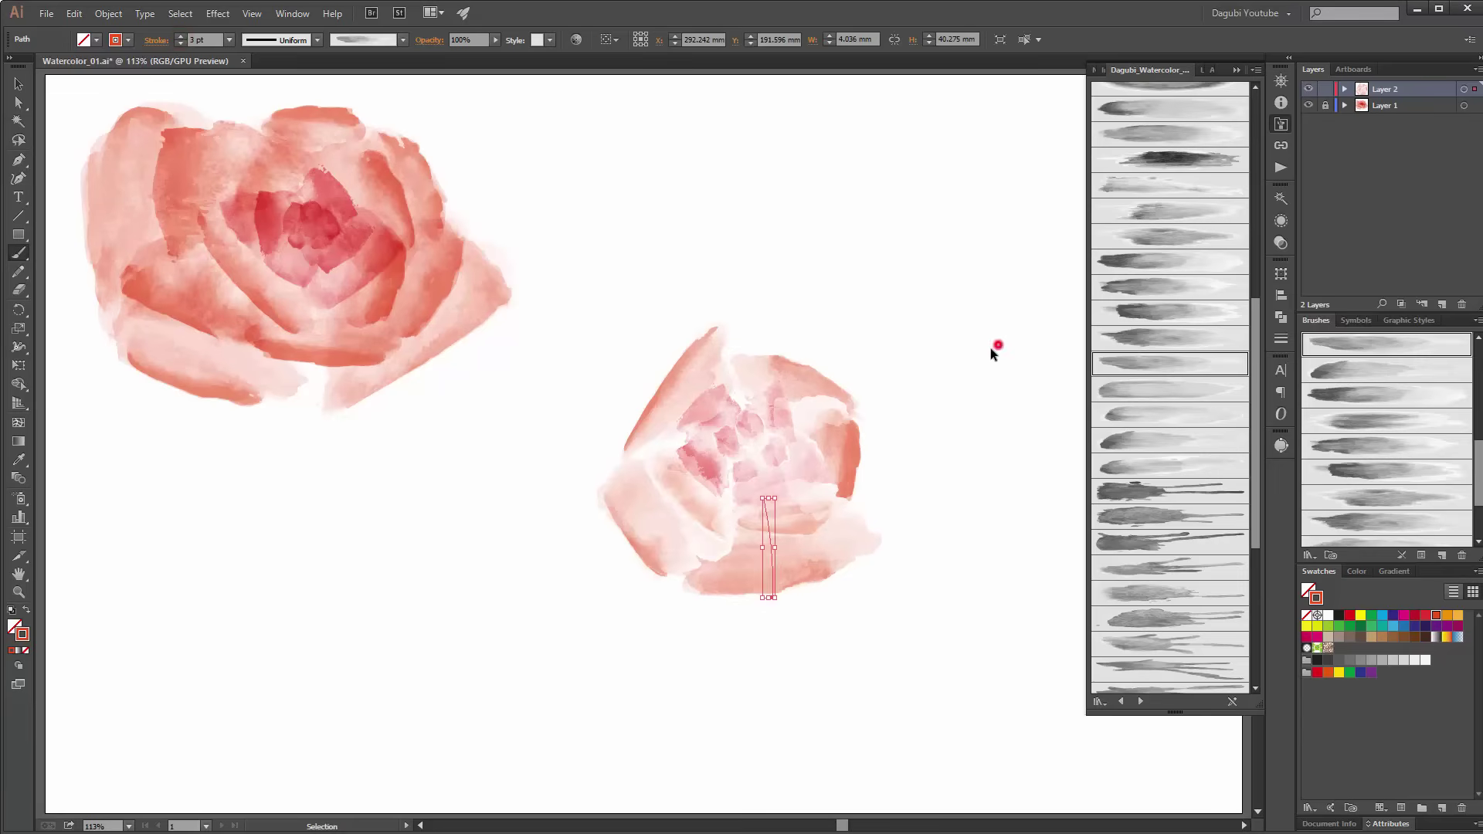
key(ctrl+shift+a)
Step: Paint two 3 pt outer petals on the smaller flower's right and left sides, each with a different brush
click(1170, 287)
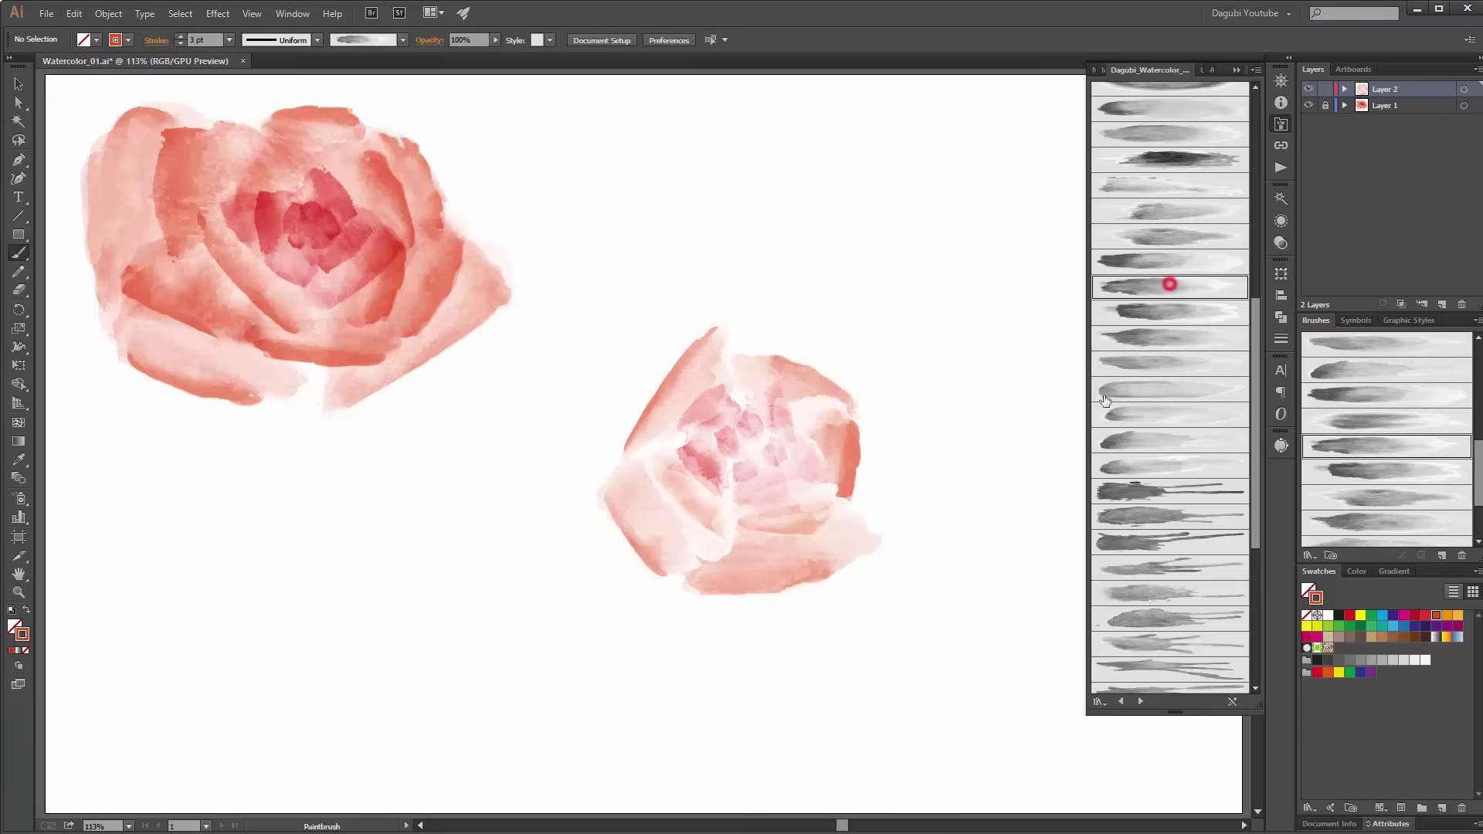
mouse_move(929, 483)
mouse_down()
mouse_move(894, 463)
mouse_move(873, 560)
mouse_up()
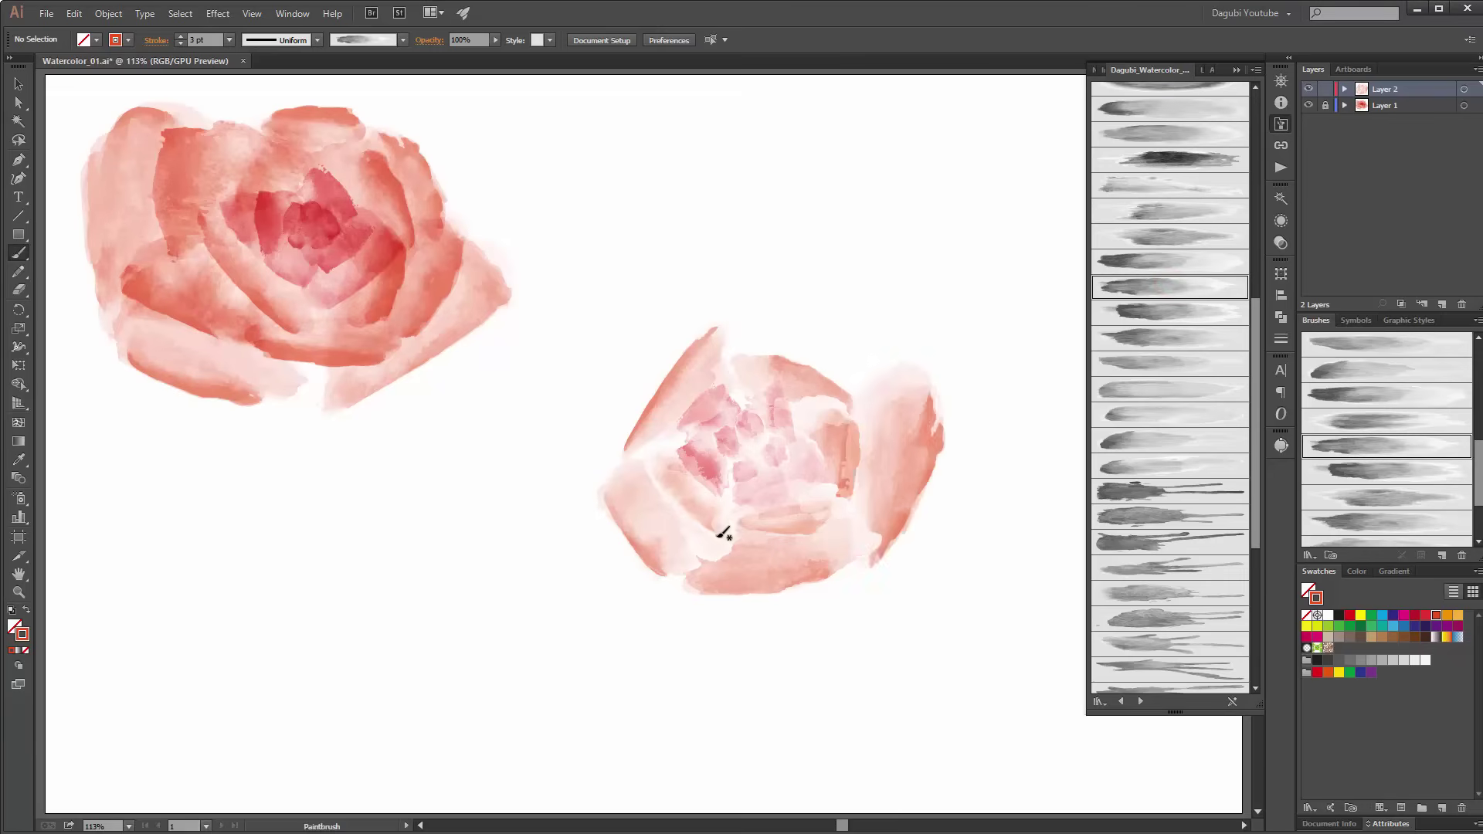
click(1180, 236)
mouse_move(543, 438)
mouse_down()
mouse_move(615, 444)
mouse_move(662, 463)
mouse_up()
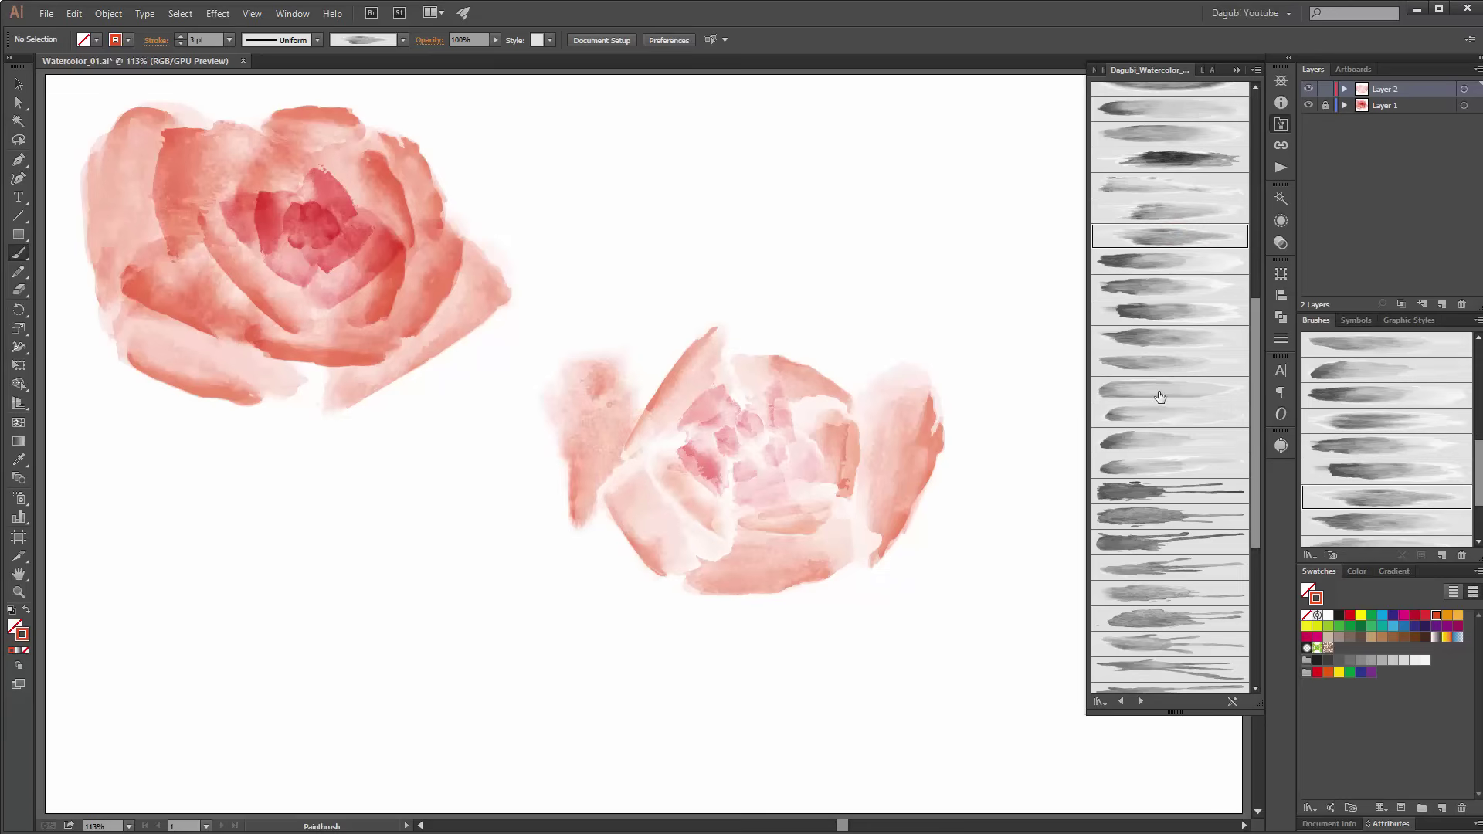
Step: Paint an outer petal at the flower's lower left with a dark-tipped brush, raise its stroke weight to 4 pt and deselect it
drag(1252, 400, 1252, 325)
click(1152, 288)
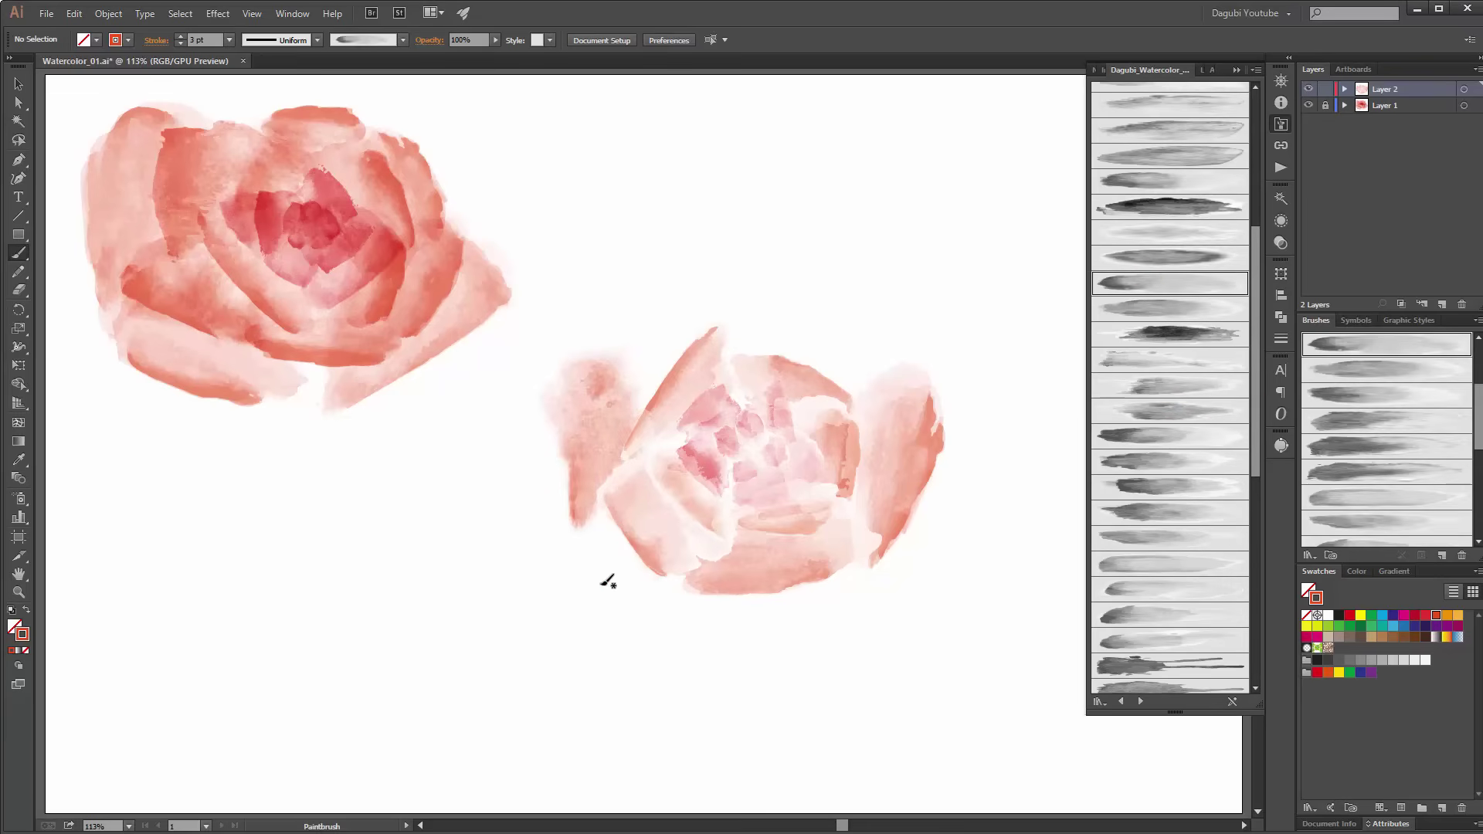
drag(582, 593, 680, 522)
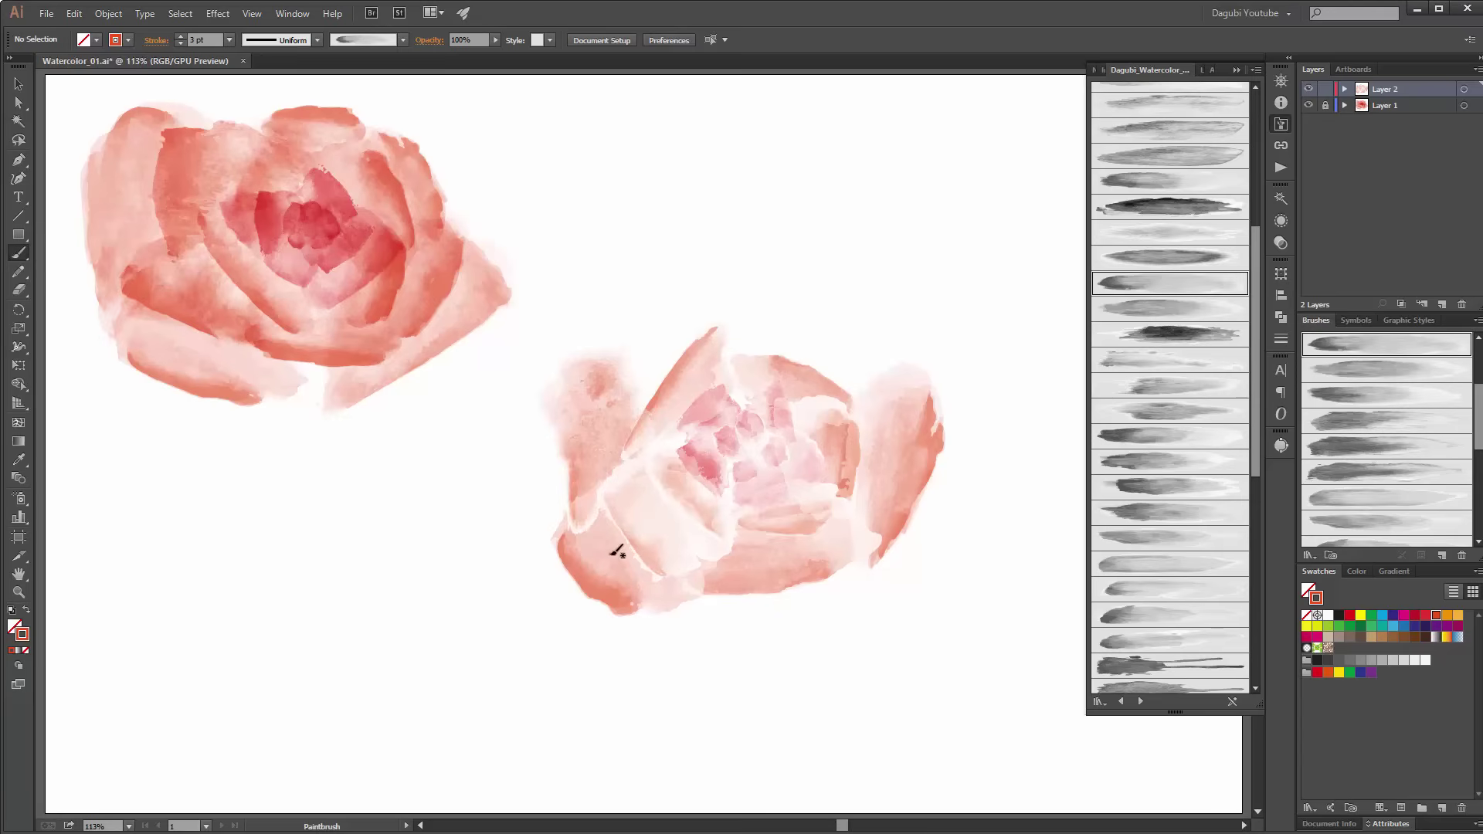
ctrl+click(614, 576)
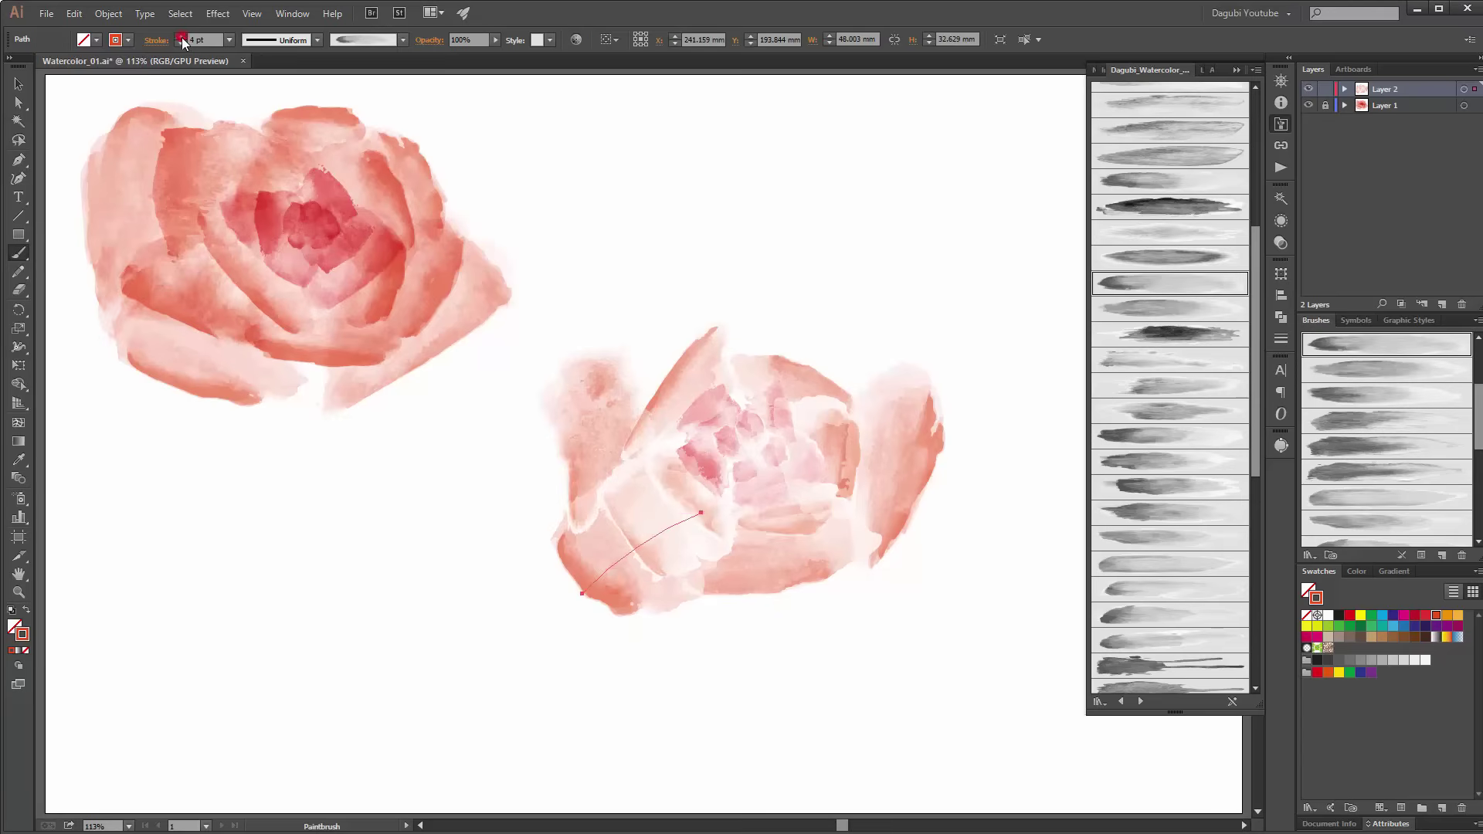
ctrl+click(898, 266)
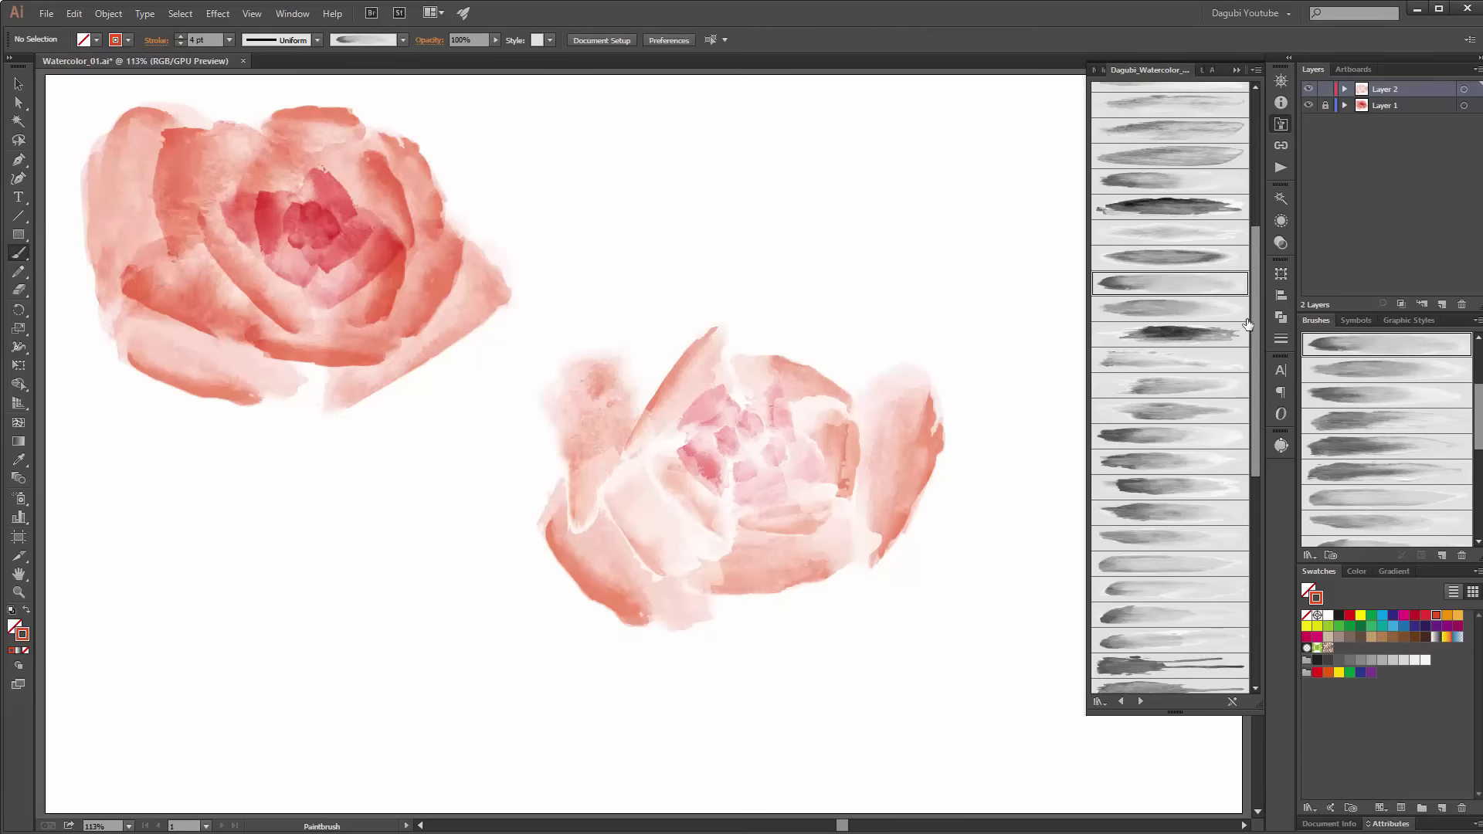
Step: Paint two 4 pt outer petals at the flower's lower right and far right, using a very pale brush for the far right one
click(1174, 310)
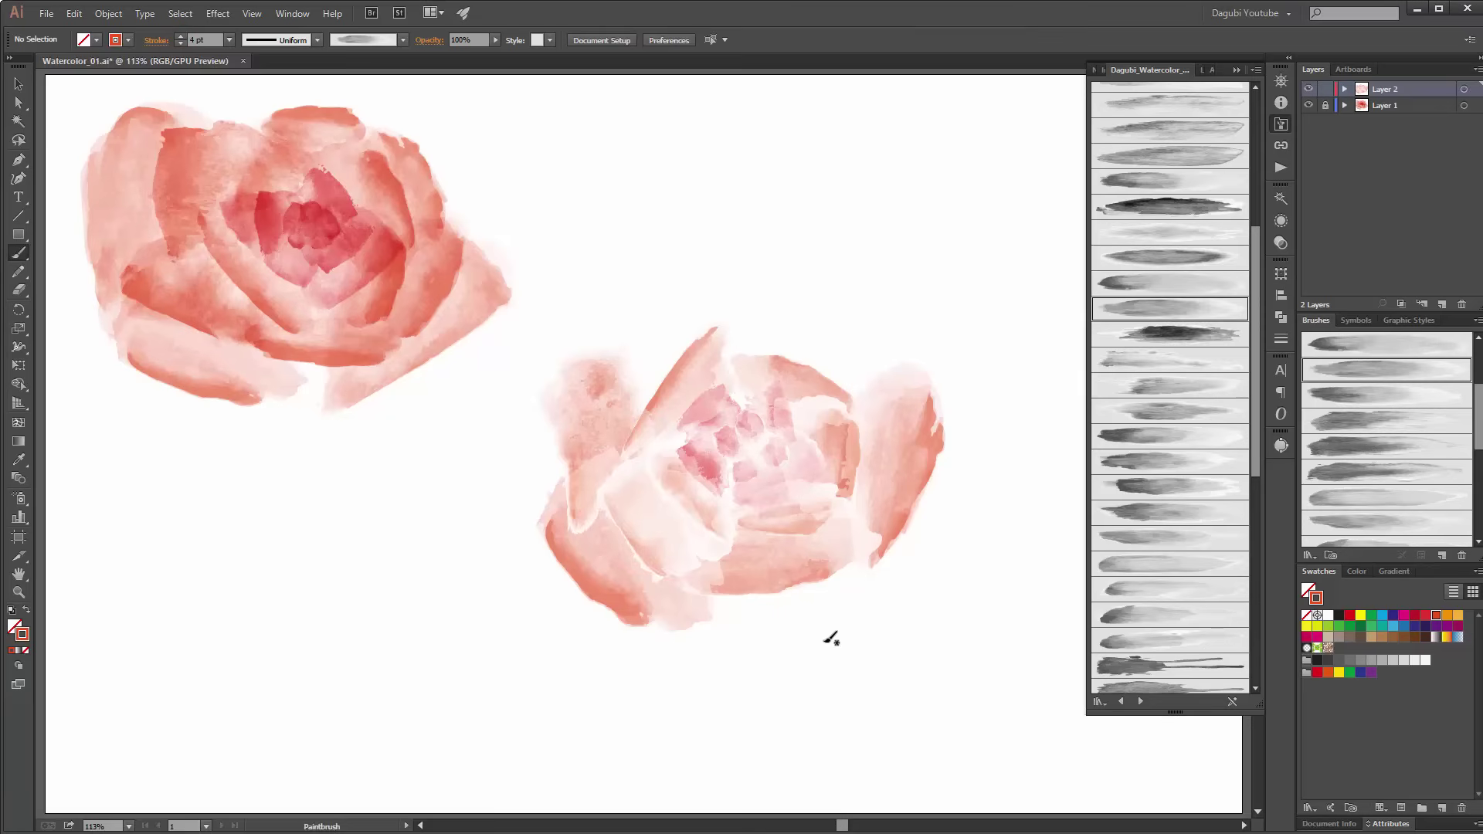
drag(822, 629, 791, 538)
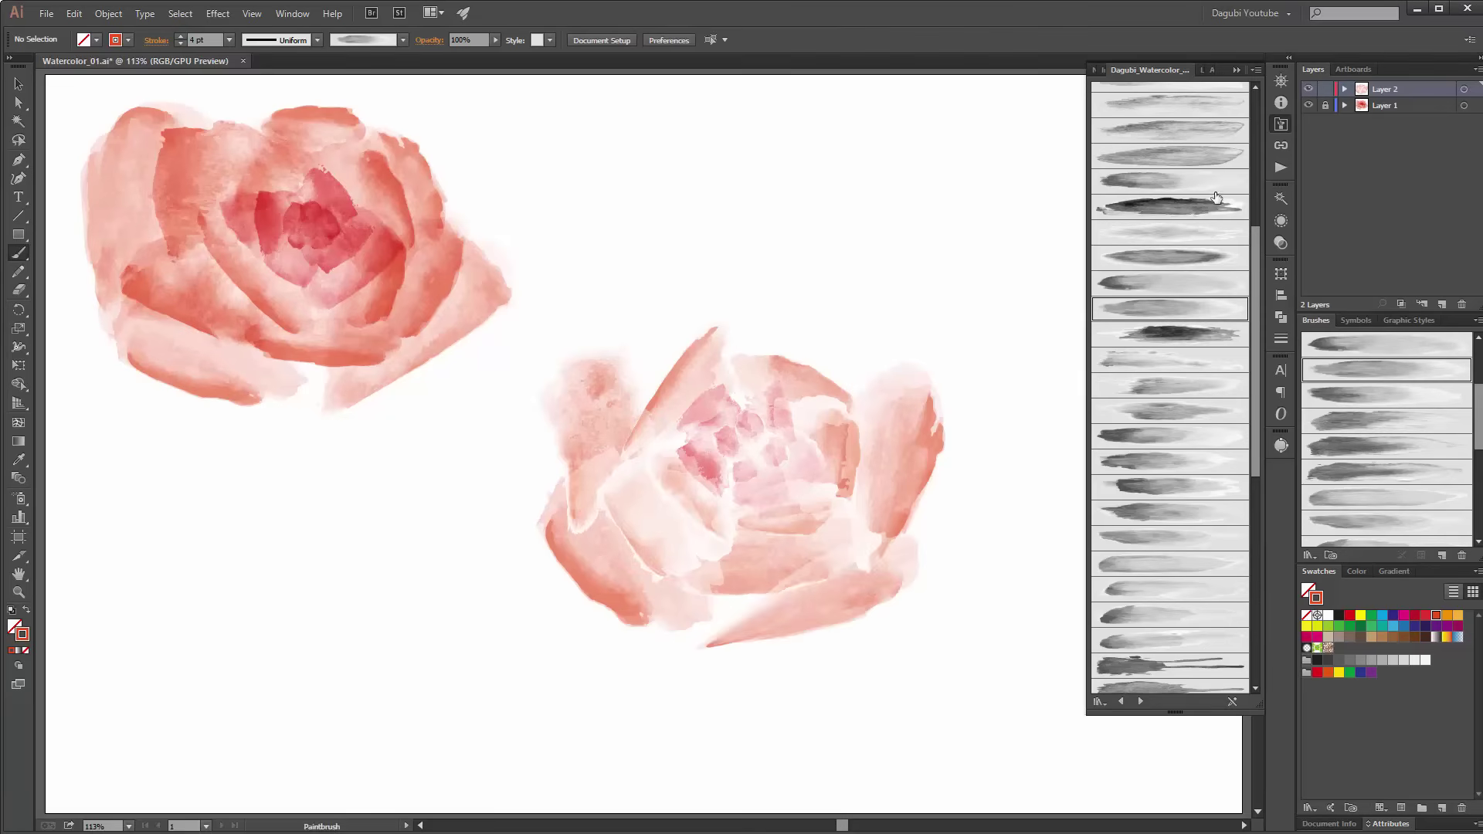
mouse_move(1254, 246)
mouse_down()
mouse_move(1254, 204)
mouse_move(1259, 440)
mouse_up()
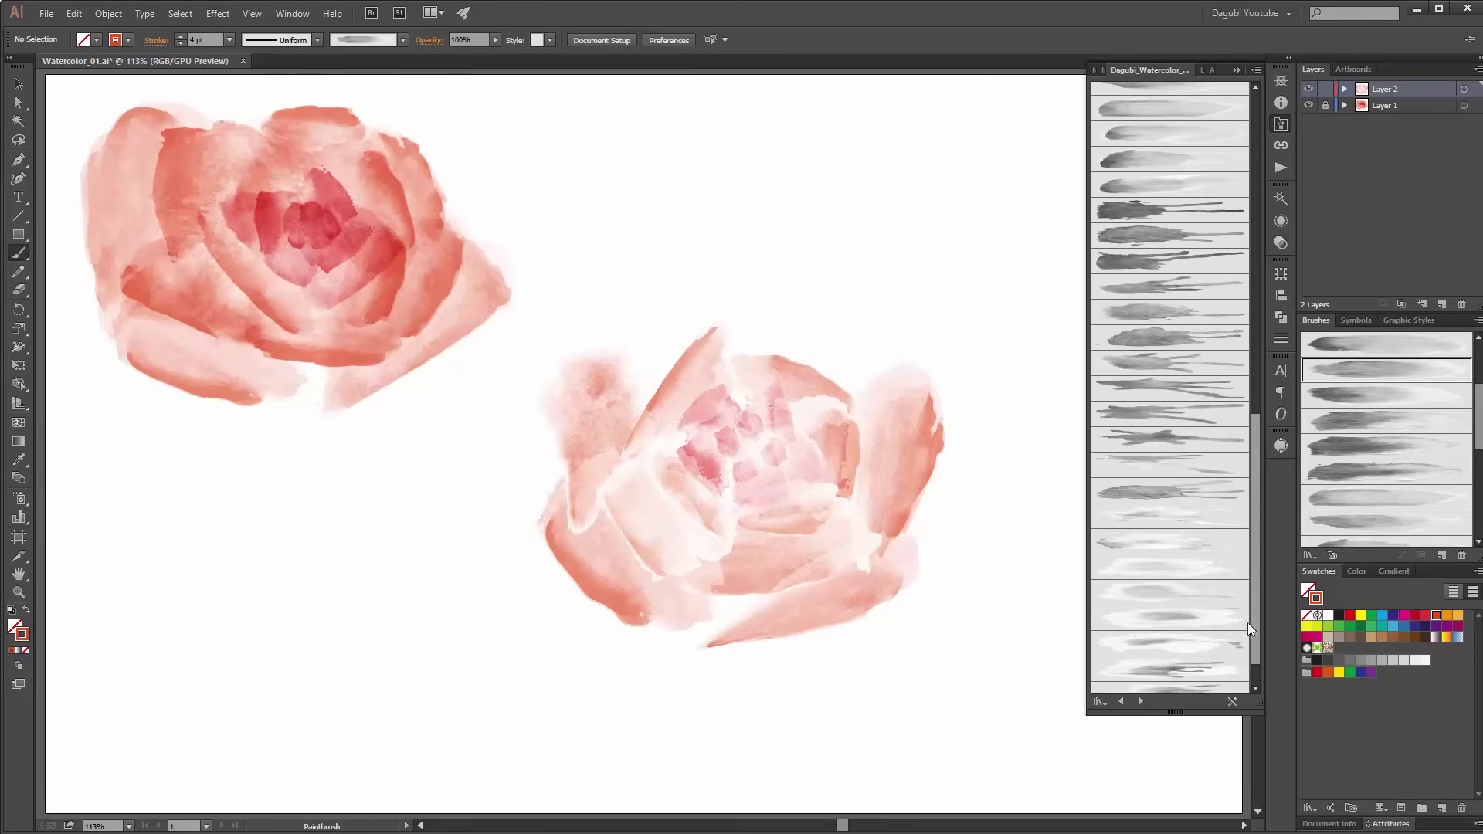
click(1136, 543)
drag(970, 556, 919, 530)
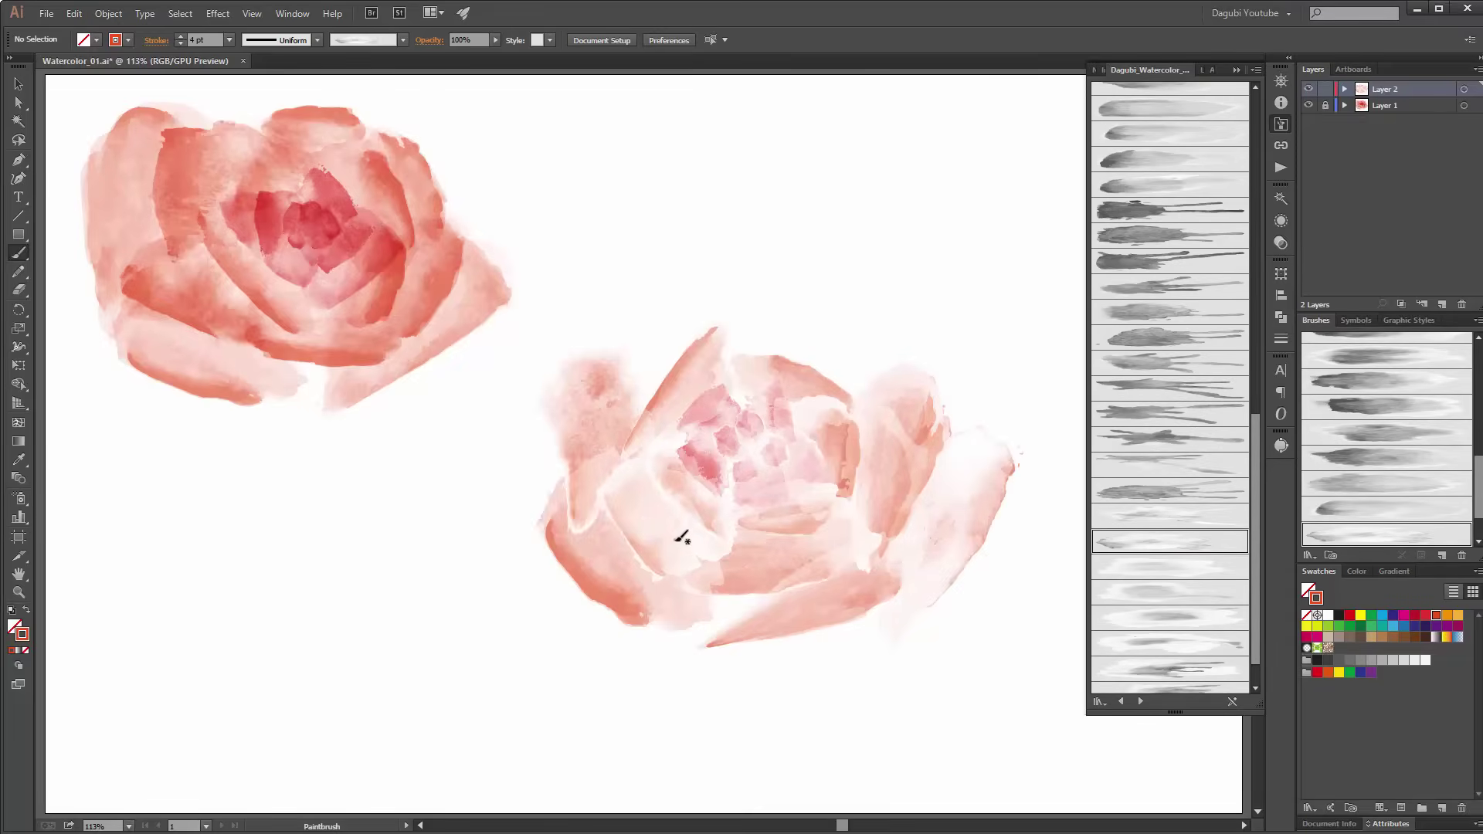
Step: Paint three 4 pt outer petals at the flower's far left, top and upper right with different brushes, and collapse the brush library
drag(1255, 454, 1266, 362)
click(1162, 281)
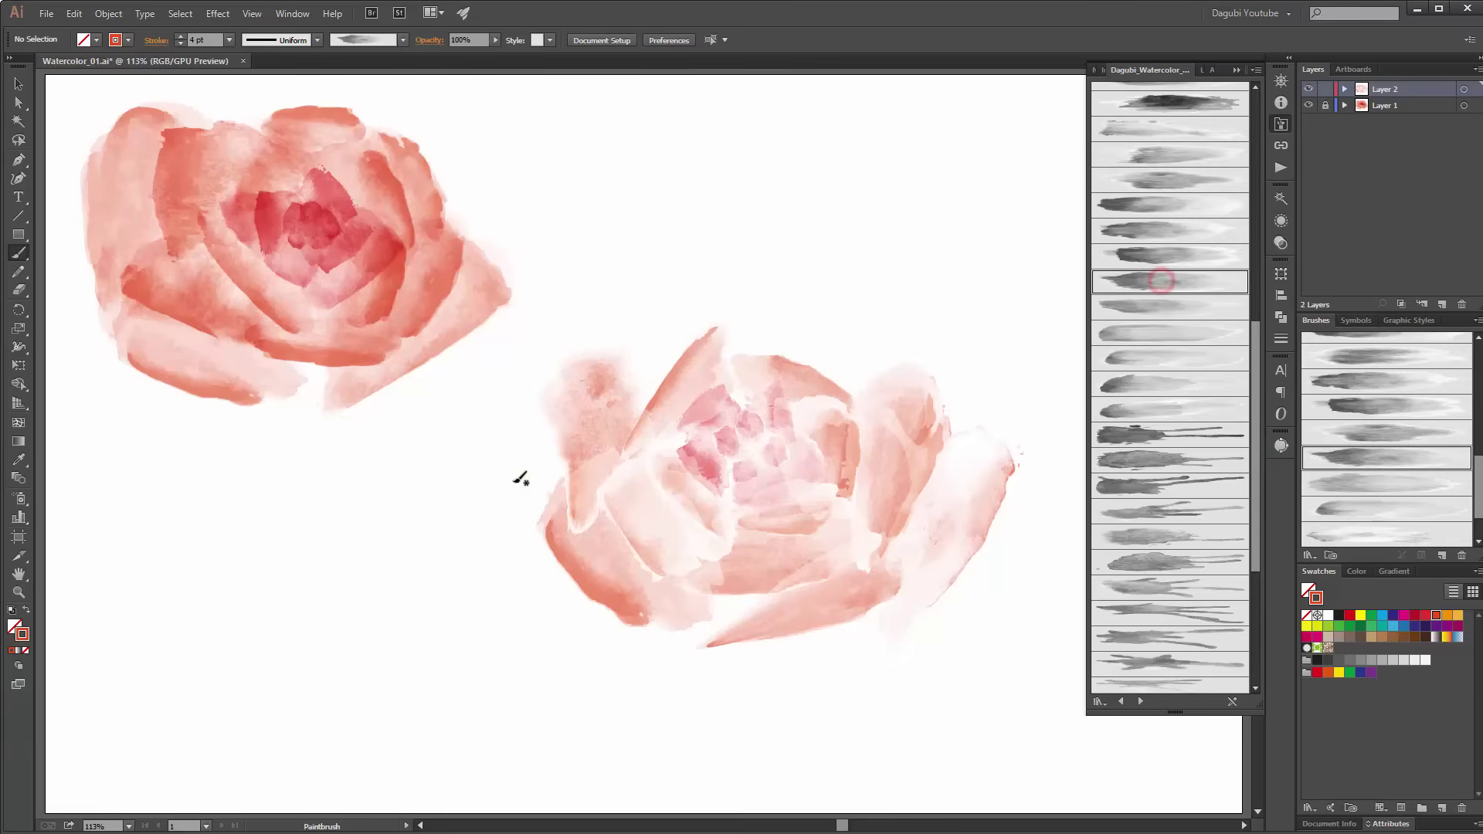
drag(509, 459, 626, 471)
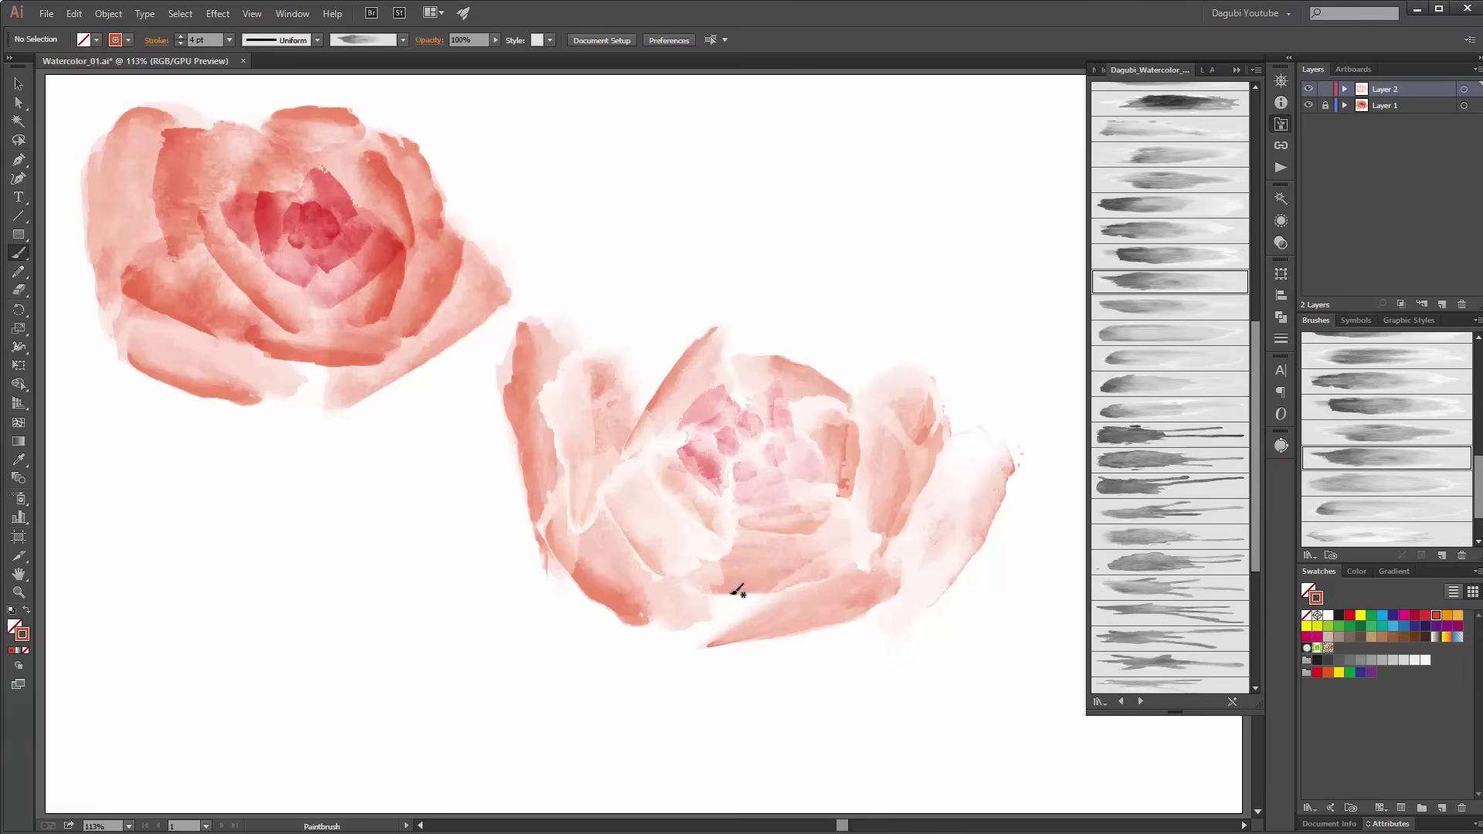
click(1151, 210)
drag(650, 307, 669, 364)
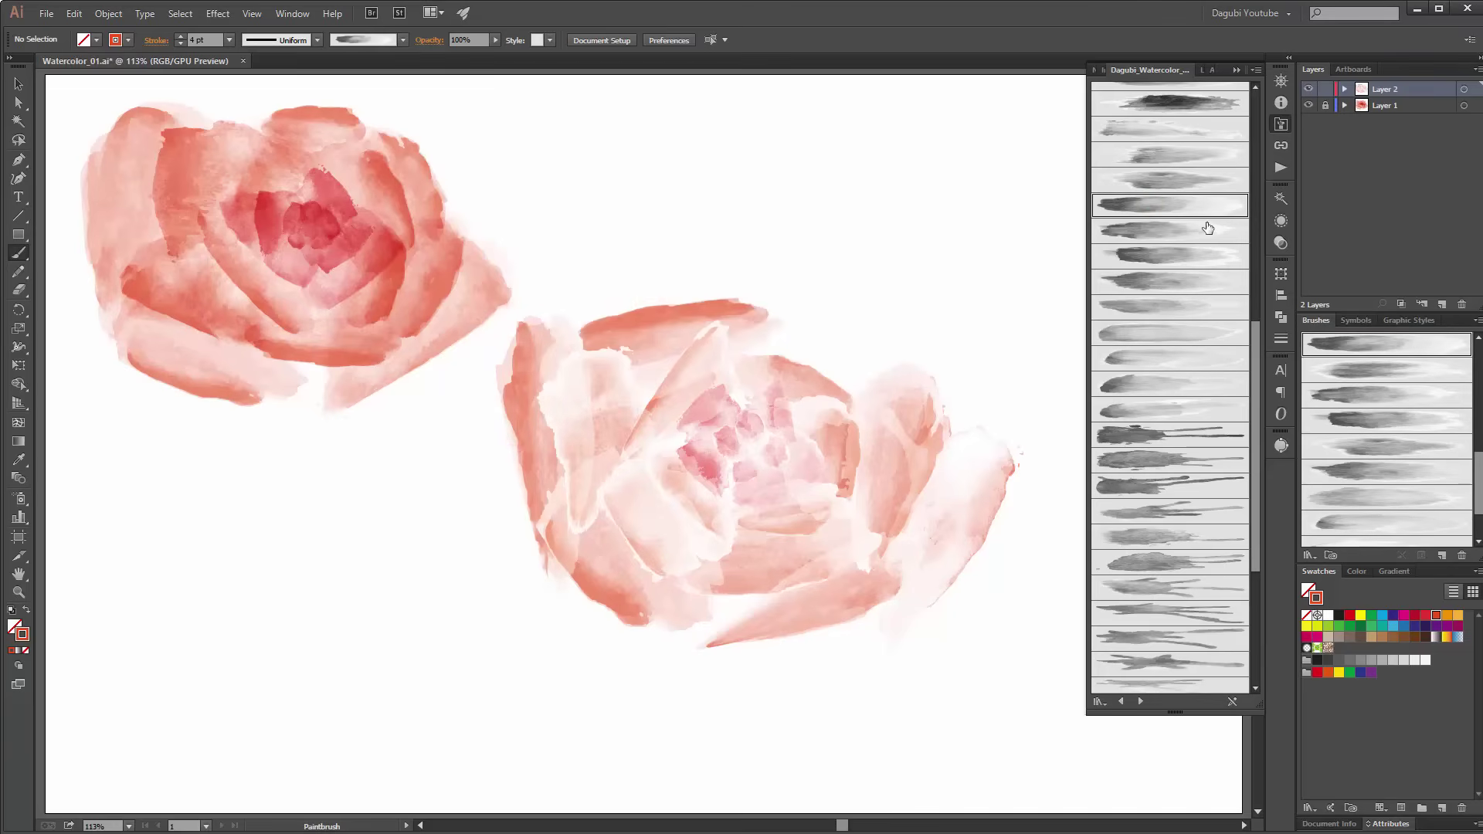
click(1164, 261)
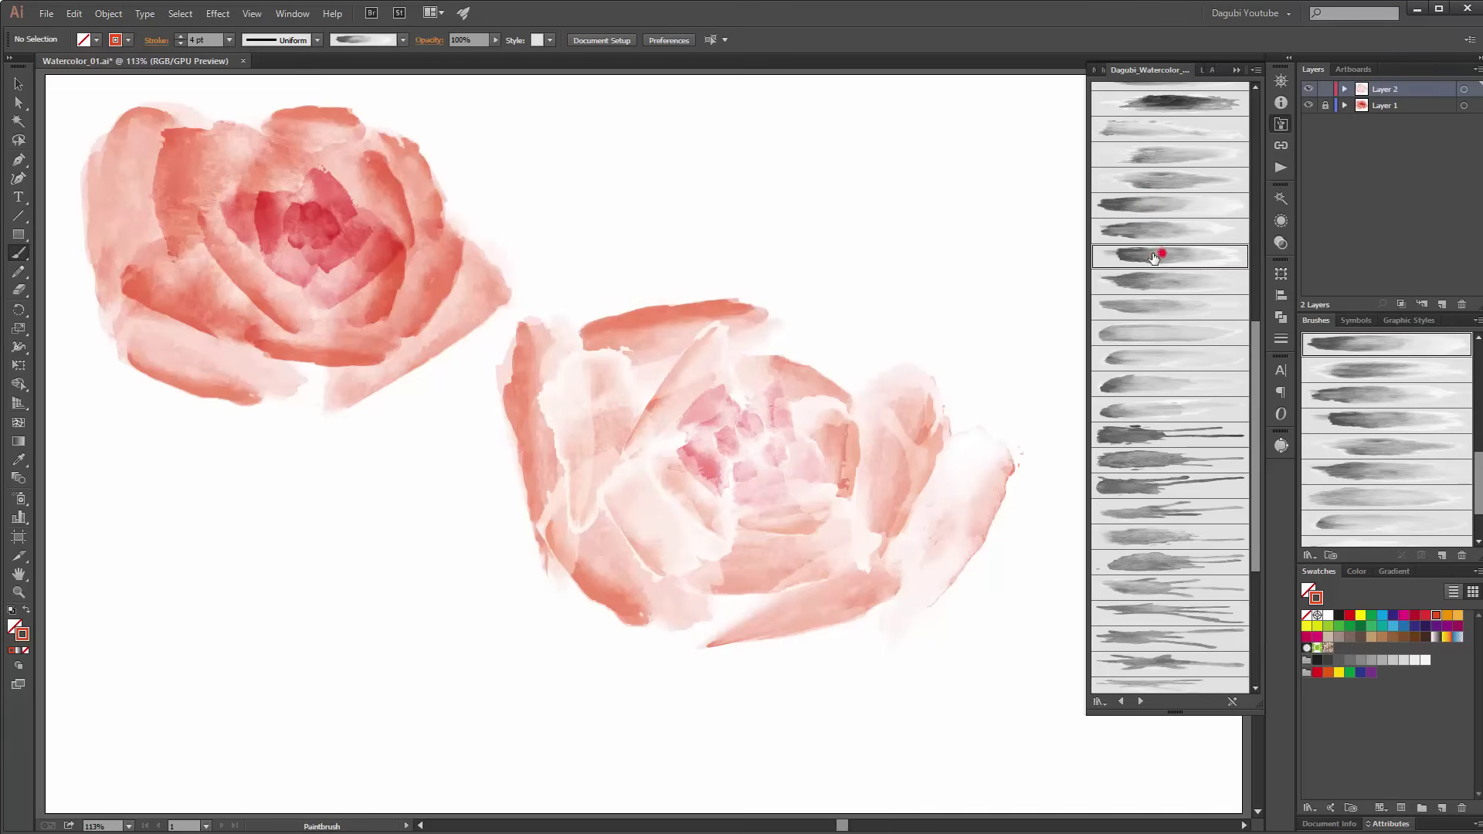
drag(889, 334, 812, 423)
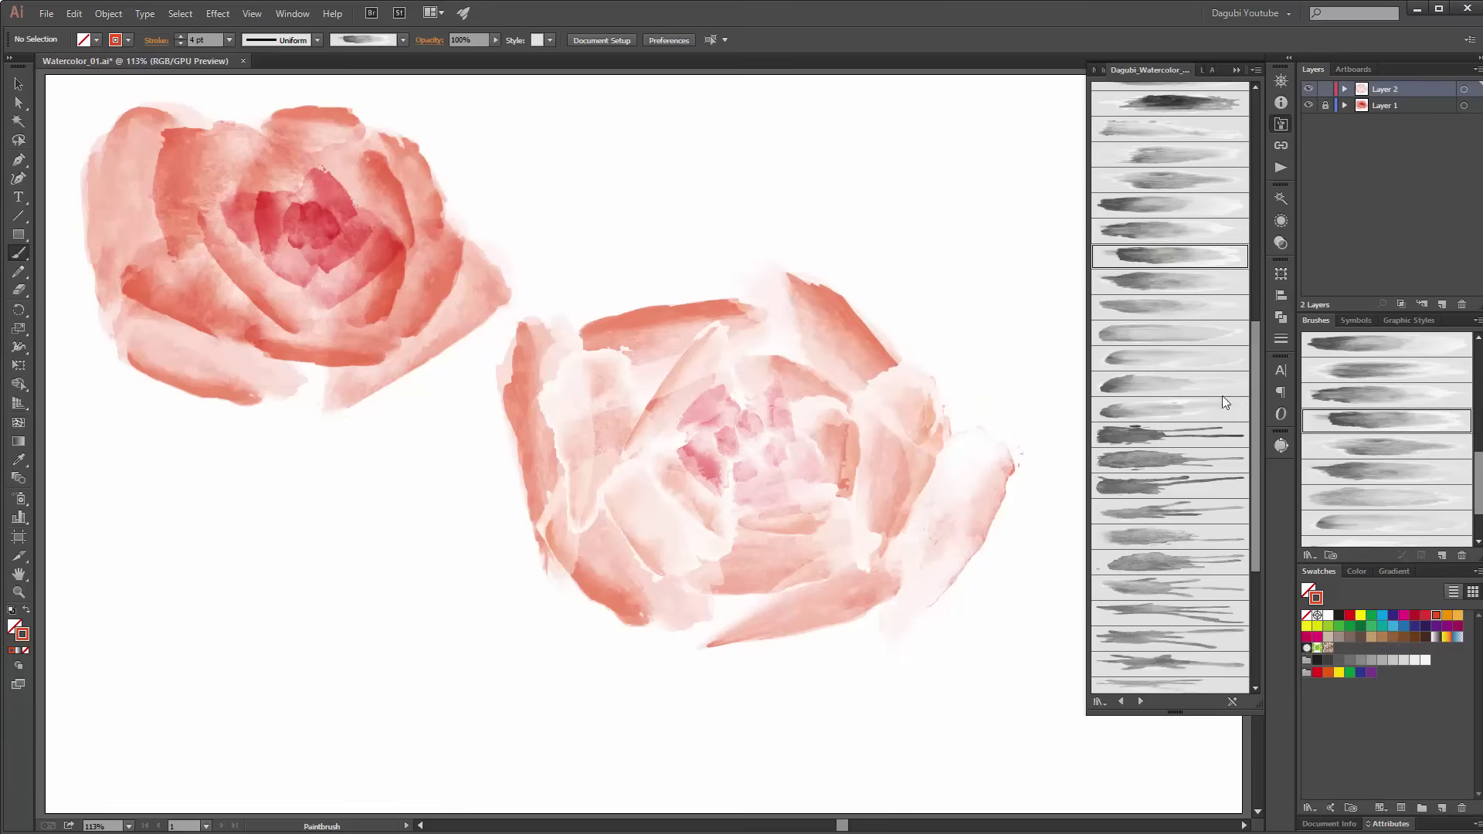
click(1237, 71)
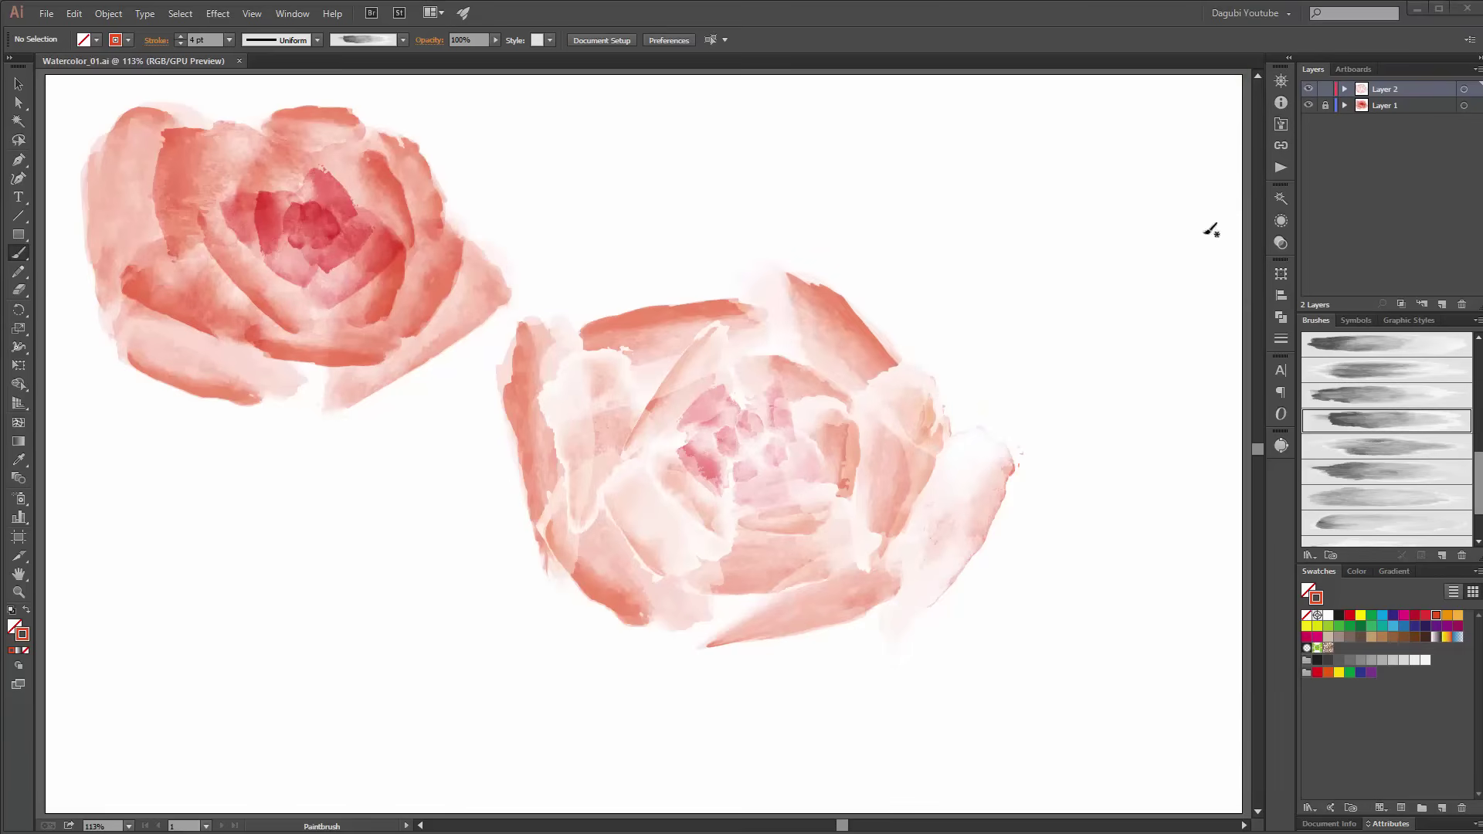
Step: Reopen the brush library, paint a large 4 pt petal at the flower's outer lower left, reposition it slightly and deselect it
click(1281, 124)
scroll(1258, 386, down, 5)
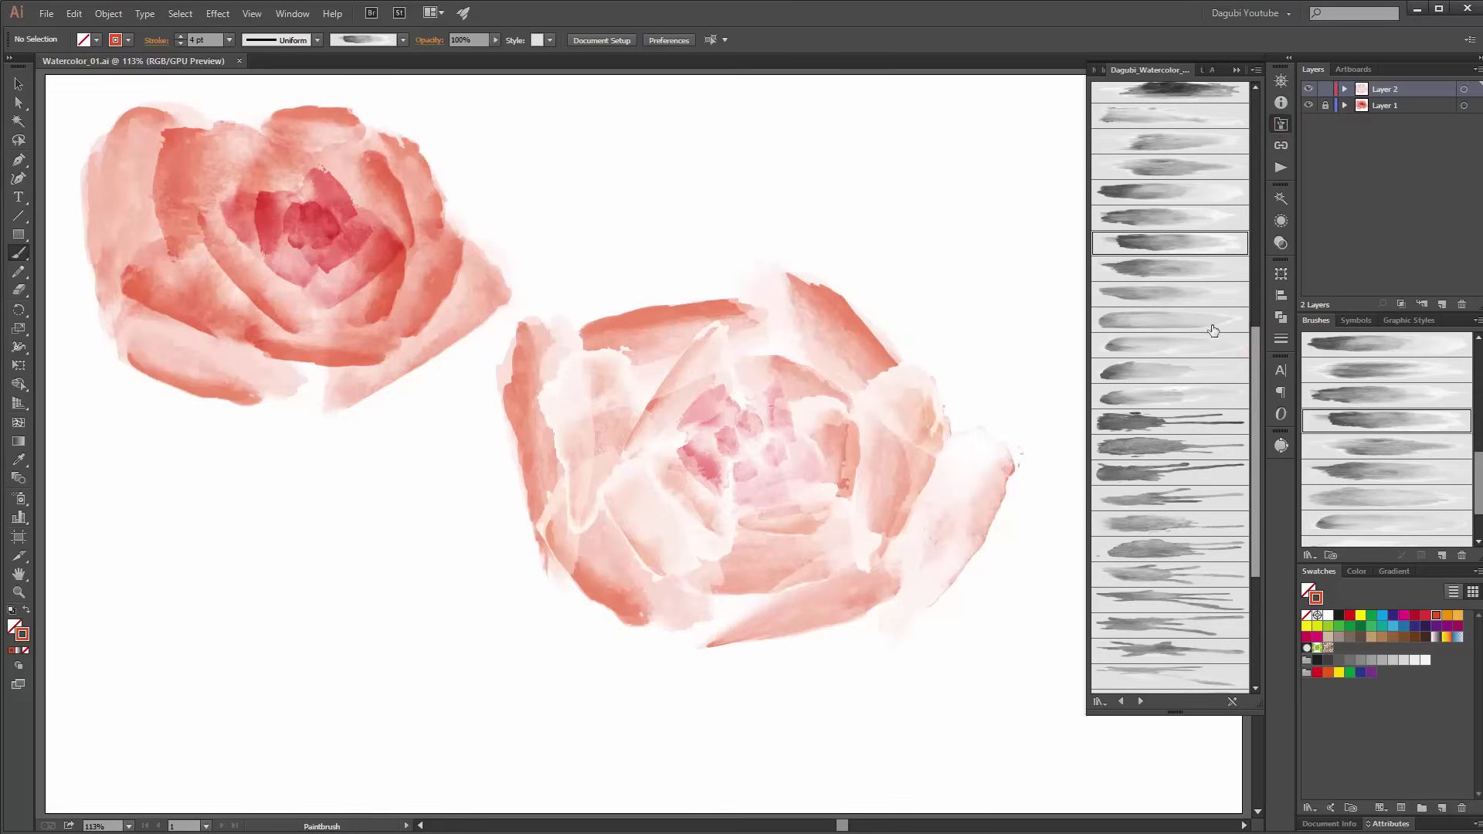
click(1154, 268)
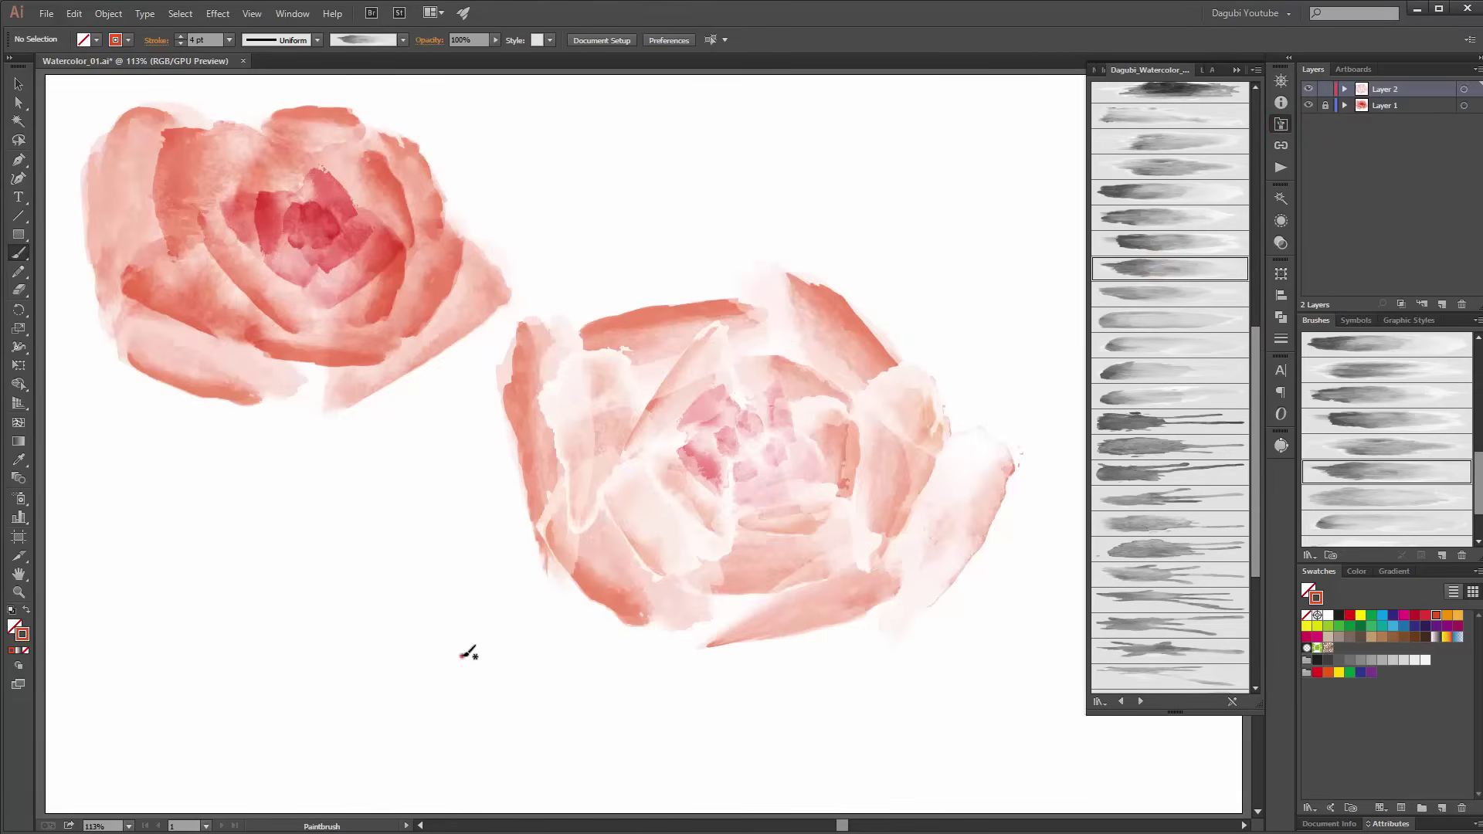
drag(467, 653, 618, 518)
ctrl+click(525, 630)
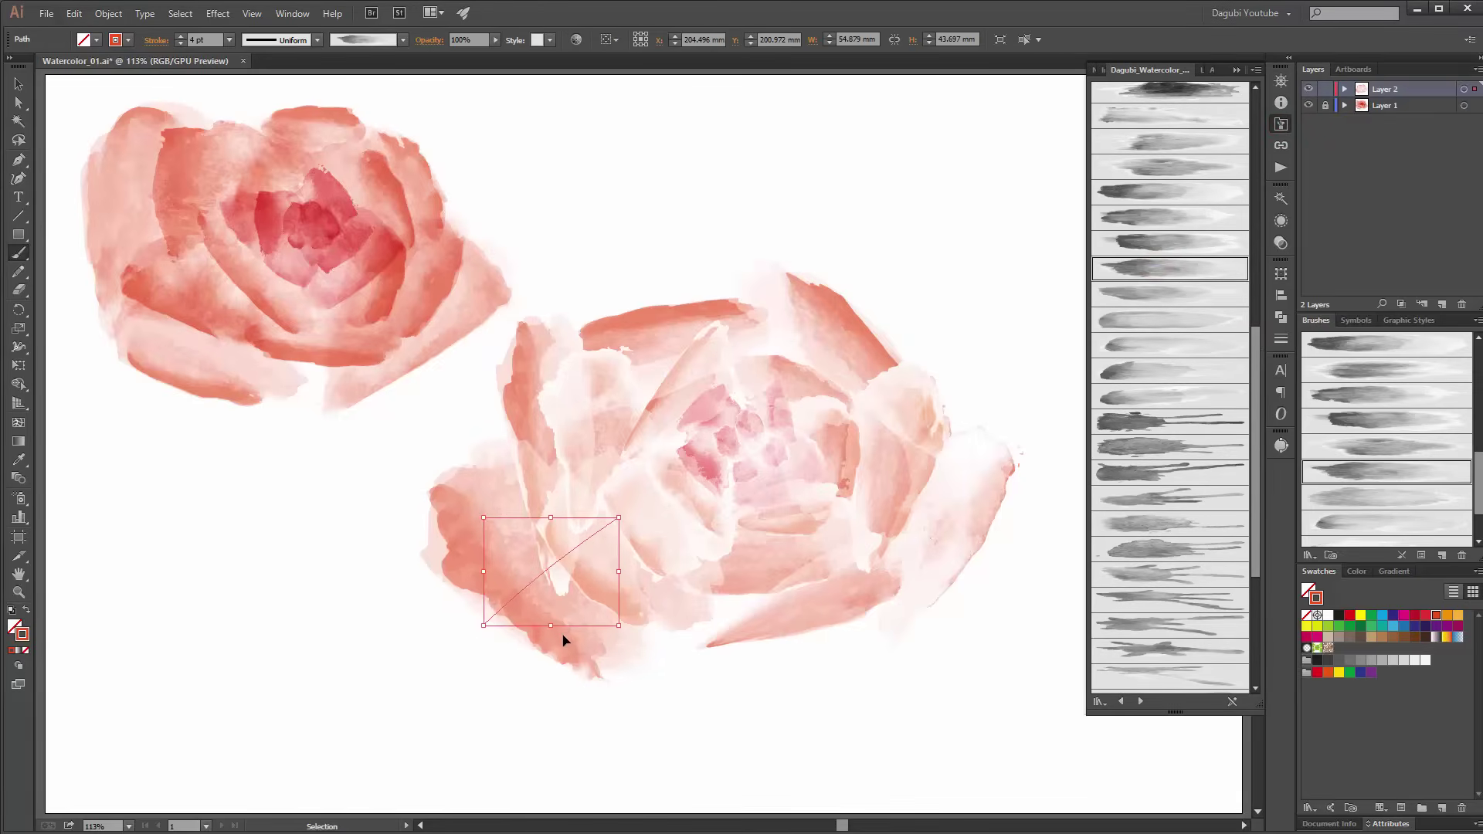
click(563, 638)
ctrl+click(1064, 701)
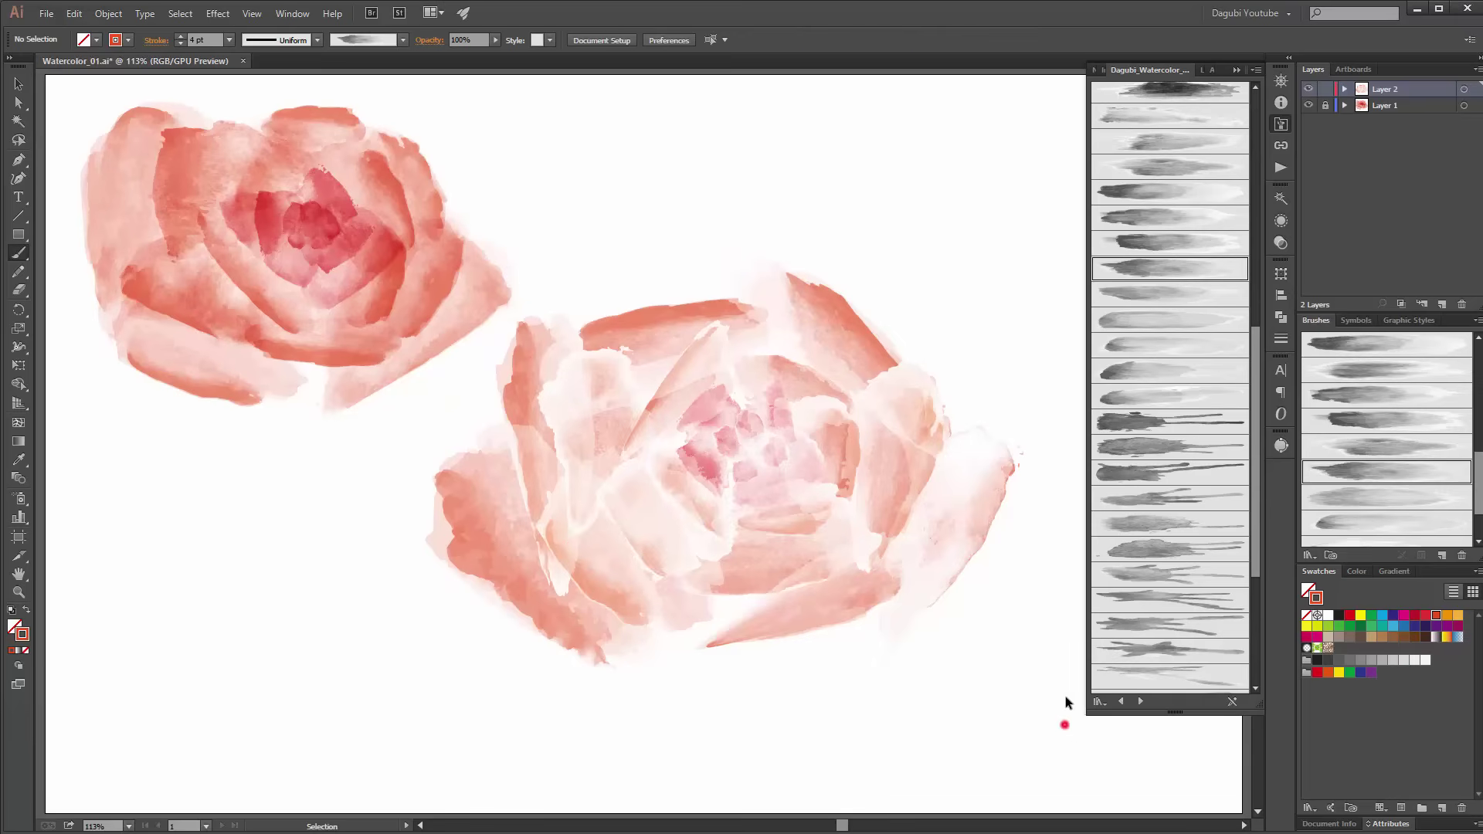
Step: Paint a large 4 pt petal below the flower with another brush, then rotate and move it to the bottom center and deselect it
click(1165, 242)
mouse_move(900, 708)
mouse_down()
mouse_move(878, 648)
mouse_move(710, 590)
mouse_up()
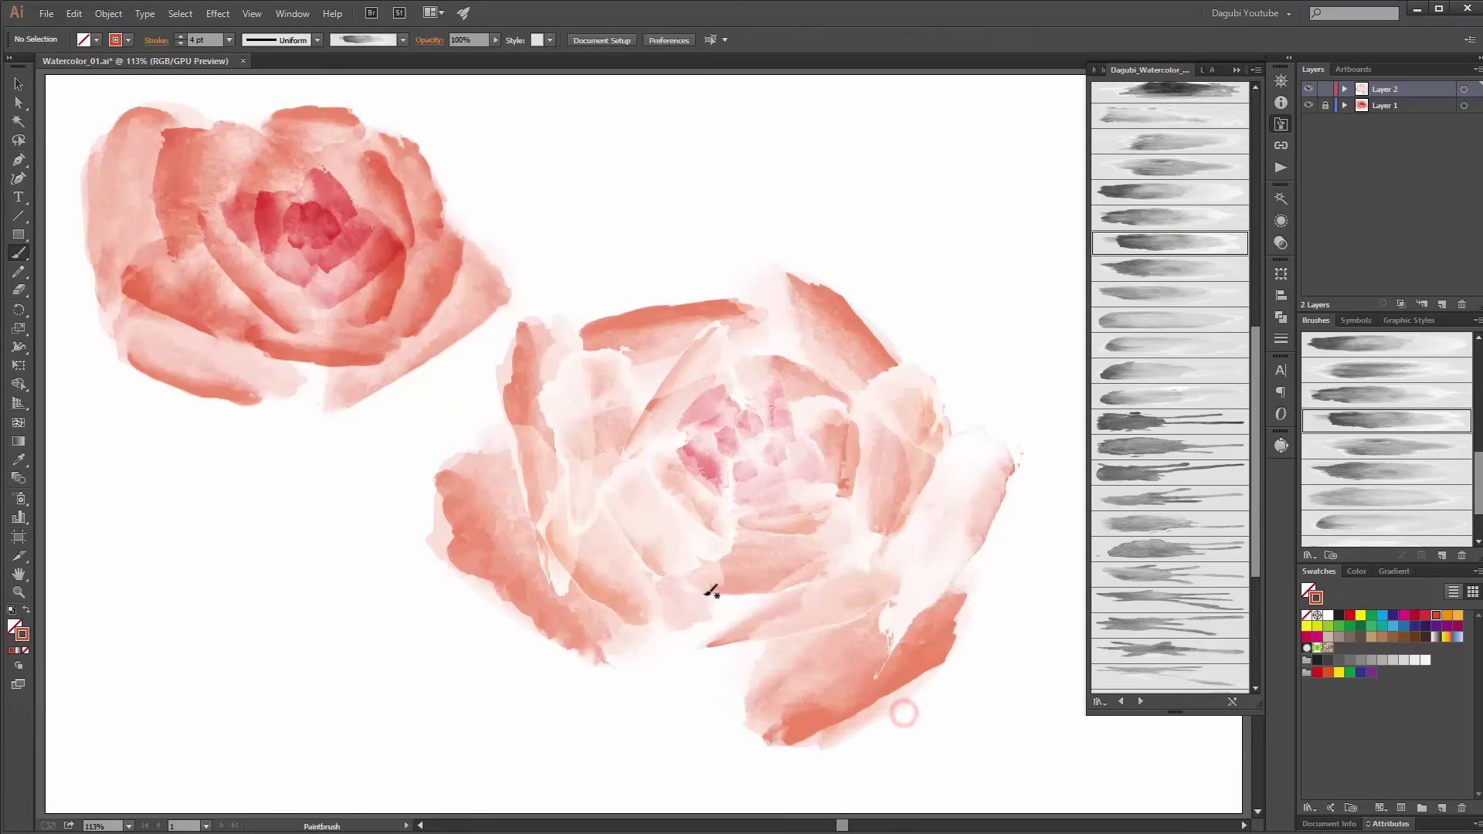
drag(821, 698, 864, 728)
mouse_move(844, 623)
mouse_down()
mouse_move(882, 728)
mouse_move(818, 686)
mouse_move(861, 731)
mouse_move(815, 695)
mouse_move(811, 720)
mouse_up()
key(ctrl+z)
drag(896, 549, 926, 593)
drag(794, 690, 743, 685)
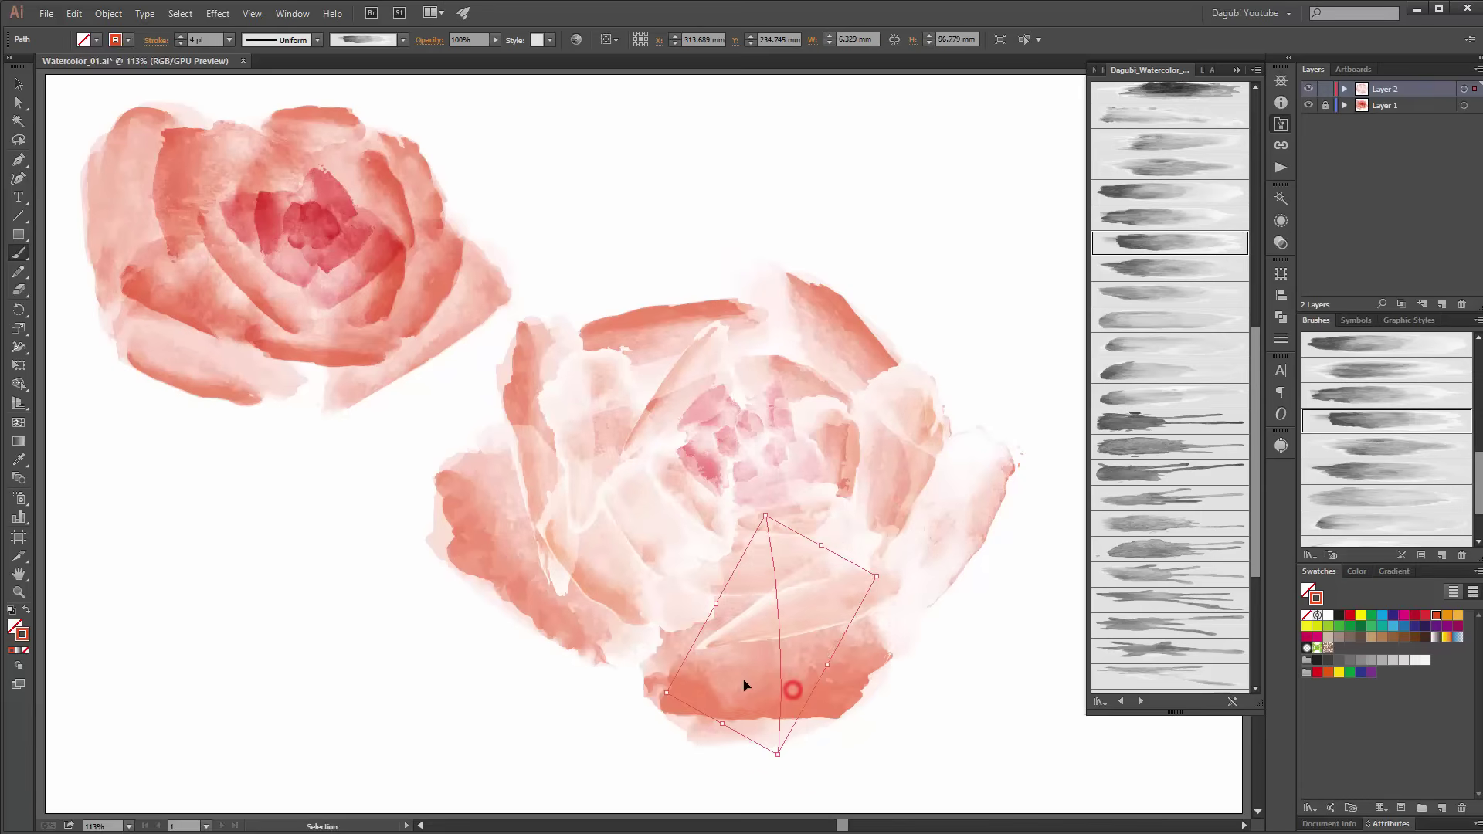
click(747, 688)
click(1056, 677)
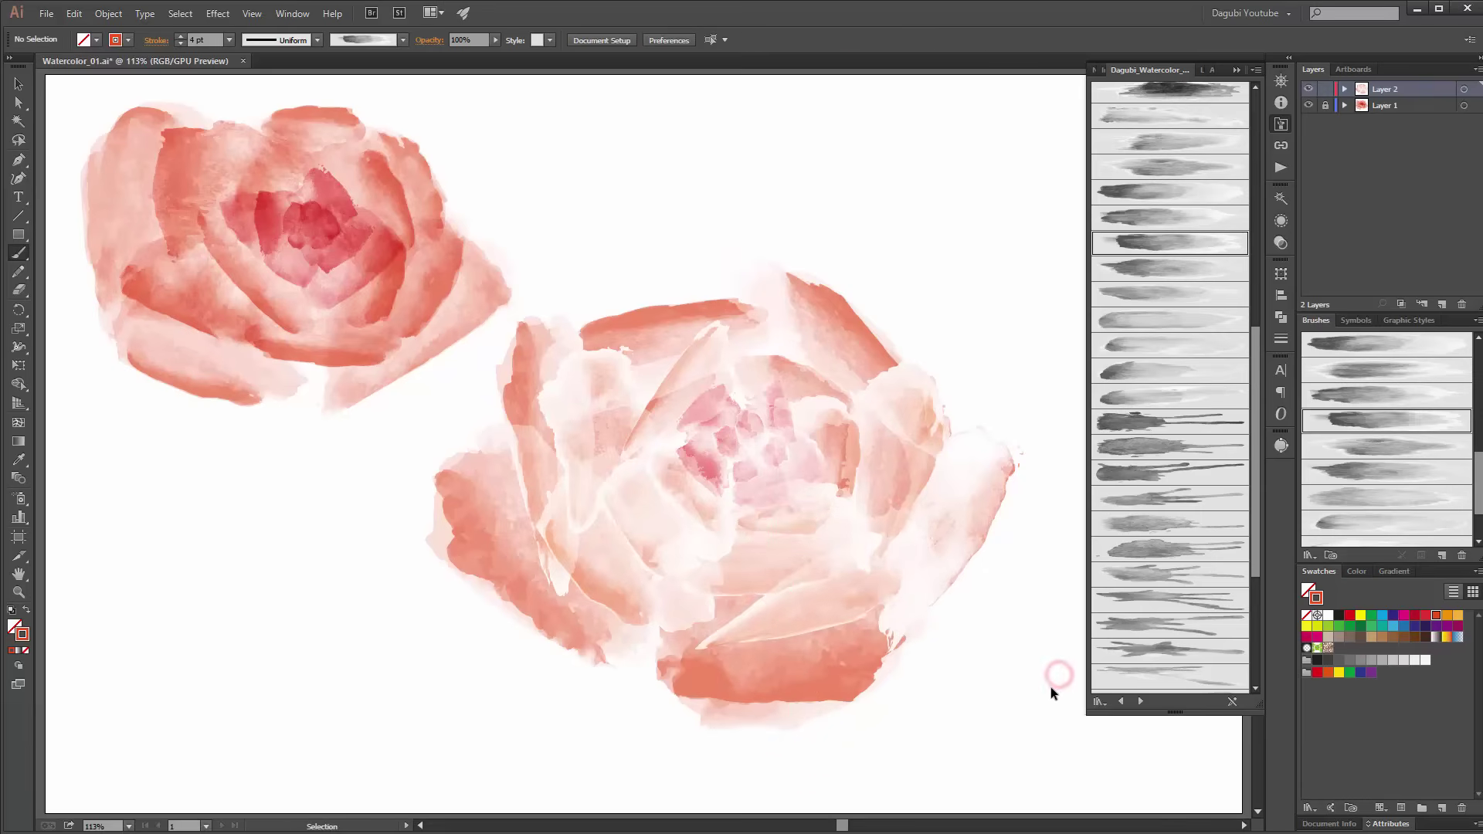
Step: Collapse the brush library, select all artwork on Layer 2 and scale it down to about 168 × 156 mm with Free Transform
click(1236, 65)
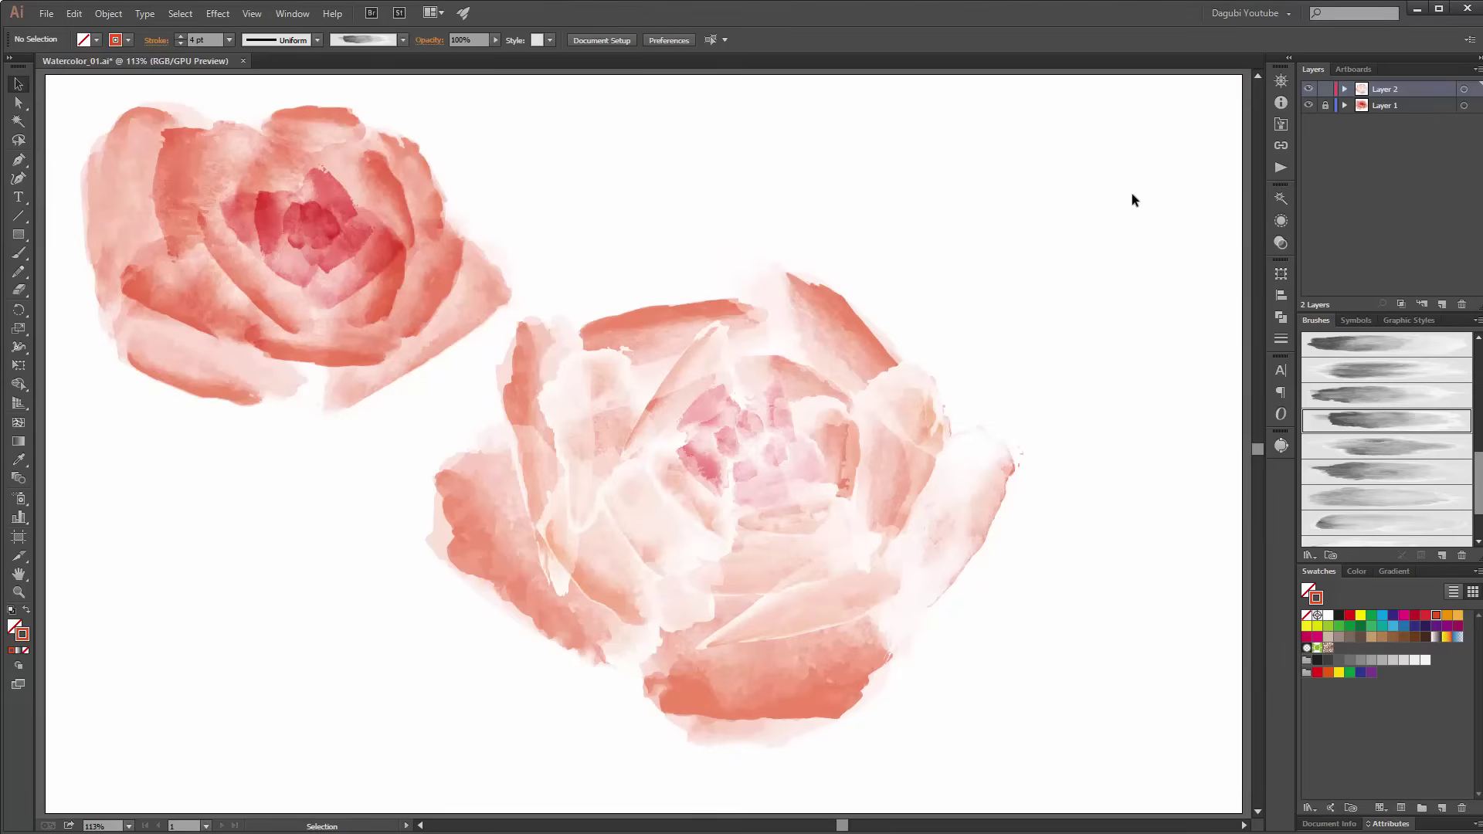
click(1463, 89)
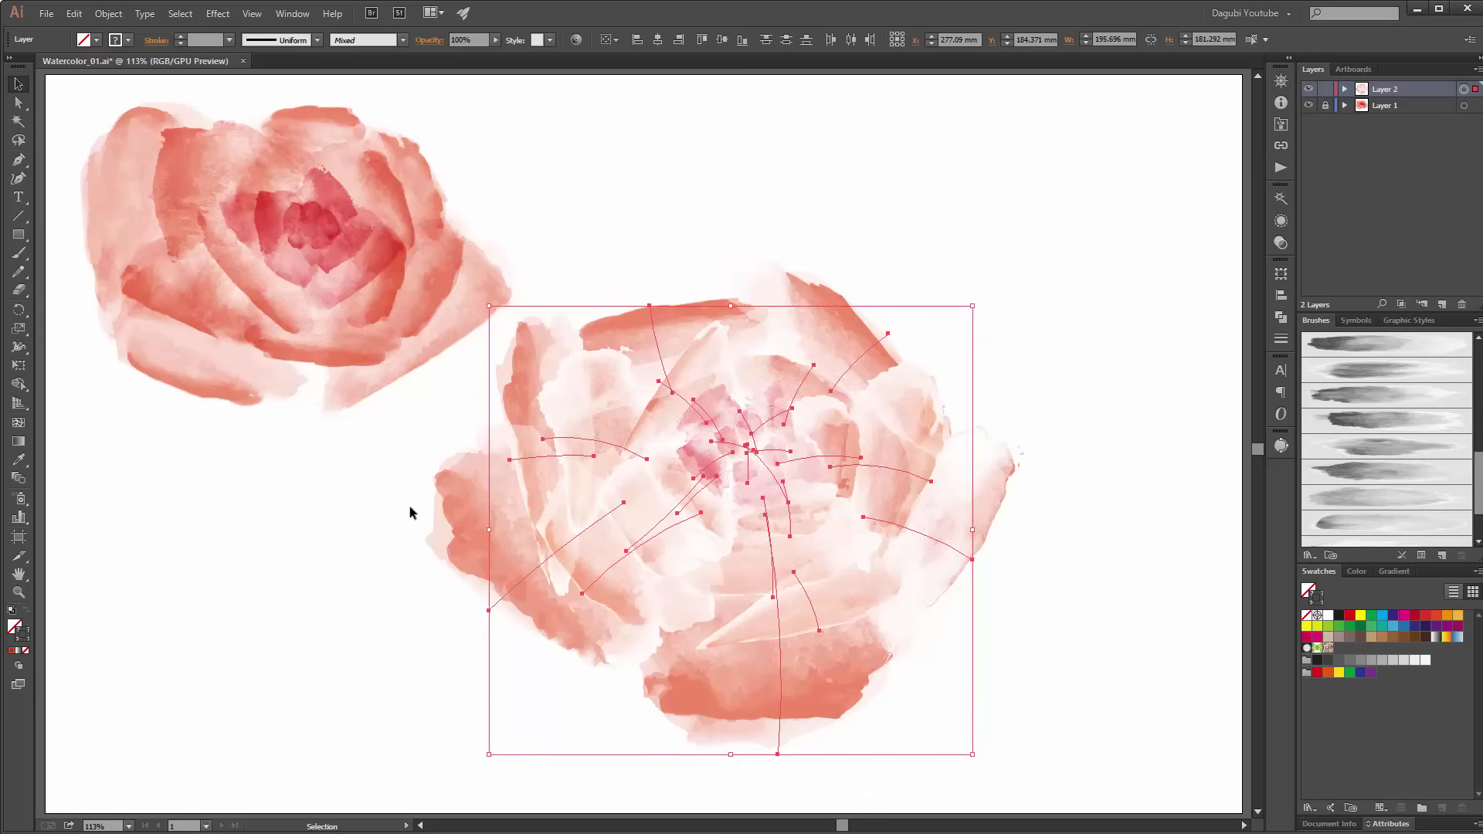
click(20, 366)
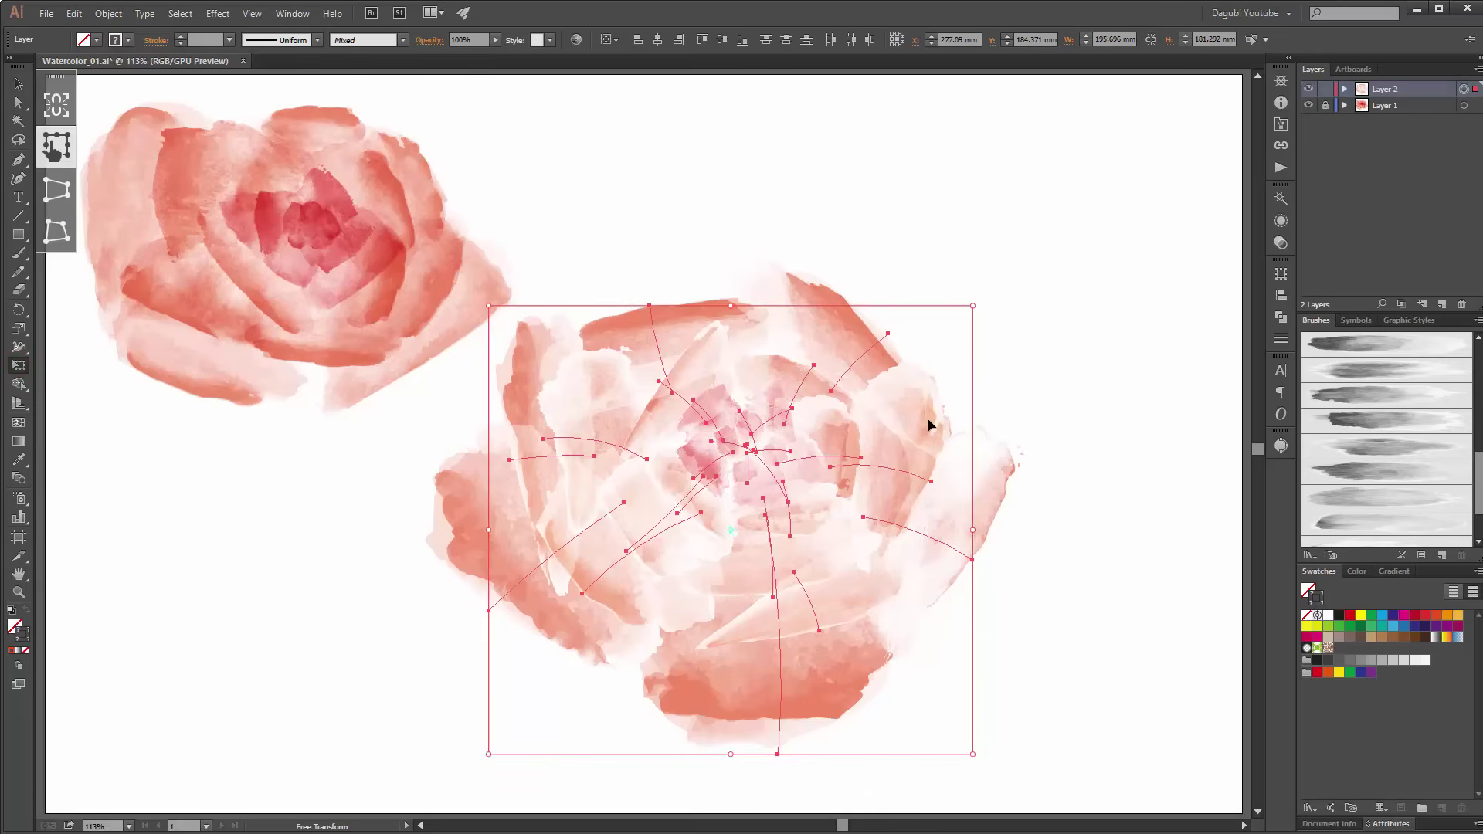
drag(972, 307, 896, 363)
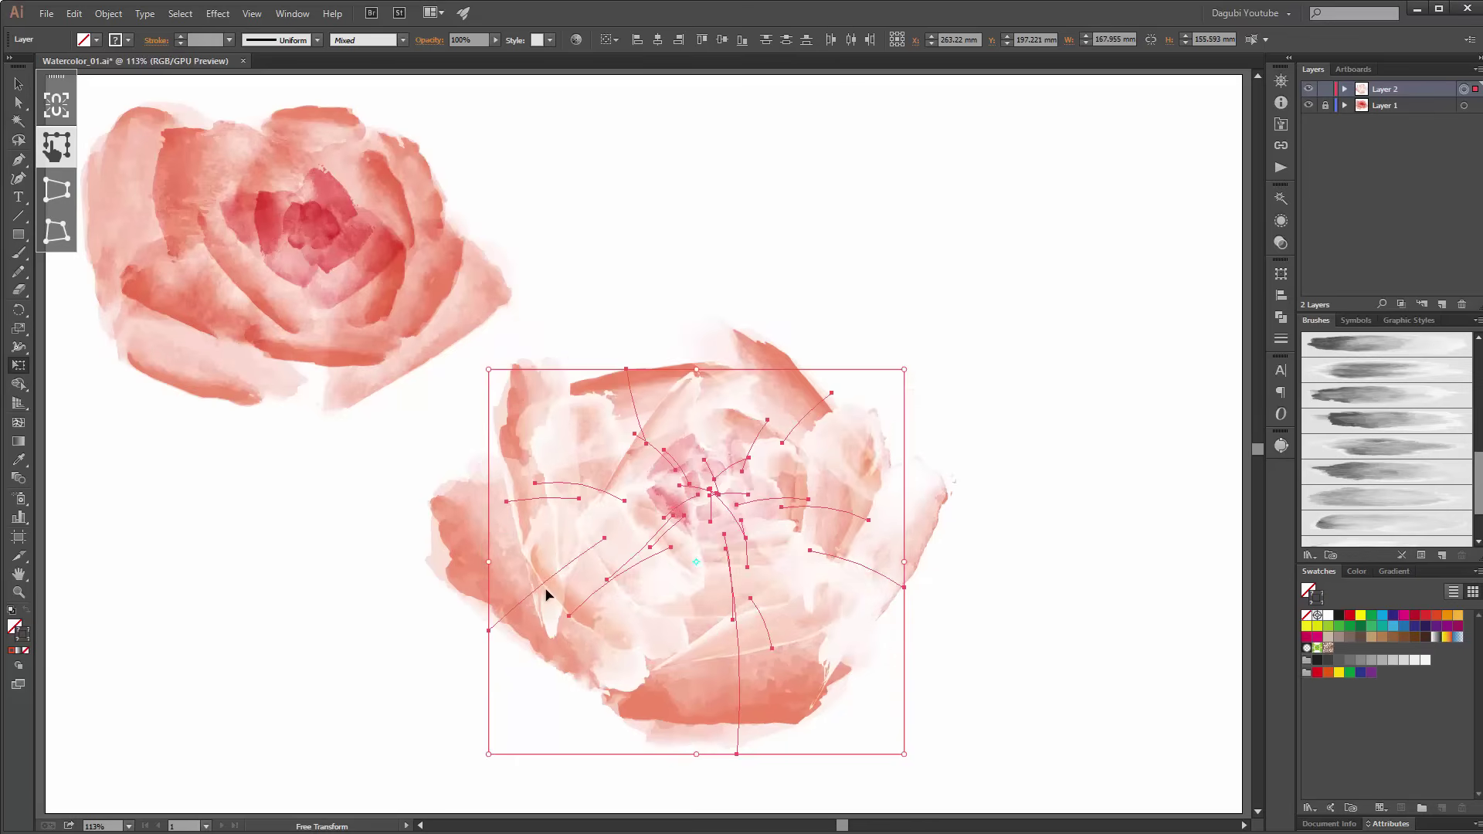
Step: Scale the Layer 2 flower up to about 181 × 168 mm and move it slightly down
mouse_move(902, 371)
mouse_down()
mouse_move(757, 473)
mouse_move(660, 593)
mouse_move(811, 474)
mouse_move(1056, 211)
mouse_move(1096, 189)
mouse_move(932, 317)
mouse_move(946, 334)
mouse_up()
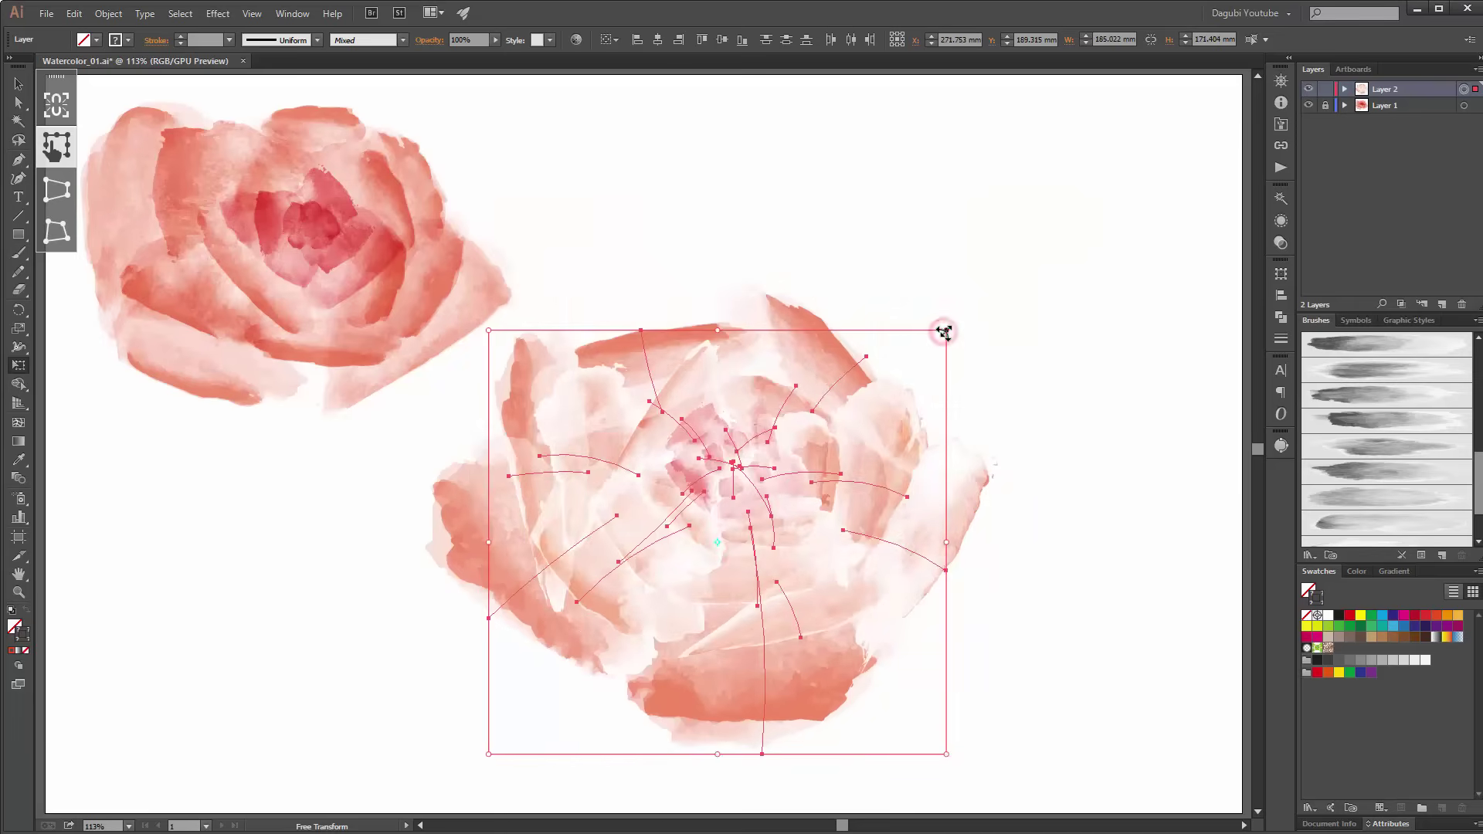
drag(942, 332, 934, 341)
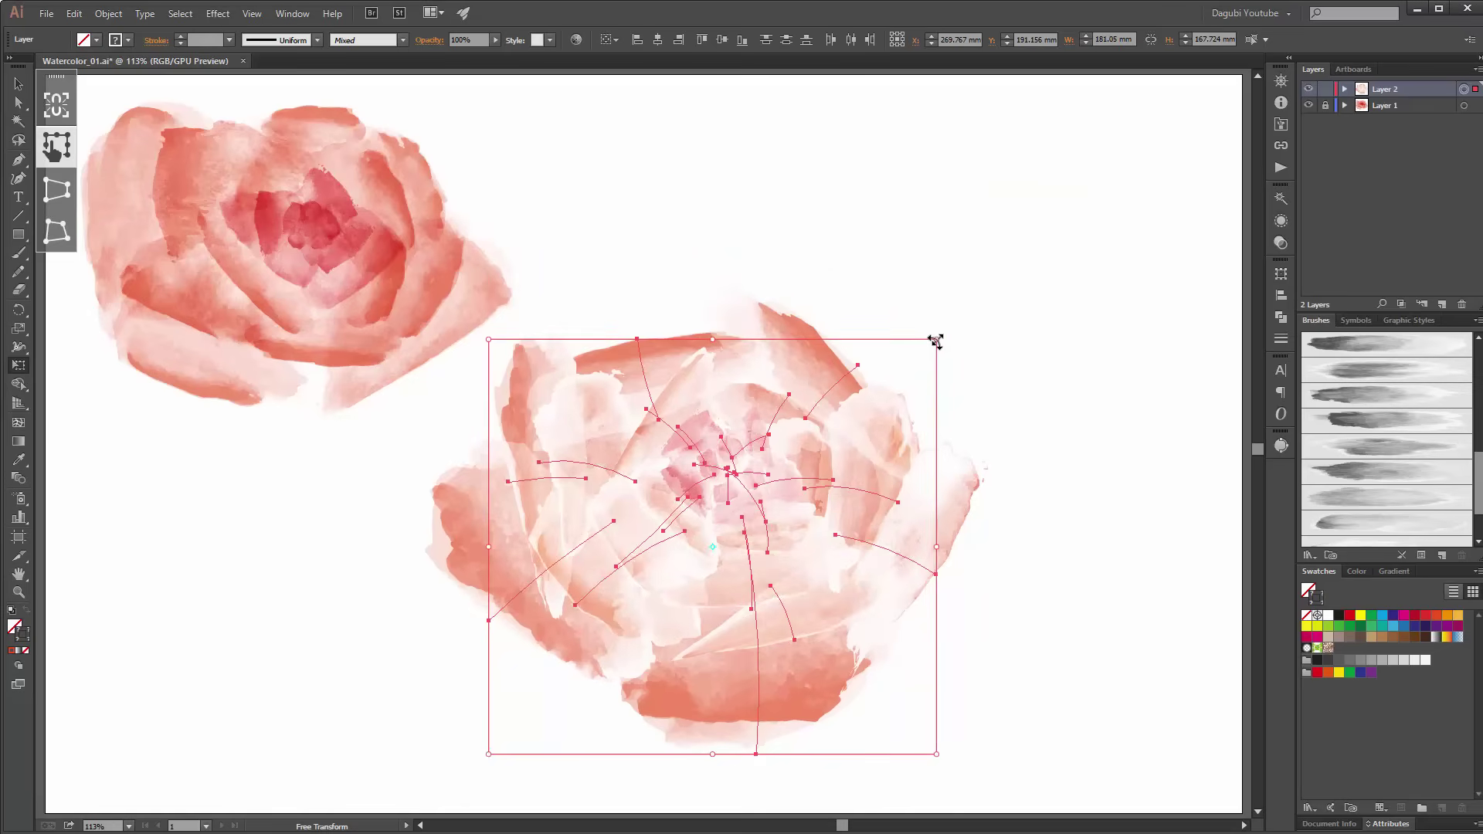
mouse_move(849, 459)
mouse_down()
mouse_move(831, 490)
mouse_move(848, 498)
mouse_up()
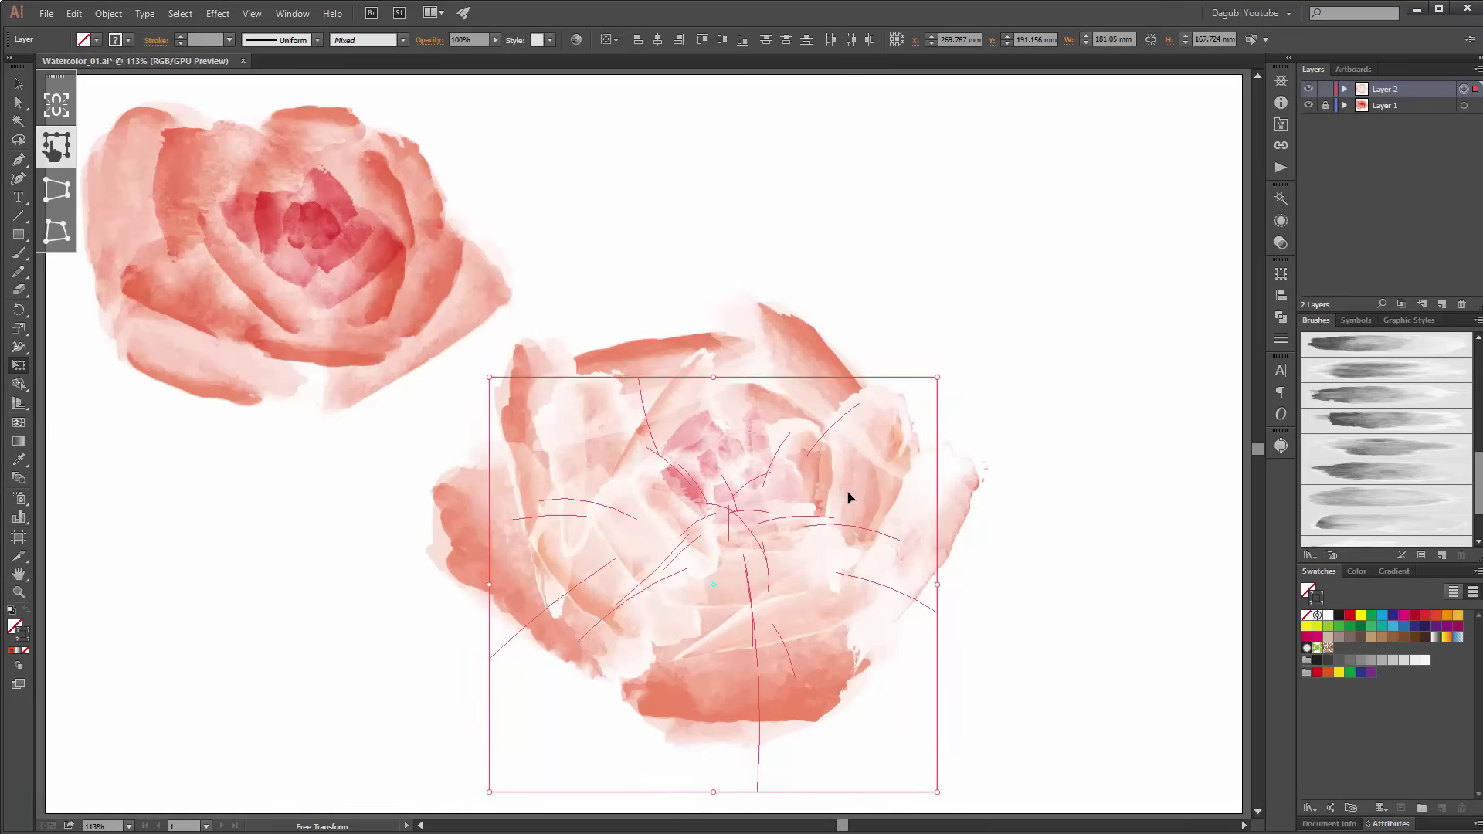
Step: Lock Layer 2, unlock Layer 1, and enlarge its flower to about 161 × 127 mm, placing it lower, close to the other flower
click(1326, 105)
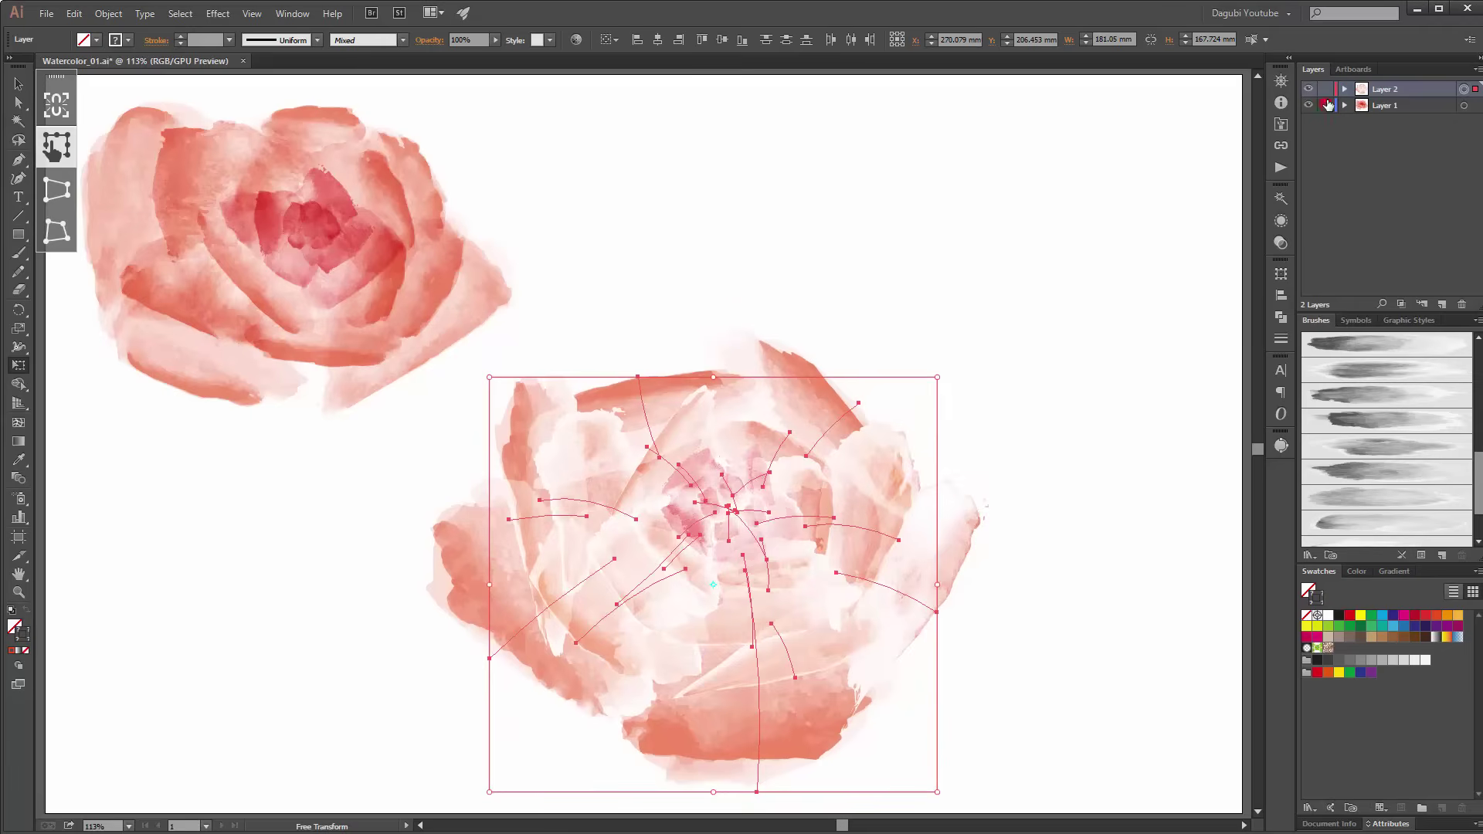
click(1325, 89)
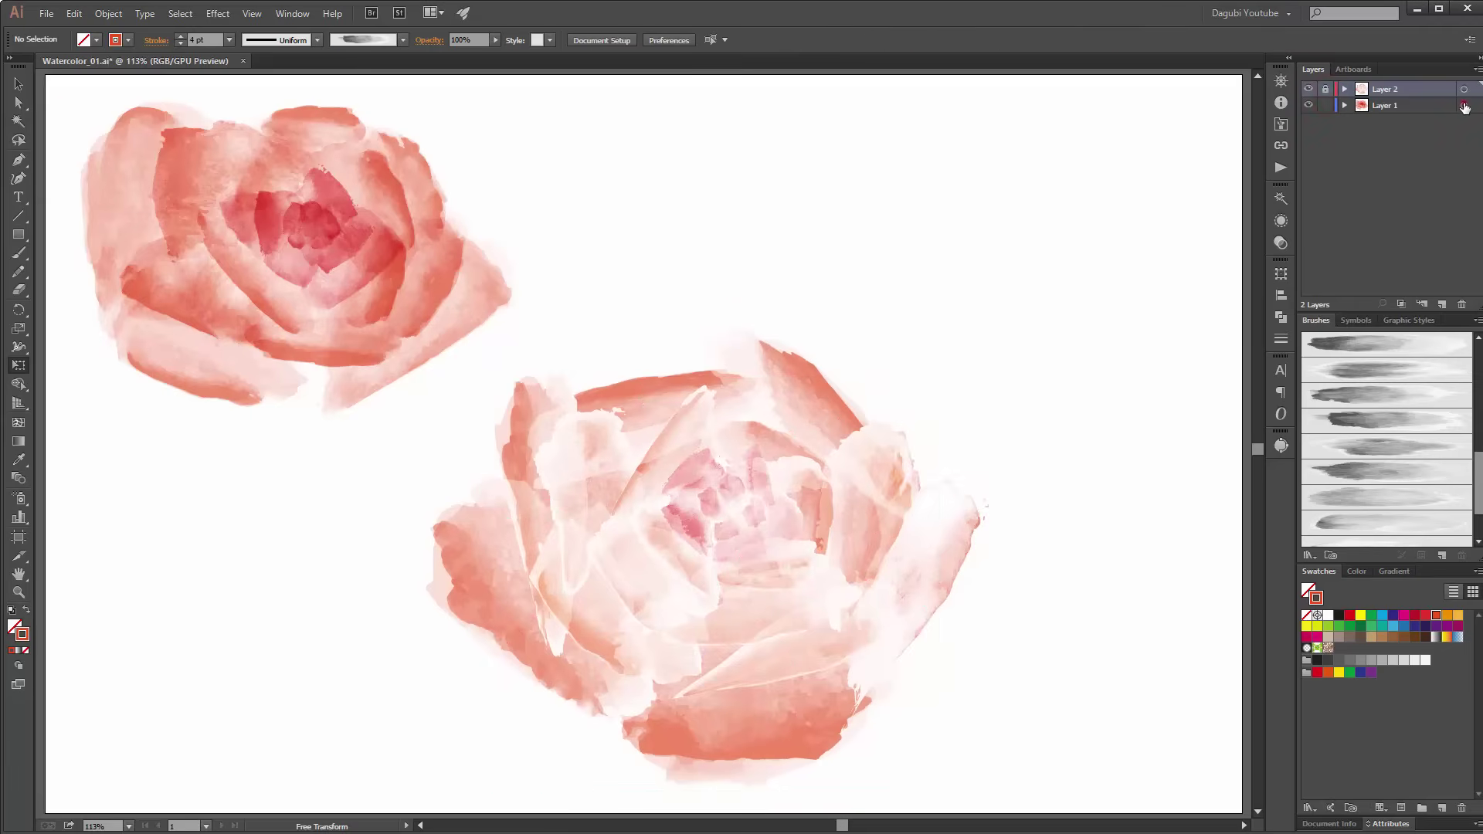
click(1463, 105)
drag(354, 155, 385, 218)
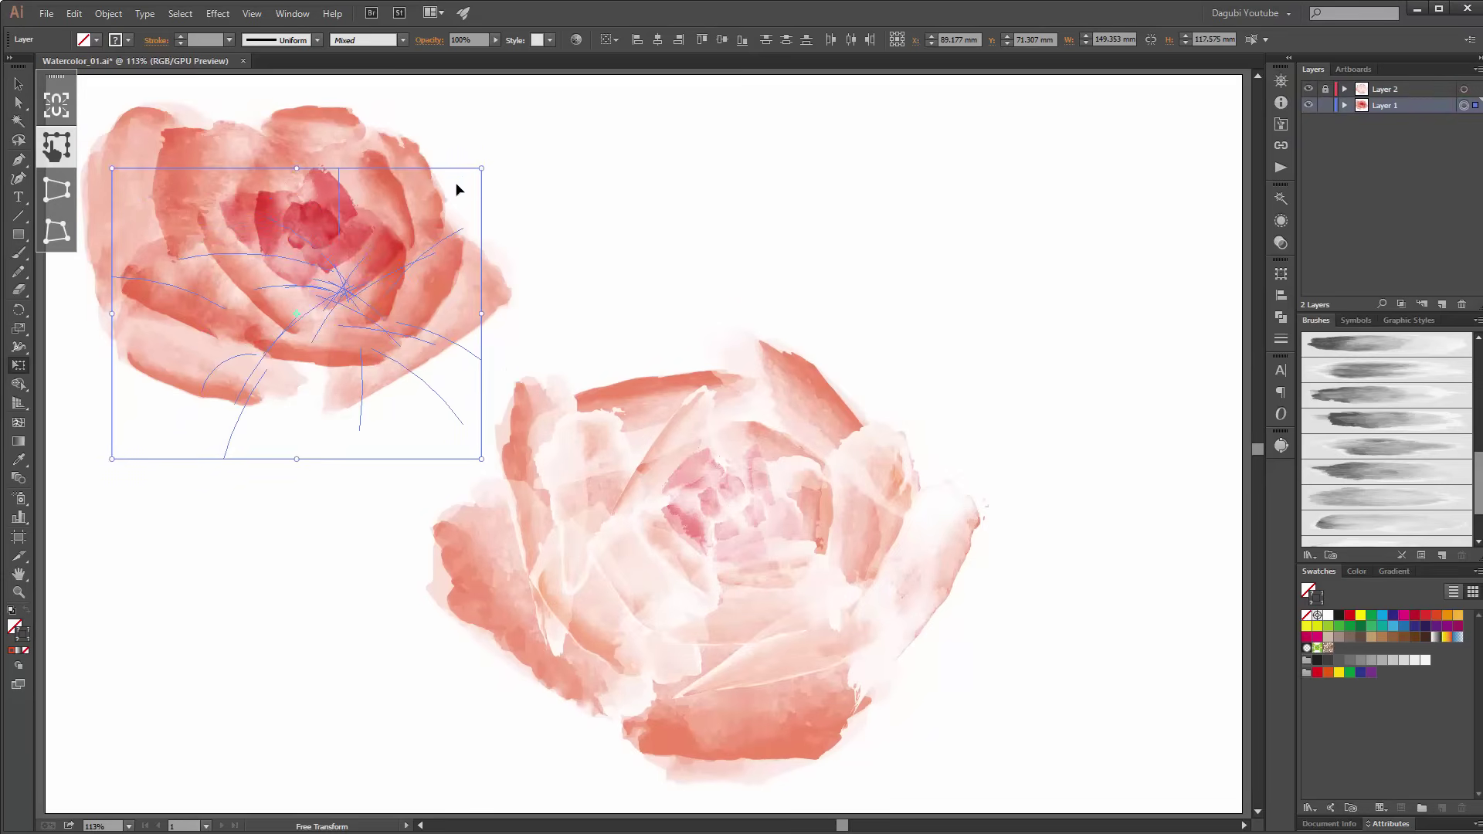
drag(480, 167, 510, 145)
drag(487, 286, 460, 346)
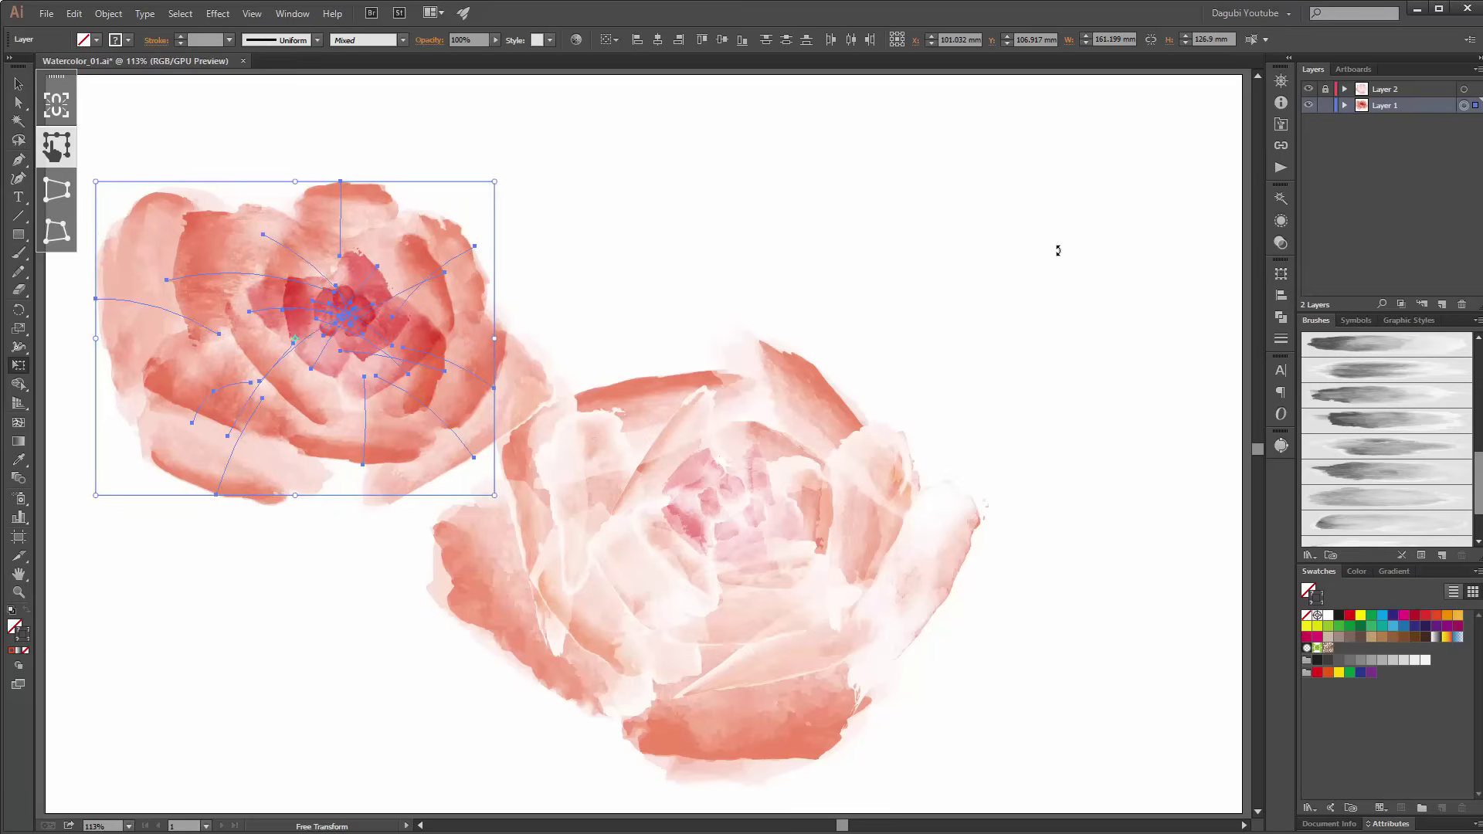
Step: Lock Layer 1, create a new layer and move it beneath Layer 1 in the layer order
click(1325, 105)
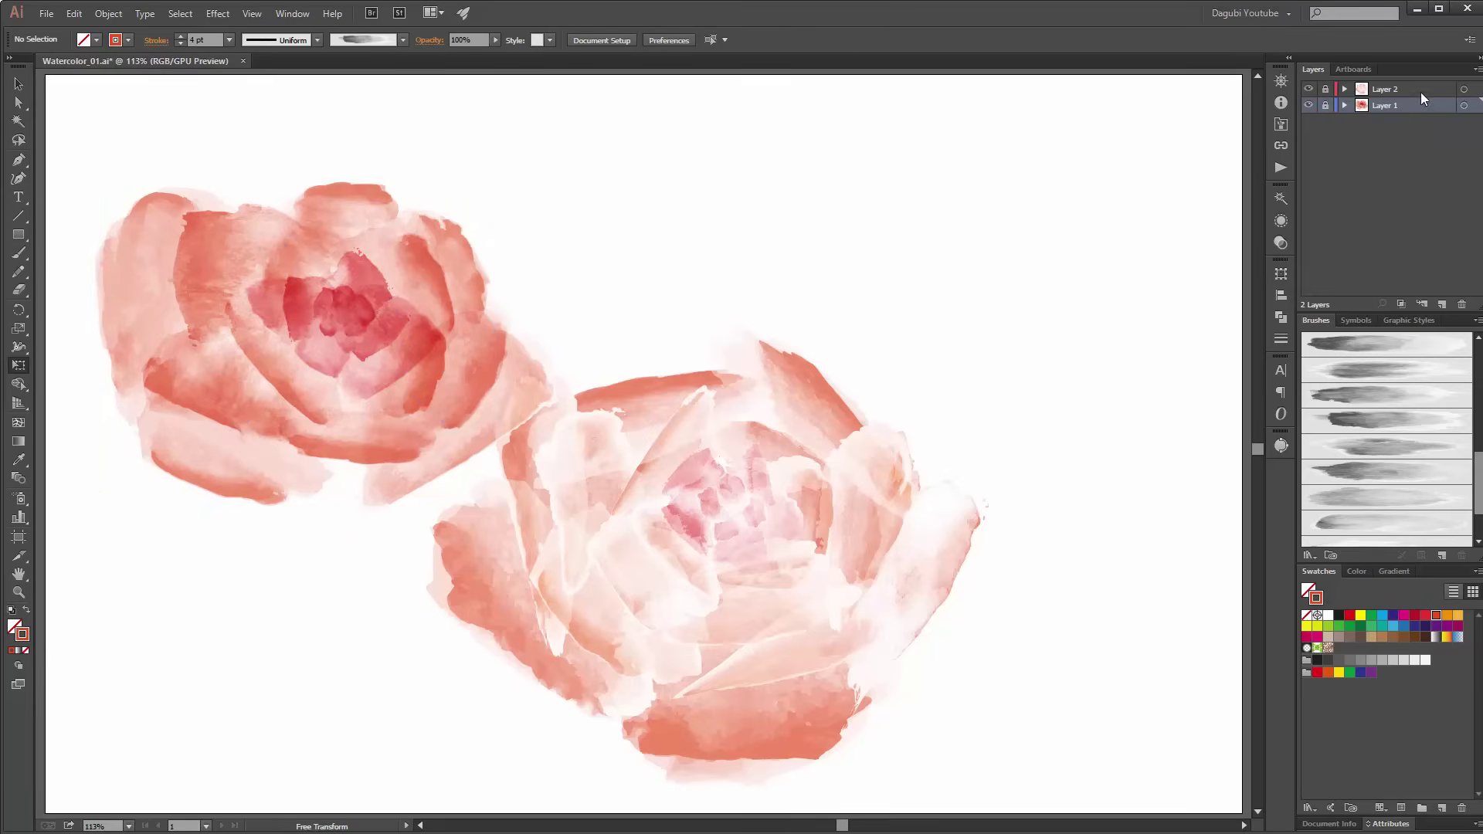
click(1441, 303)
drag(1428, 102, 1429, 133)
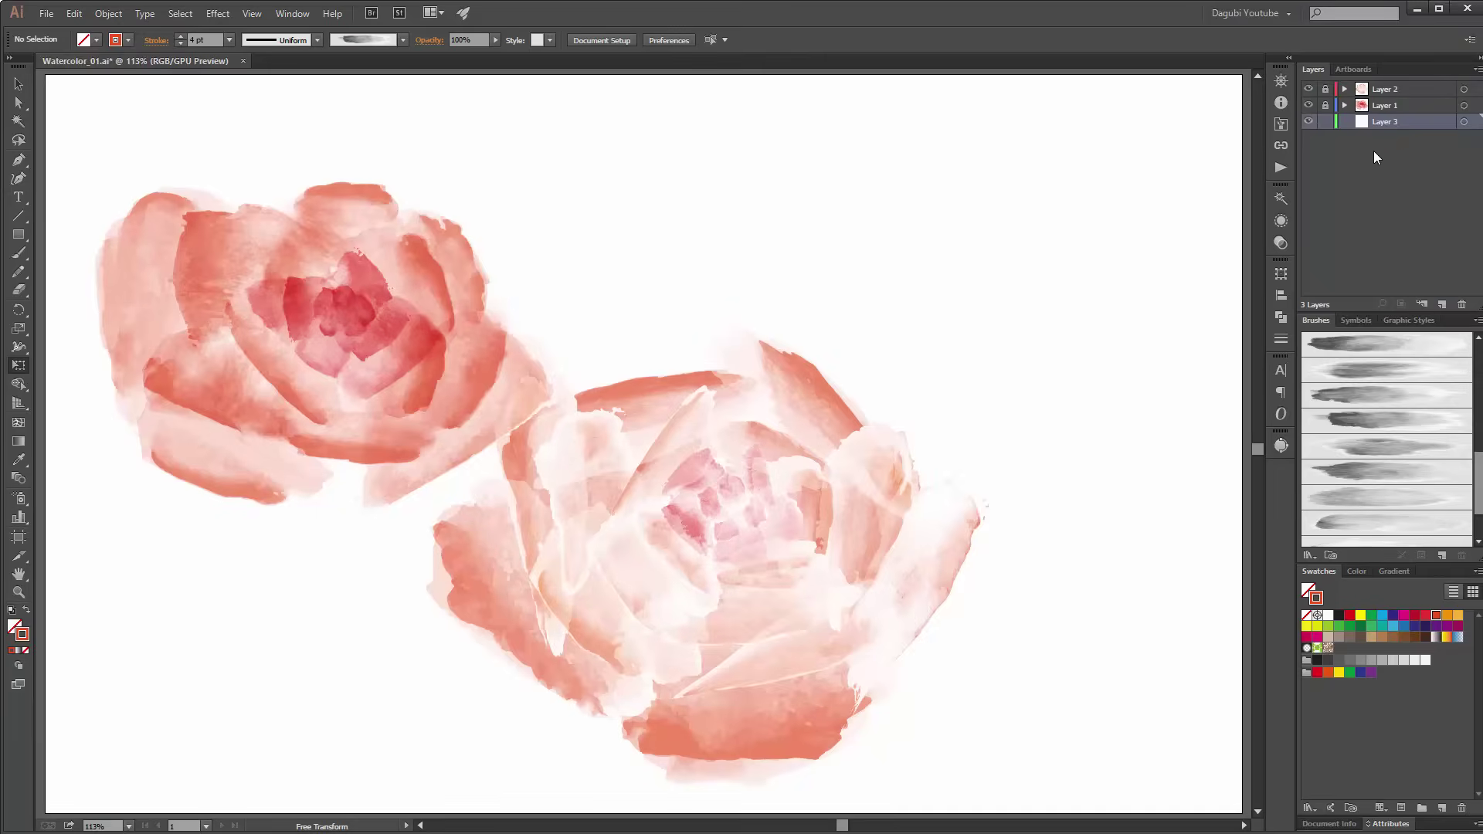
Step: Turn on Smart Guides and draw a rectangle of about 484 × 299 mm covering the whole artboard on Layer 3
click(17, 237)
click(292, 15)
mouse_move(252, 14)
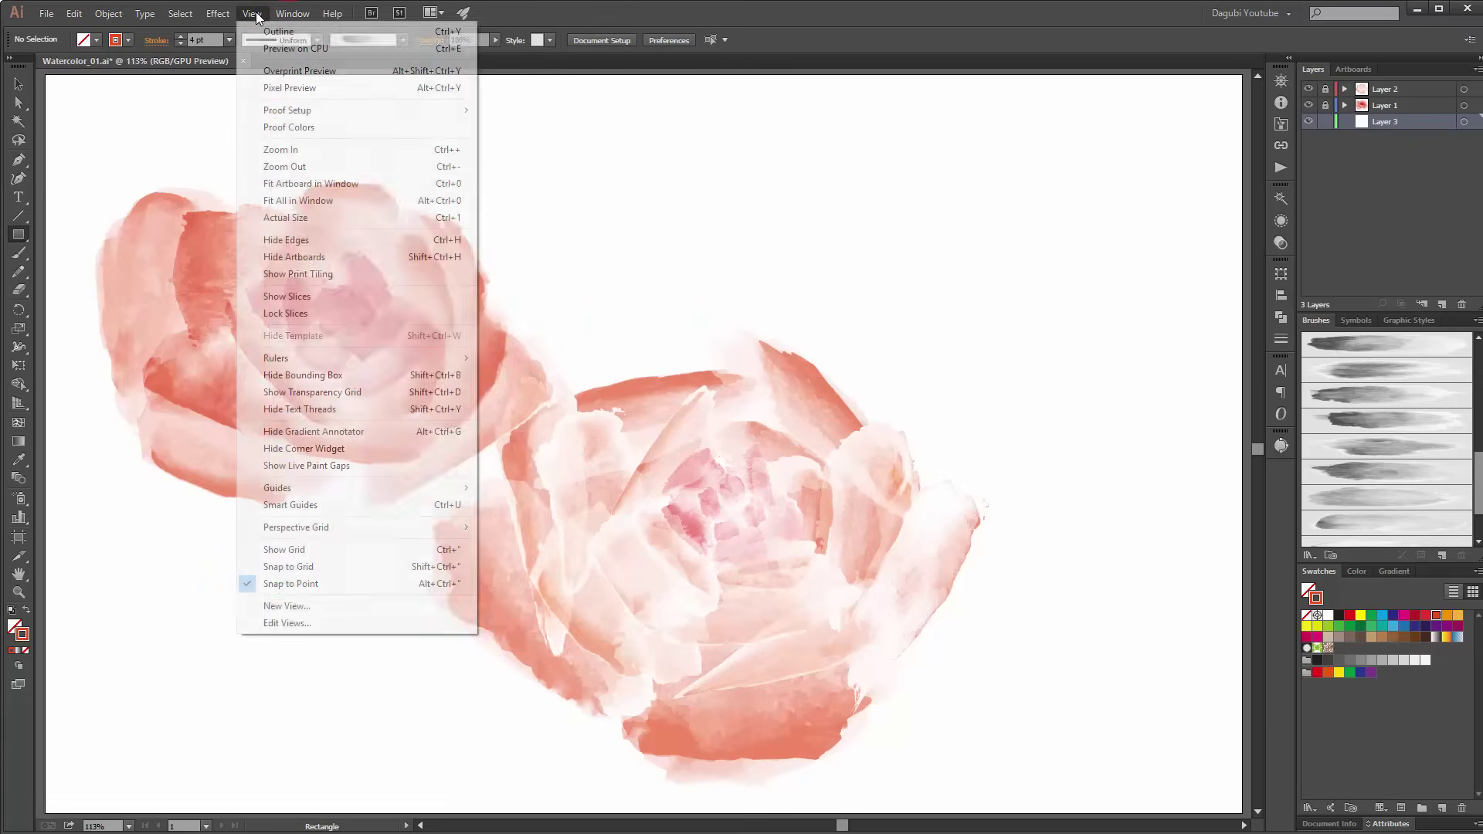
click(291, 506)
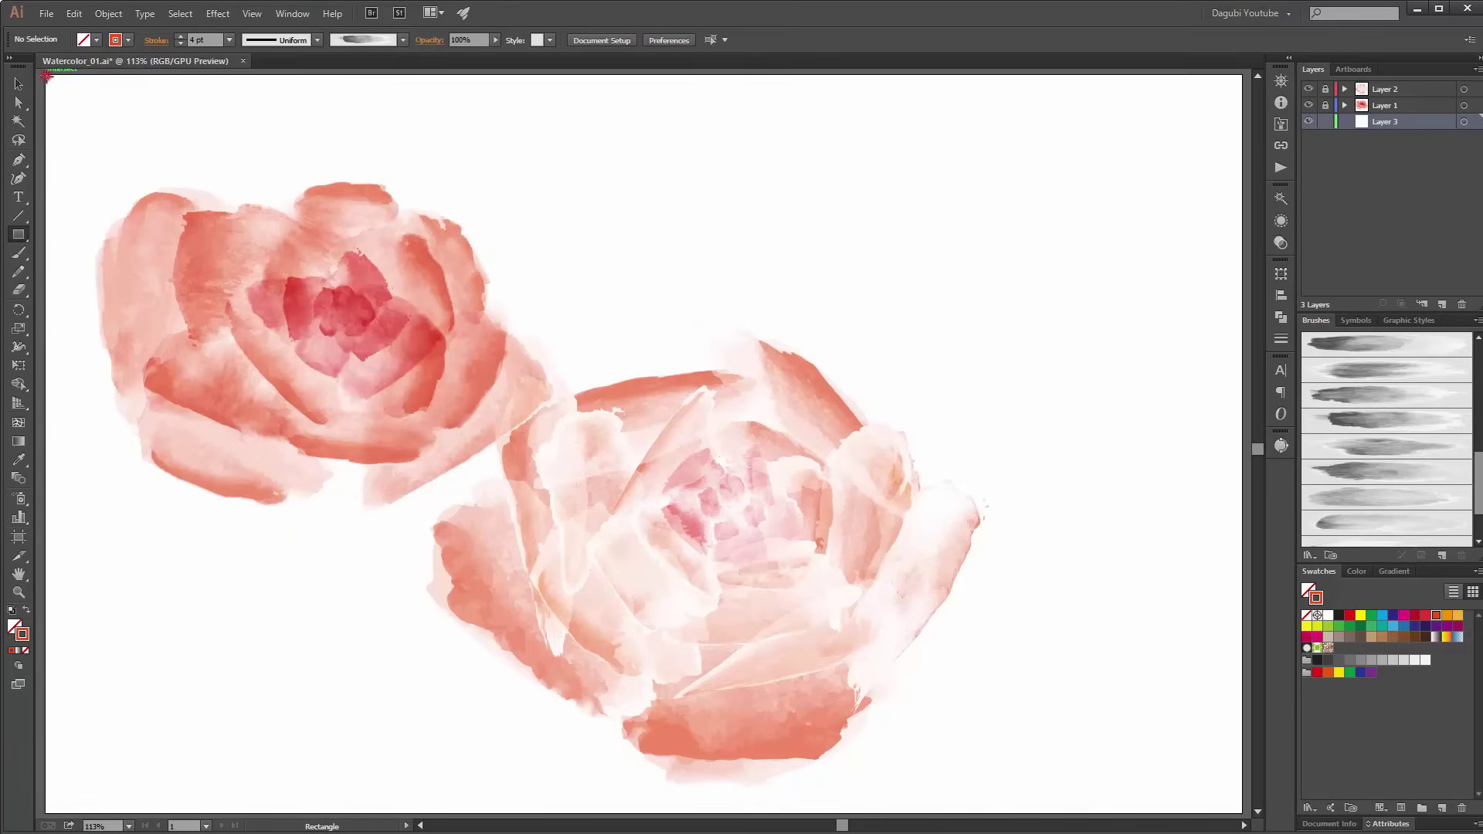
mouse_move(46, 75)
mouse_down()
mouse_move(232, 263)
mouse_move(844, 679)
mouse_move(1244, 810)
mouse_up()
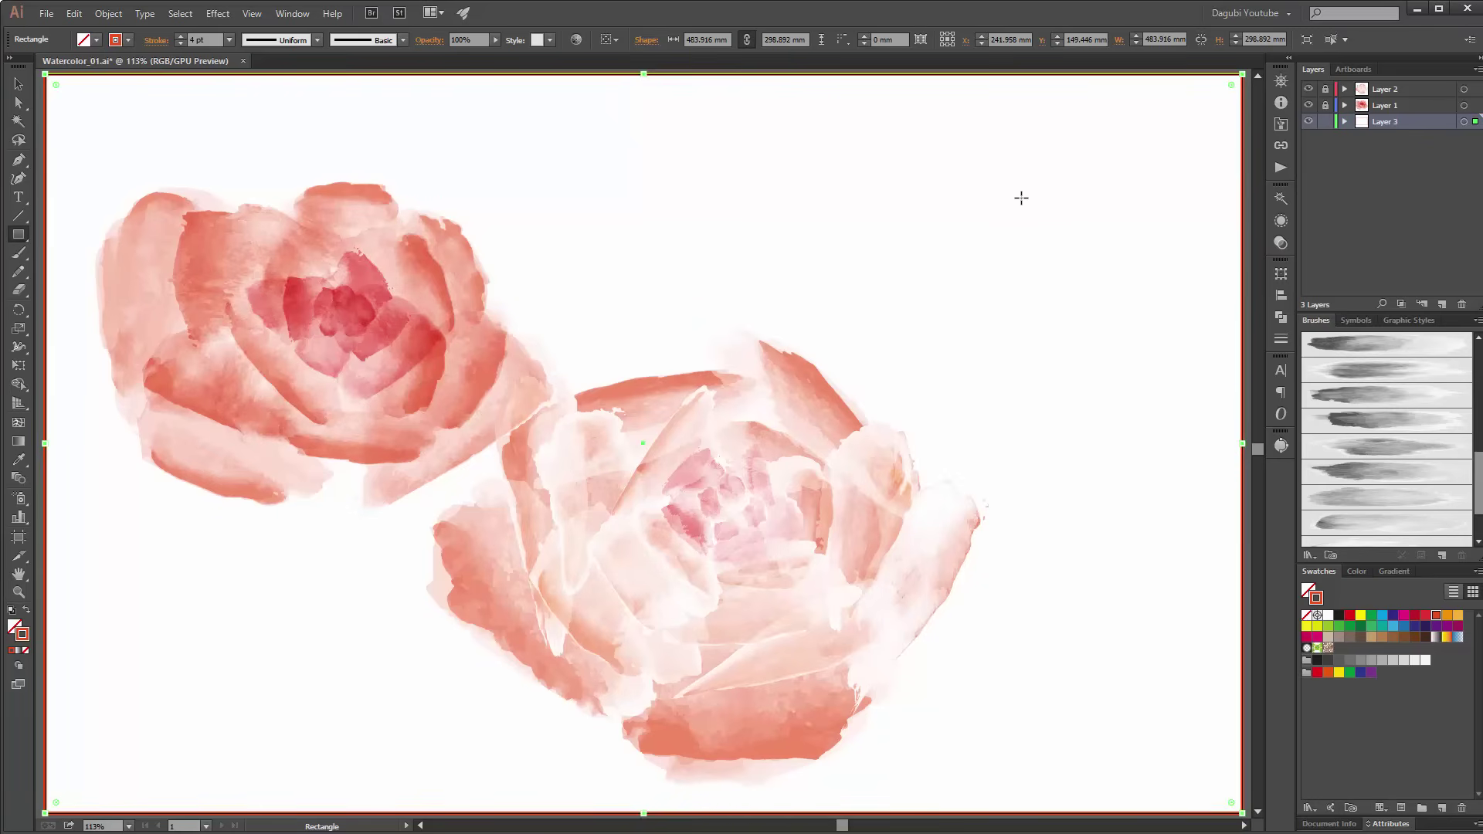
Step: Deselect the rectangle, expand Layer 3 and make a clipping mask from the rectangle
key(ctrl+minus)
key(ctrl+minus)
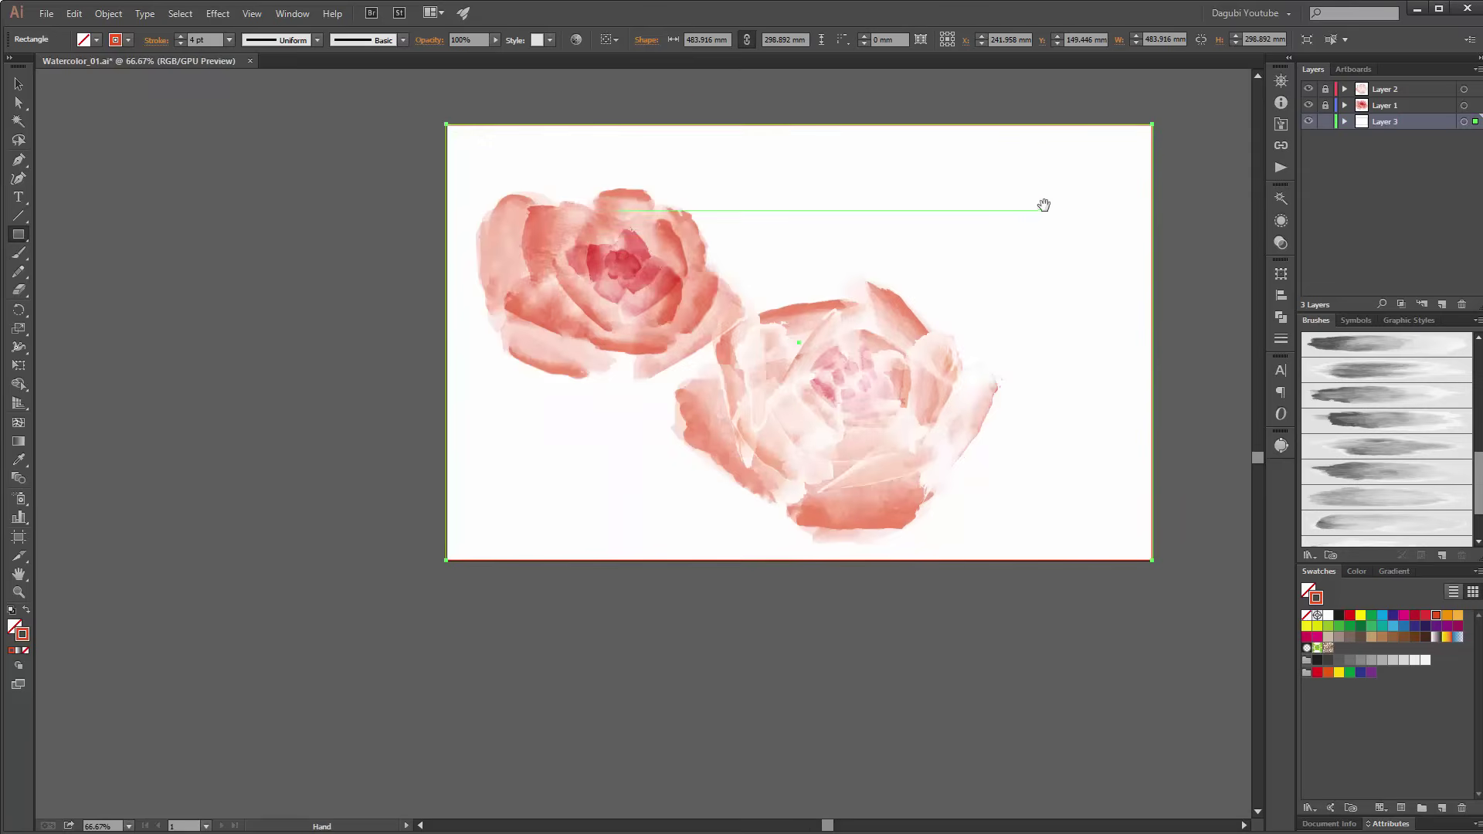
drag(1043, 206, 887, 327)
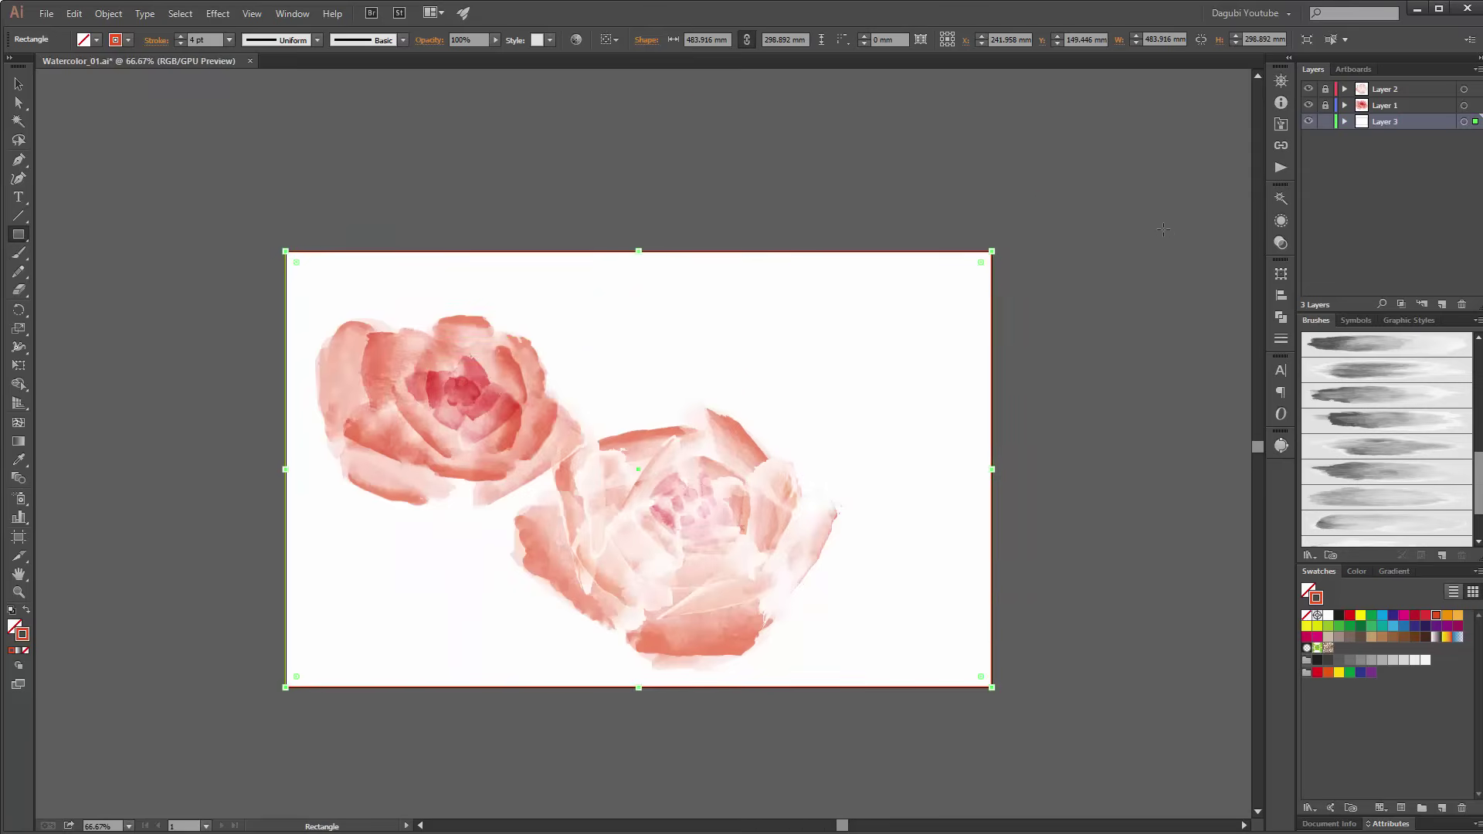
key(ctrl+shift+a)
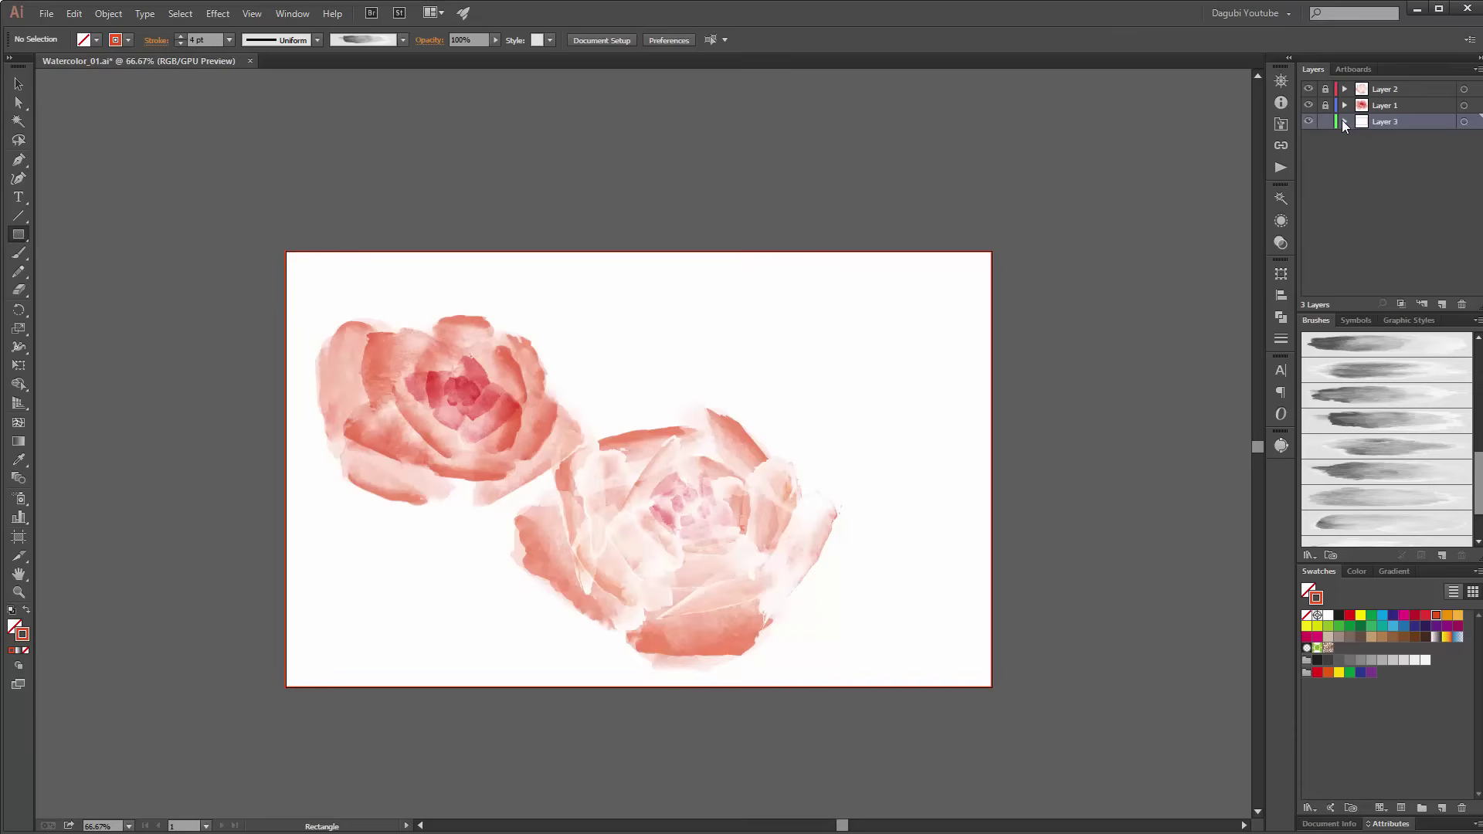
click(1343, 122)
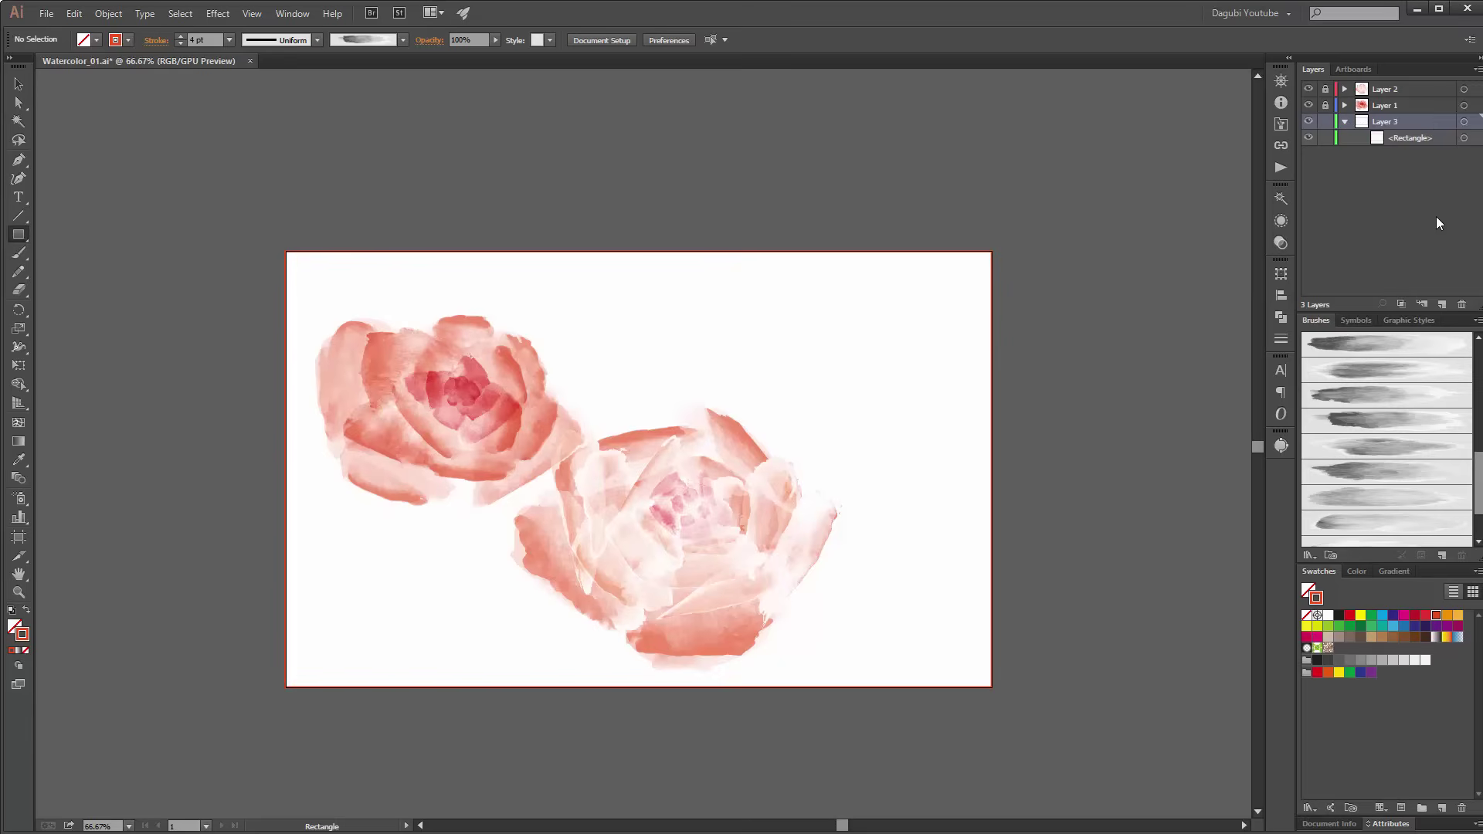
click(1401, 304)
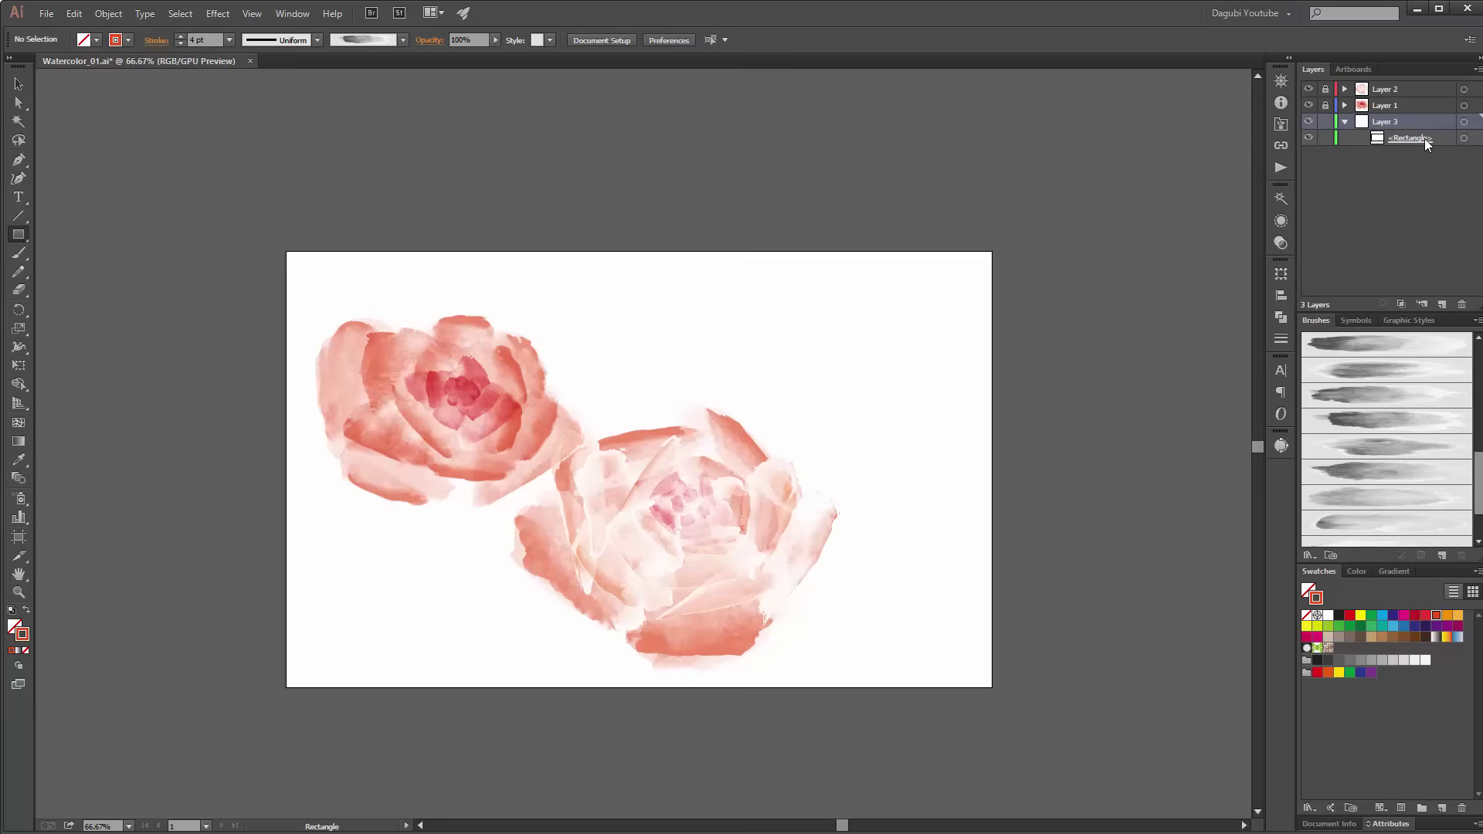
Step: Paint a test brush stroke across the artboard's upper-right edge to check the clipping, and undo it
click(19, 253)
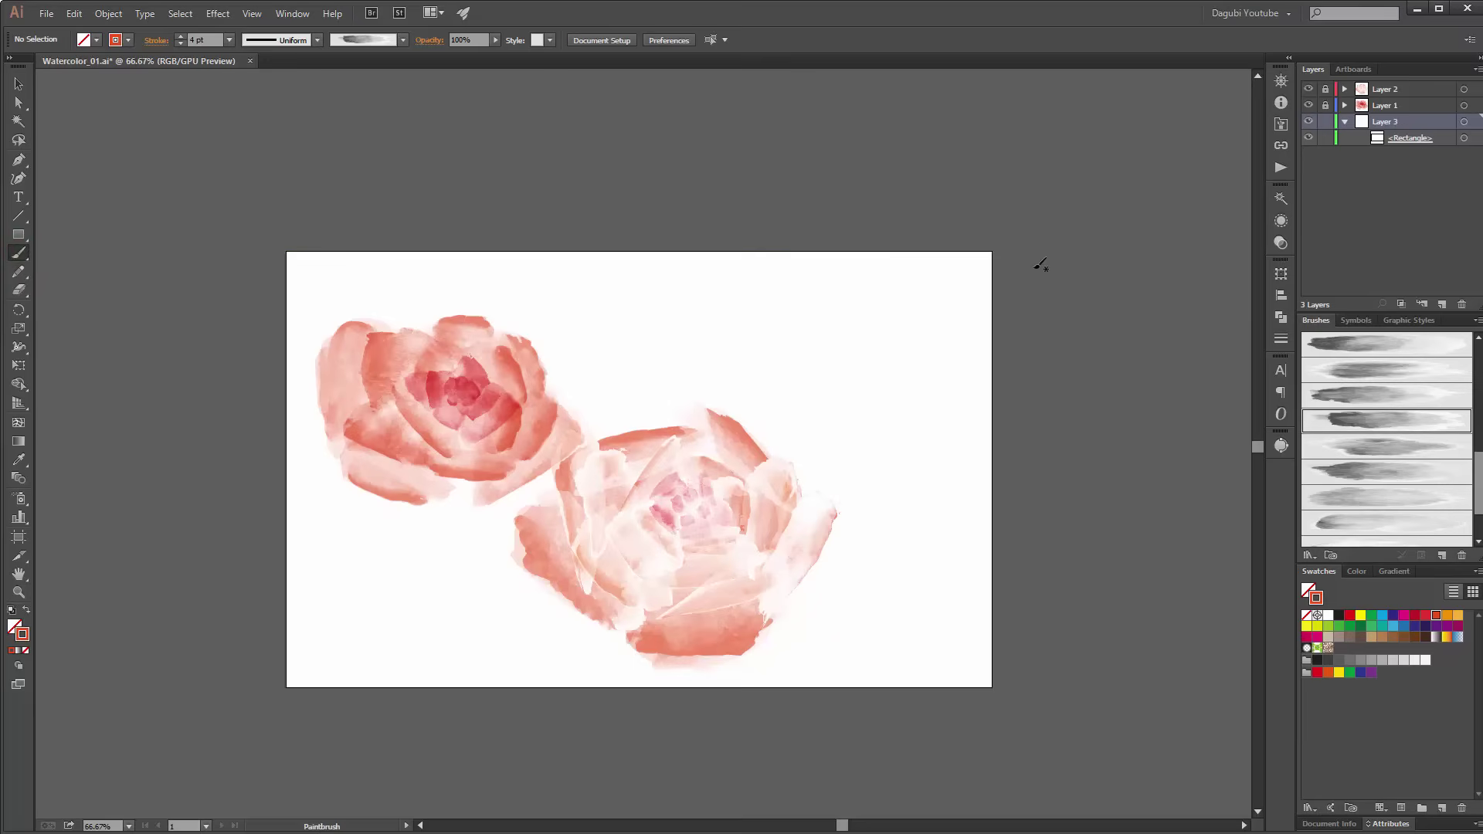
drag(1039, 244, 872, 372)
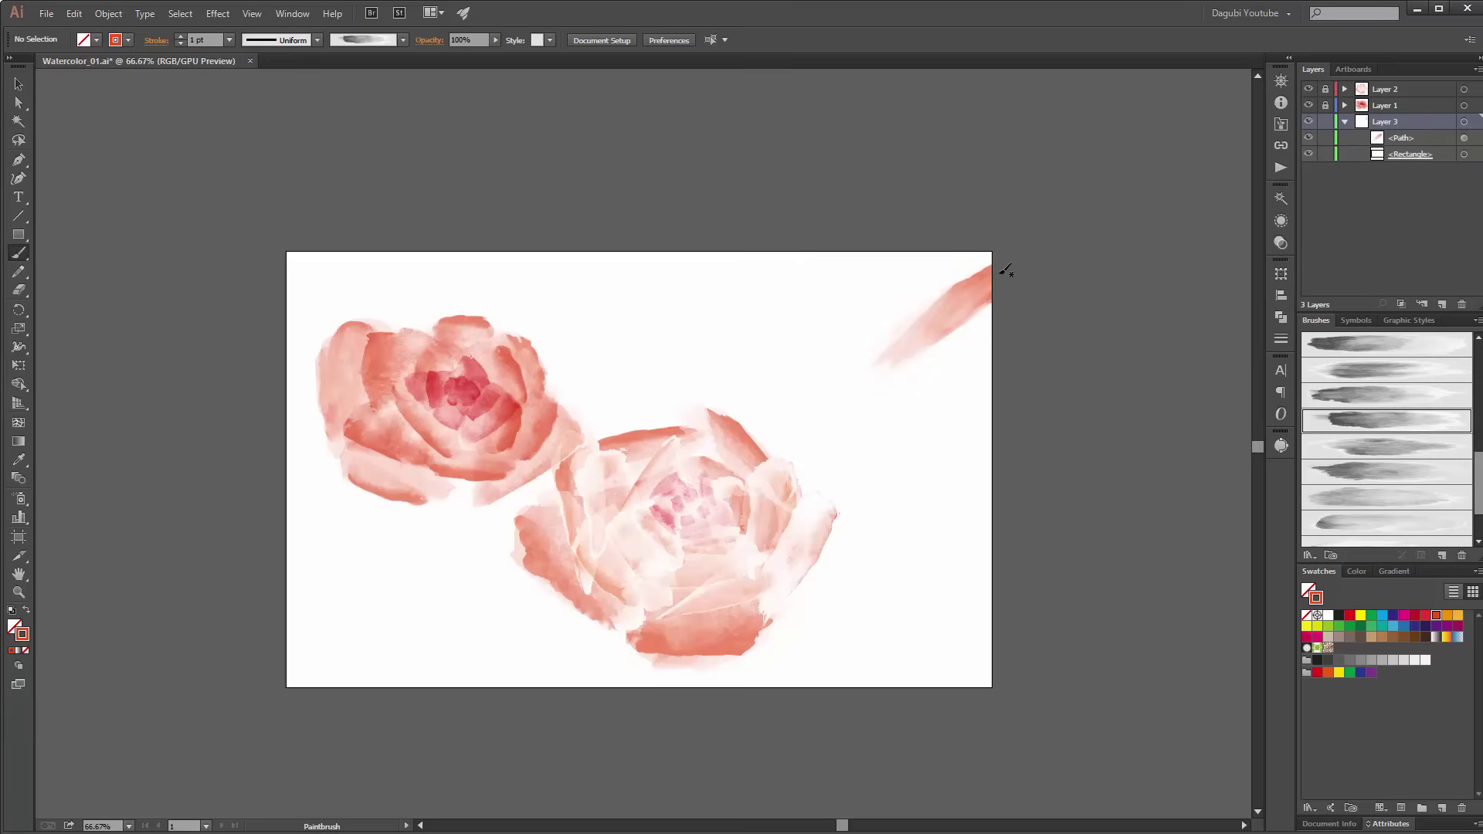
key(ctrl+z)
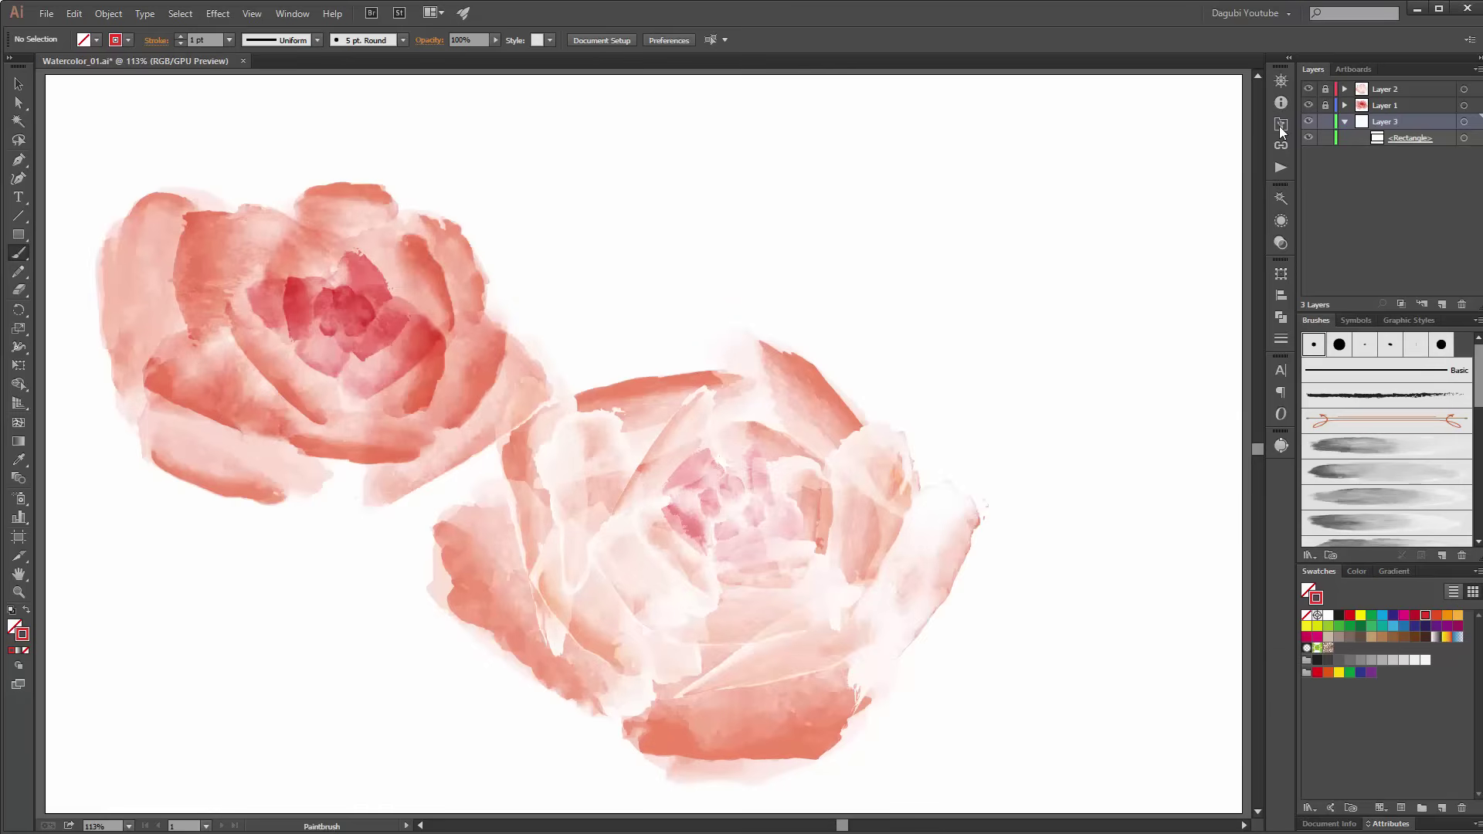
Step: Choose a pale watercolor brush from the brush library, set the stroke to 4 pt and collapse the library
click(1279, 126)
drag(1253, 193, 1256, 479)
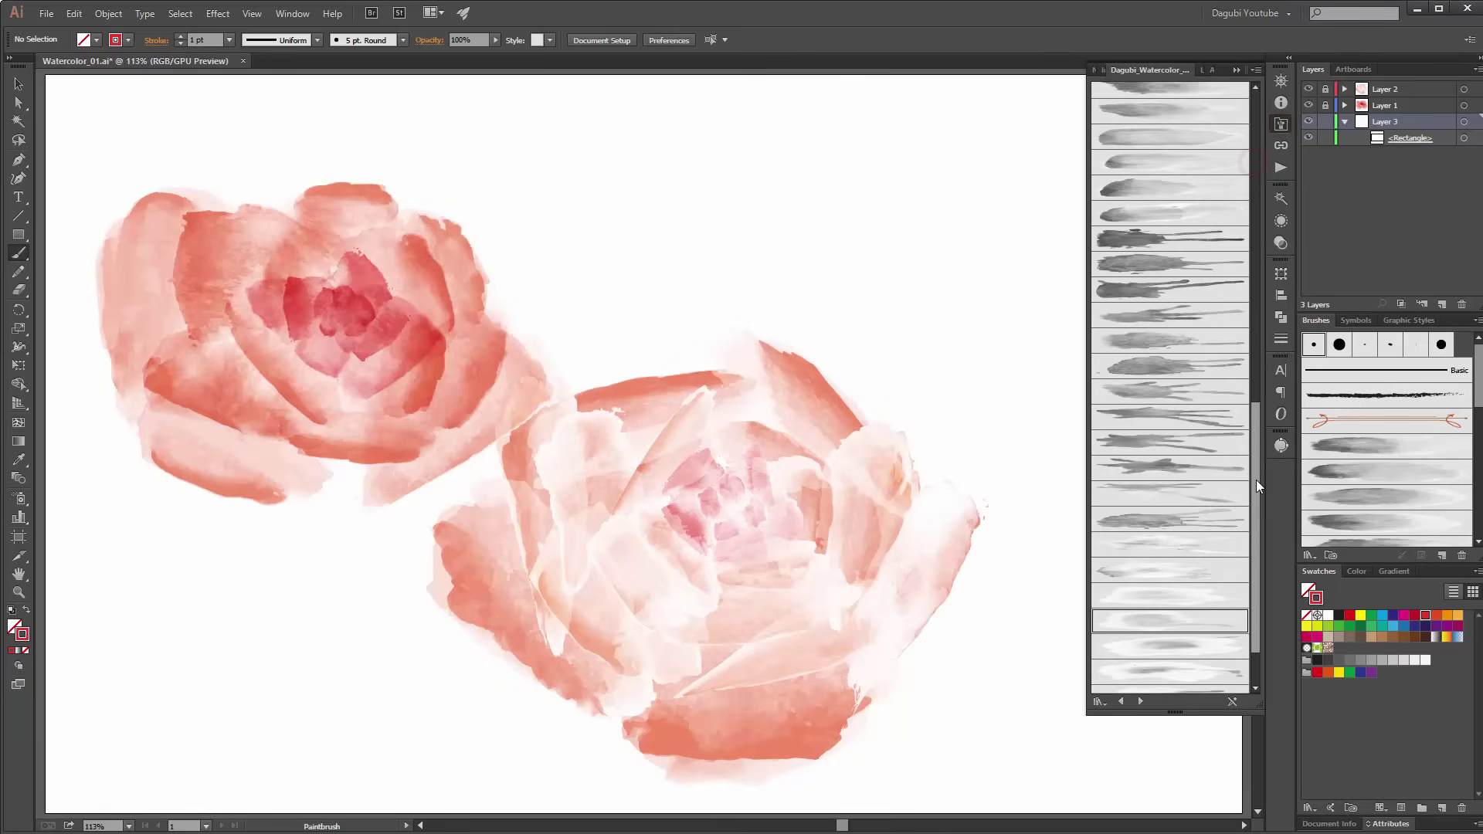
scroll(1256, 480, down, 1)
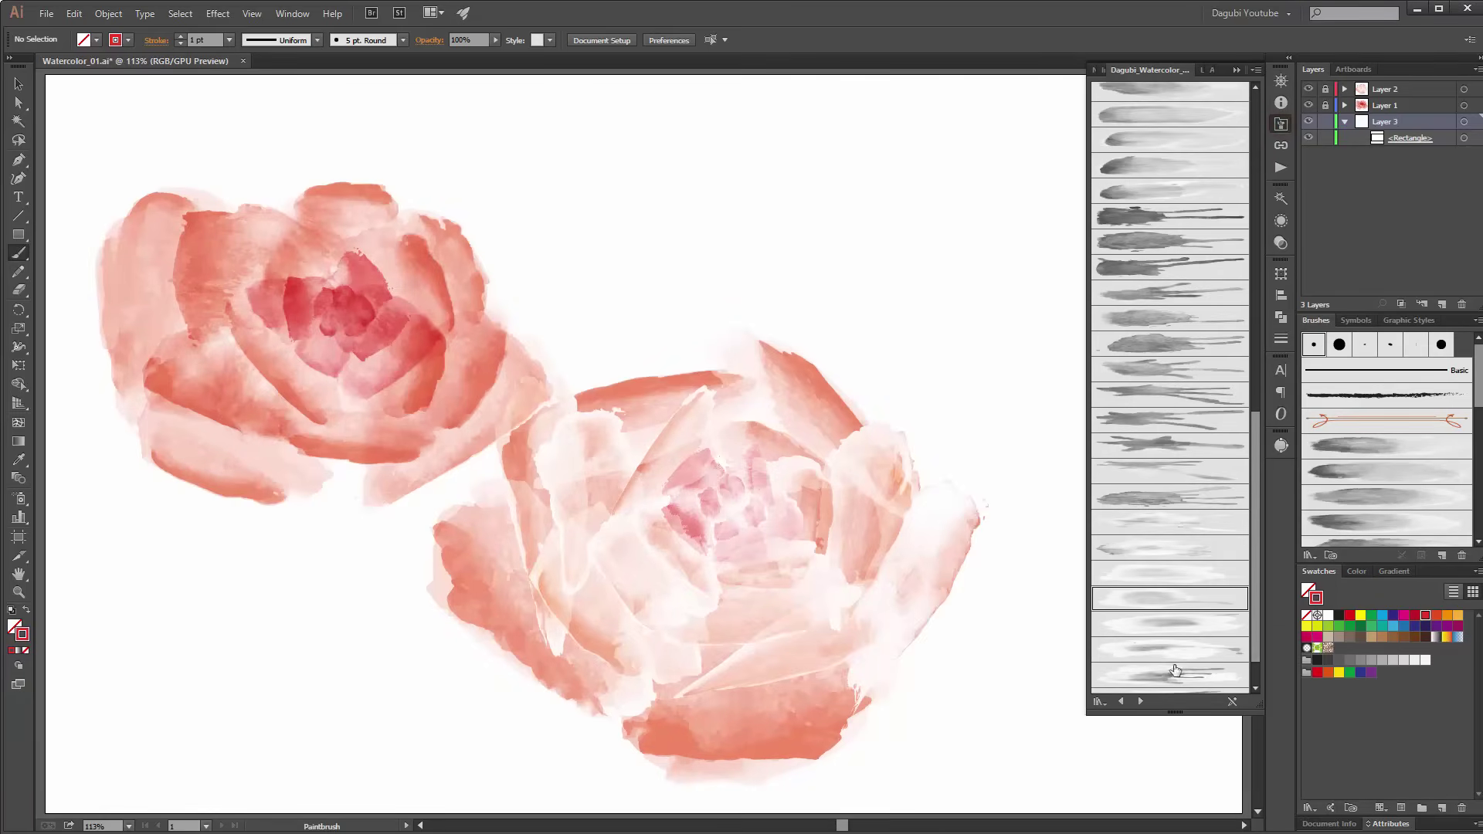
click(1173, 600)
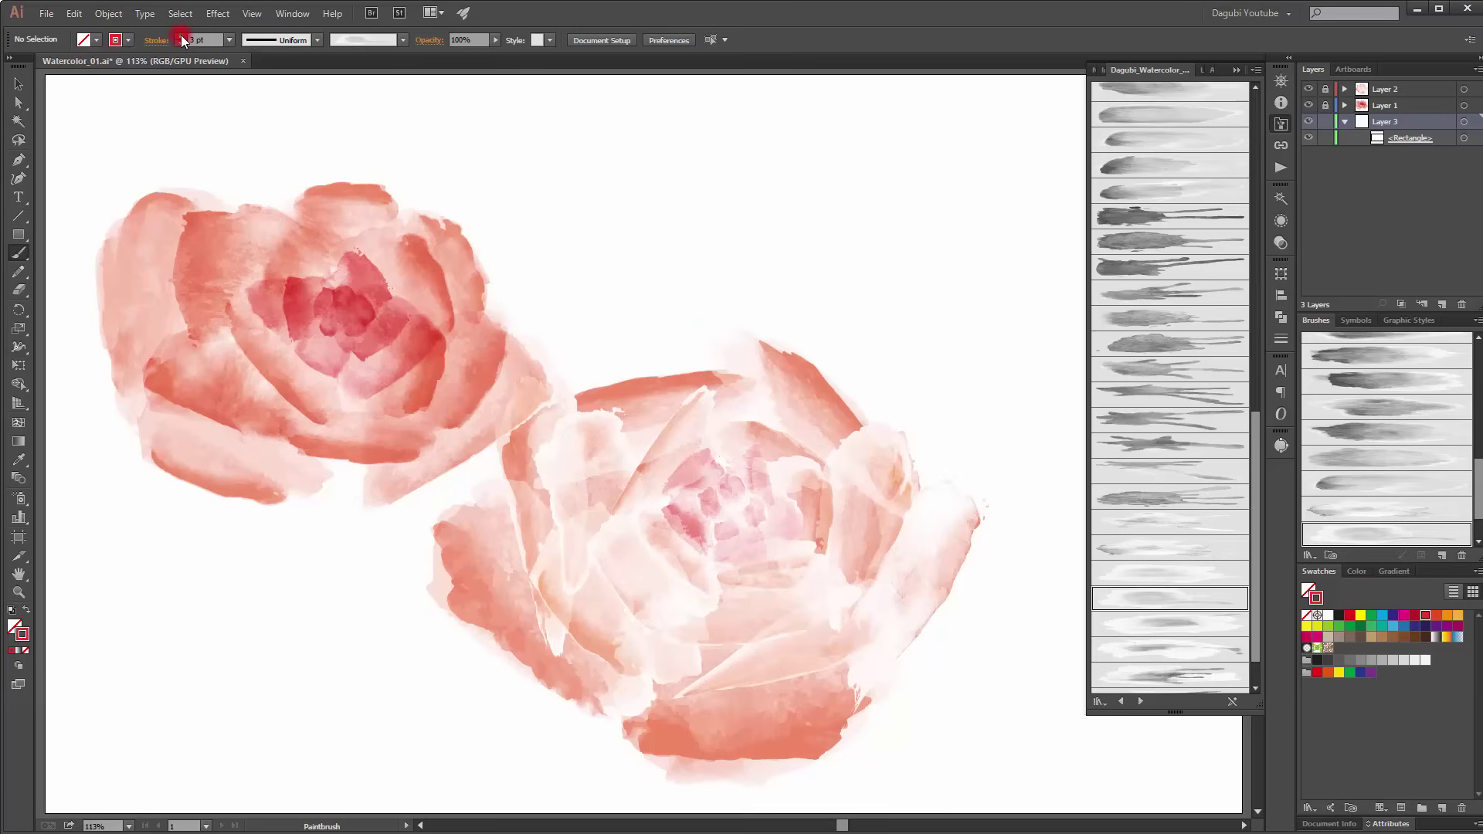
click(1240, 67)
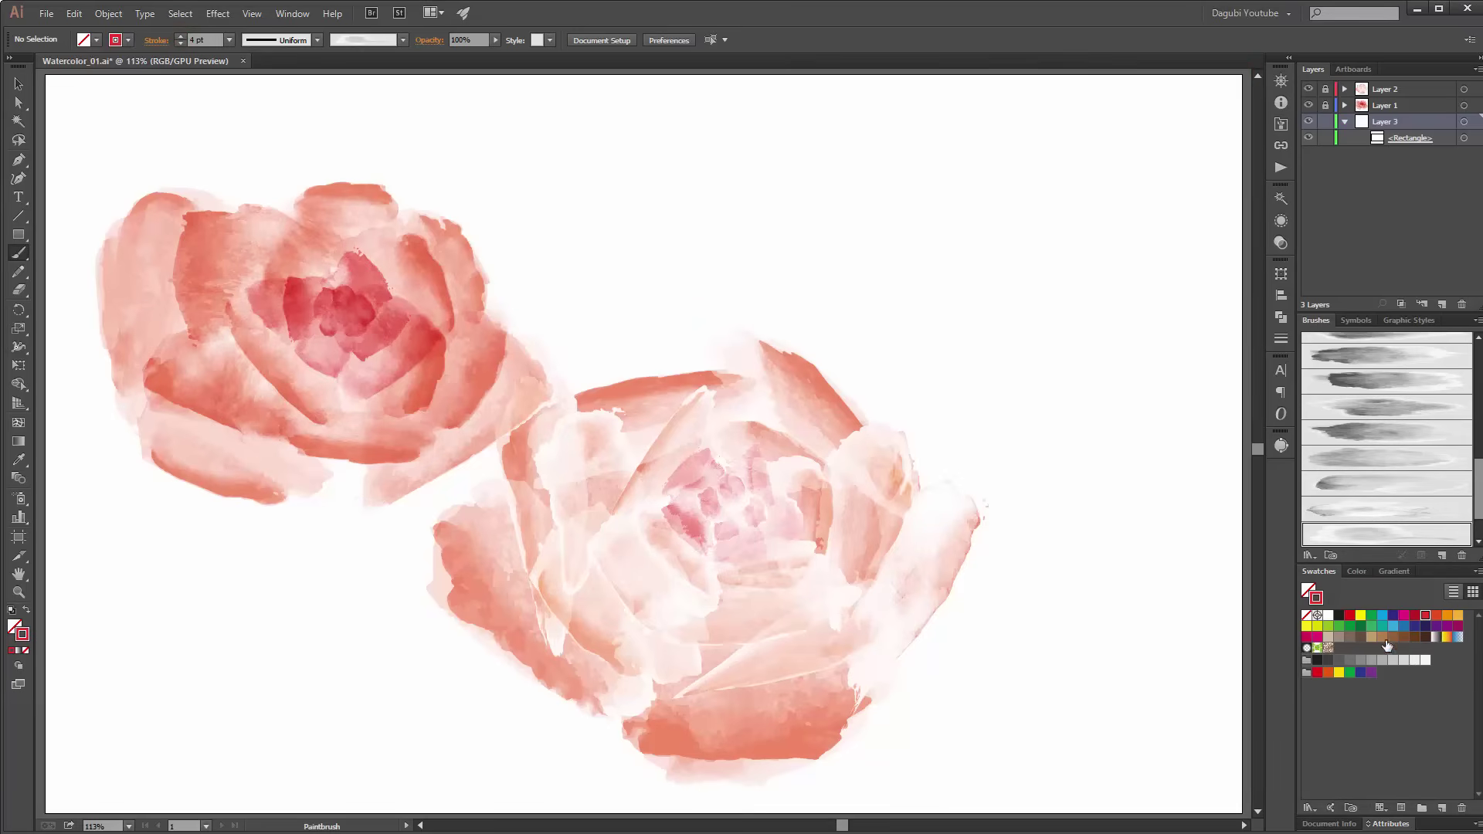
Step: Set the stroke color to green and opacity to 20%, and paint a vertical wash near the artboard's upper right
click(1351, 627)
click(460, 39)
drag(1140, 138, 1135, 356)
Step: Paint two overlapping 20% opacity washes at the artboard's lower right, the second in a darker green
key(ctrl+1)
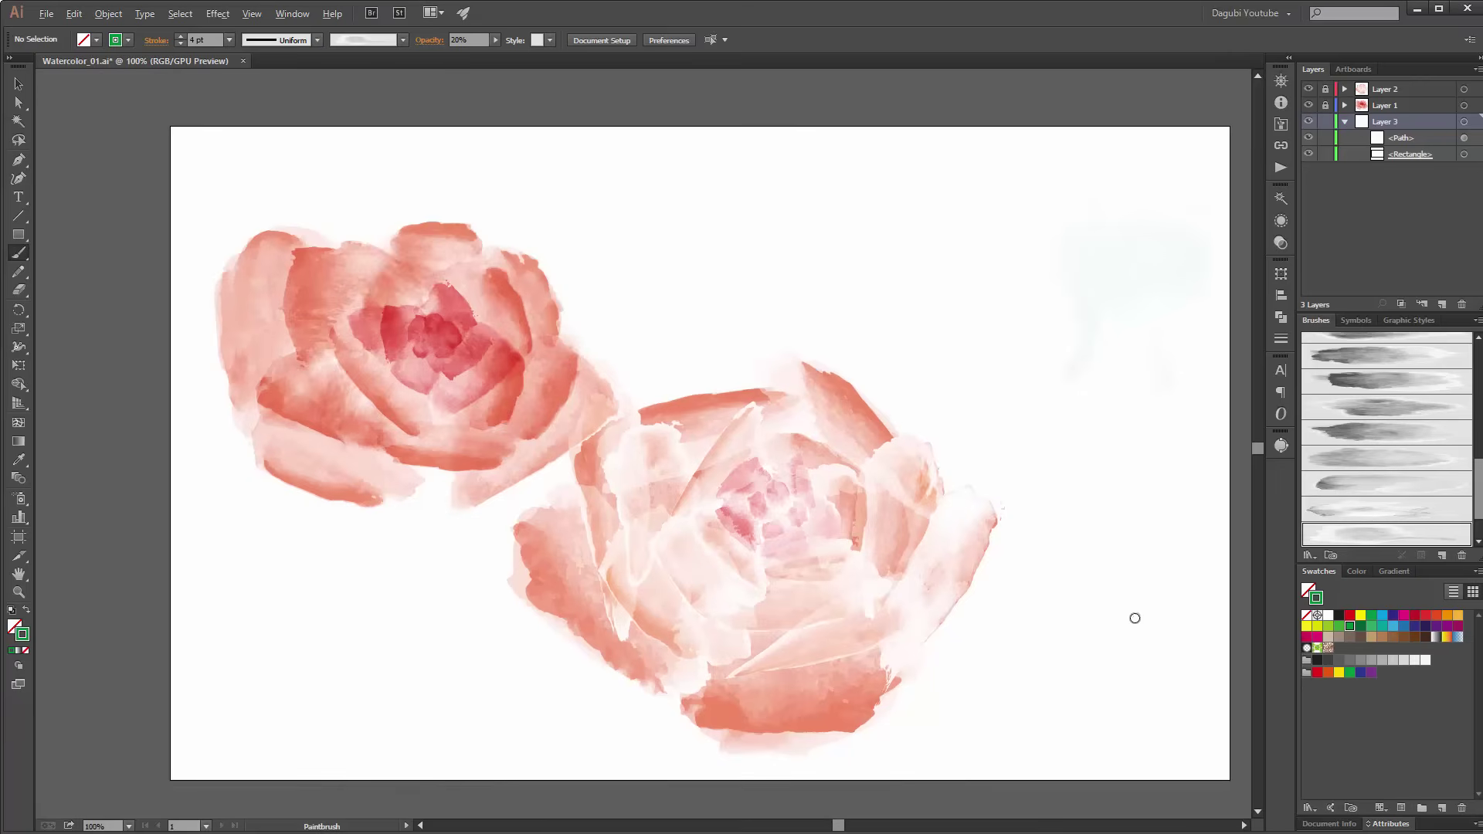
drag(1092, 674, 1089, 784)
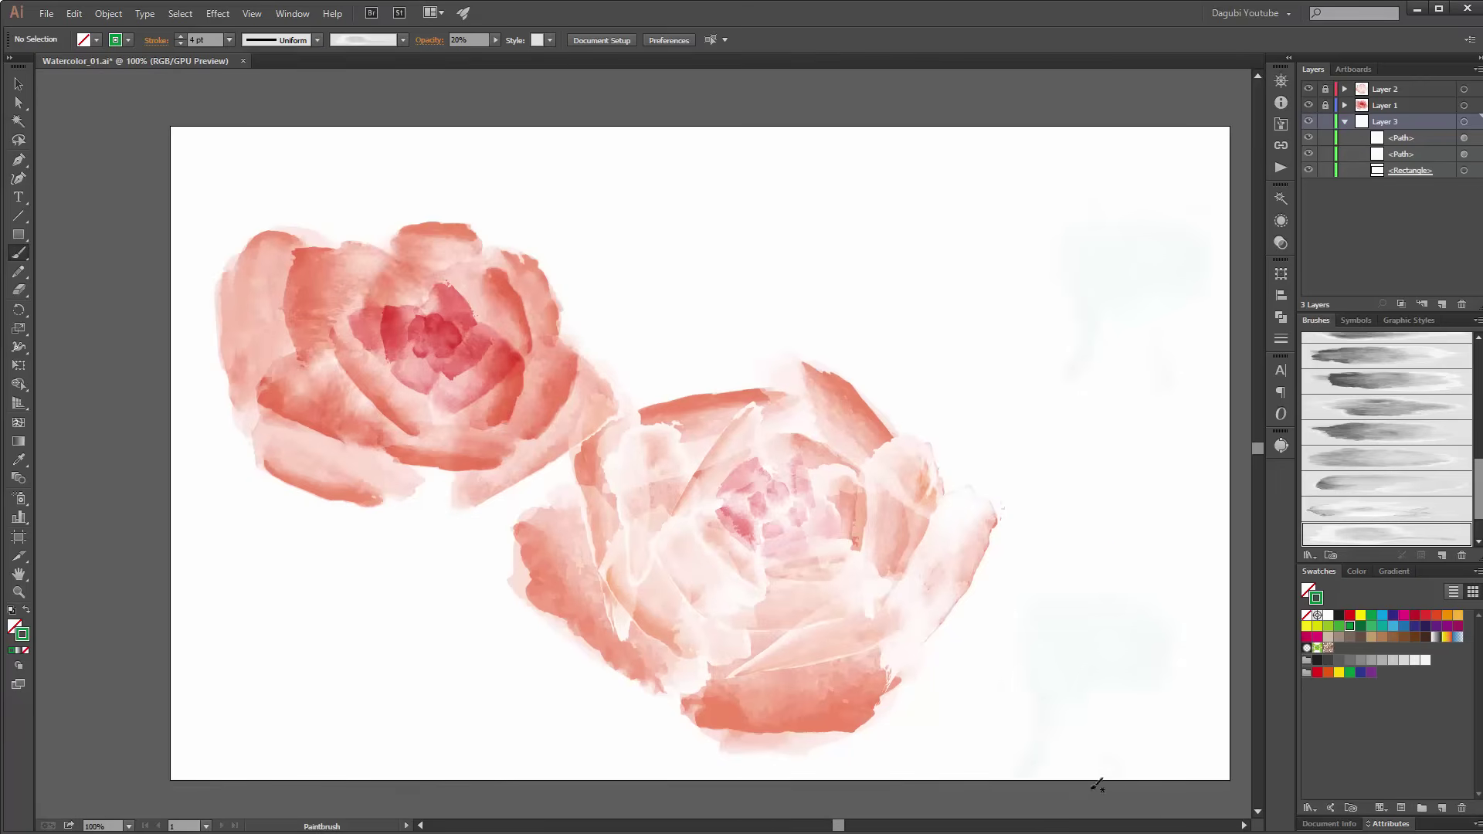
click(1360, 626)
drag(1076, 540, 1182, 618)
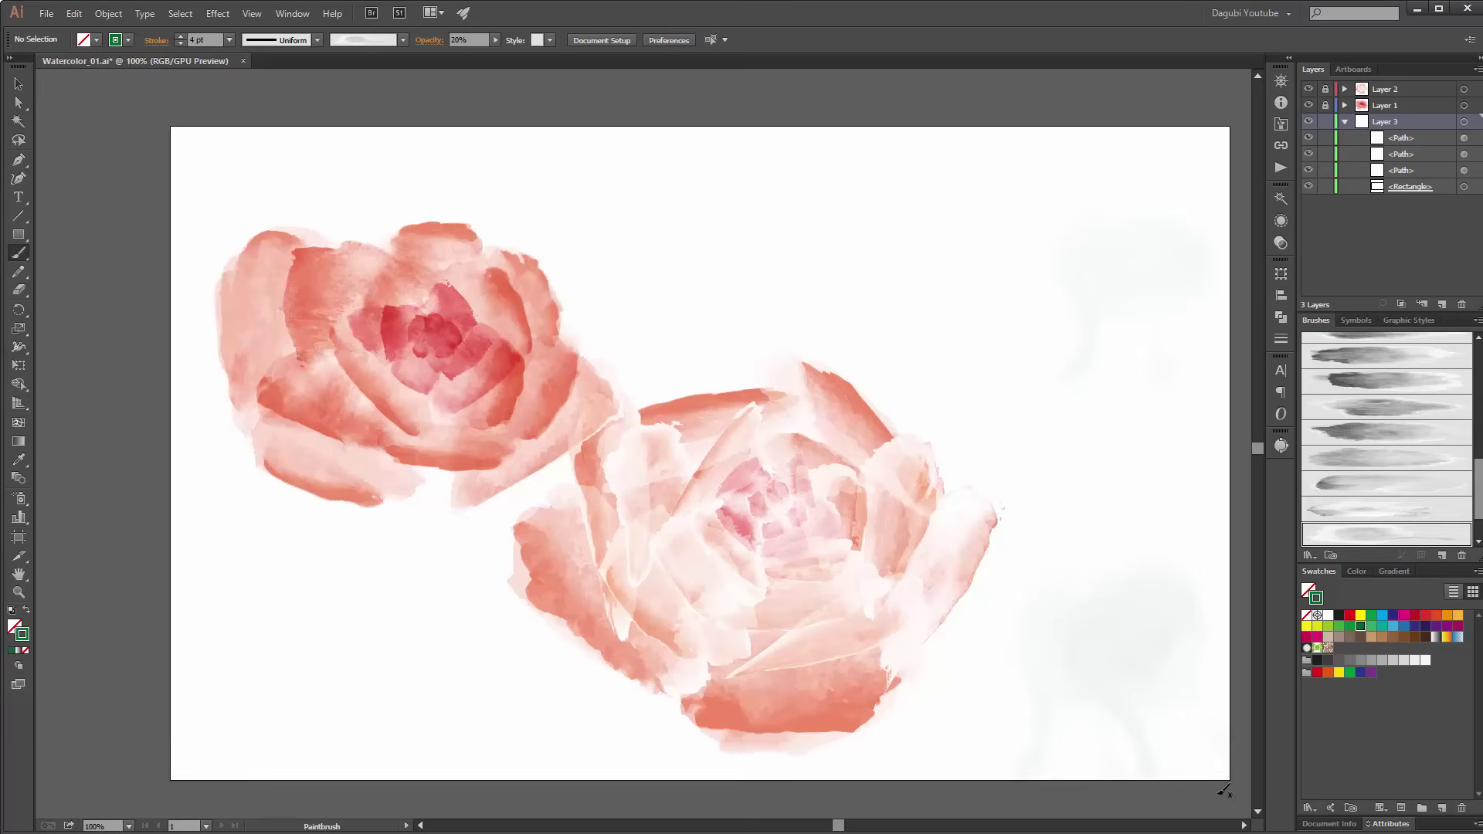
Step: Reopen the brush library, pick a darker ragged watercolor brush and paint a green wash at the artboard's lower-left corner
click(1279, 122)
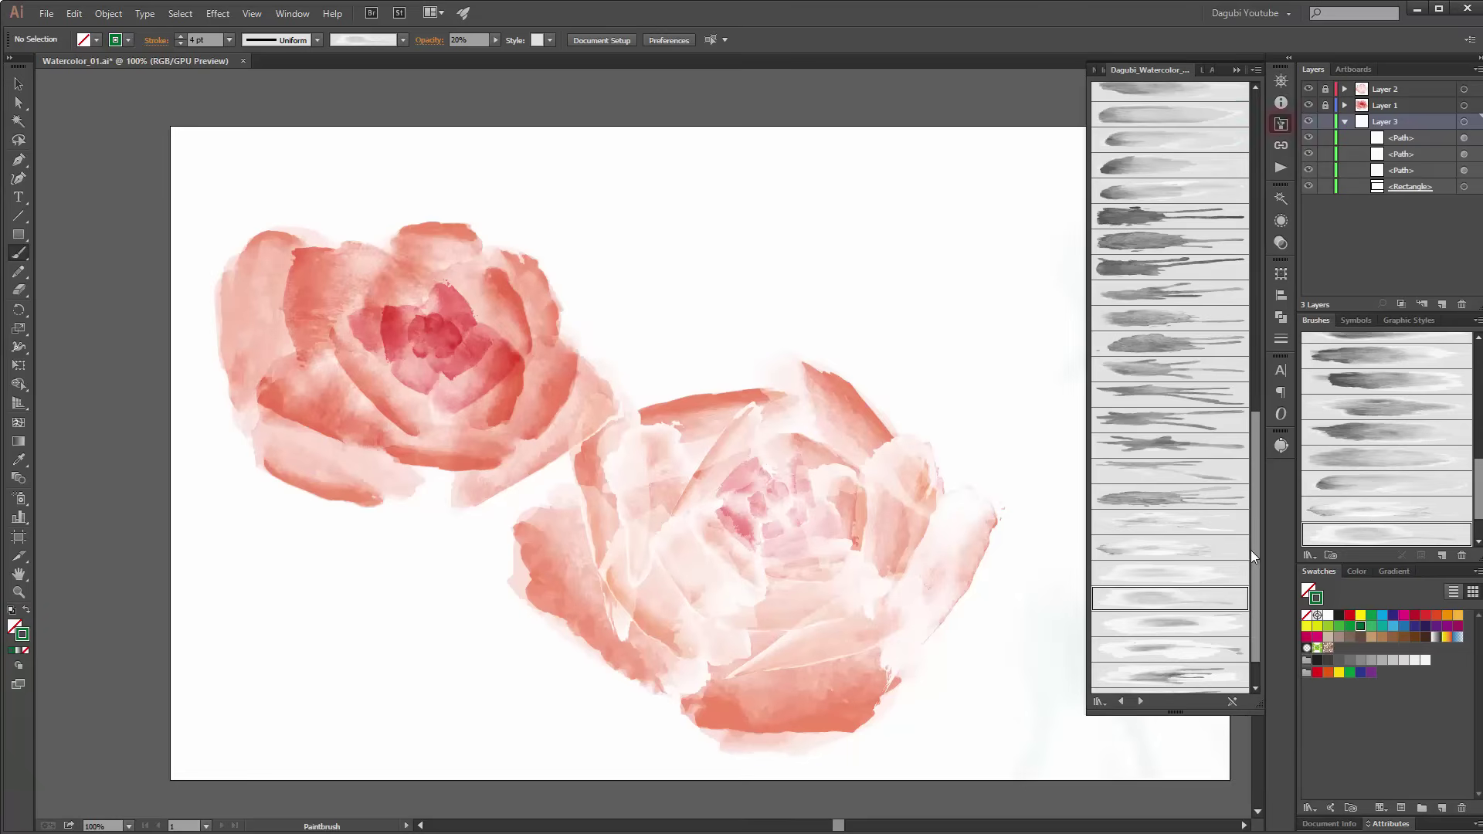
click(1182, 496)
mouse_move(168, 668)
mouse_down()
mouse_move(291, 563)
mouse_move(149, 808)
mouse_up()
drag(272, 662, 242, 752)
drag(260, 656, 360, 549)
key(ctrl+shift+a)
drag(332, 655, 281, 695)
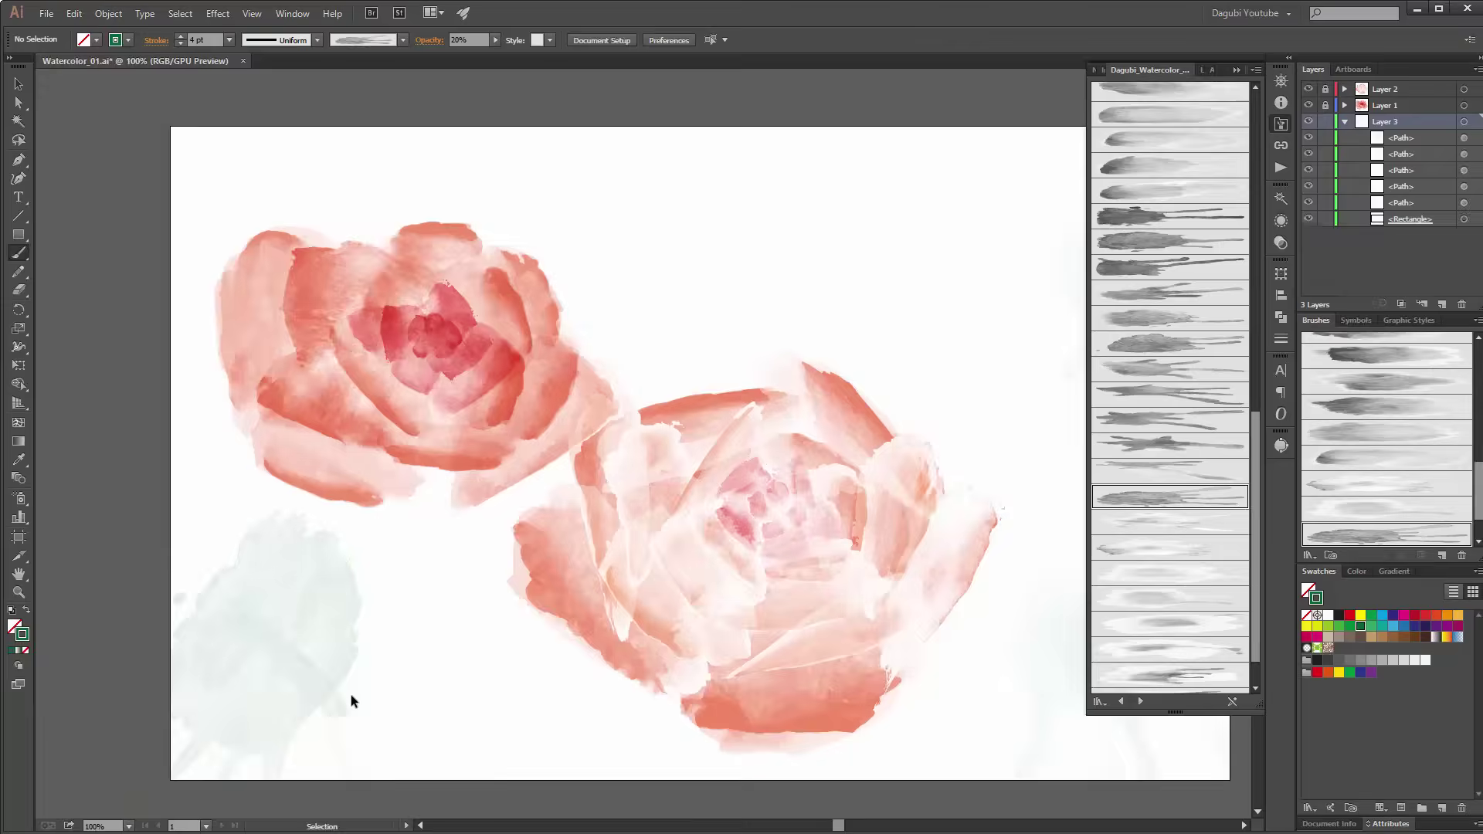
key(ctrl+z)
key(ctrl+z)
key(ctrl+z)
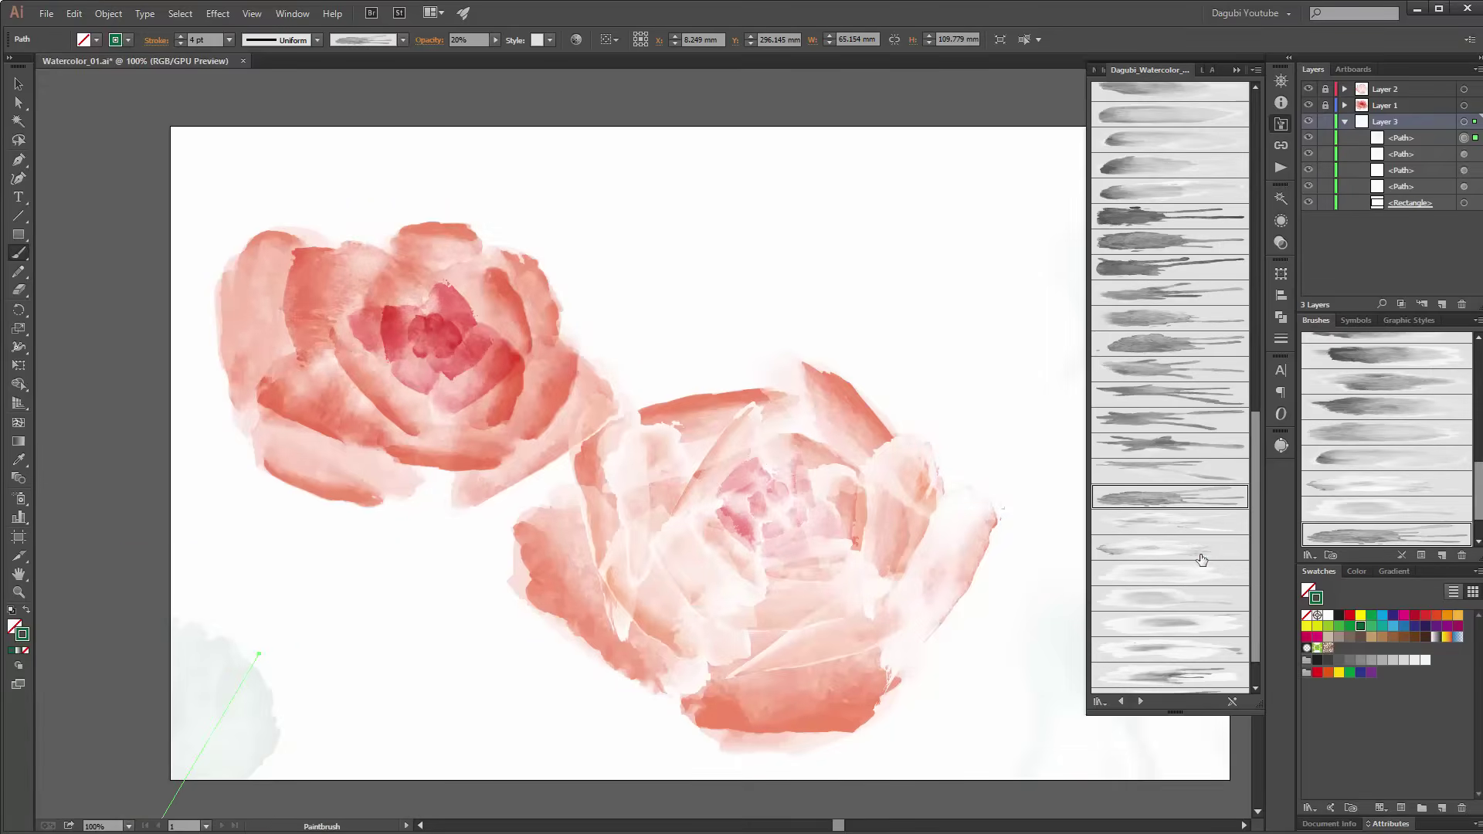
click(1166, 571)
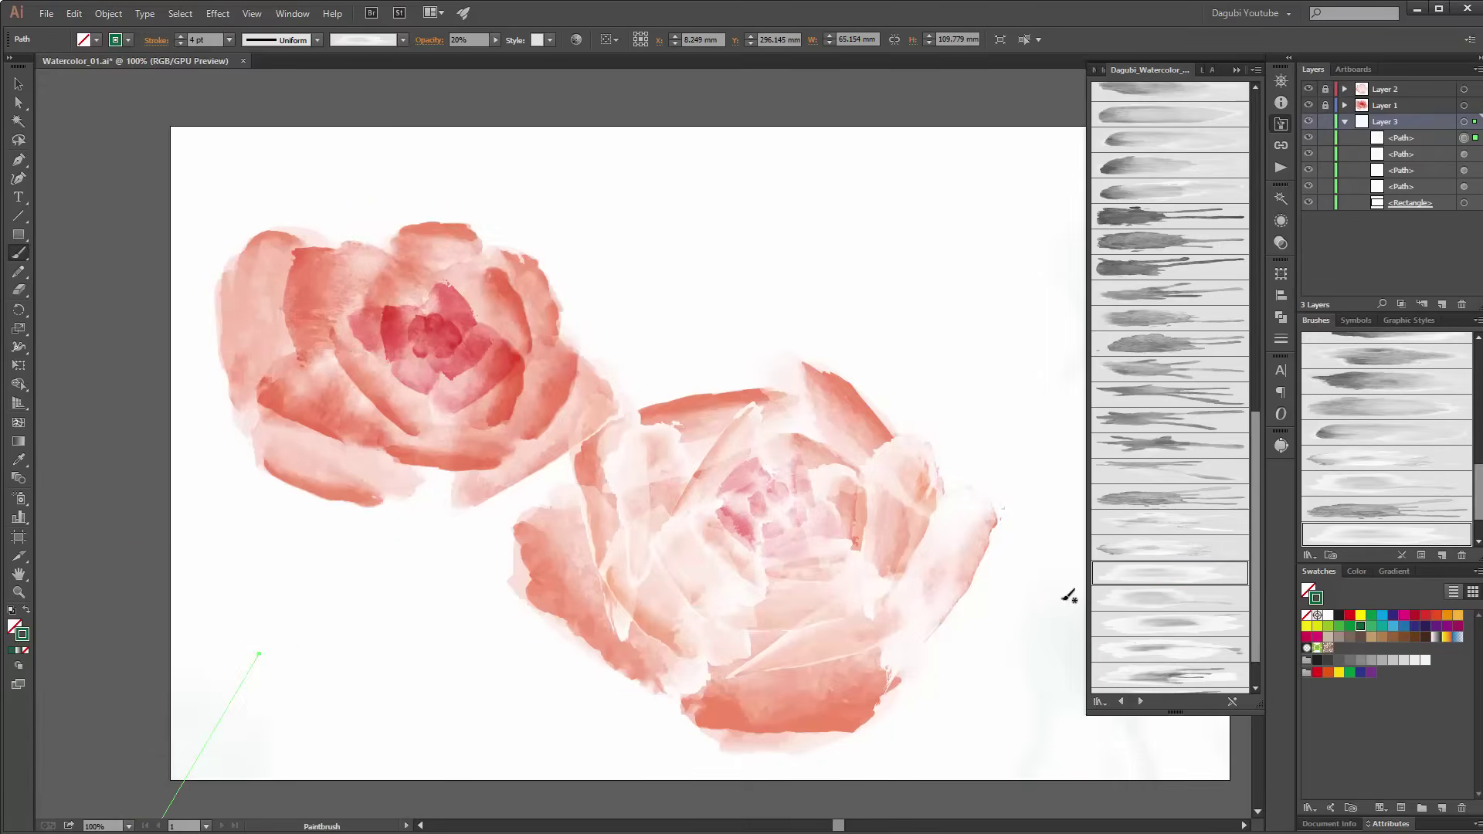
click(1159, 496)
Step: Deselect the corner wash, paint a paler one beside it with a soft light brush, and switch the stroke to a lighter green
key(ctrl)
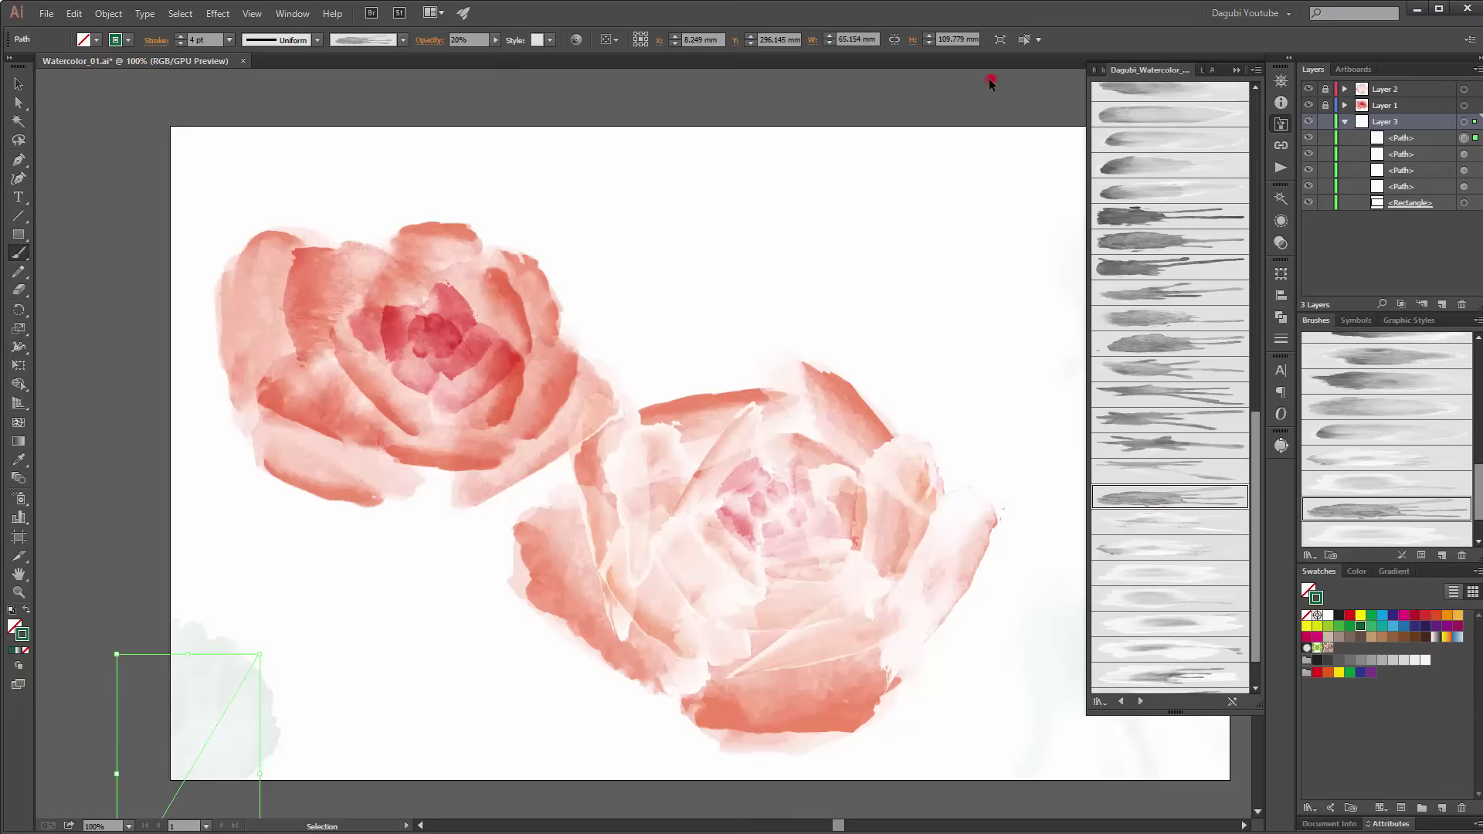
ctrl+click(988, 77)
click(1143, 596)
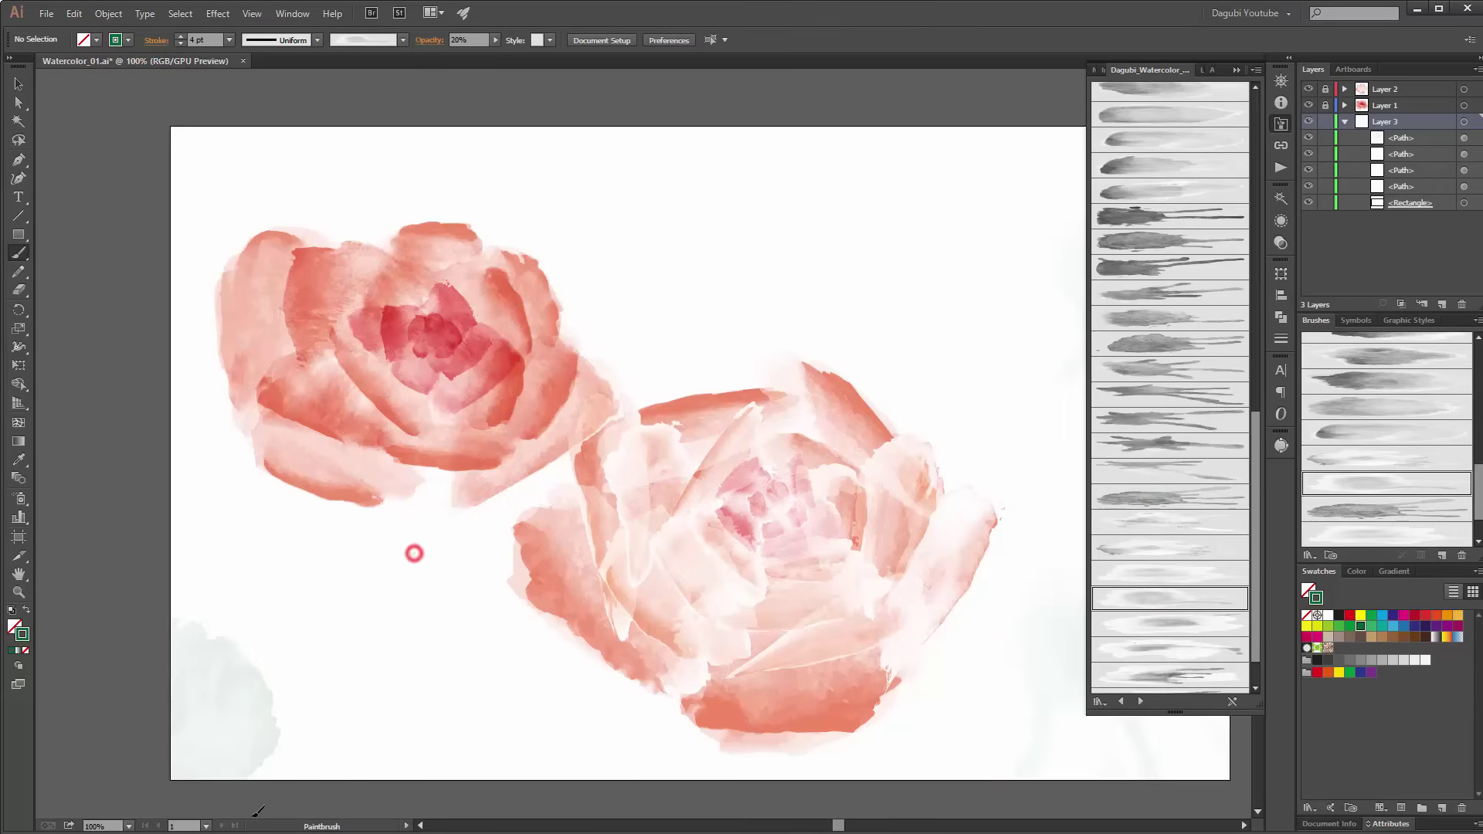
drag(259, 811, 261, 813)
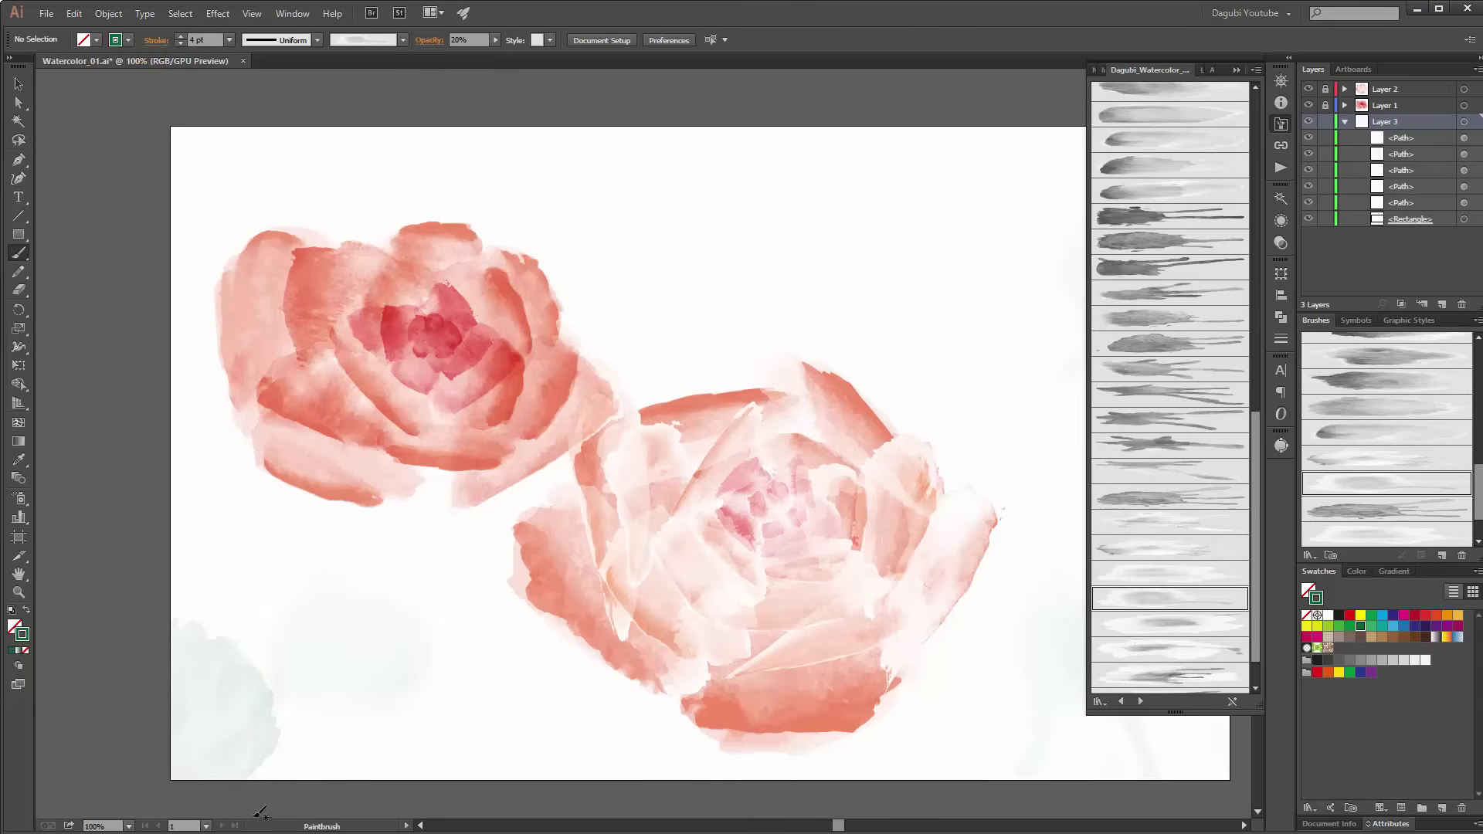
click(1337, 627)
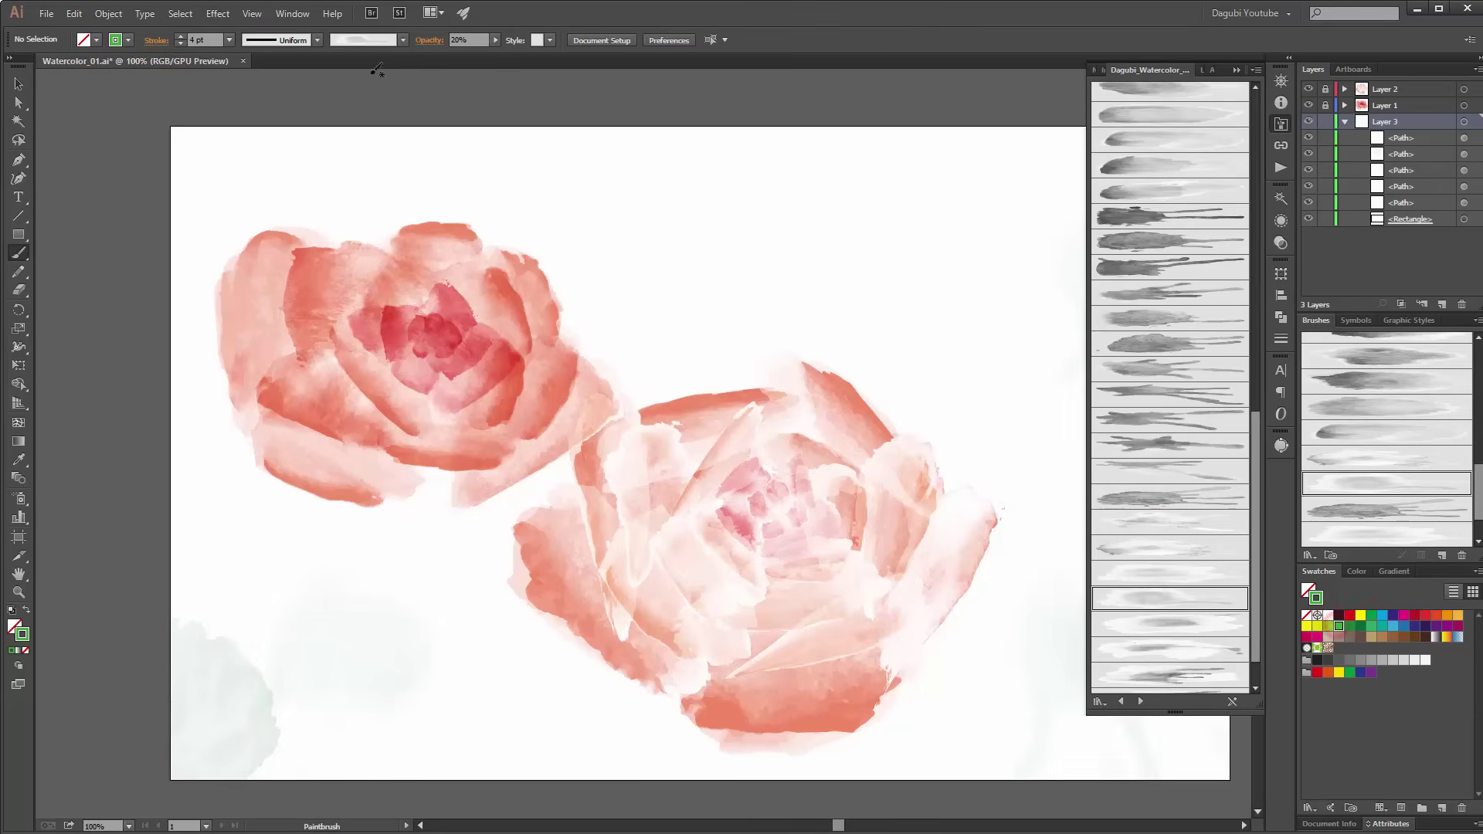
Step: Set the opacity to 30% and paint light green washes along the artboard's bottom edge and down its right edge
click(457, 40)
drag(384, 576, 553, 781)
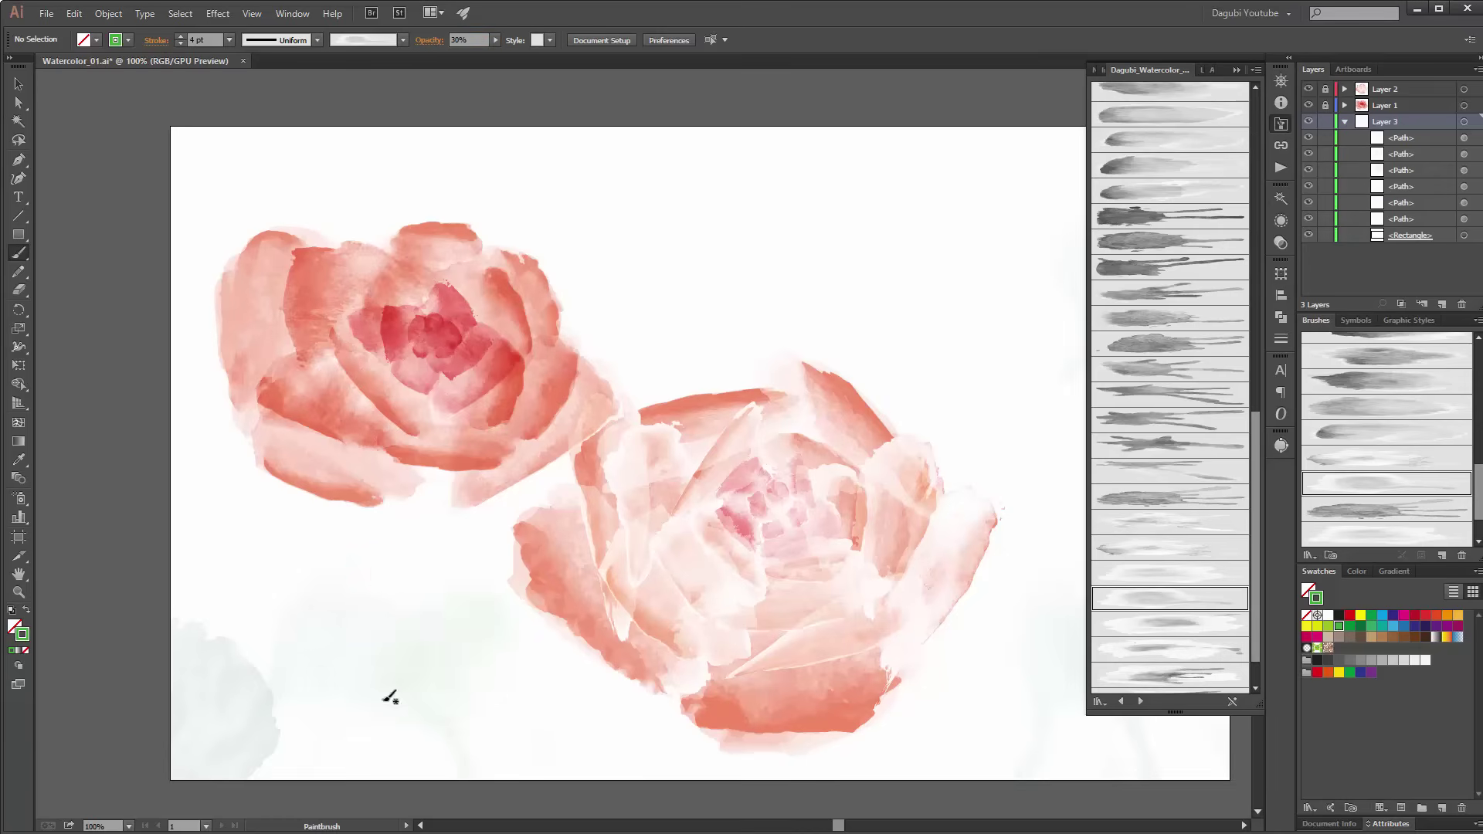
drag(335, 595, 331, 652)
drag(869, 610, 481, 492)
drag(901, 368, 900, 711)
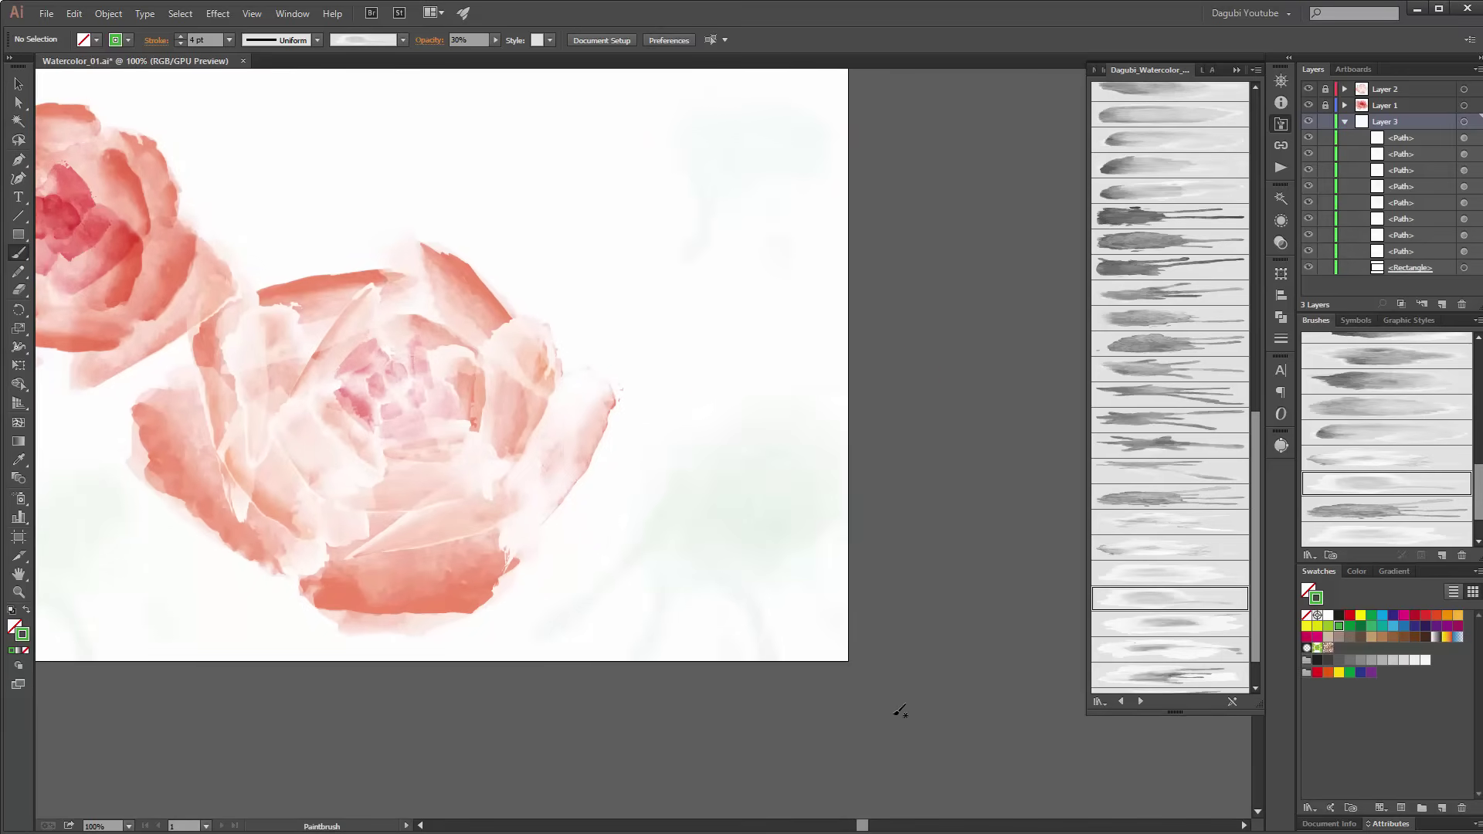
Step: Choose a darker tapered watercolor brush and paint a stronger green wash at the artboard's lower-right corner
drag(1253, 467, 1267, 329)
click(1185, 260)
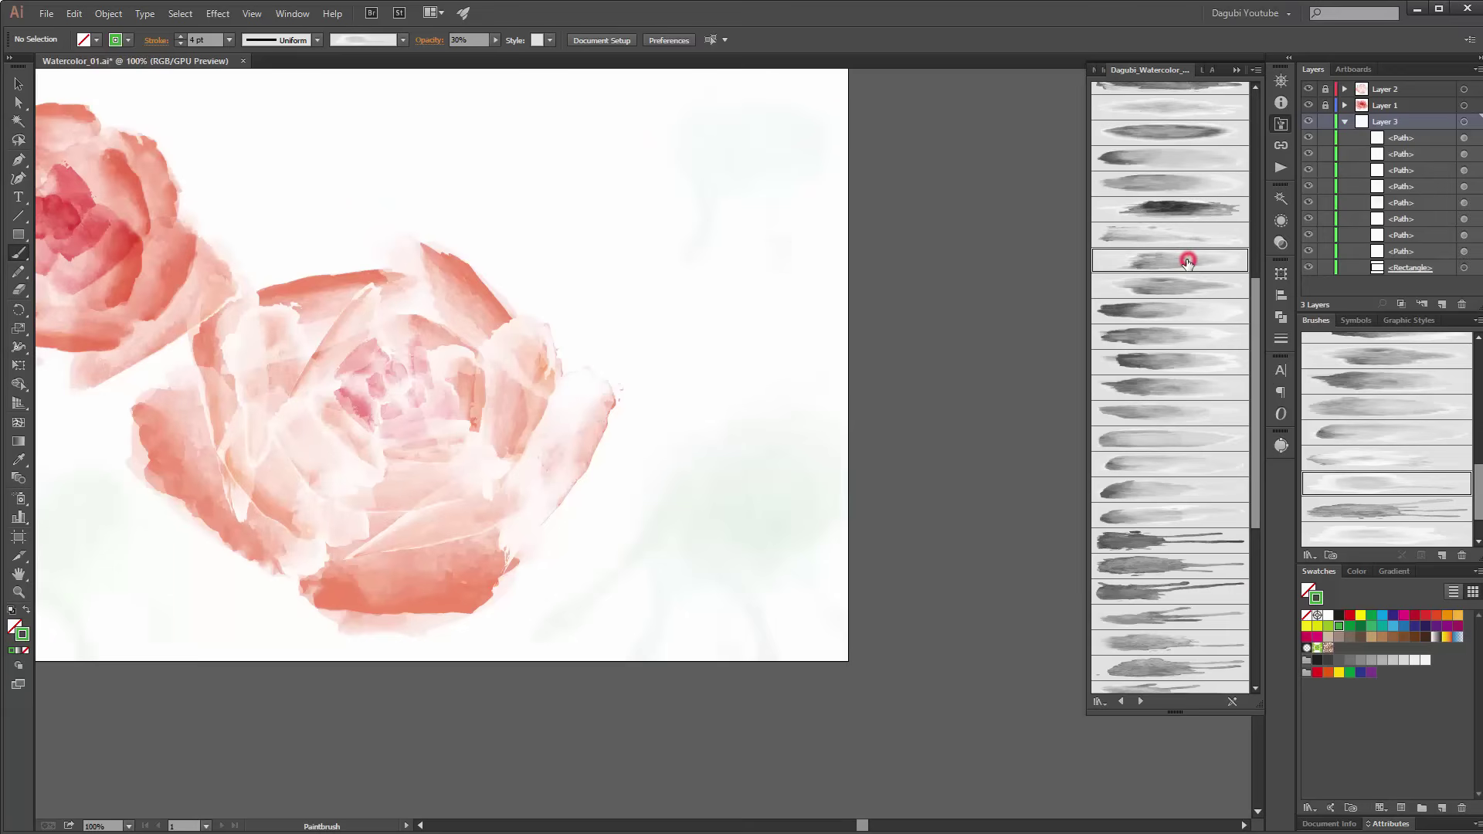
drag(775, 731, 772, 733)
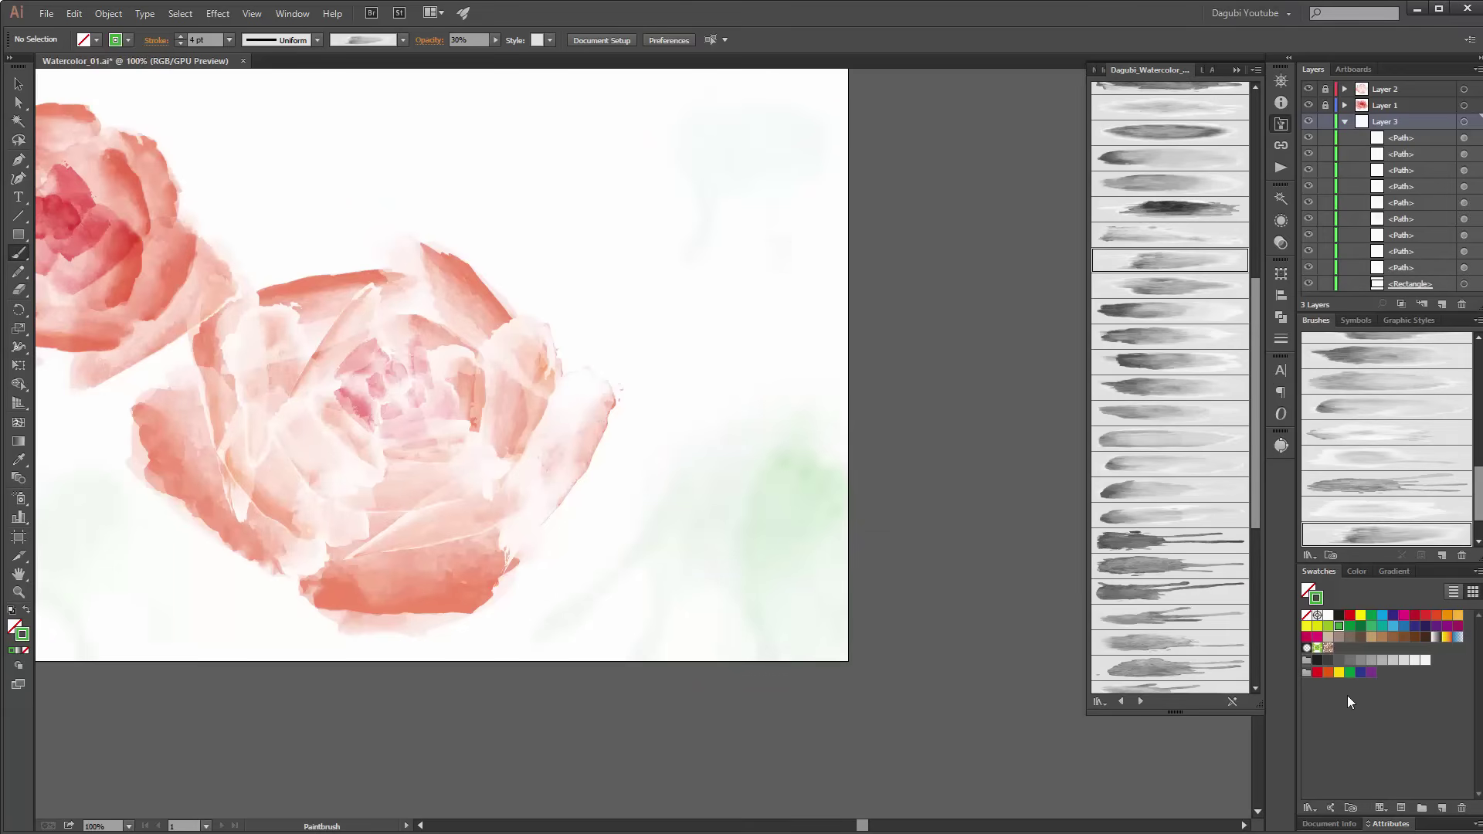
Step: Switch the stroke to yellow and paint soft washes along the artboard's bottom and lower-left edge
click(1306, 626)
mouse_move(454, 717)
mouse_down()
mouse_move(626, 579)
mouse_move(742, 451)
mouse_up()
drag(417, 536, 703, 458)
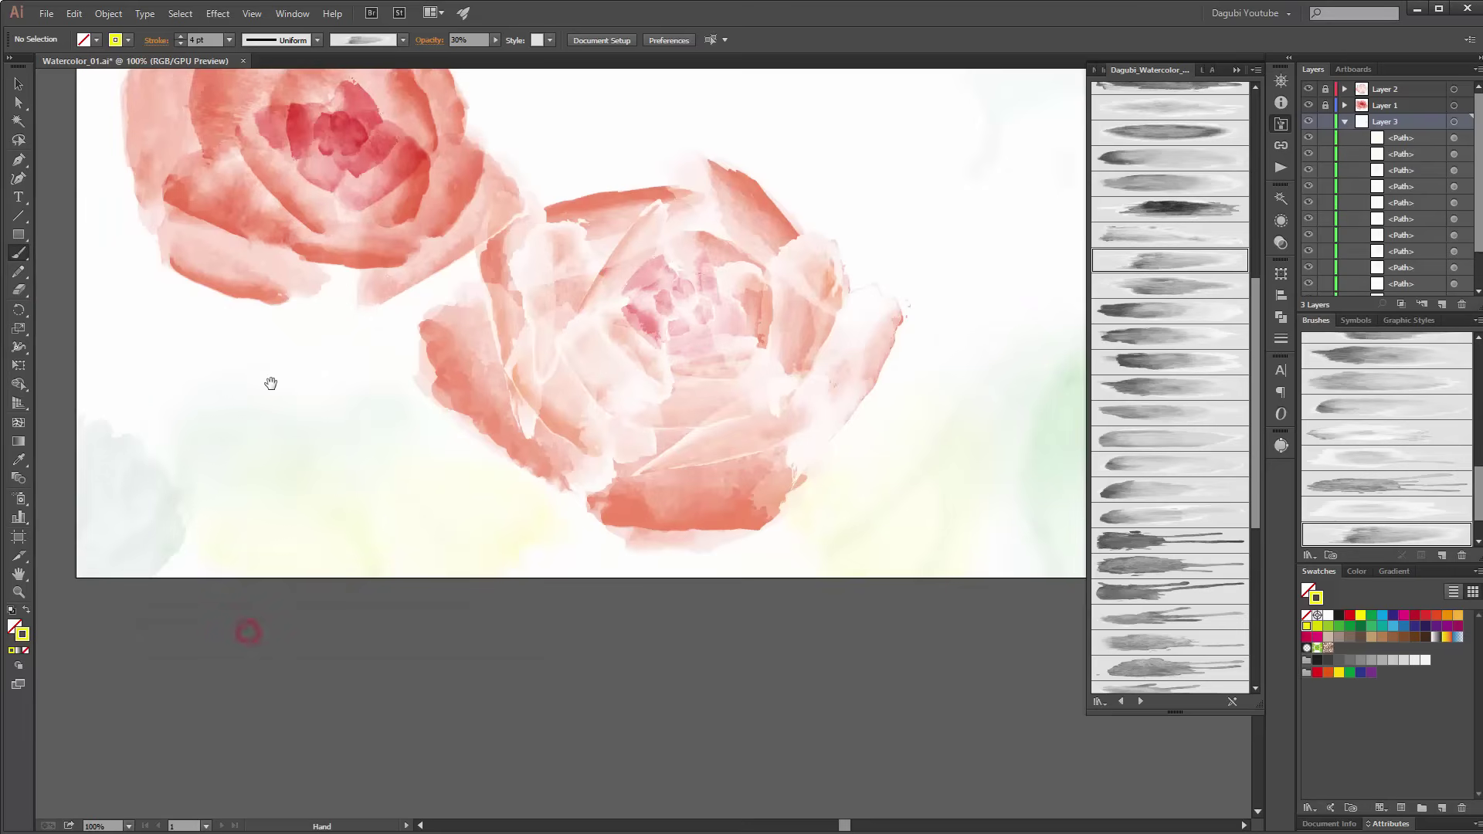
drag(272, 383, 437, 563)
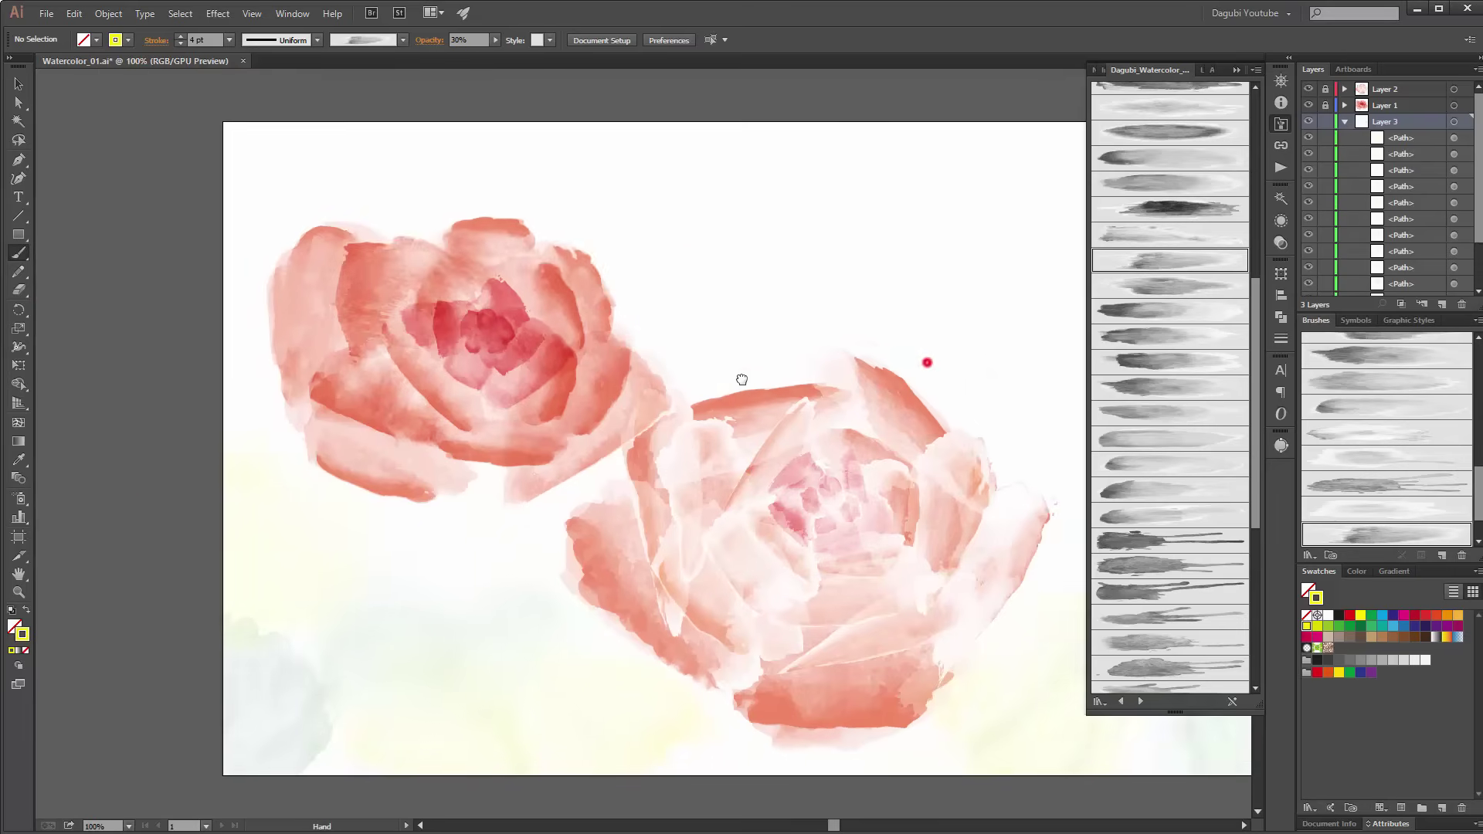
mouse_move(741, 384)
mouse_down()
mouse_move(599, 387)
mouse_move(698, 391)
mouse_up()
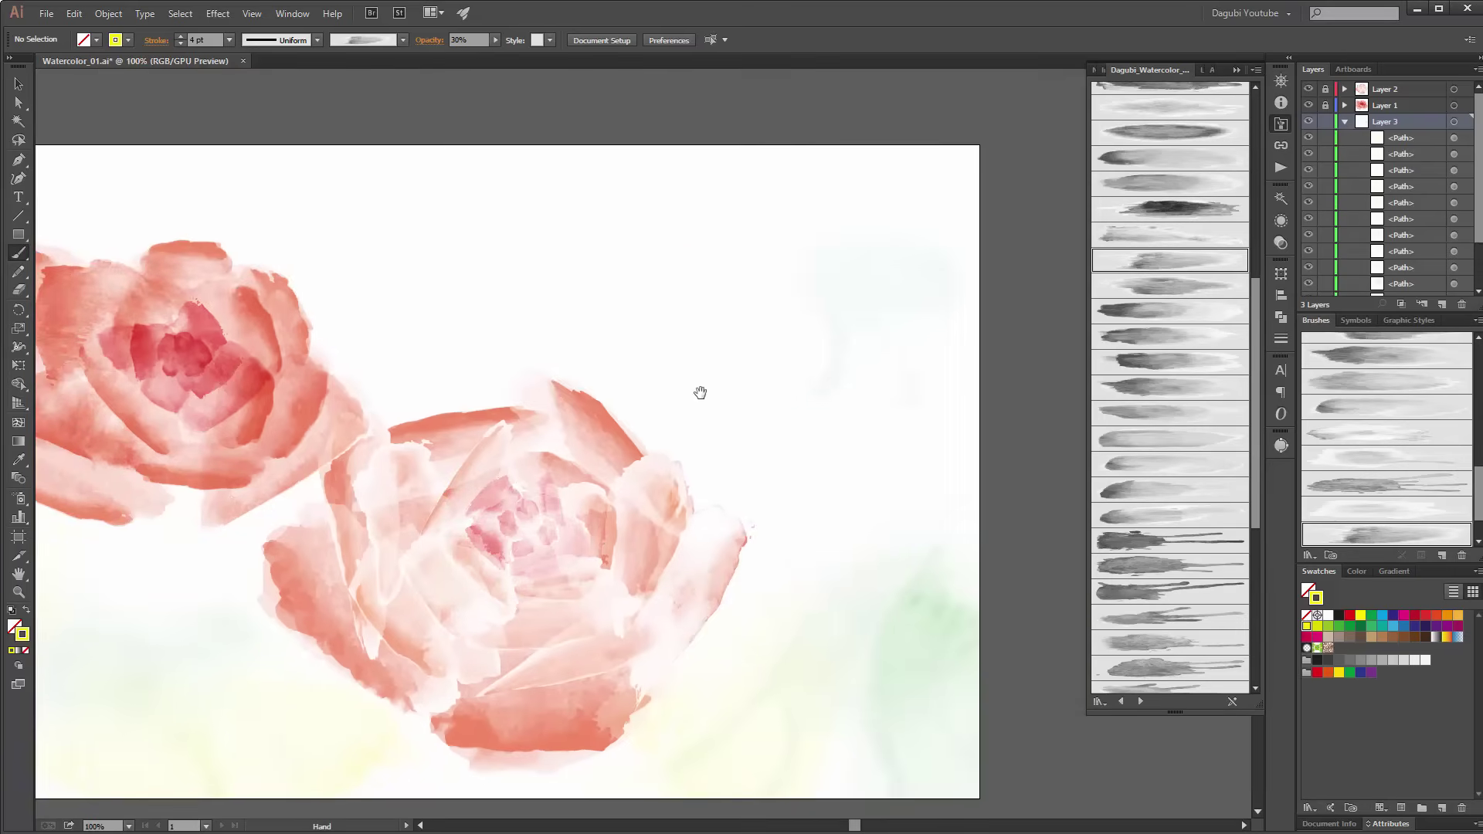
Step: Switch the stroke to light blue, choose another watercolor brush and paint a wash at the artboard's upper-right corner
click(1392, 626)
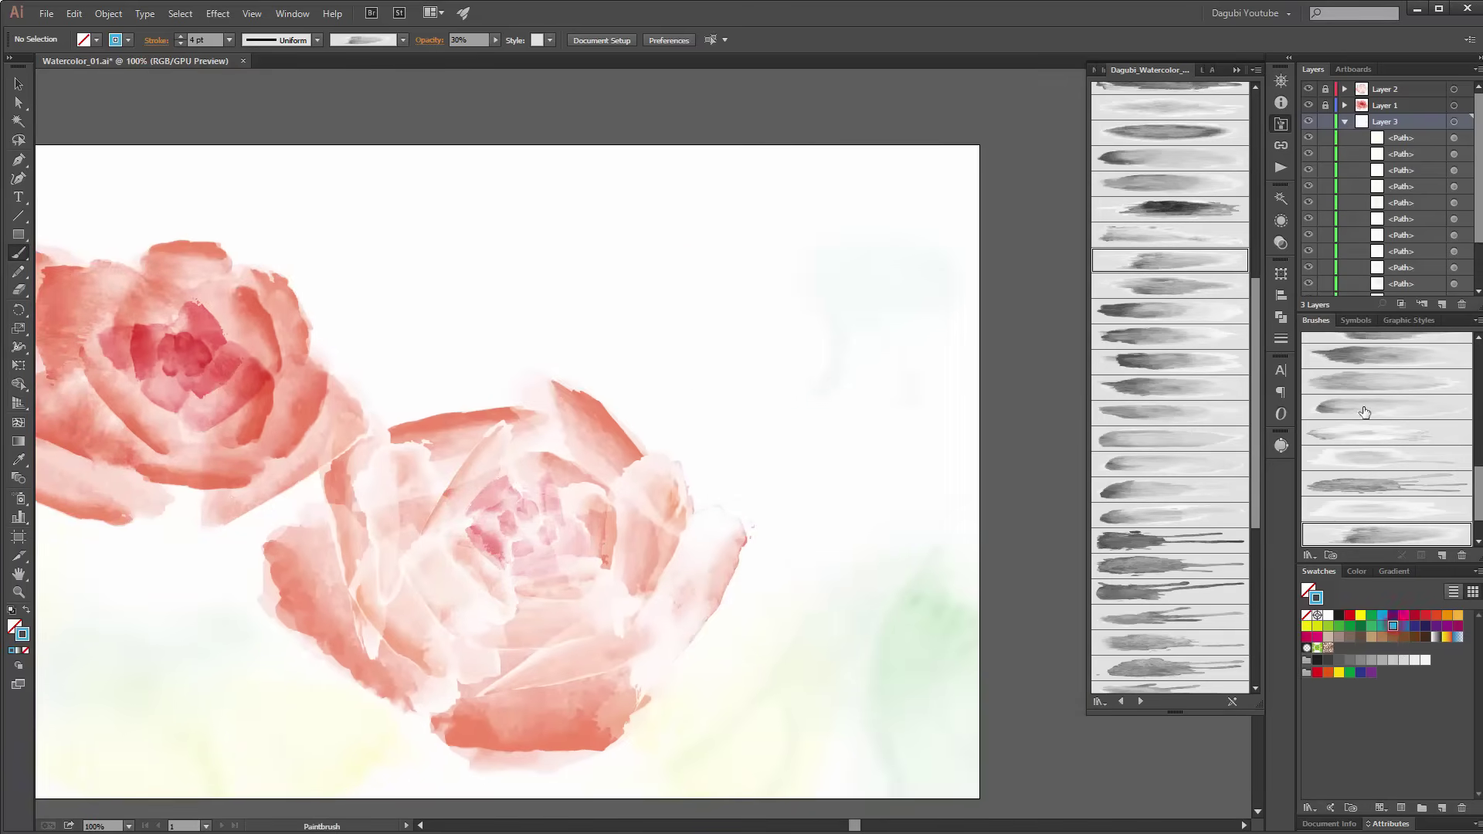
click(1170, 285)
drag(1042, 132, 901, 231)
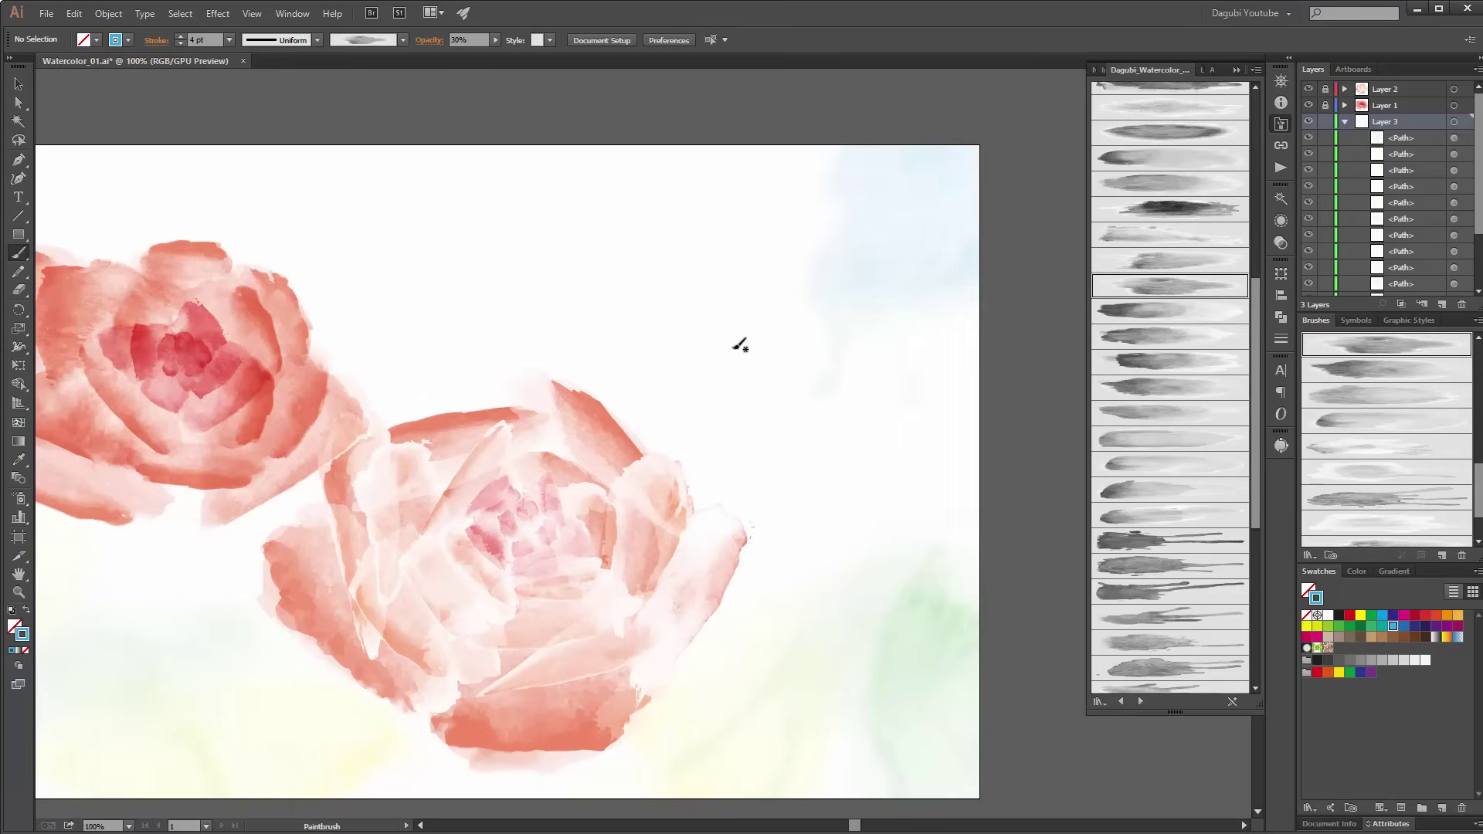
Step: Set the stroke weight to 5 pt, paint blue washes across the artboard's top, and shift the upper-left corner wash outward
click(179, 36)
drag(622, 144, 612, 414)
drag(642, 244, 658, 208)
drag(425, 230, 665, 257)
mouse_move(87, 127)
mouse_down()
mouse_move(298, 225)
mouse_move(498, 251)
mouse_up()
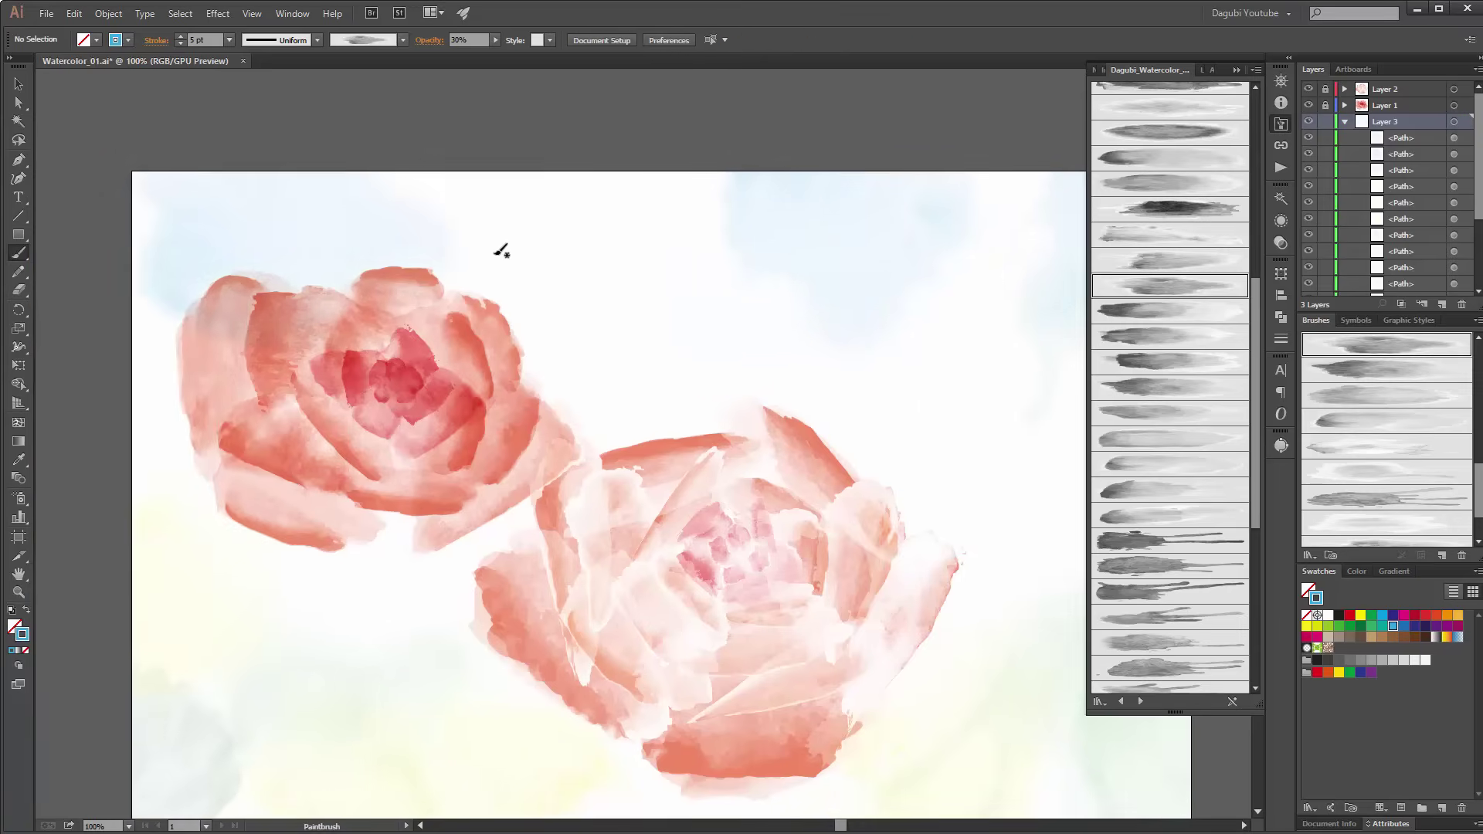
drag(313, 221, 242, 178)
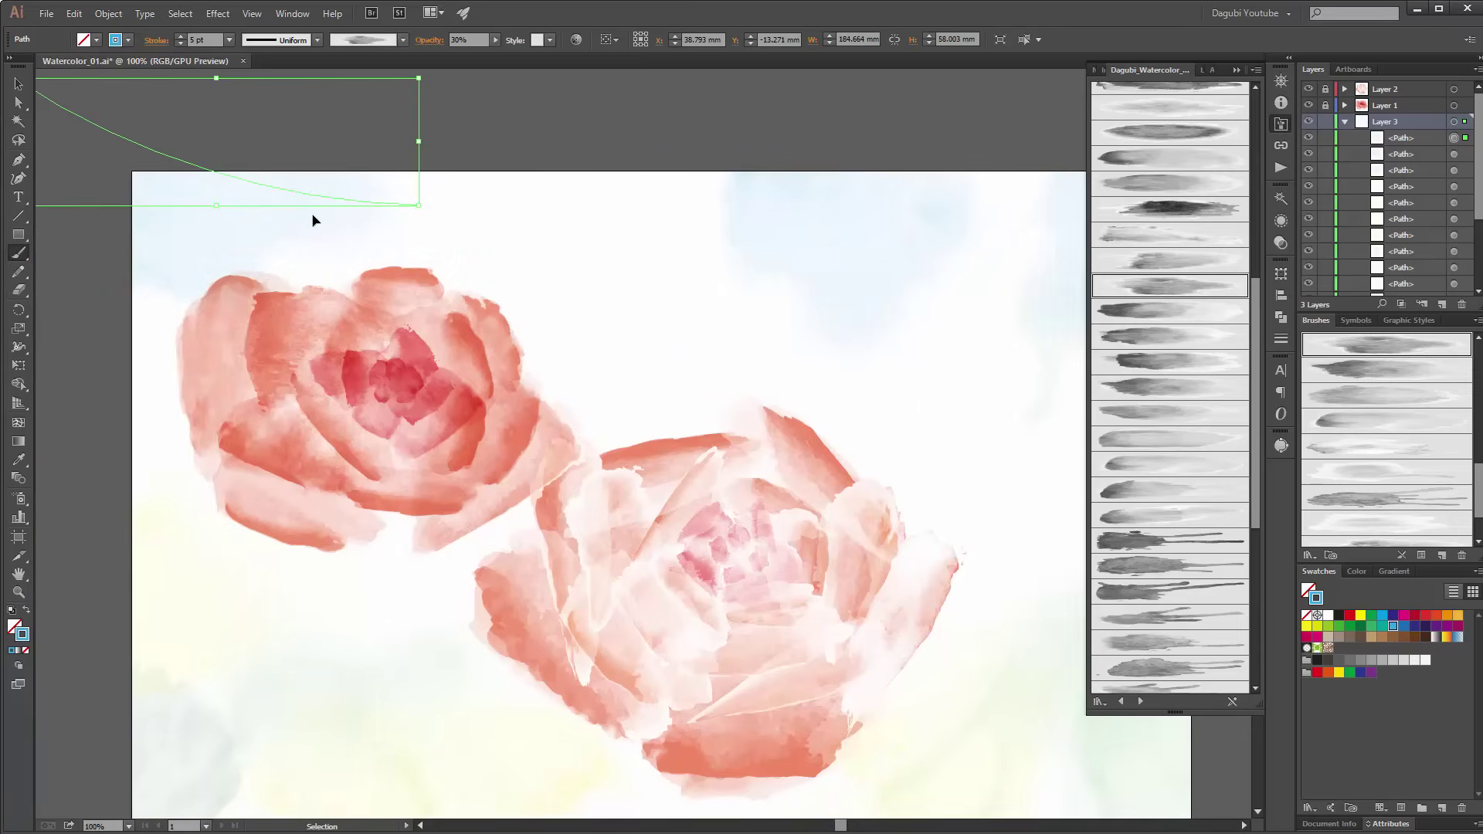
click(666, 152)
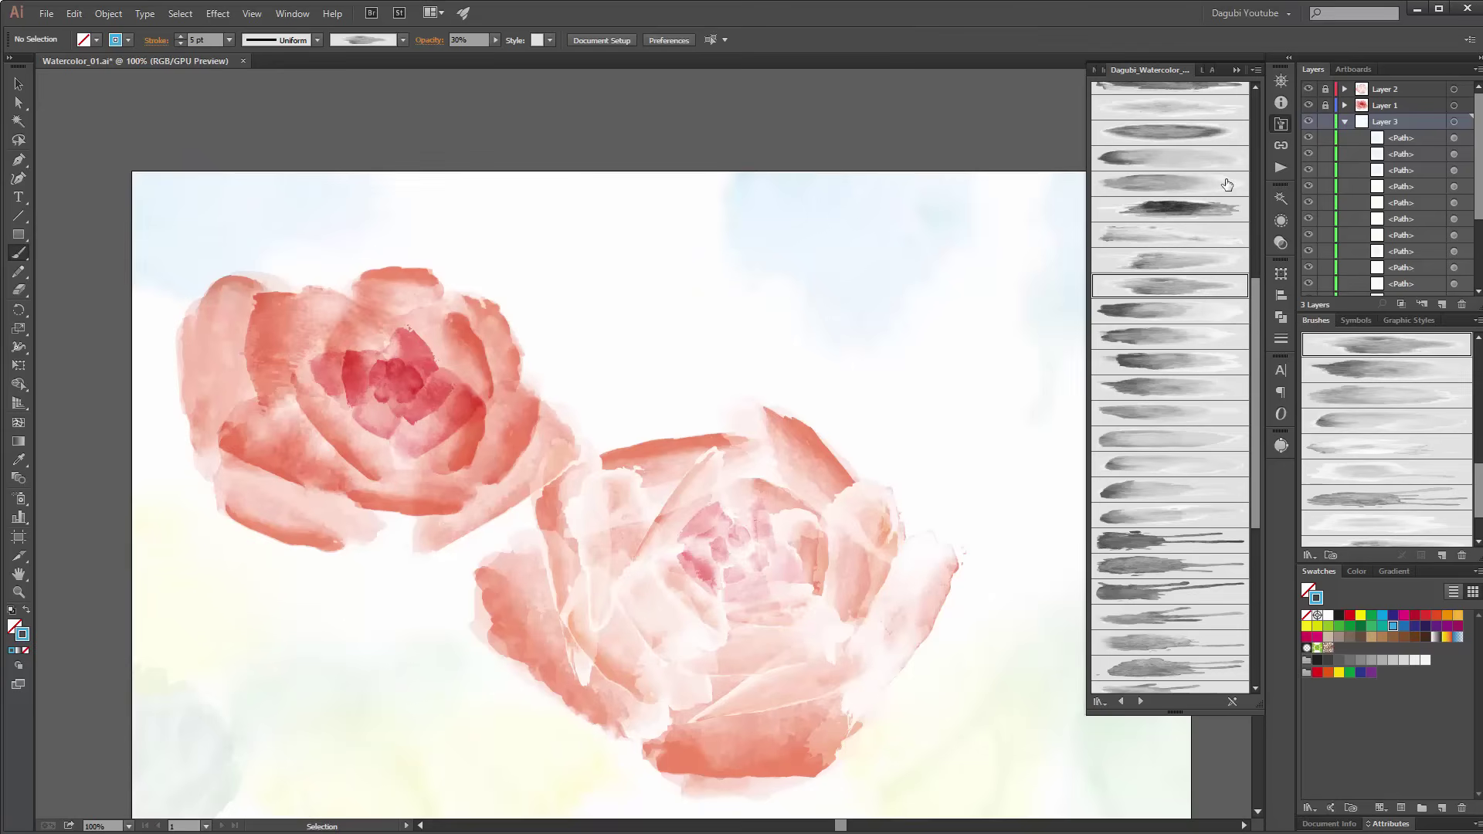
Step: Choose a paler streaky brush and fill the gaps along the artboard's top with fainter blue washes
drag(1258, 345, 1252, 502)
drag(1253, 586, 1253, 587)
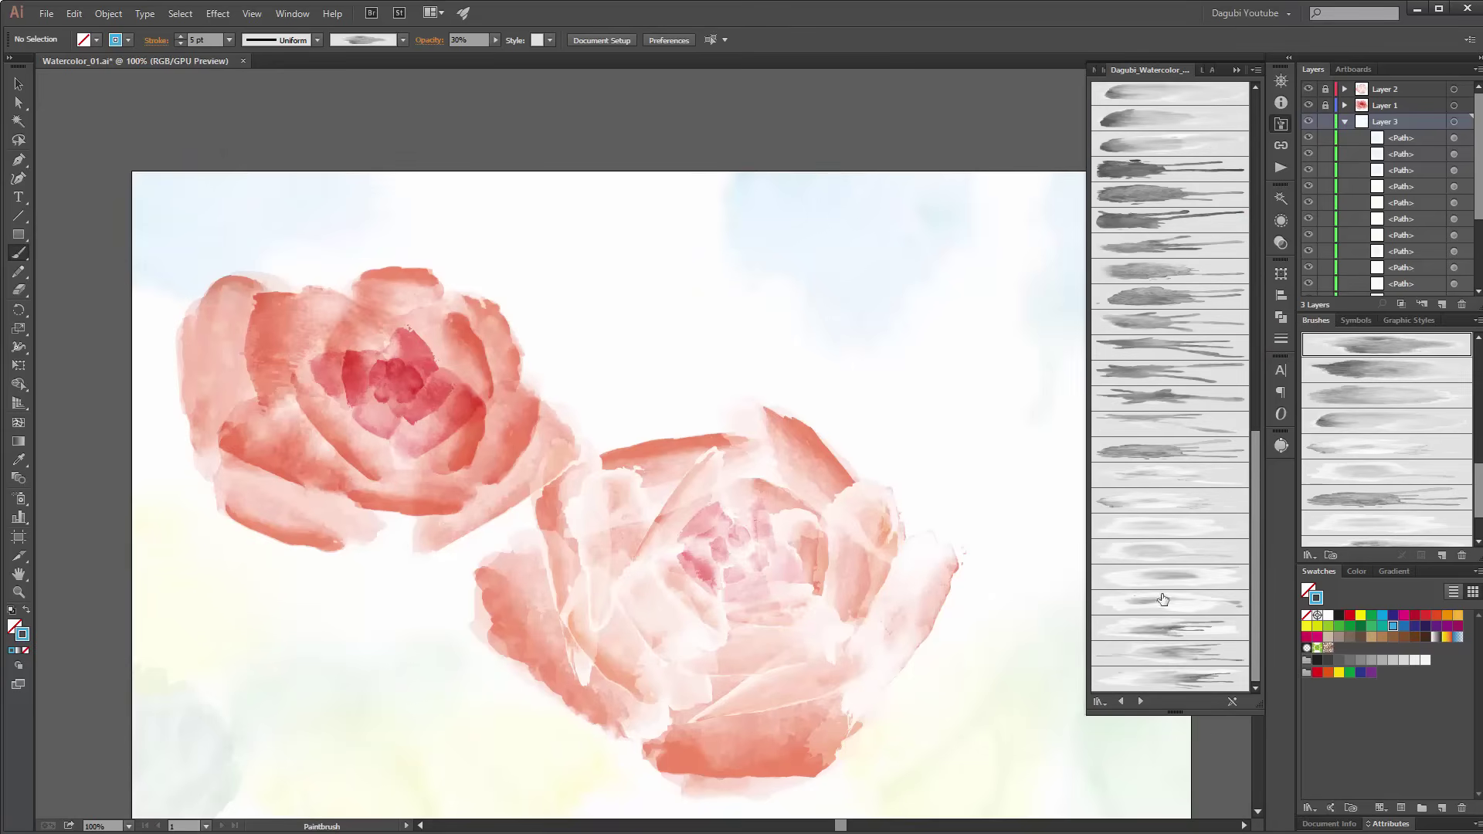
click(1175, 509)
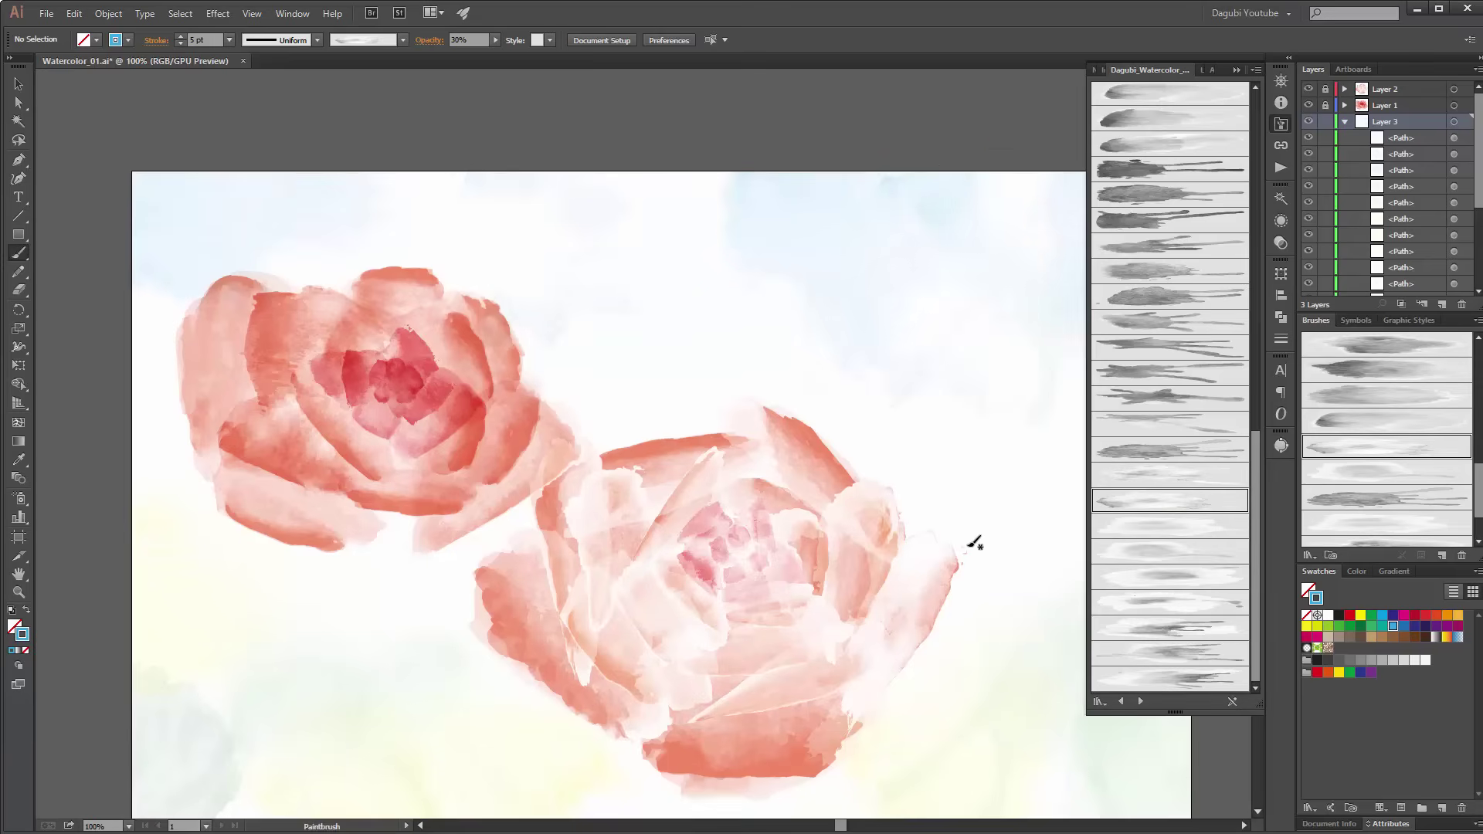
drag(955, 468, 758, 406)
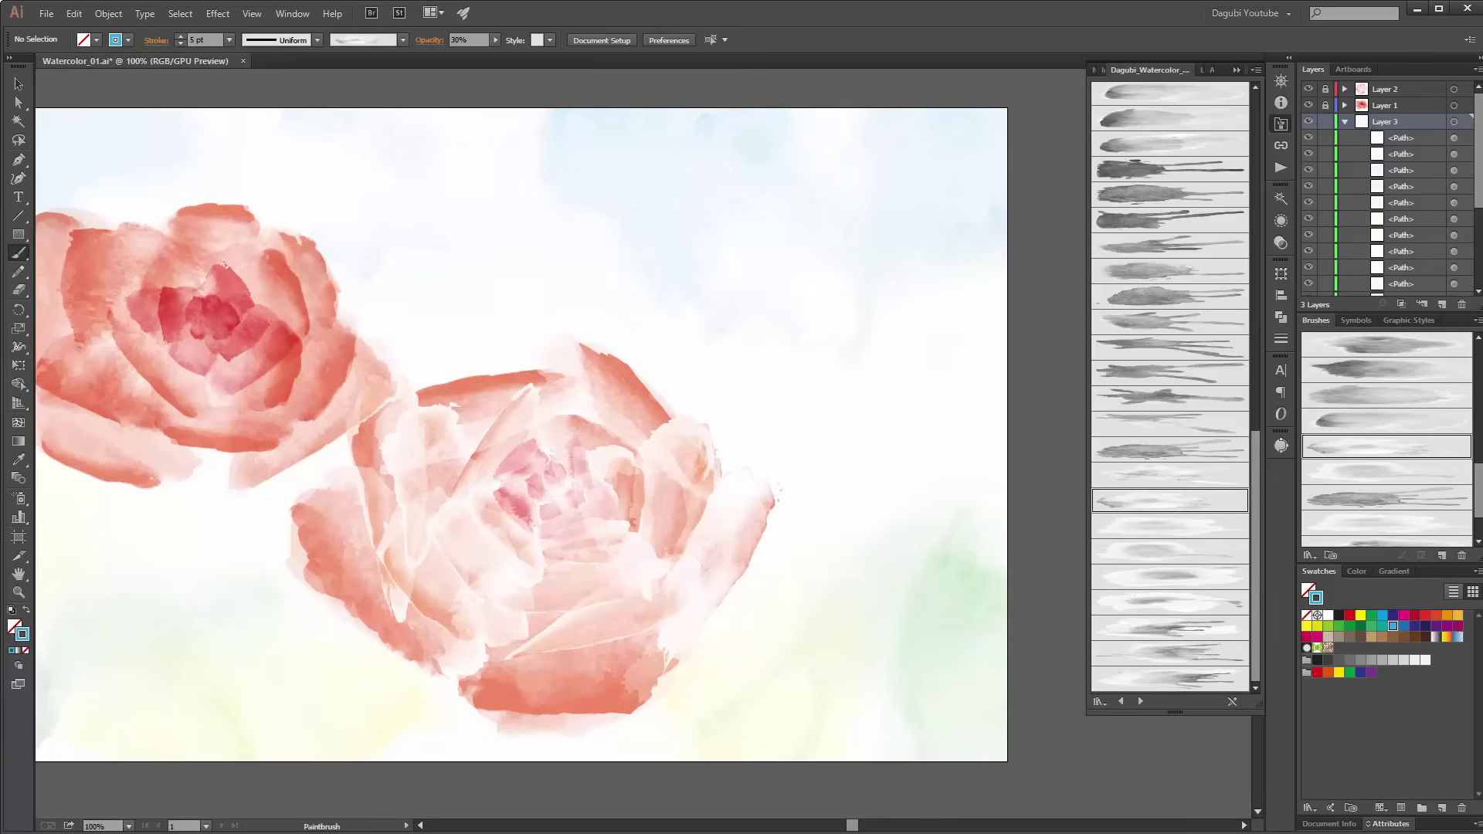
Step: Paint magenta washes at 15% opacity between the lower flower and the artboard's right edge, using two pale brushes
click(1403, 617)
drag(1048, 331, 803, 537)
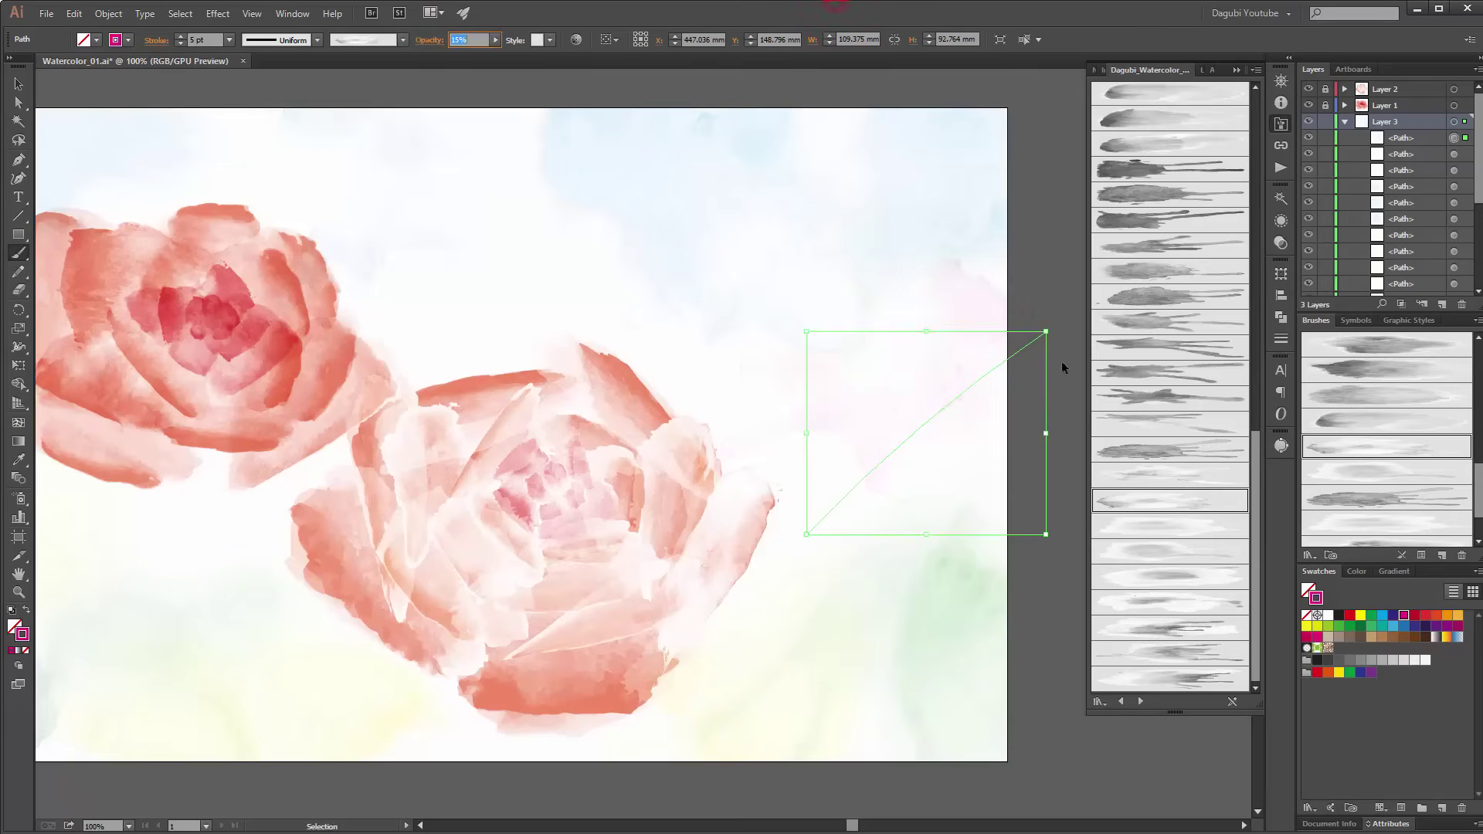
click(1048, 280)
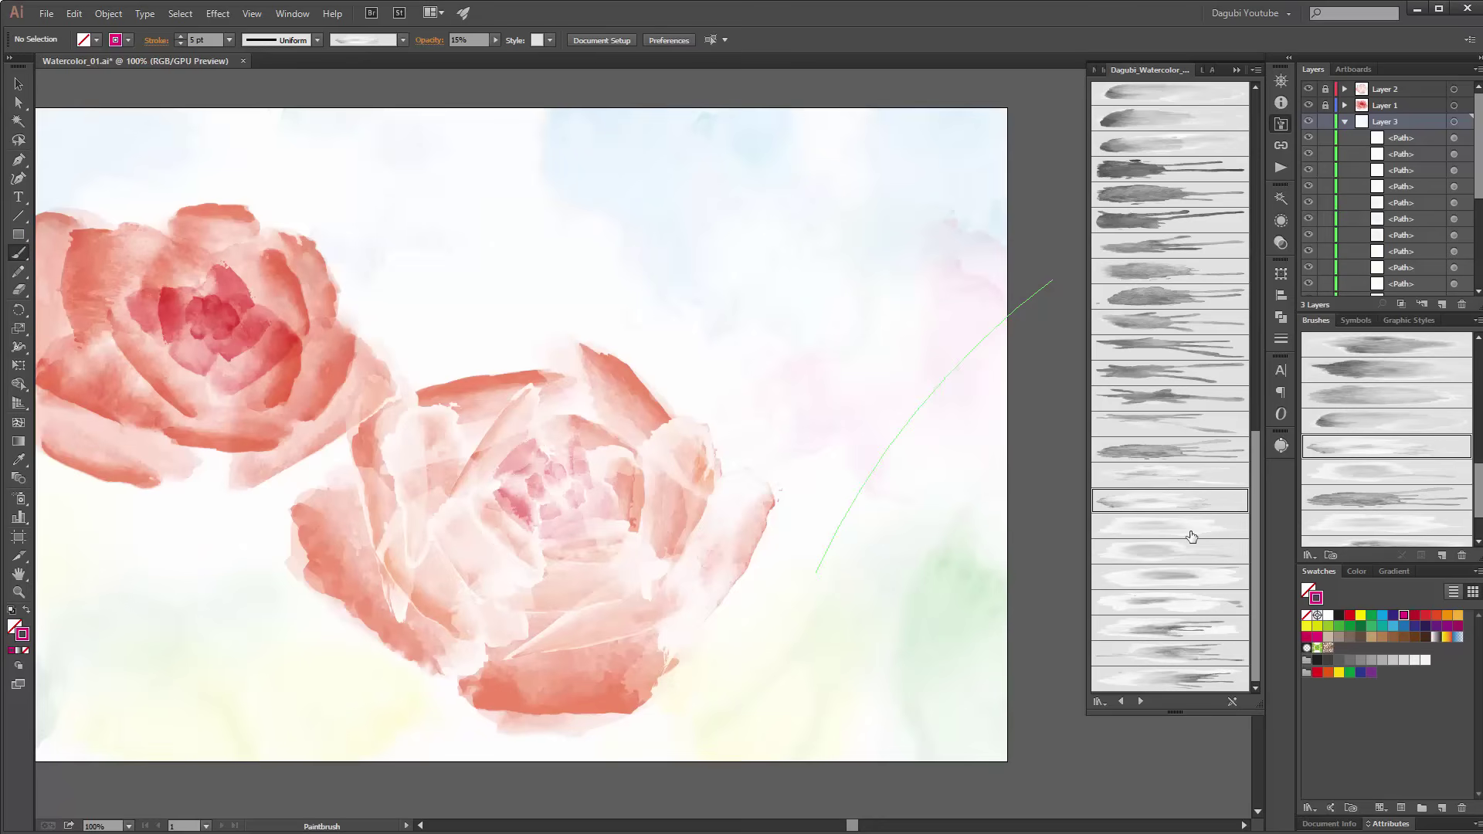
click(1191, 477)
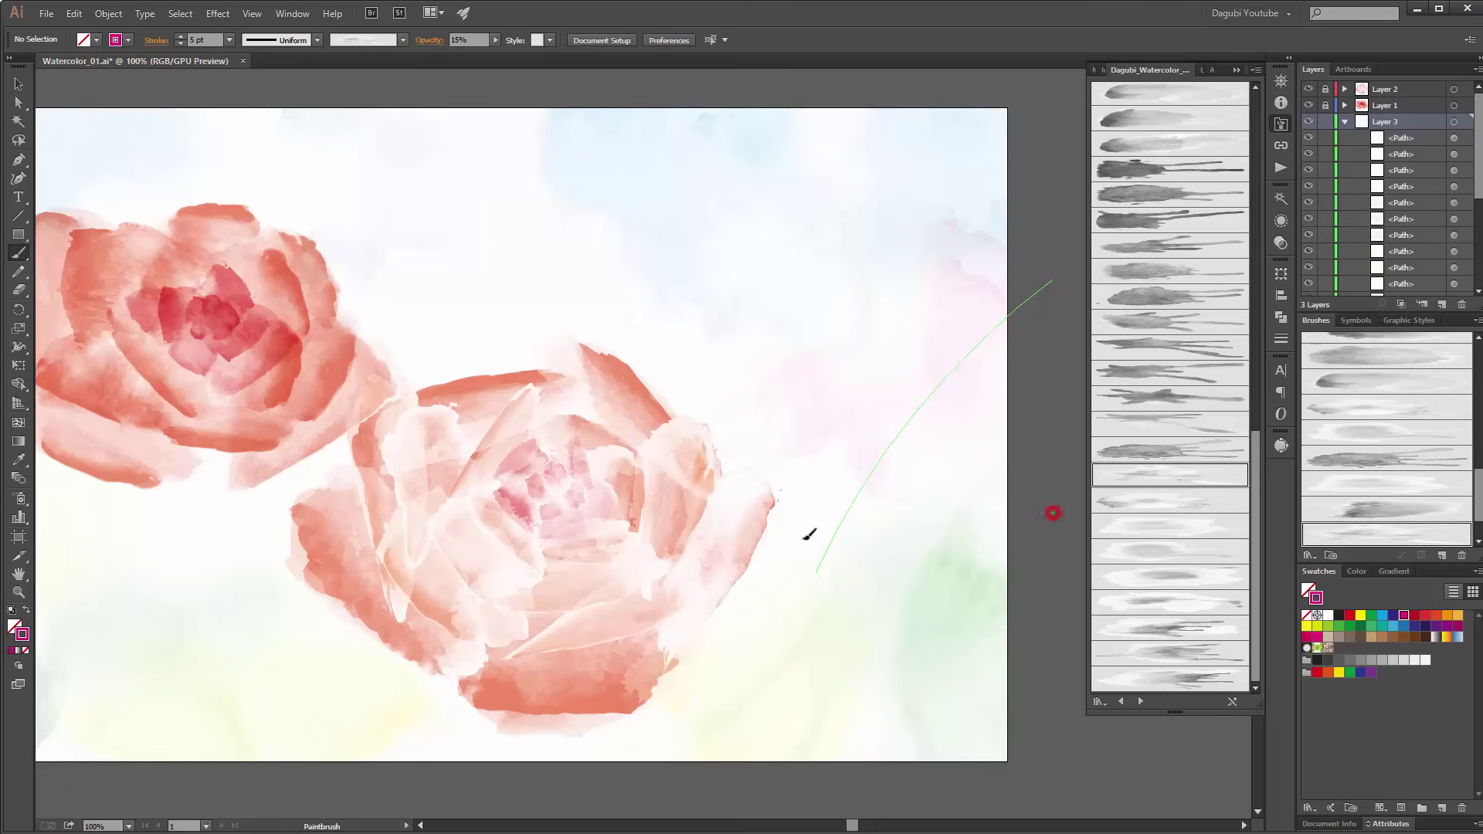
scroll(688, 410, up, 1)
scroll(688, 410, left, 5)
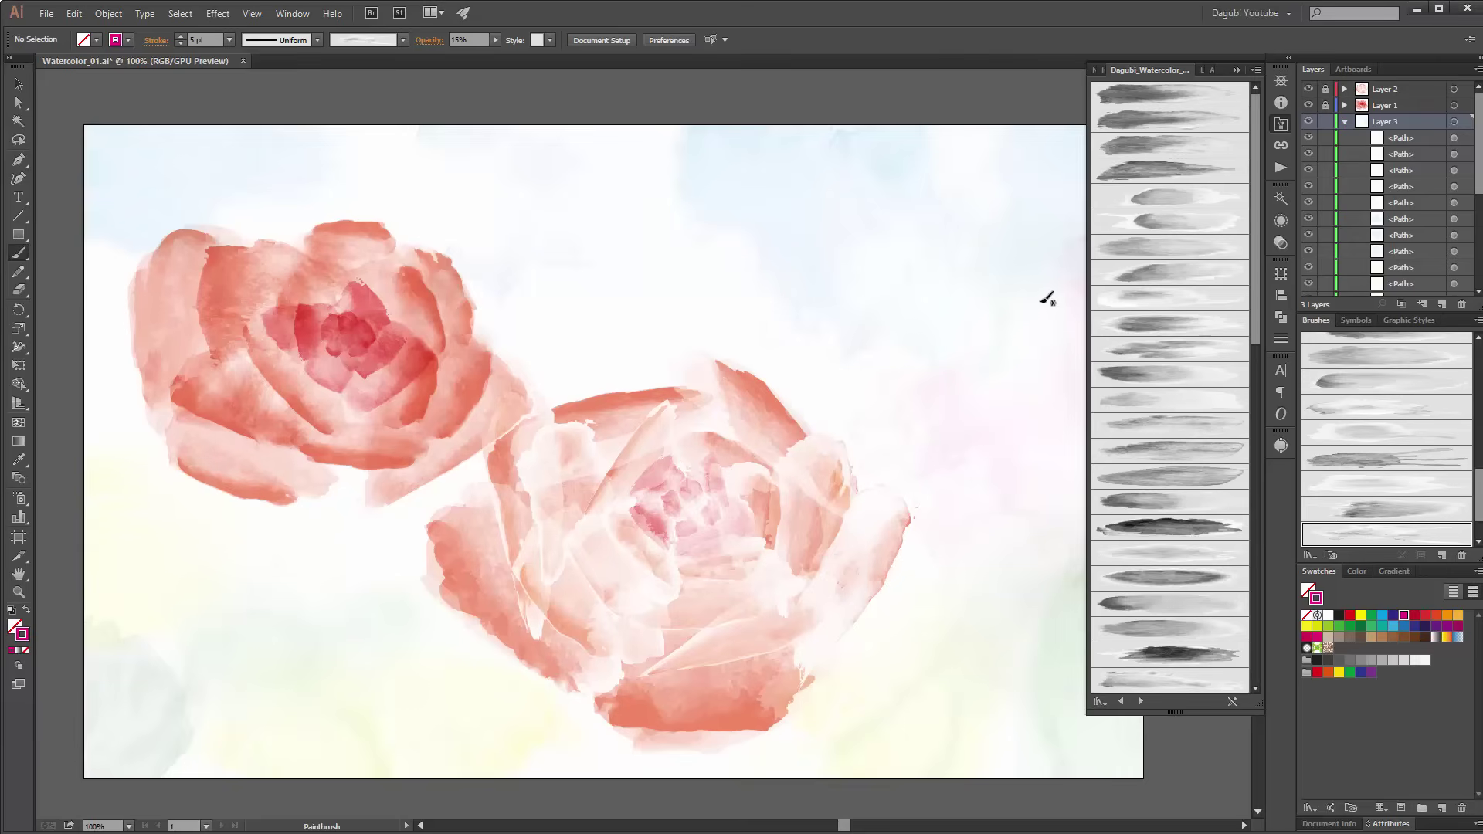
Step: Choose the Bildpinsel 12 brush with a dark green stroke, 0.5 pt weight and 100% opacity
click(1152, 379)
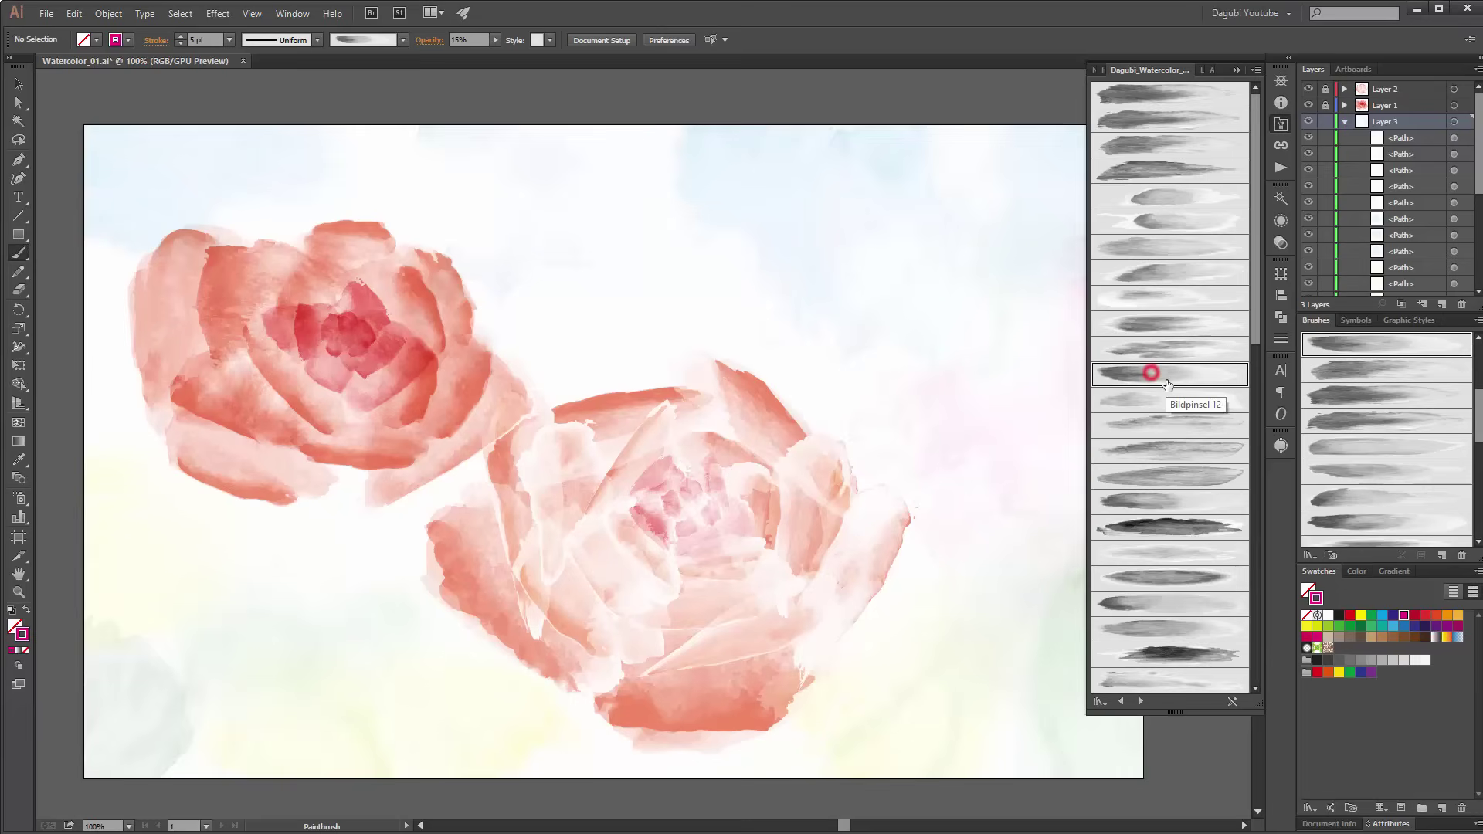
click(127, 40)
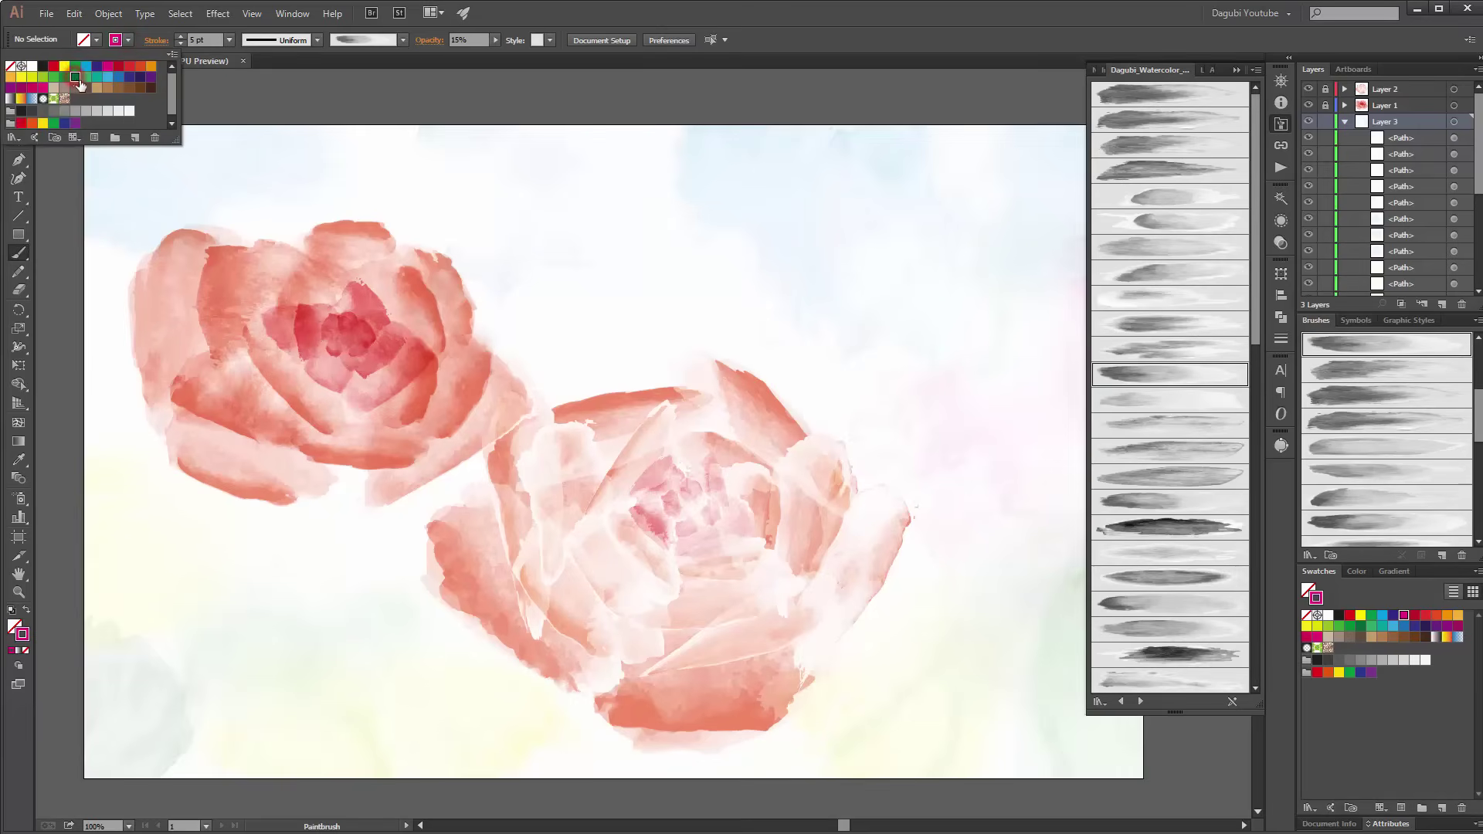
click(228, 39)
click(230, 38)
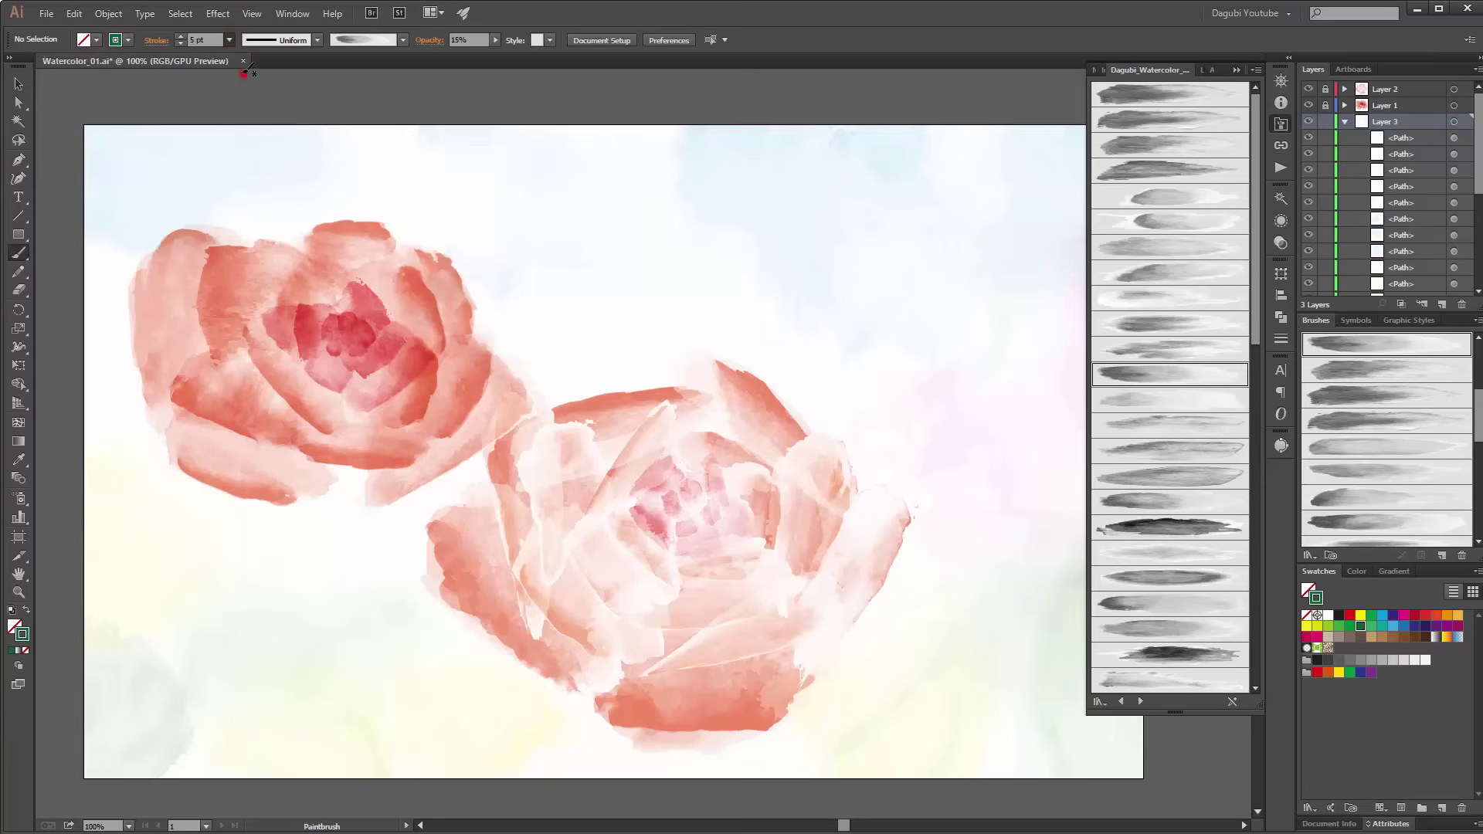
click(243, 75)
click(495, 40)
drag(438, 51, 502, 53)
Step: Set the blending mode for new strokes to Multiply
click(1280, 243)
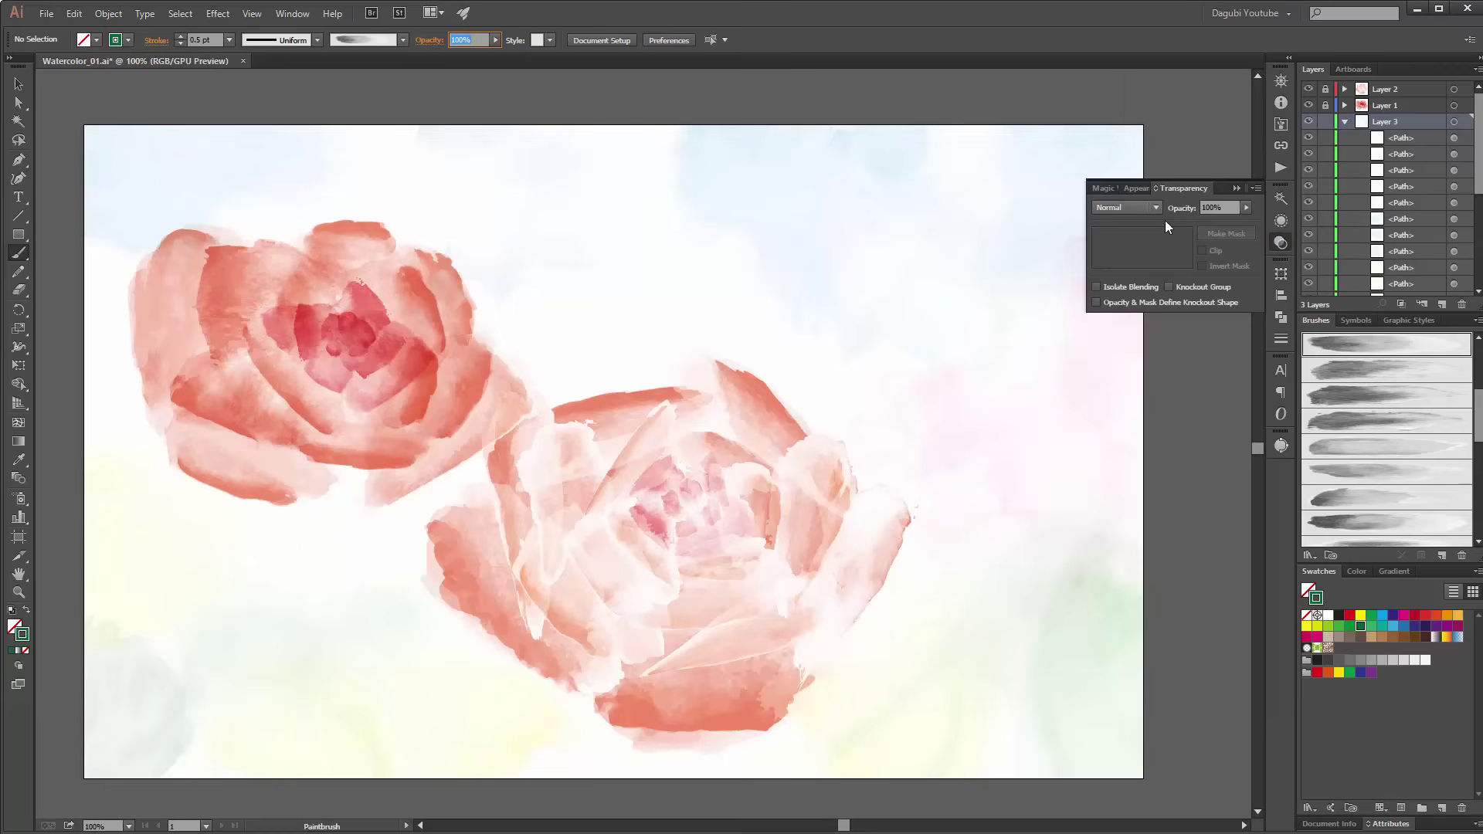
click(1120, 207)
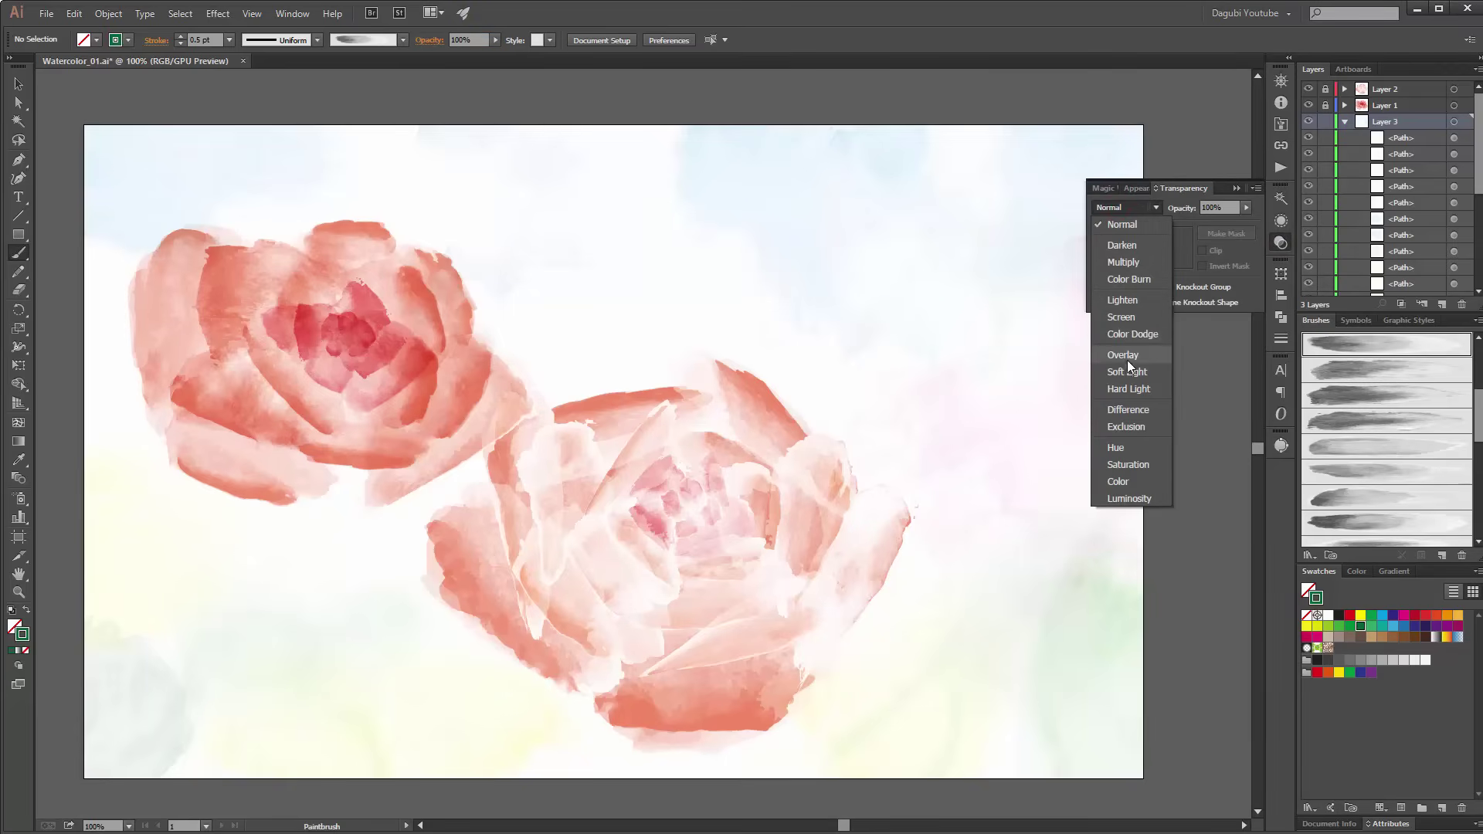
click(1126, 263)
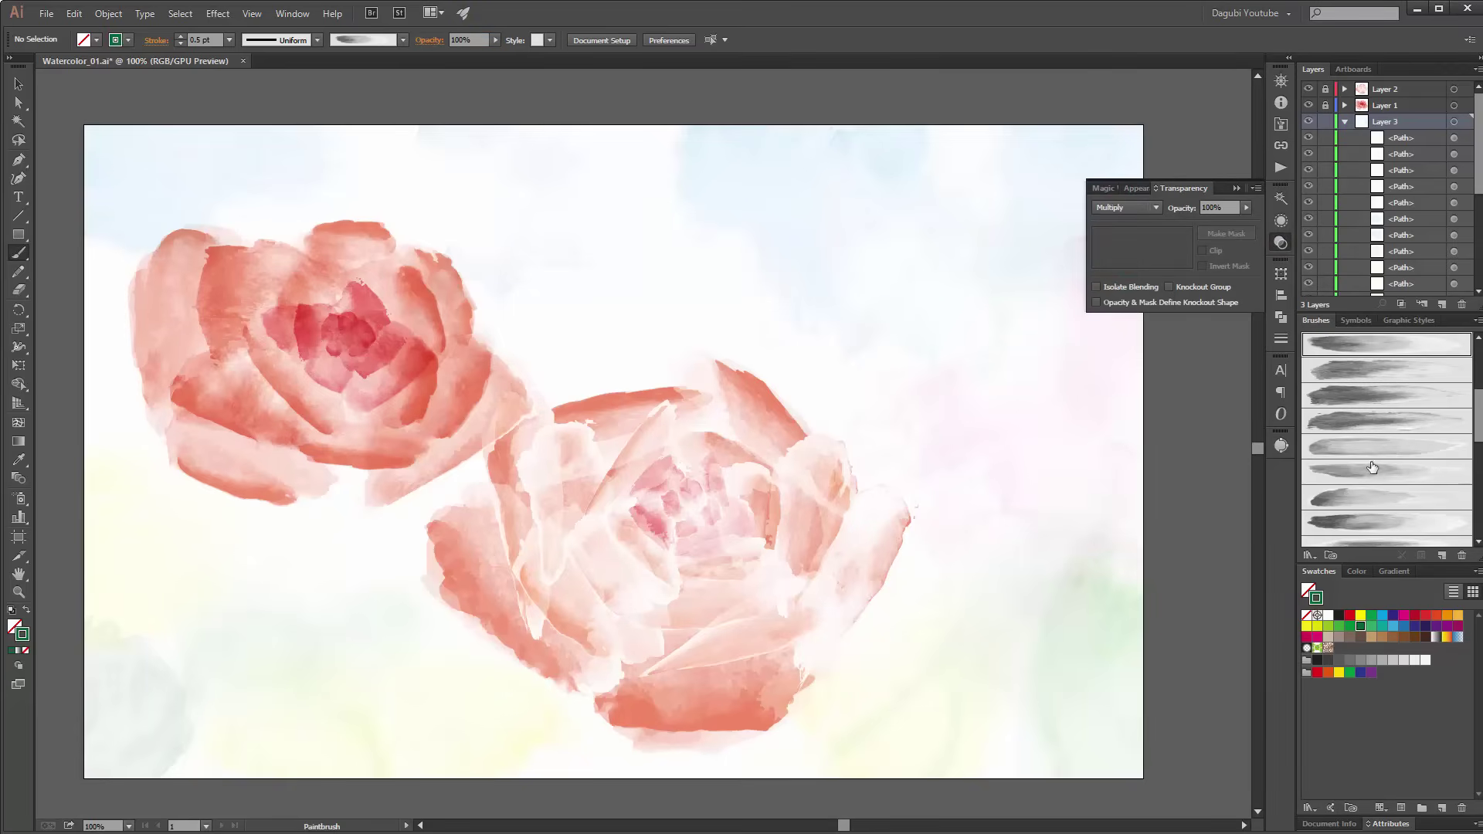
click(1236, 188)
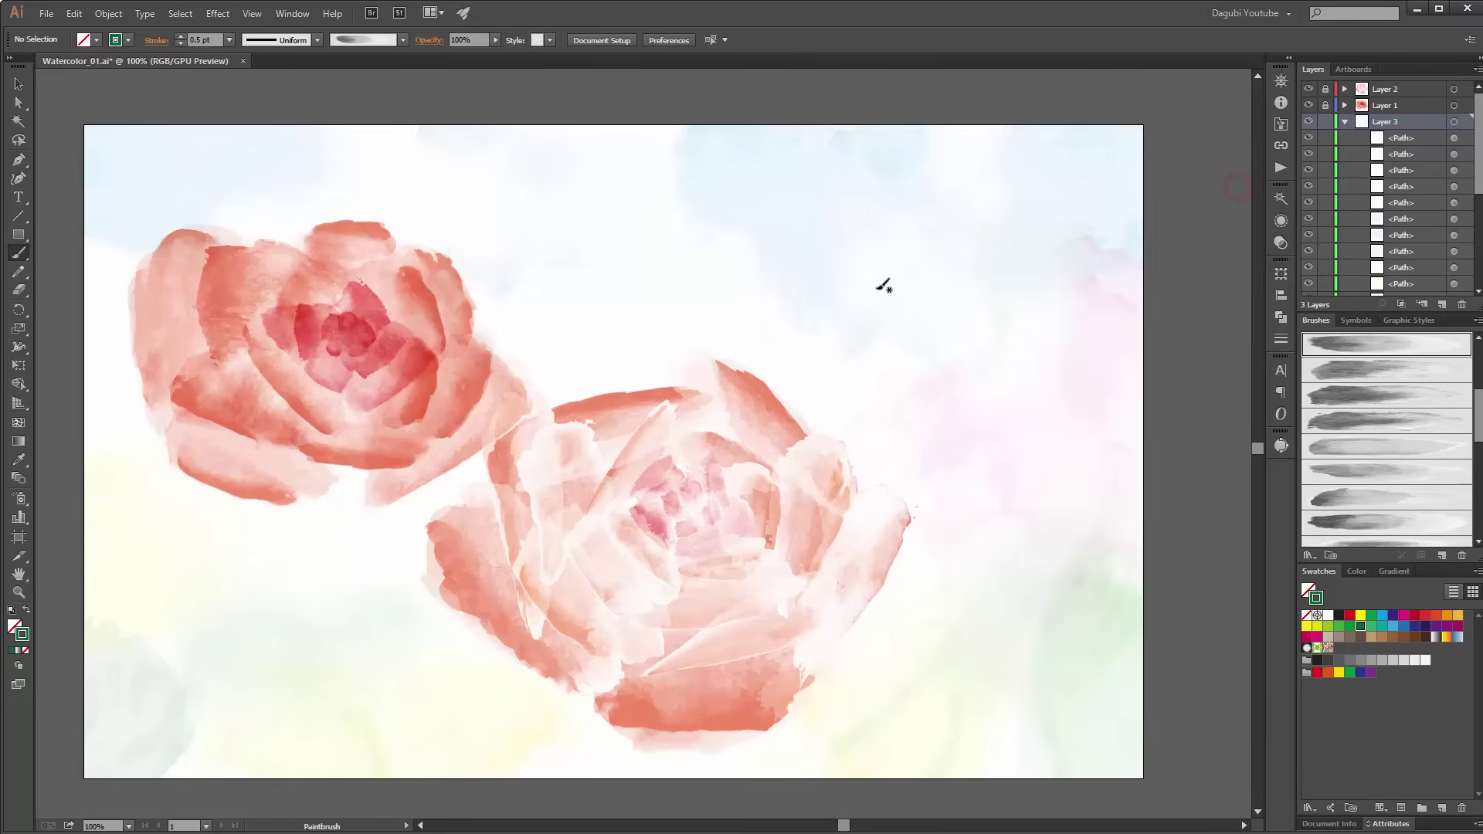
Step: Paint a curved dark green leaf rising from between the two flowers, and overlay it with a yellow-green stroke
mouse_move(554, 393)
mouse_down()
mouse_move(717, 266)
mouse_move(801, 243)
mouse_move(853, 244)
mouse_up()
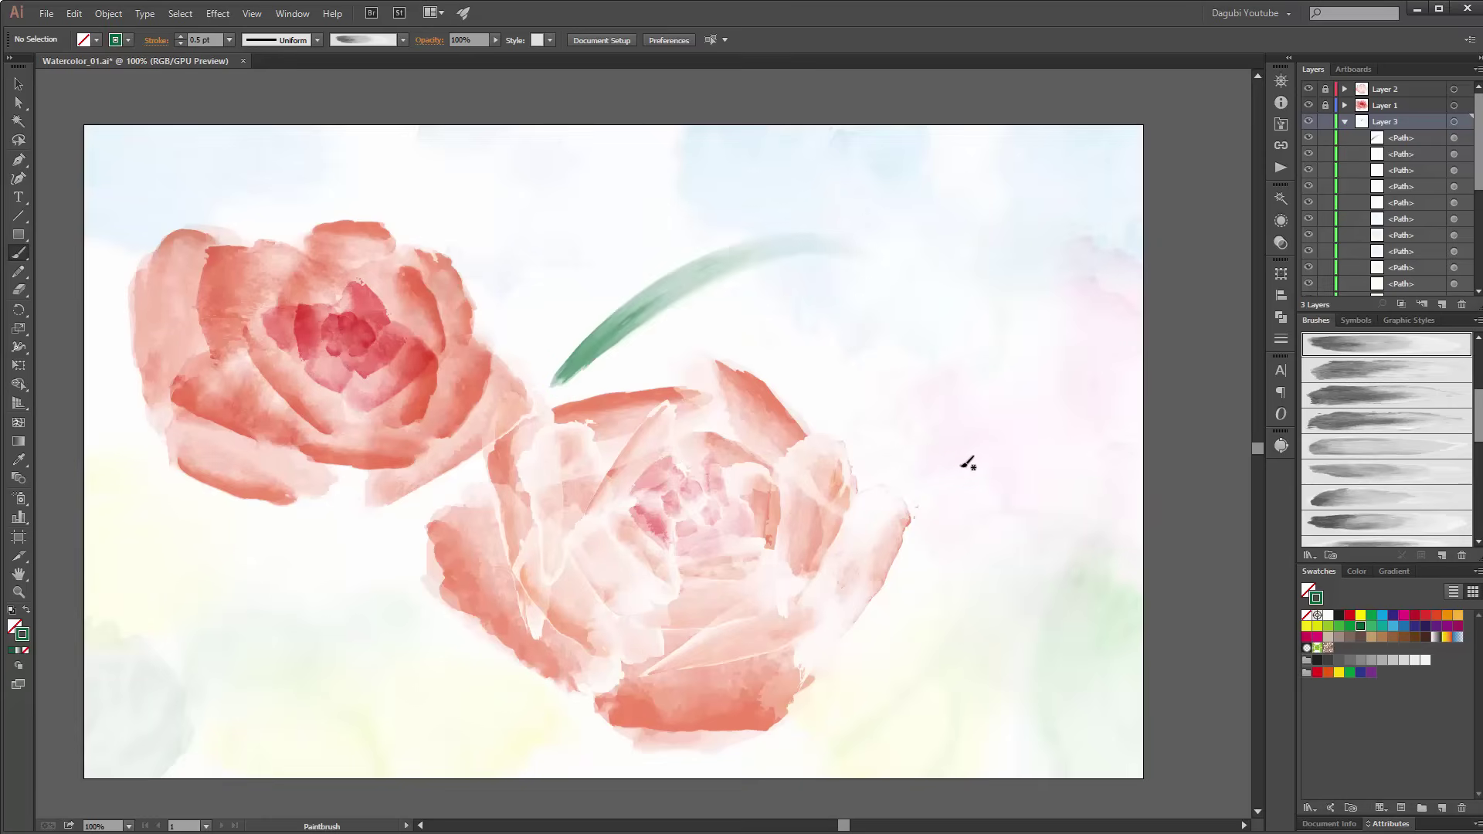
click(1316, 626)
mouse_move(557, 382)
mouse_down()
mouse_move(725, 258)
mouse_move(816, 236)
mouse_up()
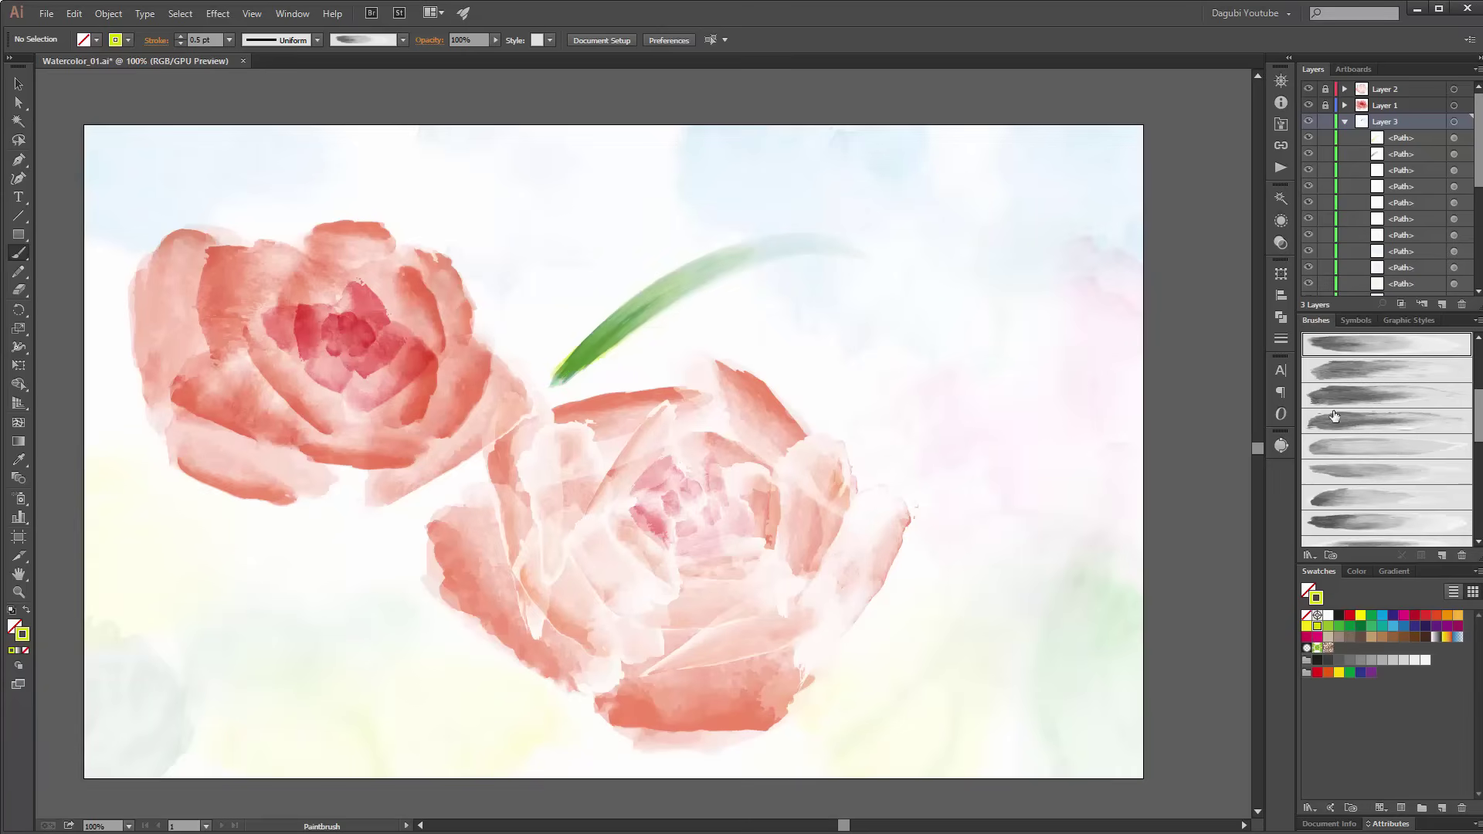
Step: Choose a different tapered brush and paint a shorter upright leaf beside the first, layering green over yellow-green
click(1282, 127)
drag(1254, 269, 1263, 397)
click(1129, 475)
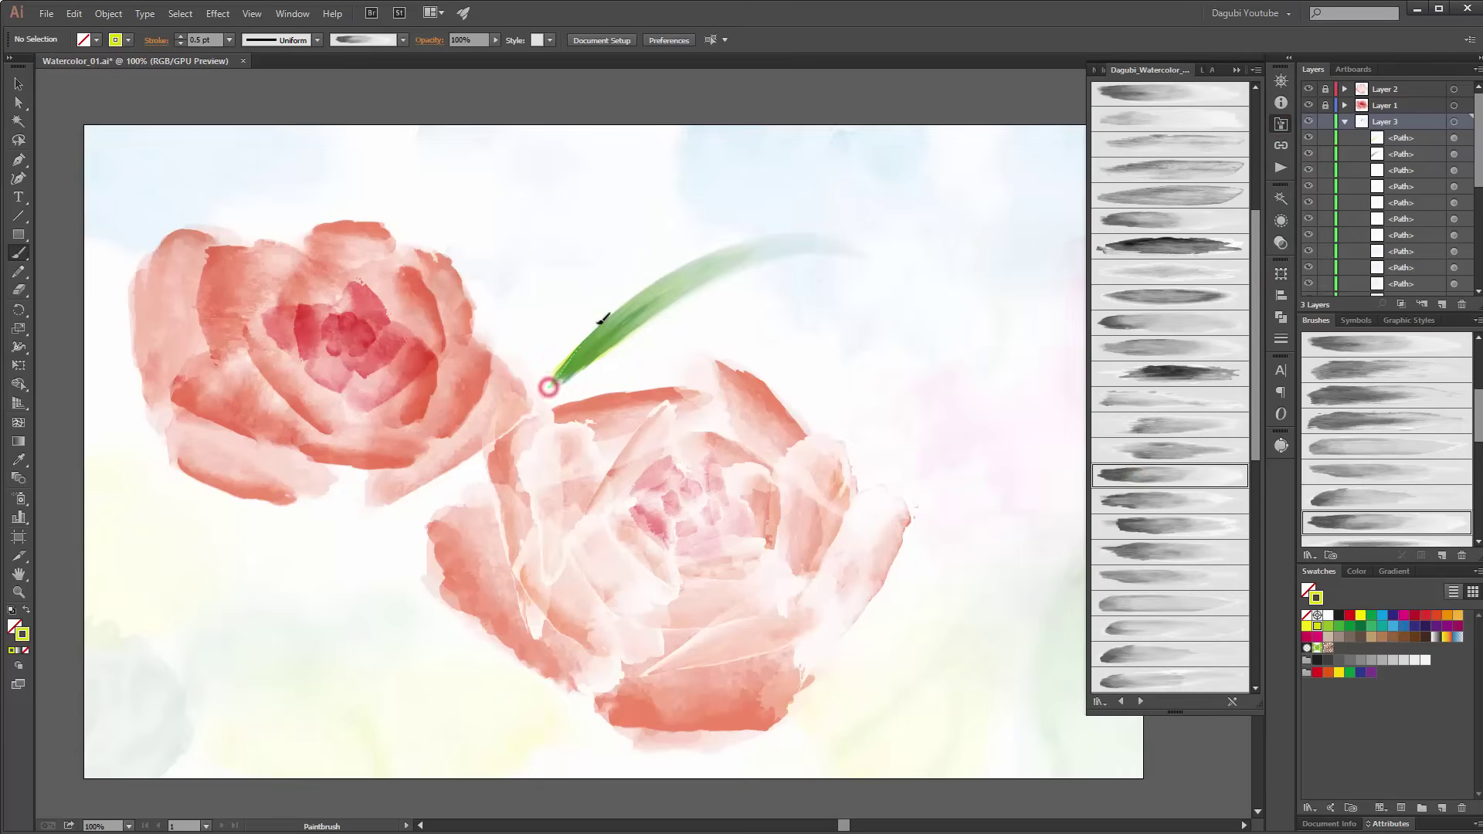
drag(549, 383, 635, 214)
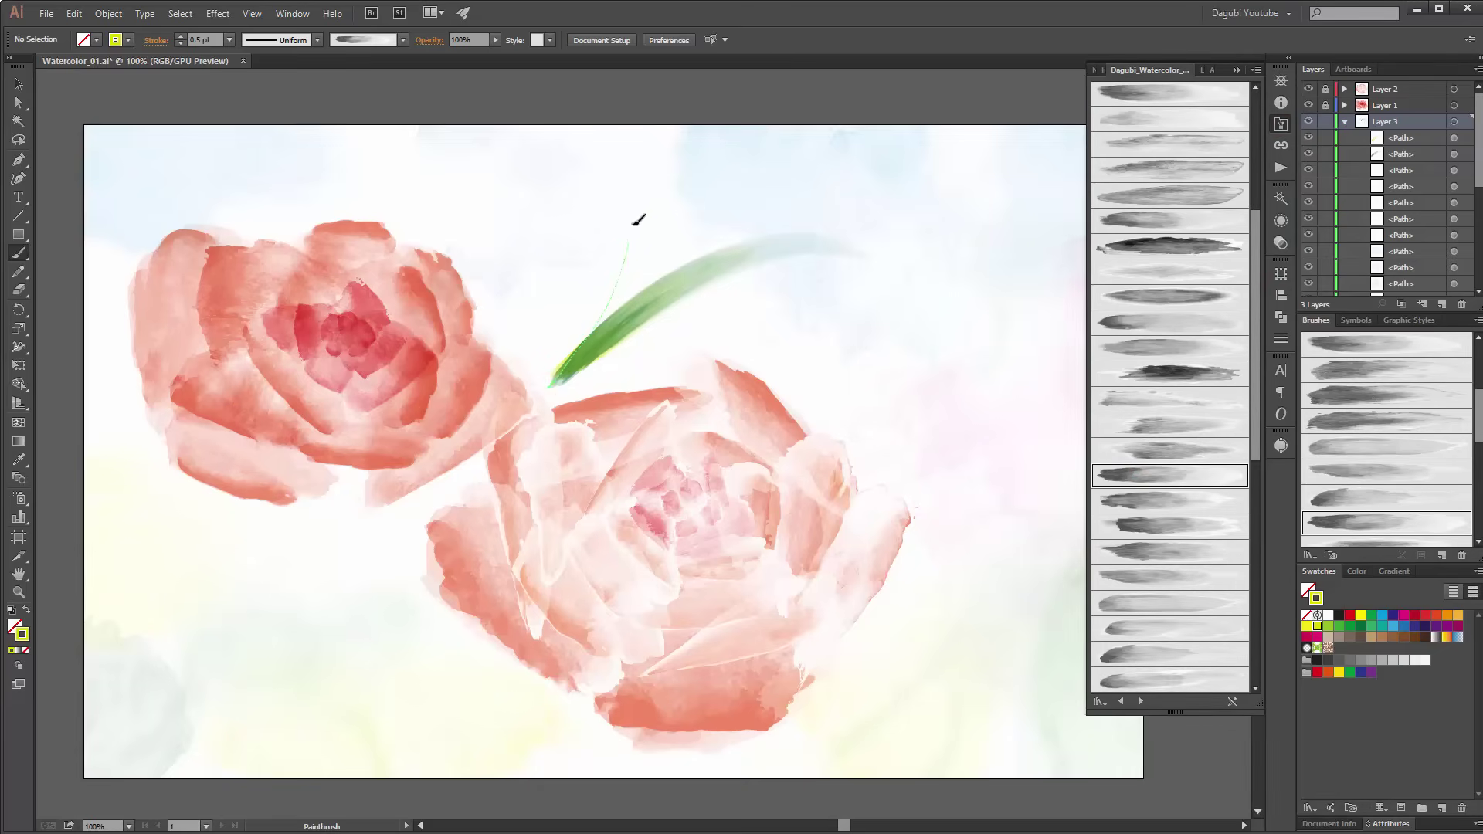
click(1372, 626)
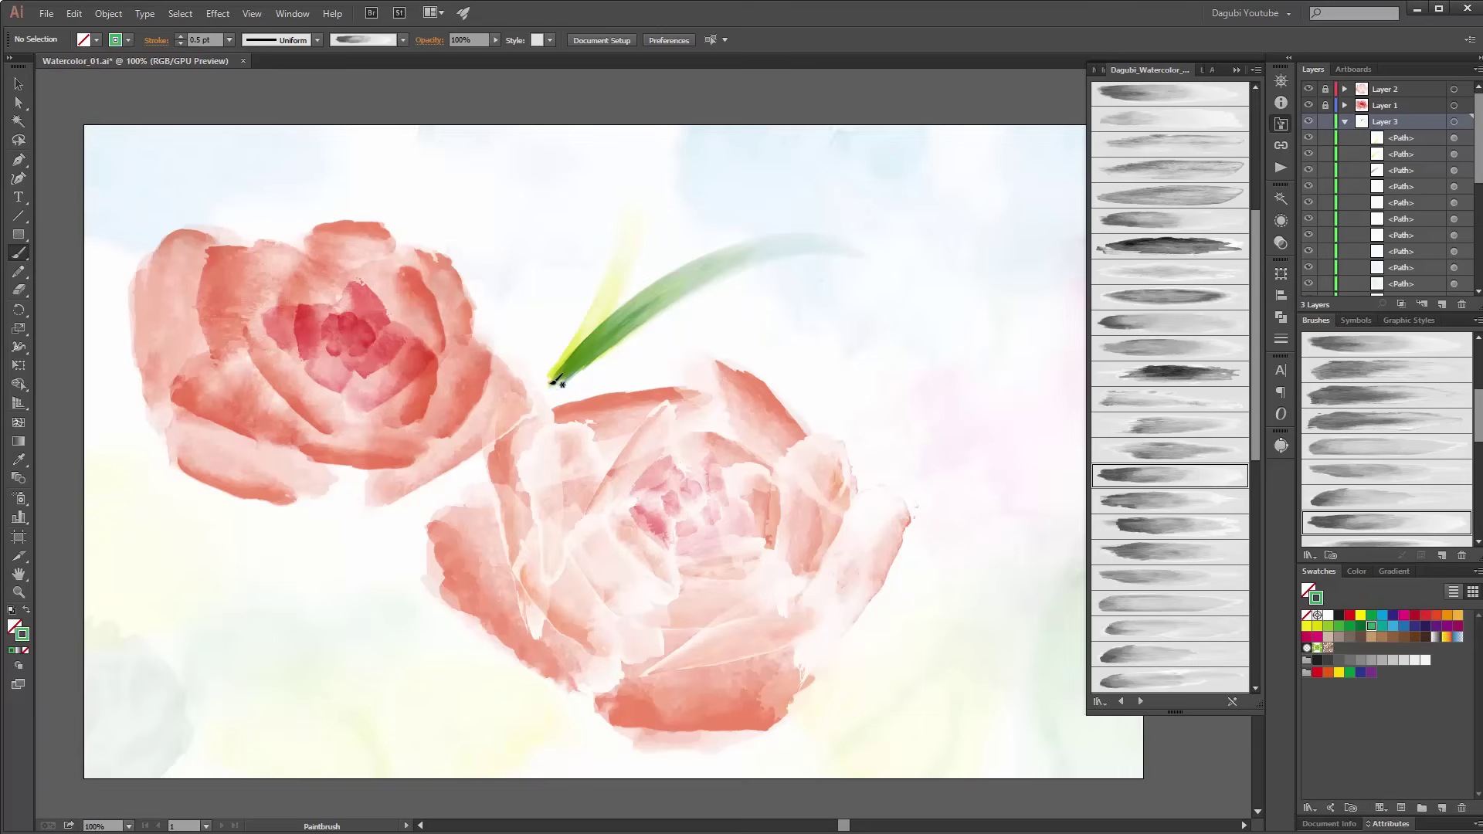
drag(549, 381, 628, 219)
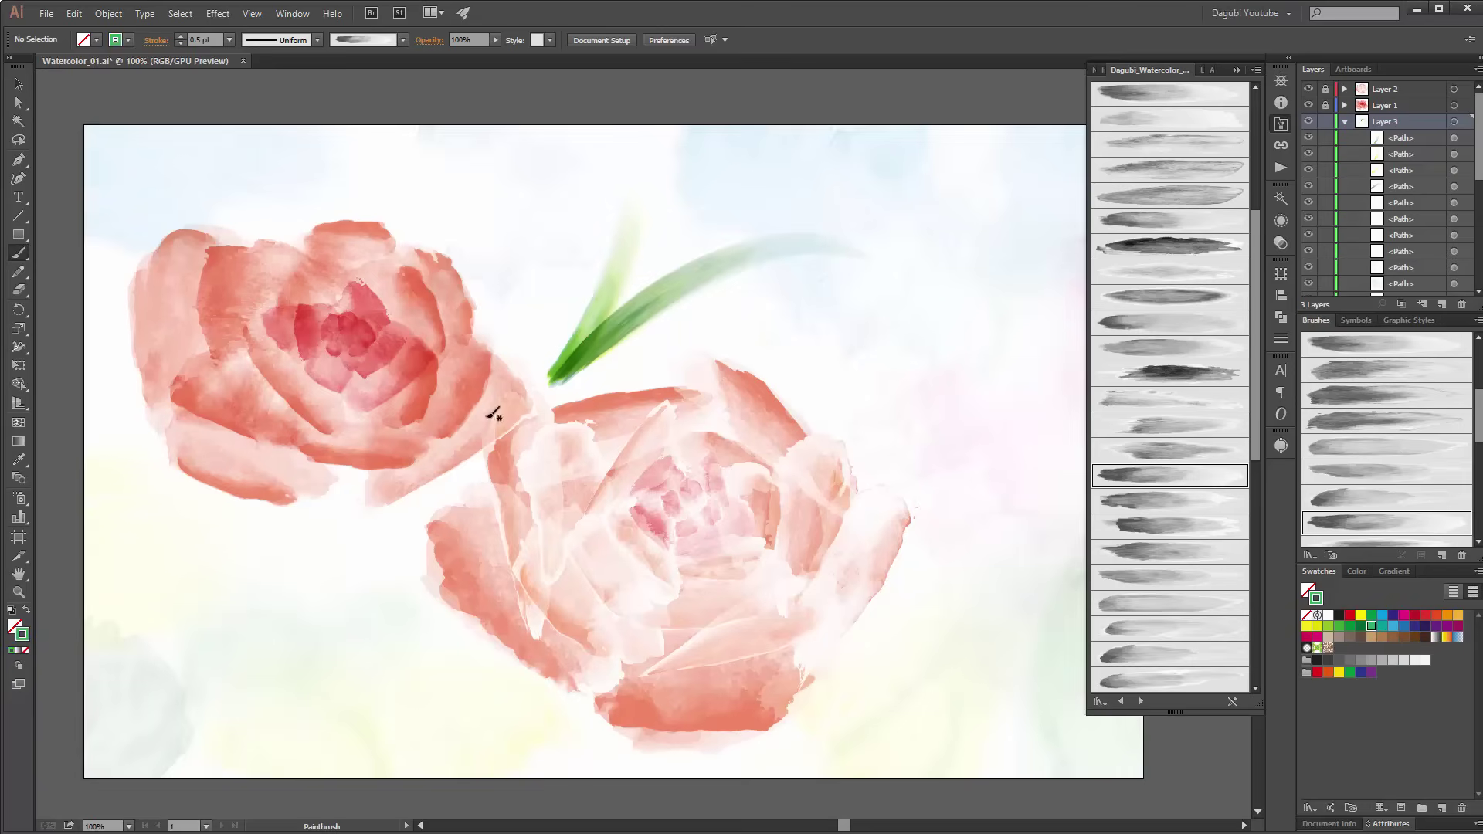
Step: Set the stroke weight to 0.25 pt, choose another brush, and paint thin green leaves above and left of the lower flower
click(230, 39)
click(252, 60)
click(1149, 551)
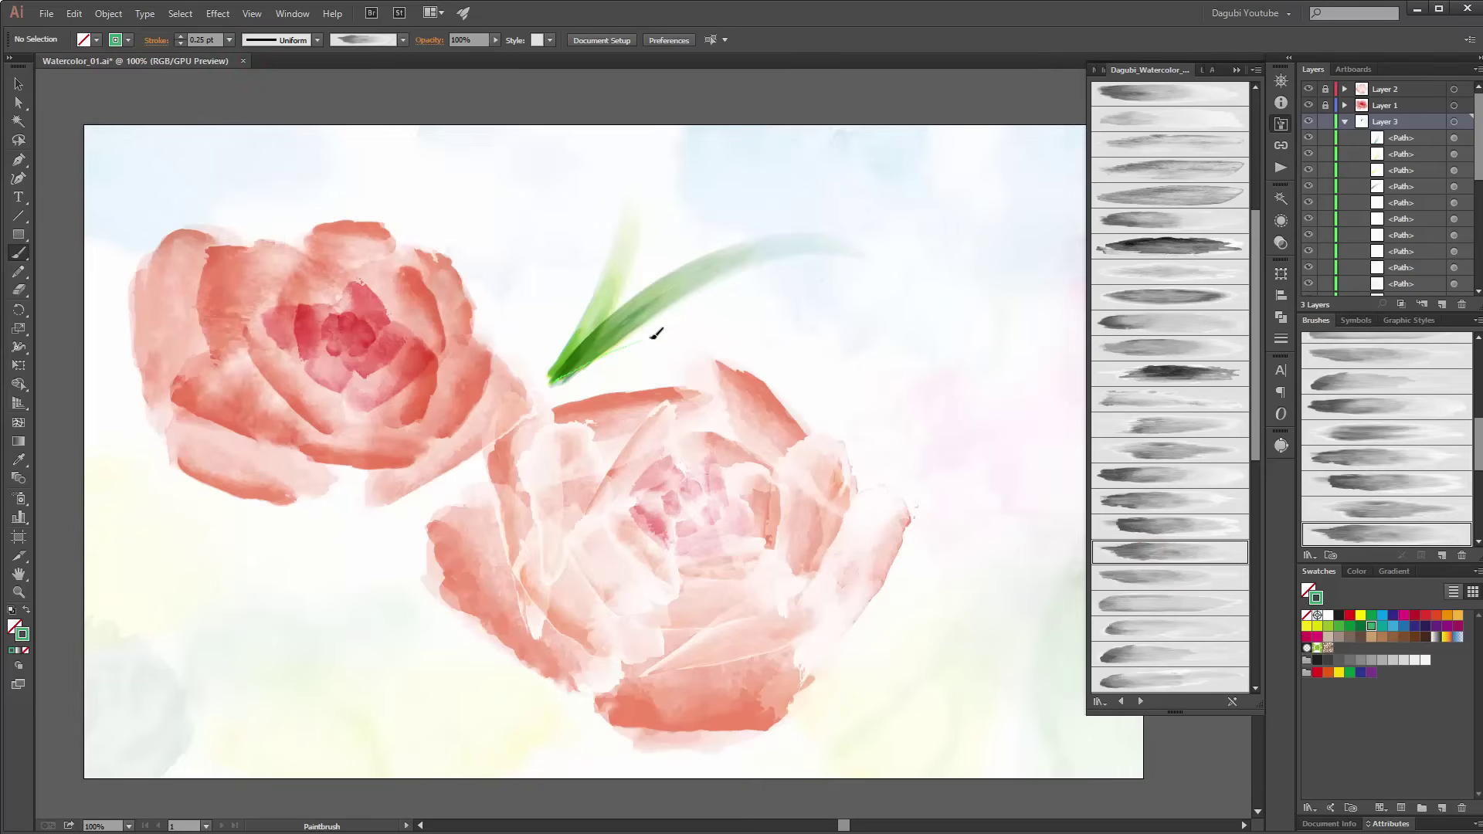
drag(724, 335, 726, 334)
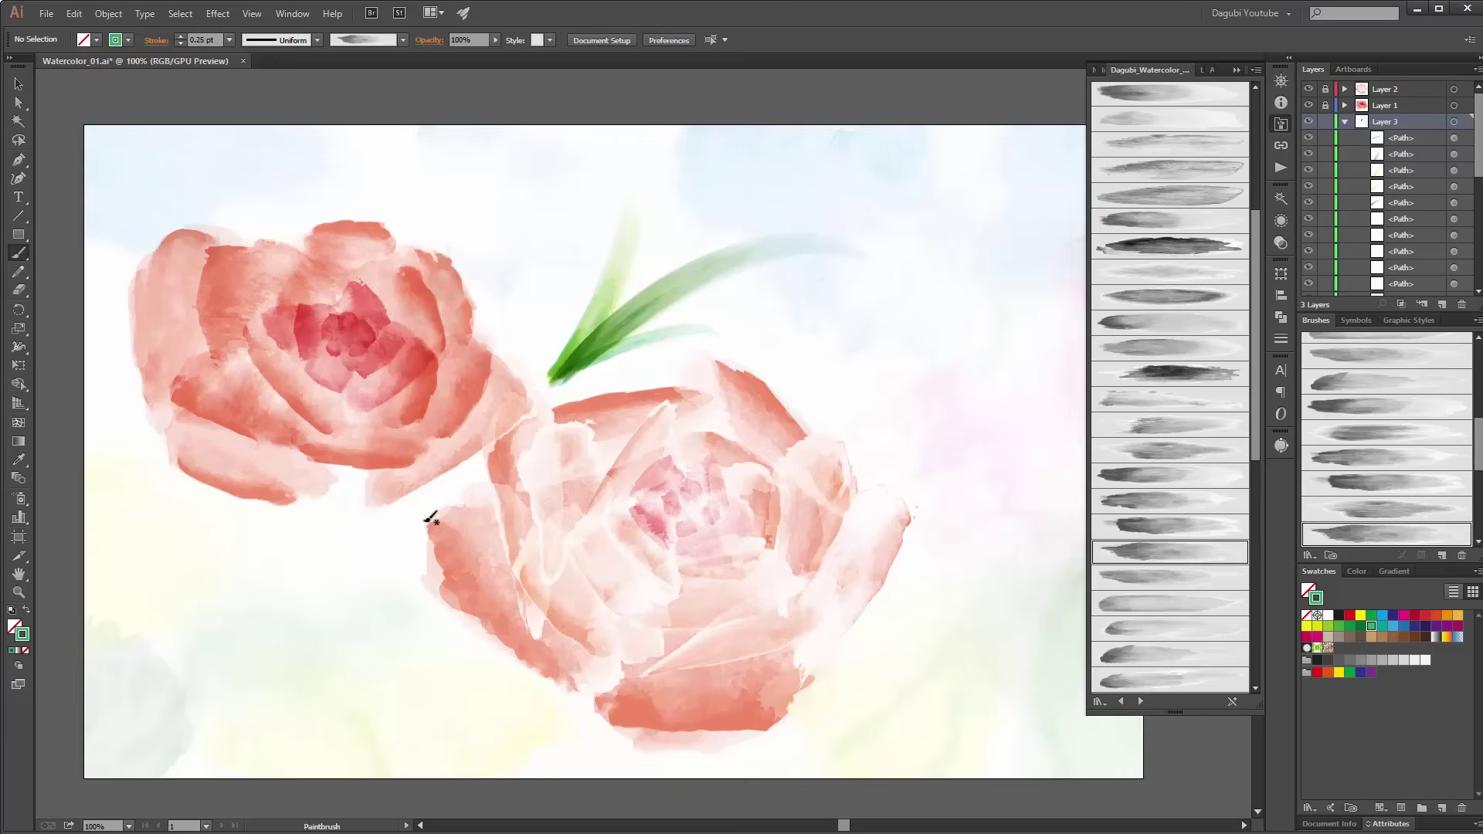
mouse_move(418, 516)
mouse_down()
mouse_move(364, 636)
mouse_move(392, 730)
mouse_up()
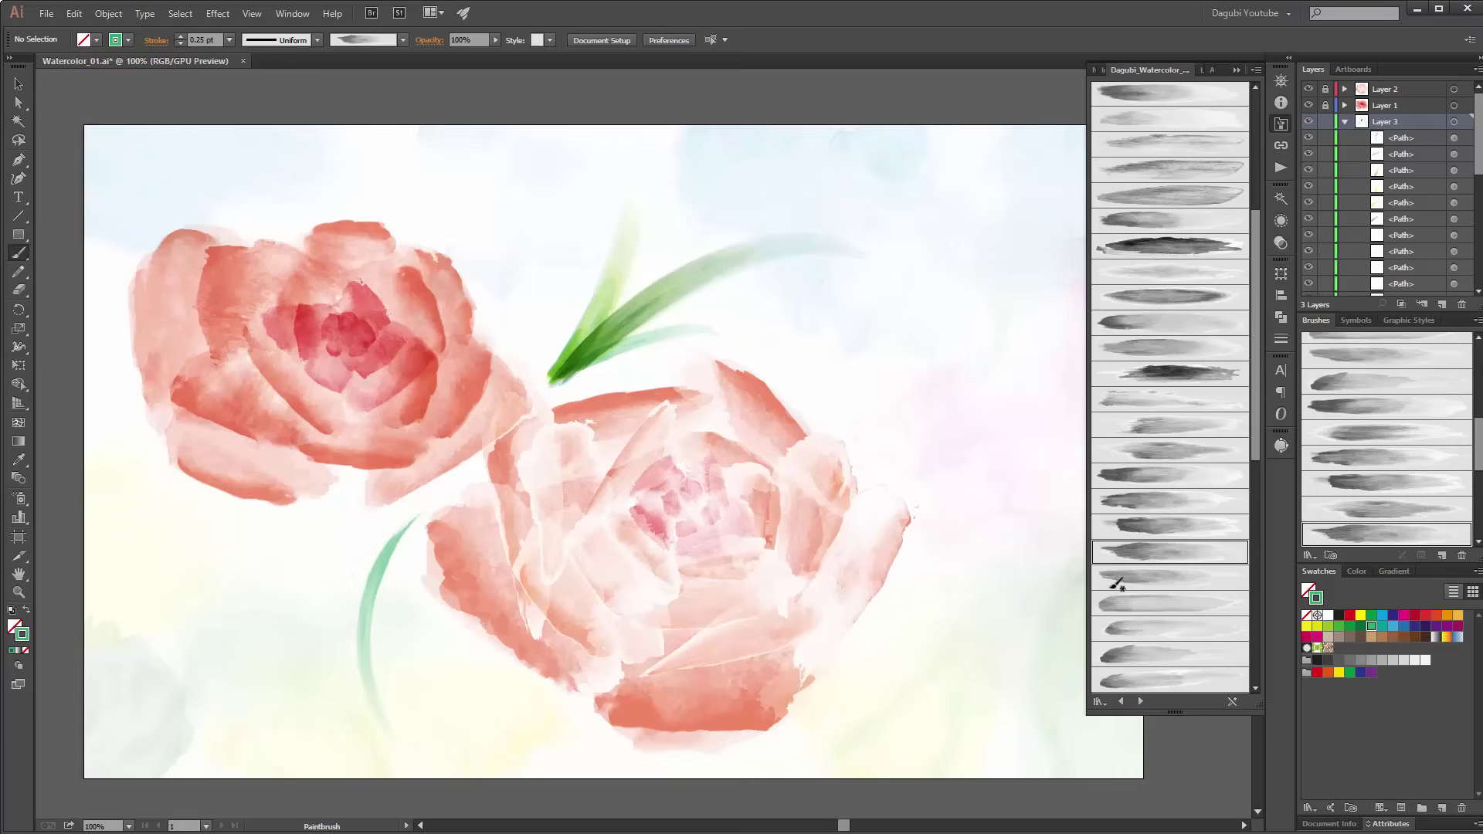
Step: Overlay the thin leaf beside the lower flower with yellow-green, then use a different brush to paint two short yellow-green leaves fanning from its tip
click(1328, 628)
mouse_move(411, 519)
mouse_down()
mouse_move(366, 590)
mouse_move(390, 707)
mouse_up()
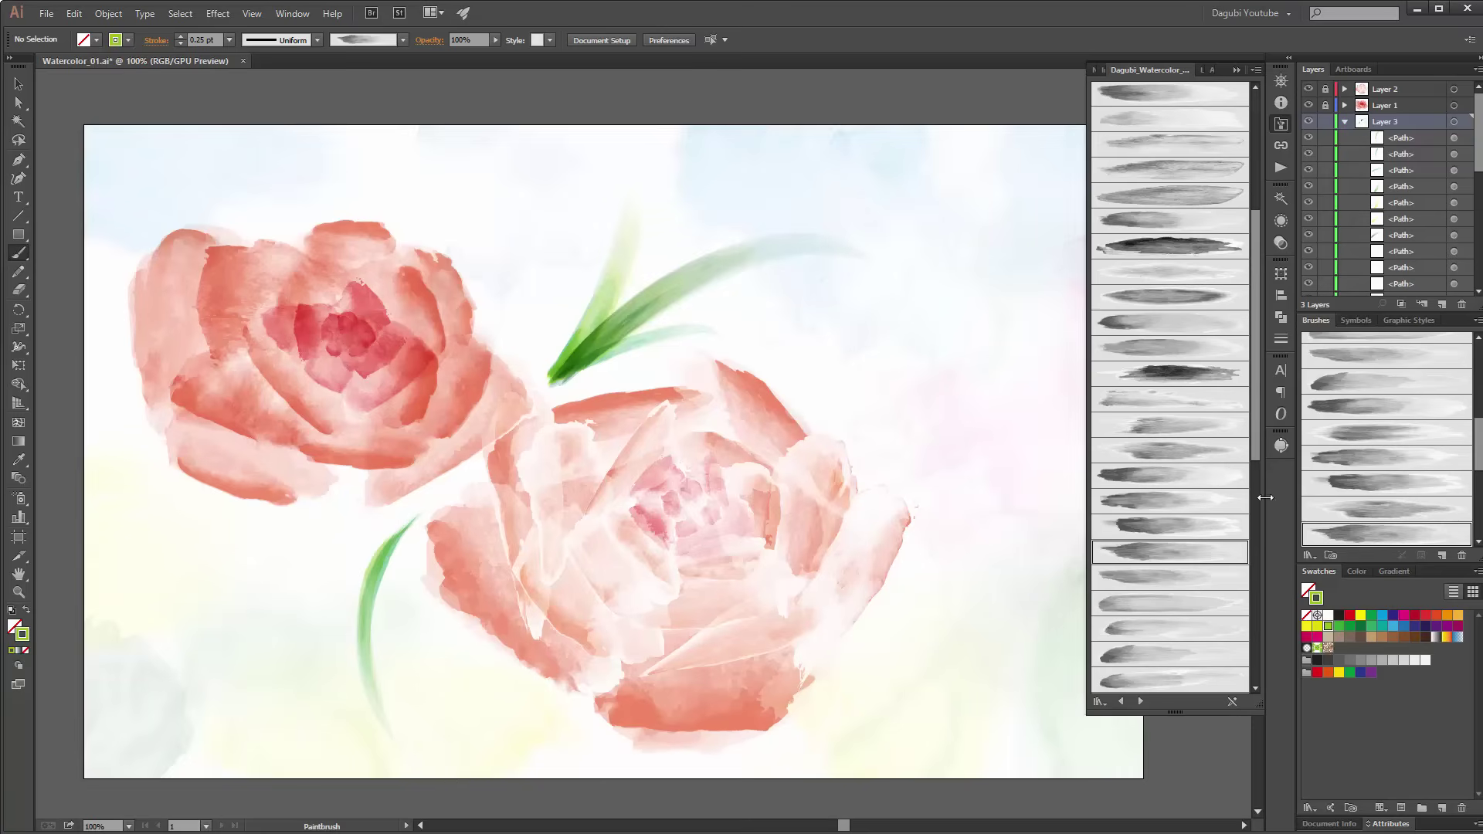
drag(1258, 396, 1259, 466)
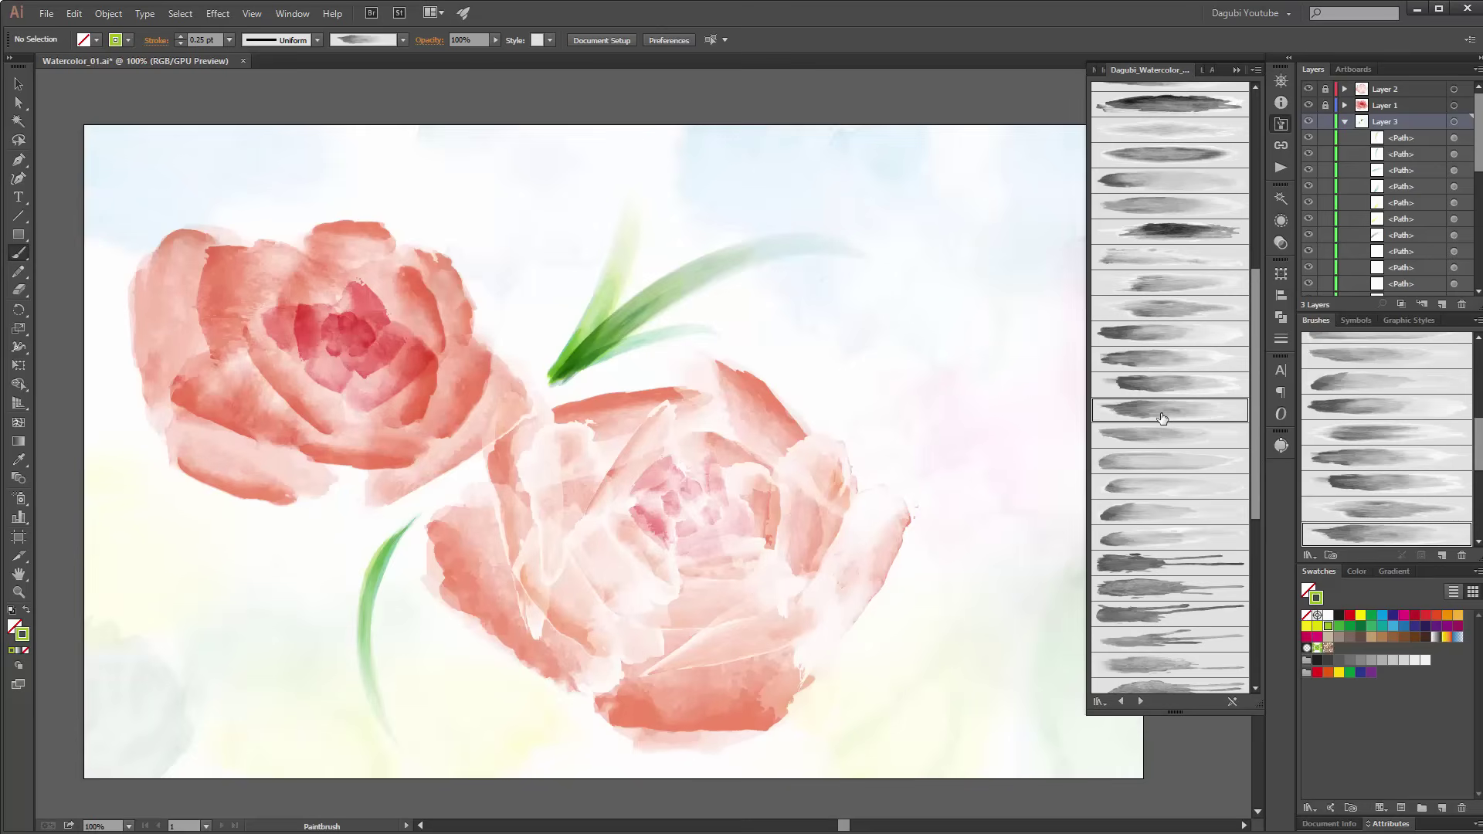
click(1154, 432)
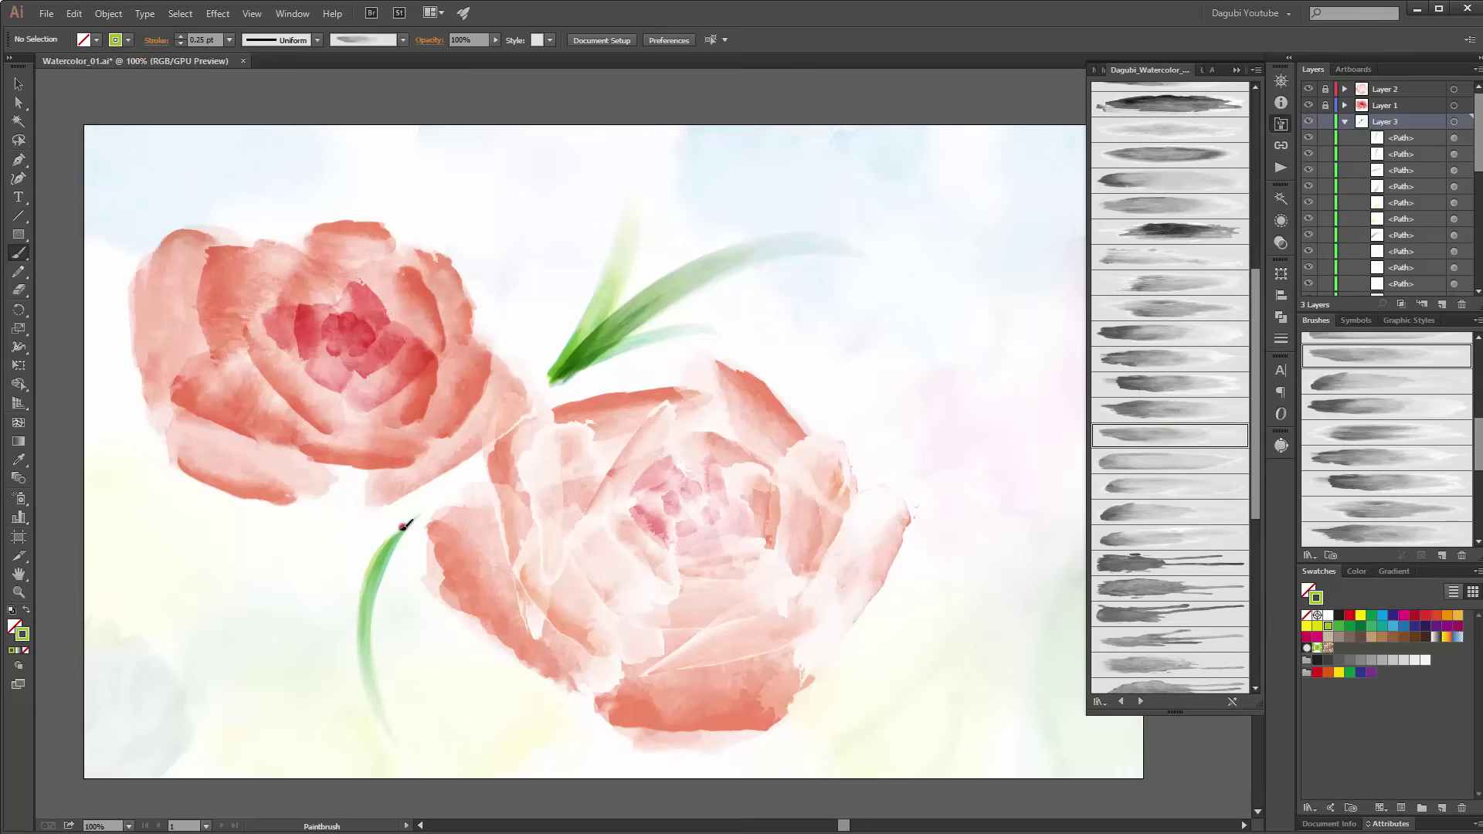
drag(403, 526, 342, 611)
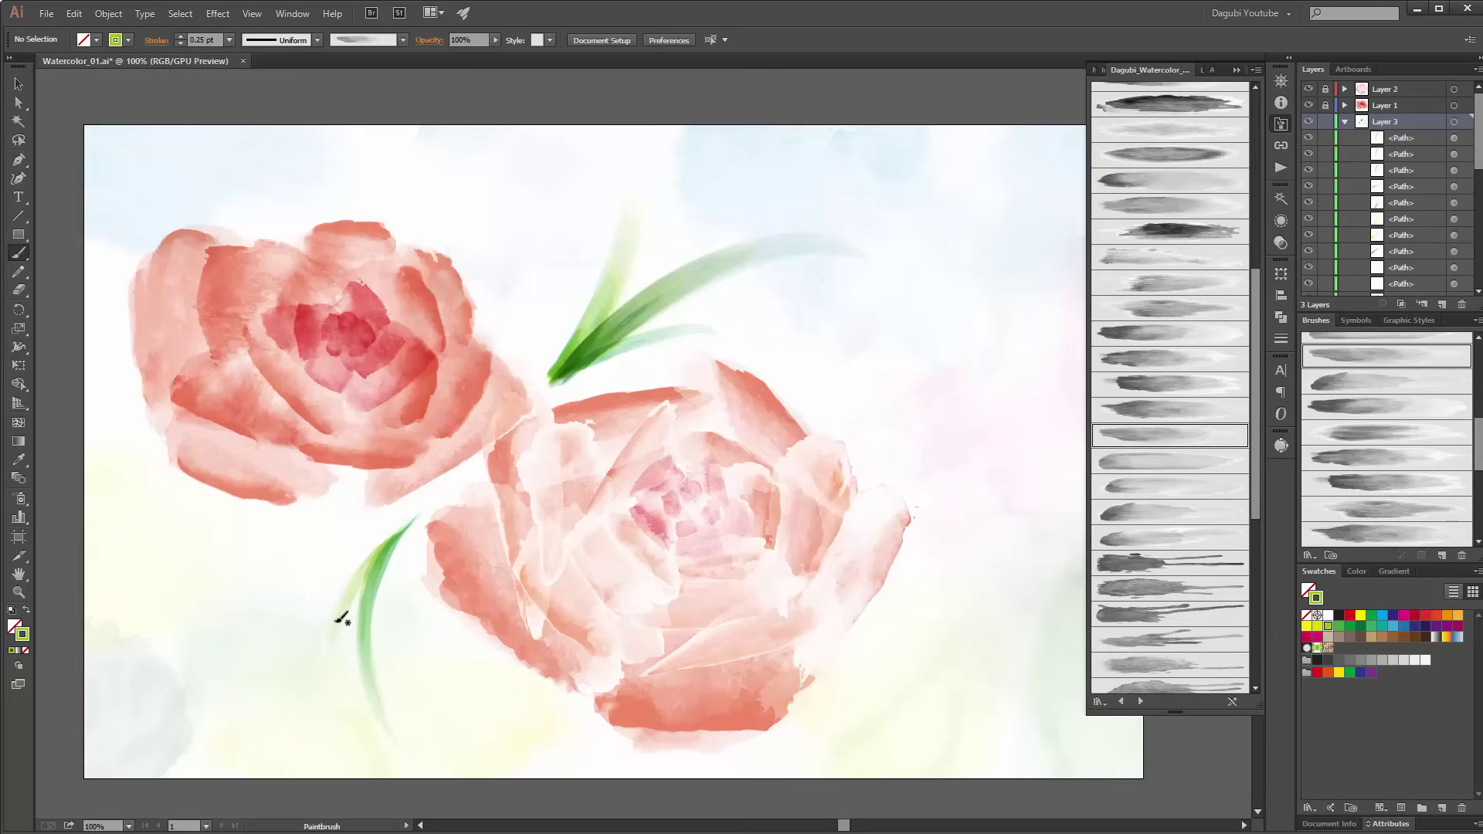
drag(391, 530, 317, 607)
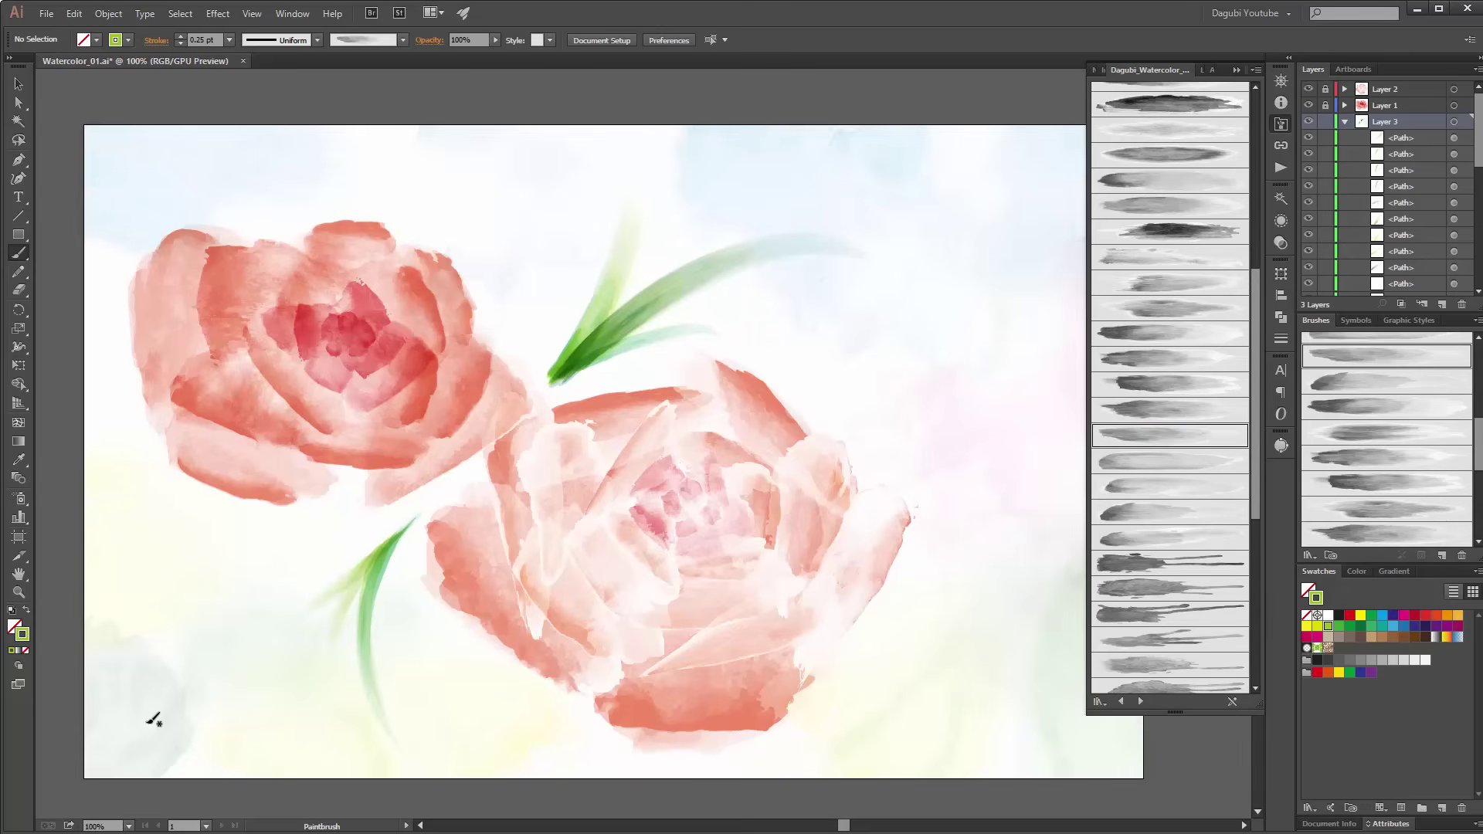
Step: Layer two yellow strokes over the short fanned leaves beside the lower flower
click(1307, 626)
drag(392, 535, 344, 612)
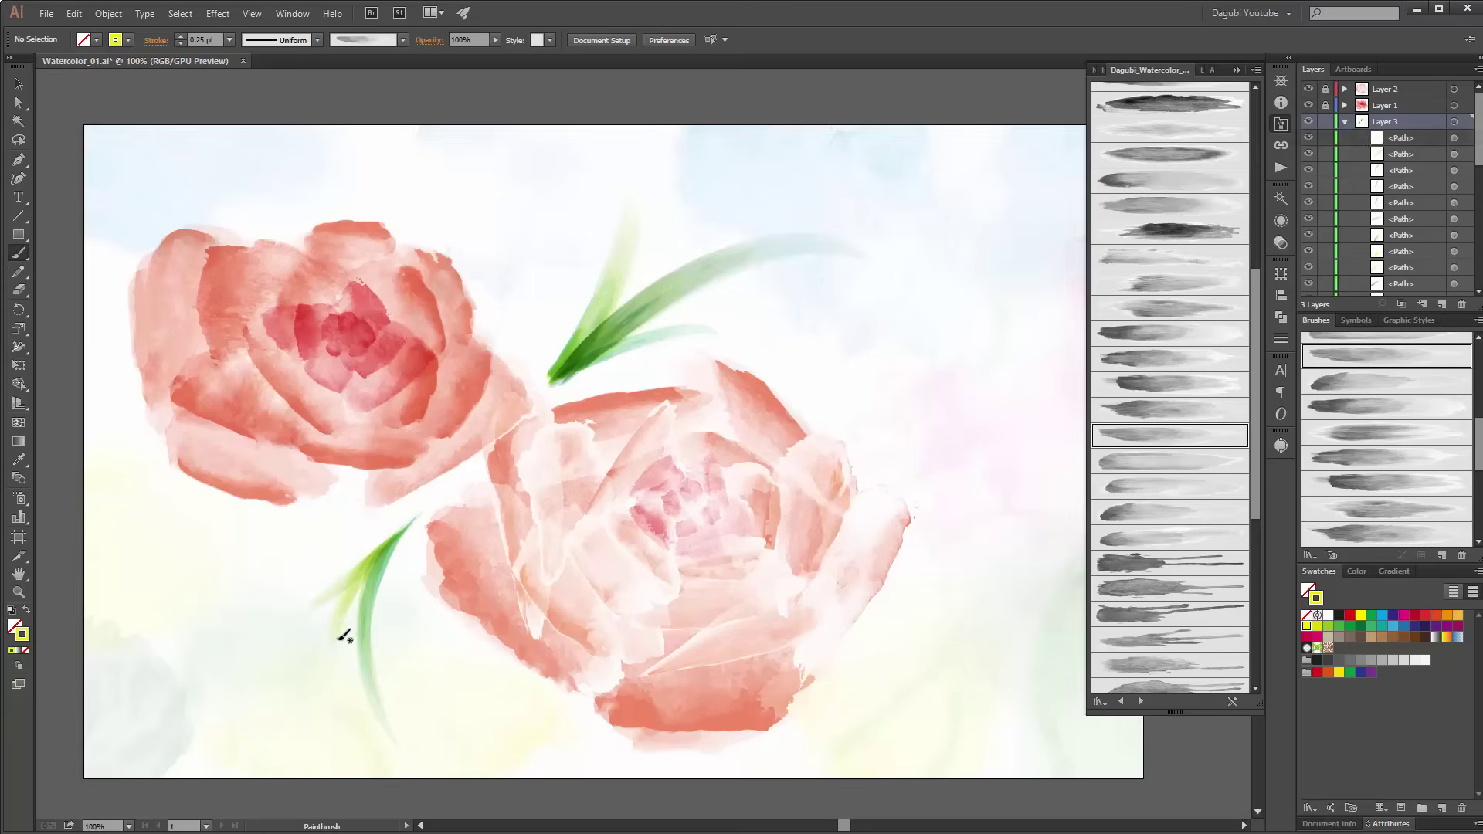
drag(377, 546, 339, 603)
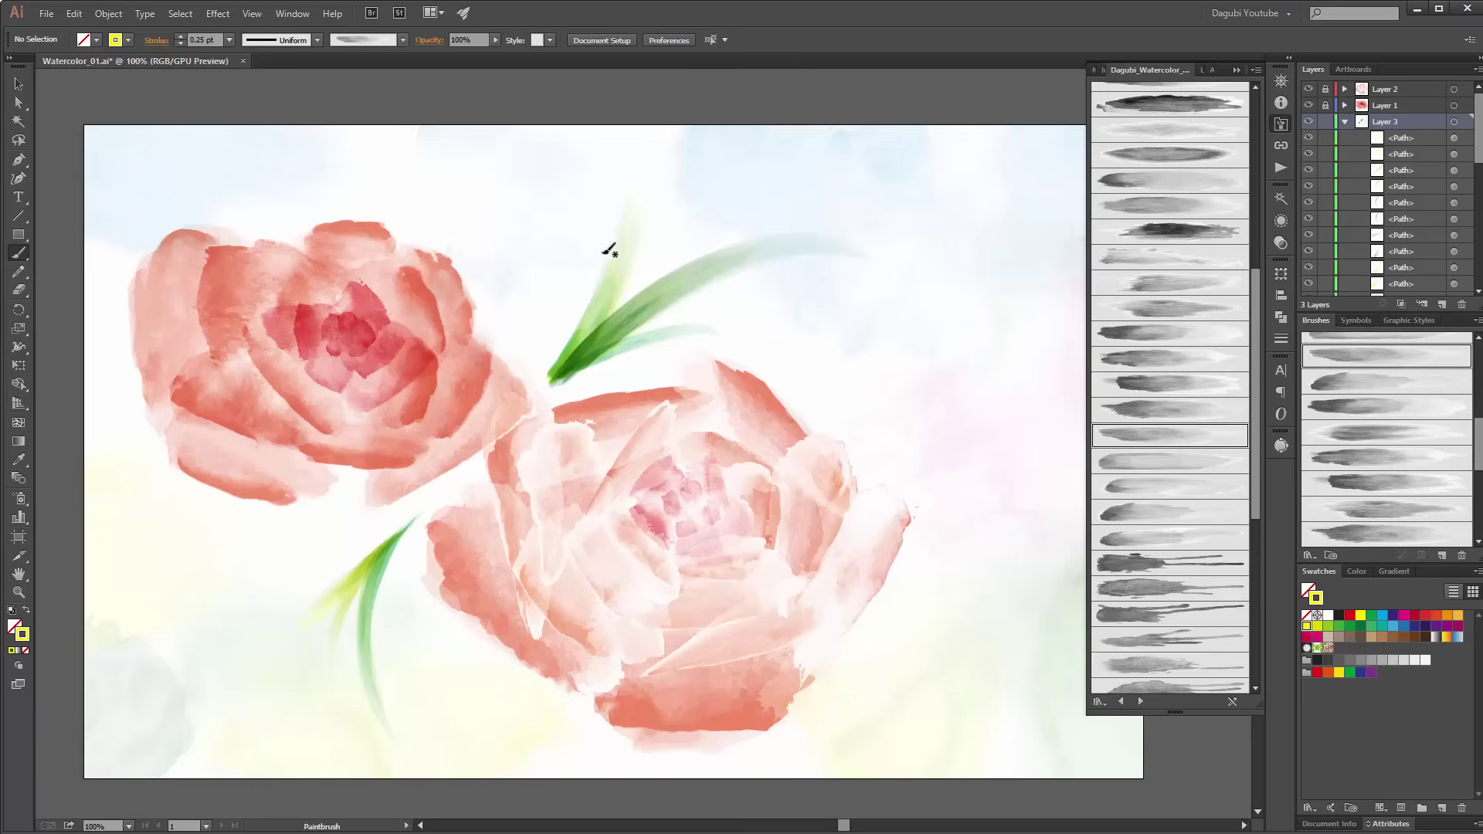
Step: Set the stroke weight to 0.5 pt, choose a wider tapered brush, and paint a long yellow leaf sweeping out from the lower leaf cluster
click(228, 39)
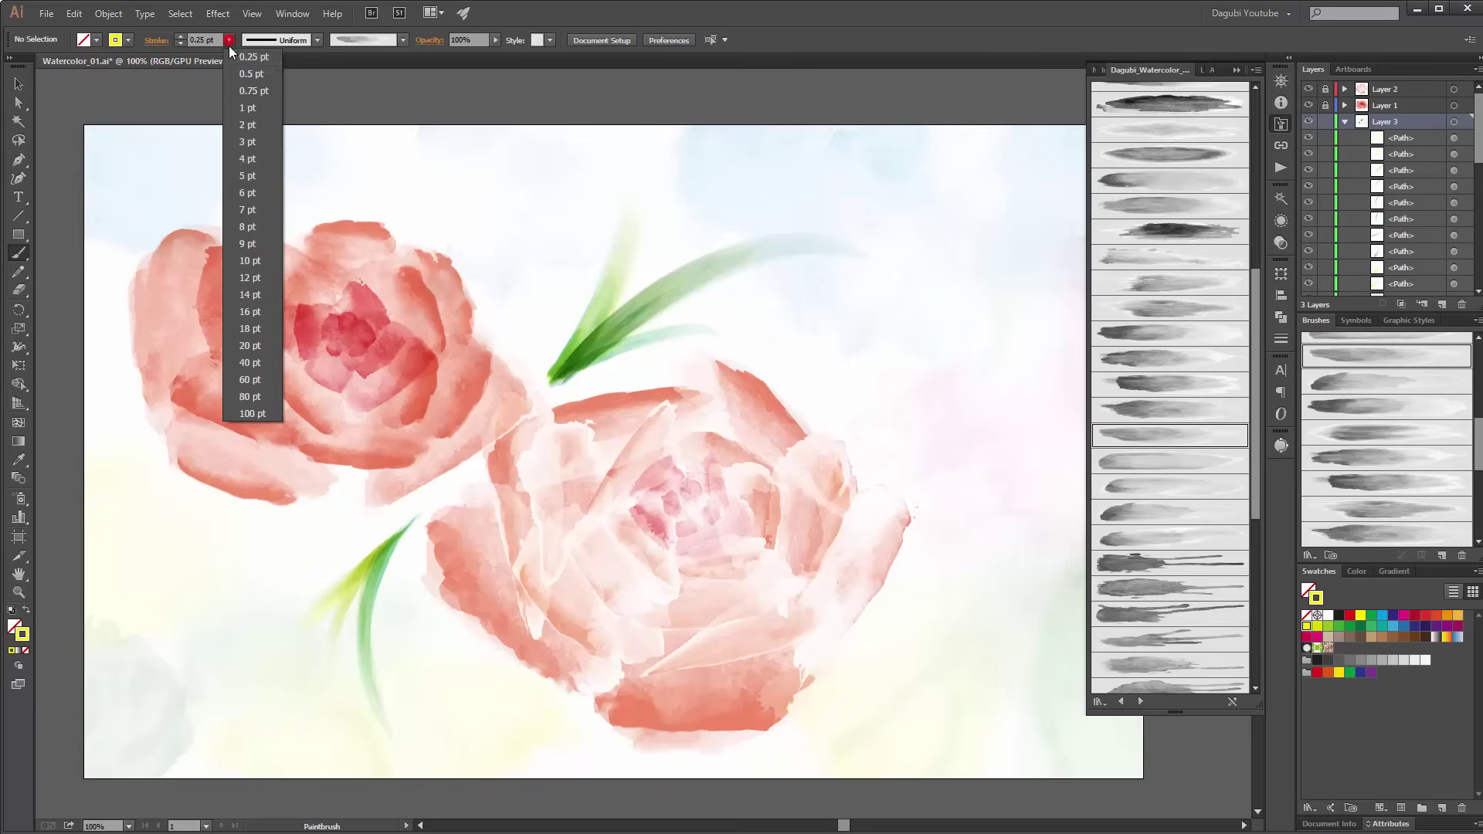
click(239, 73)
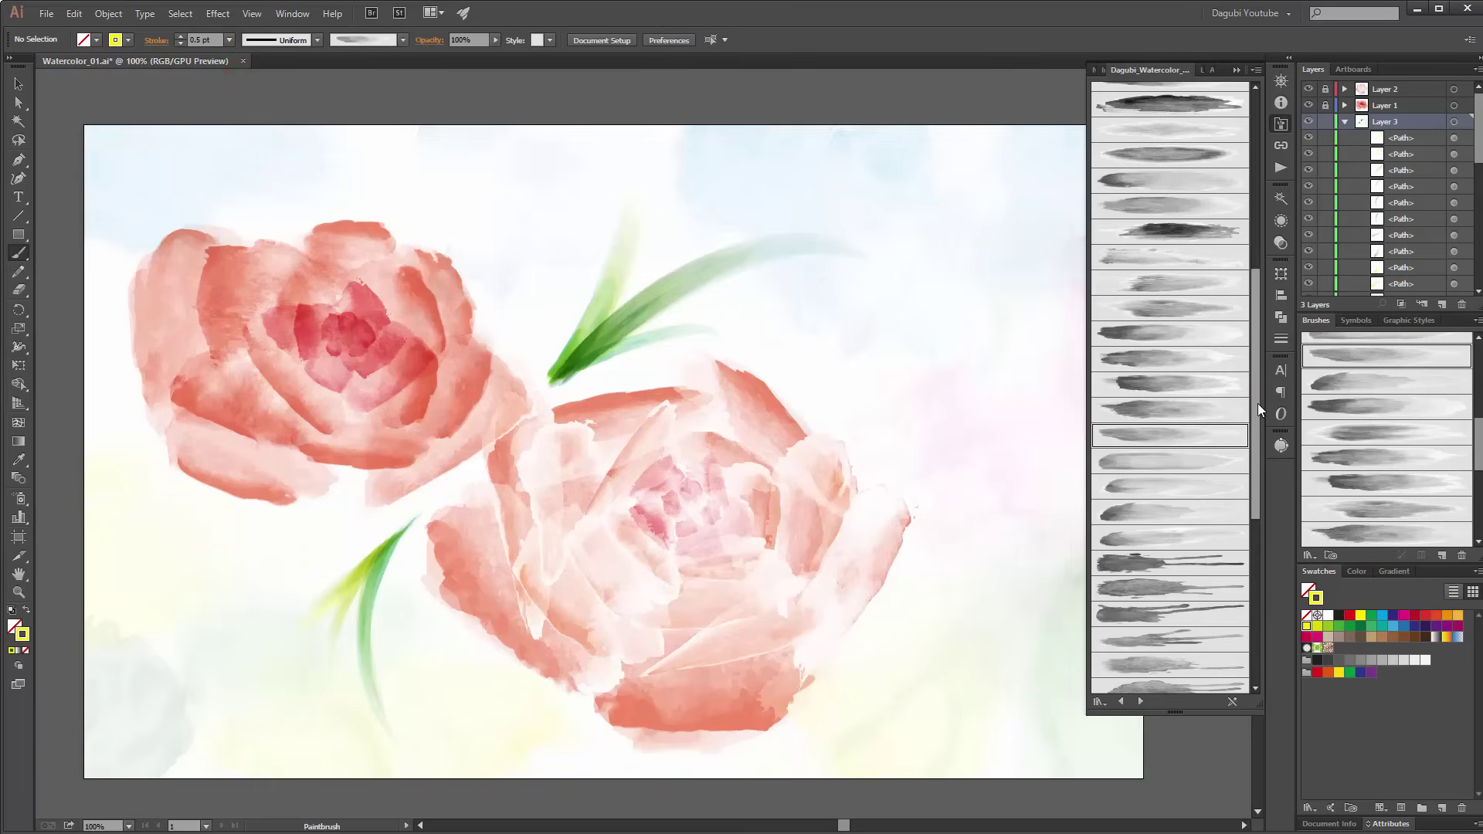
mouse_move(1256, 405)
mouse_down()
mouse_move(1263, 236)
mouse_move(1218, 199)
mouse_up()
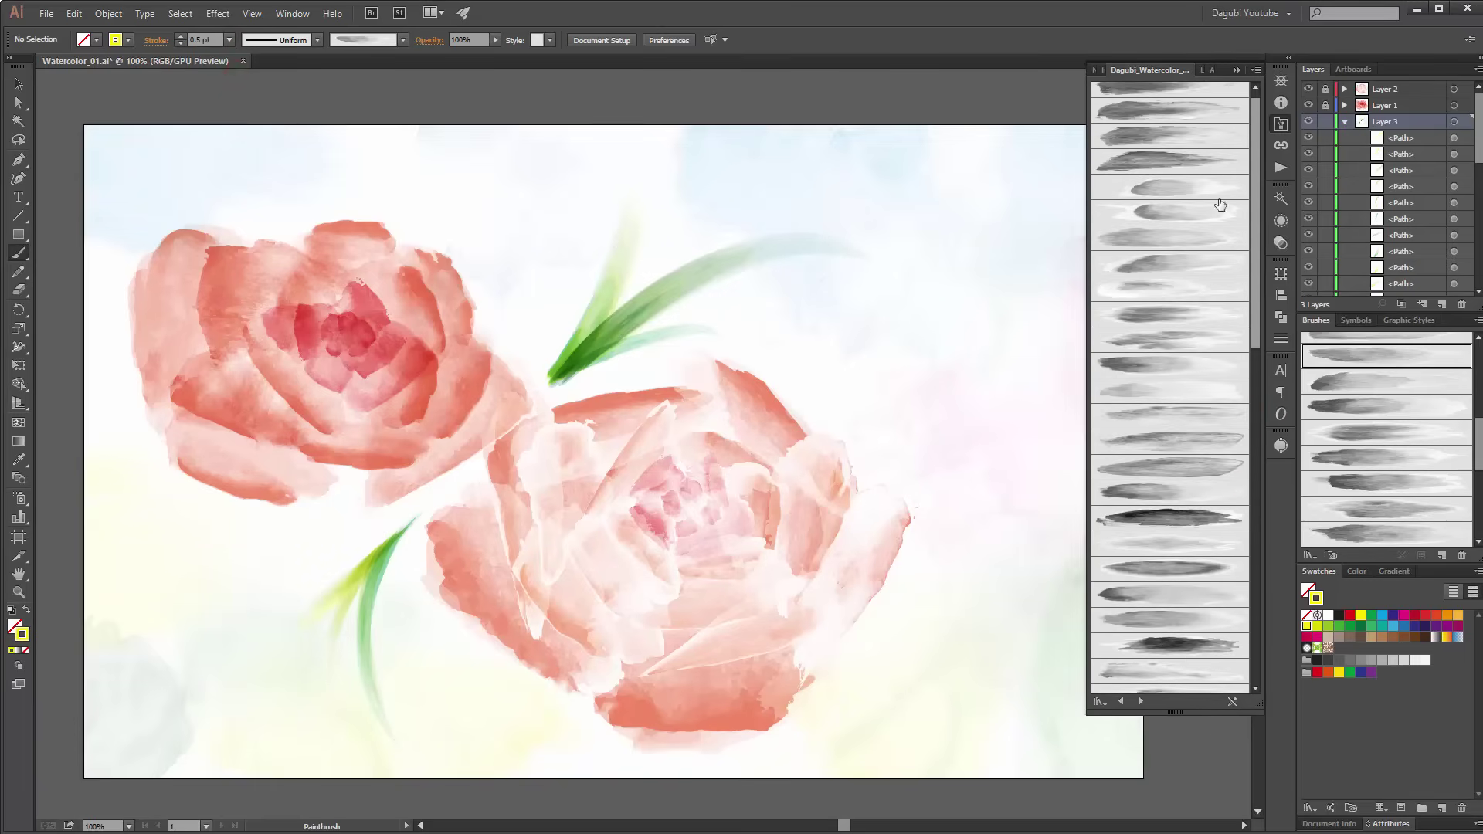
click(1162, 135)
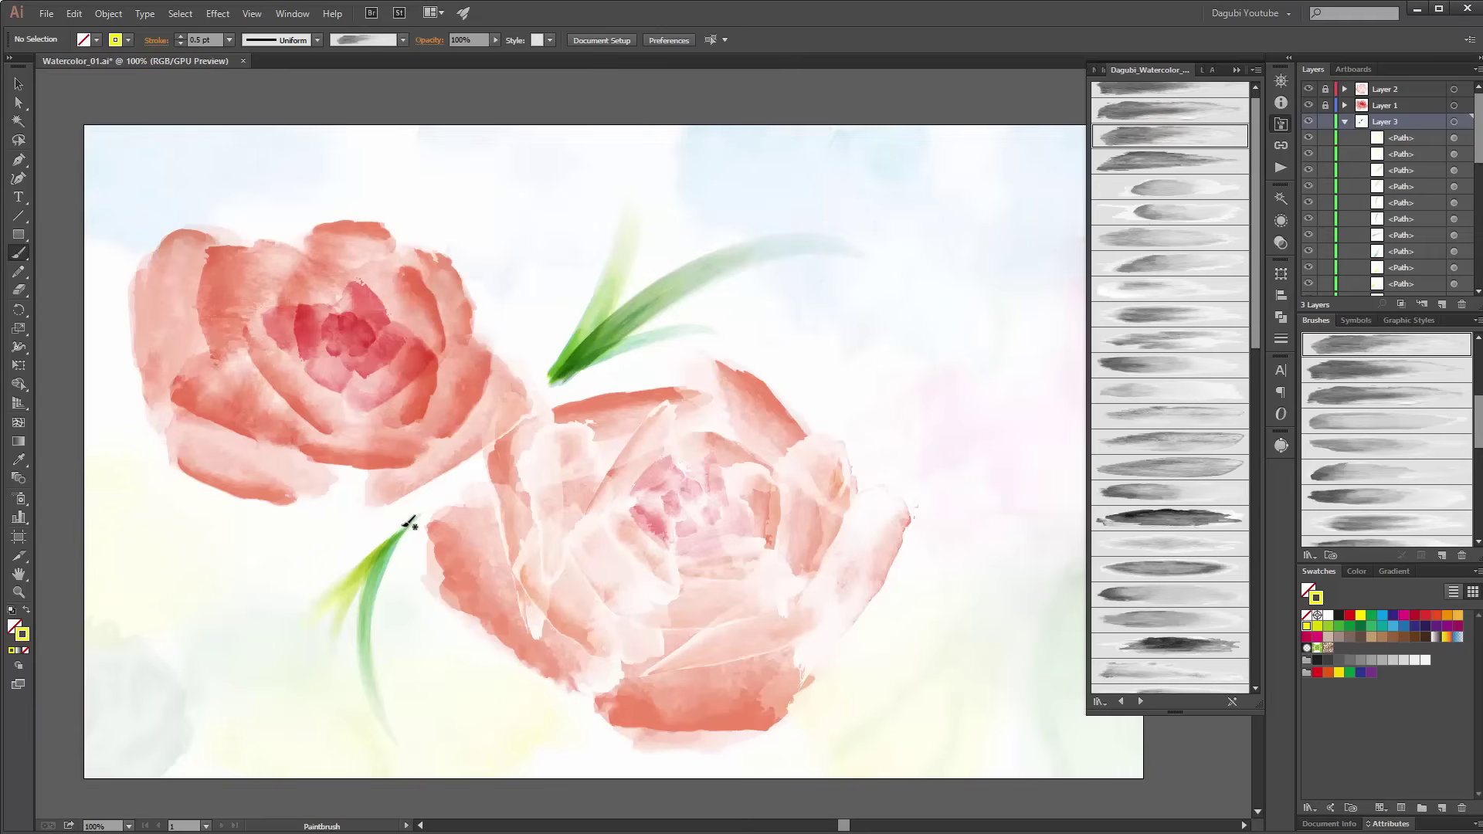
mouse_move(403, 527)
mouse_down()
mouse_move(328, 582)
mouse_move(206, 613)
mouse_up()
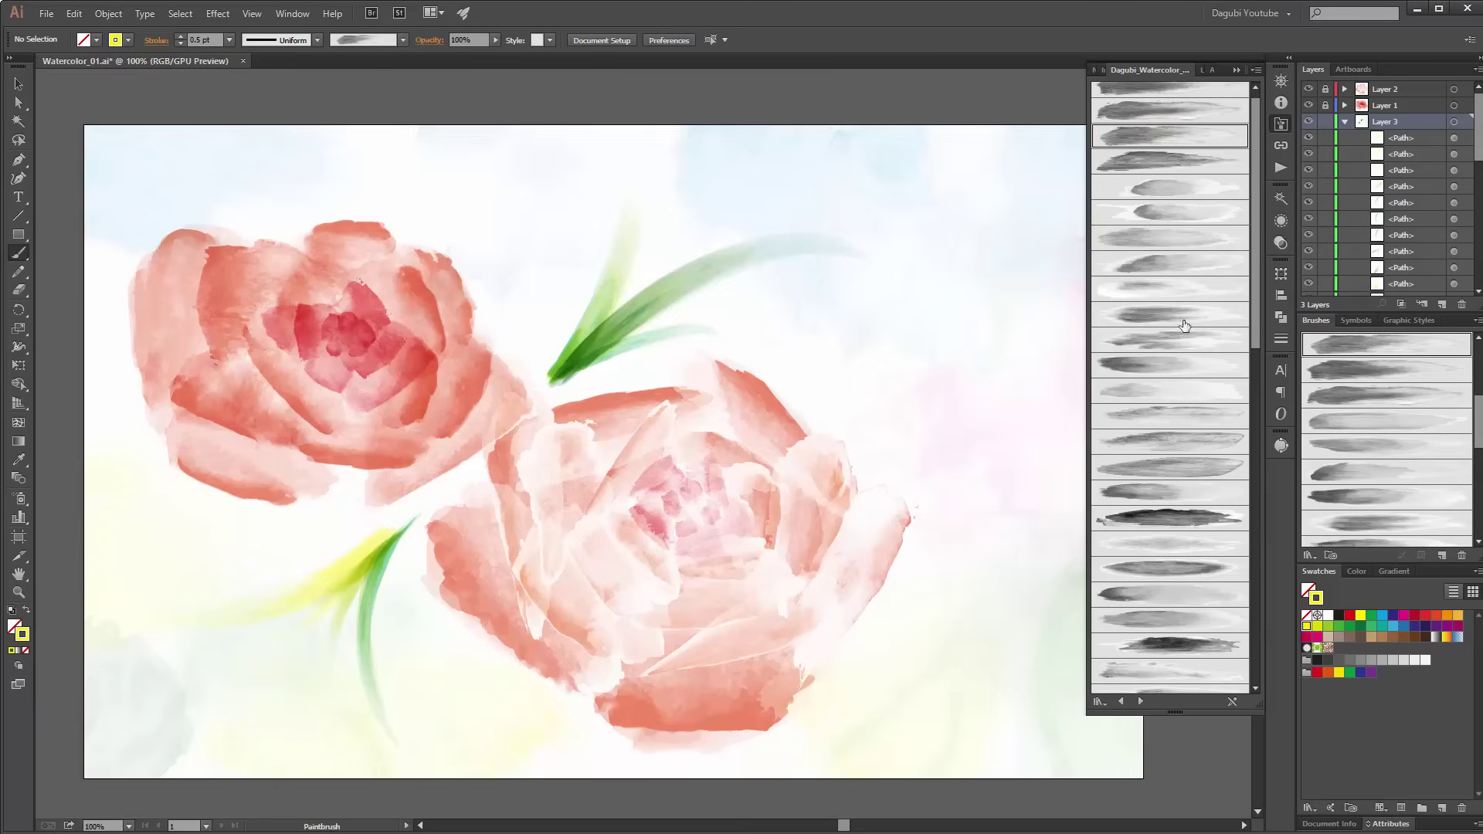
Step: Choose a darker tapered brush and overlay the long yellow leaf with a green stroke
click(1154, 359)
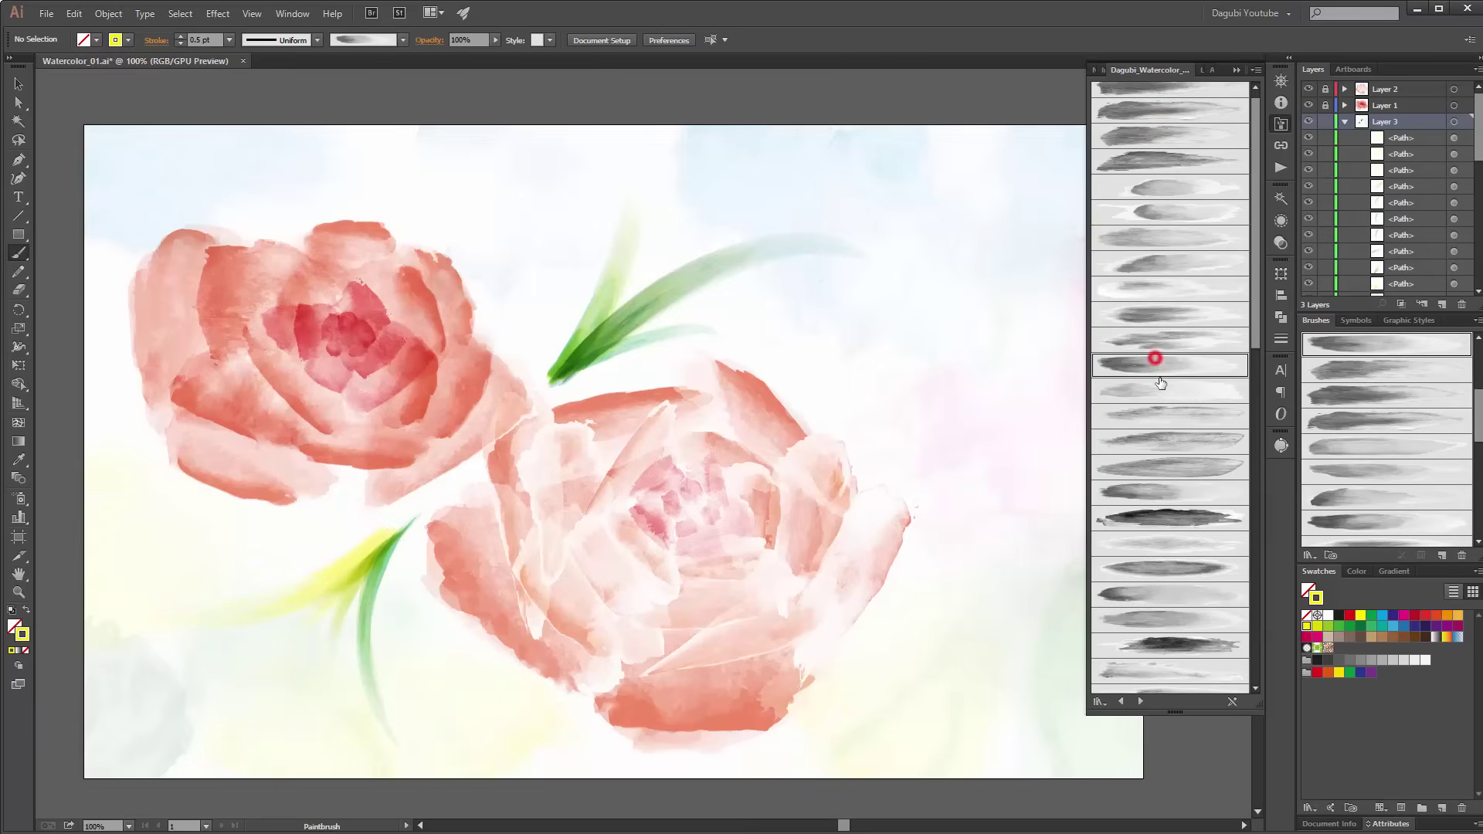
click(1349, 626)
mouse_move(394, 533)
mouse_down()
mouse_move(285, 599)
mouse_move(84, 618)
mouse_up()
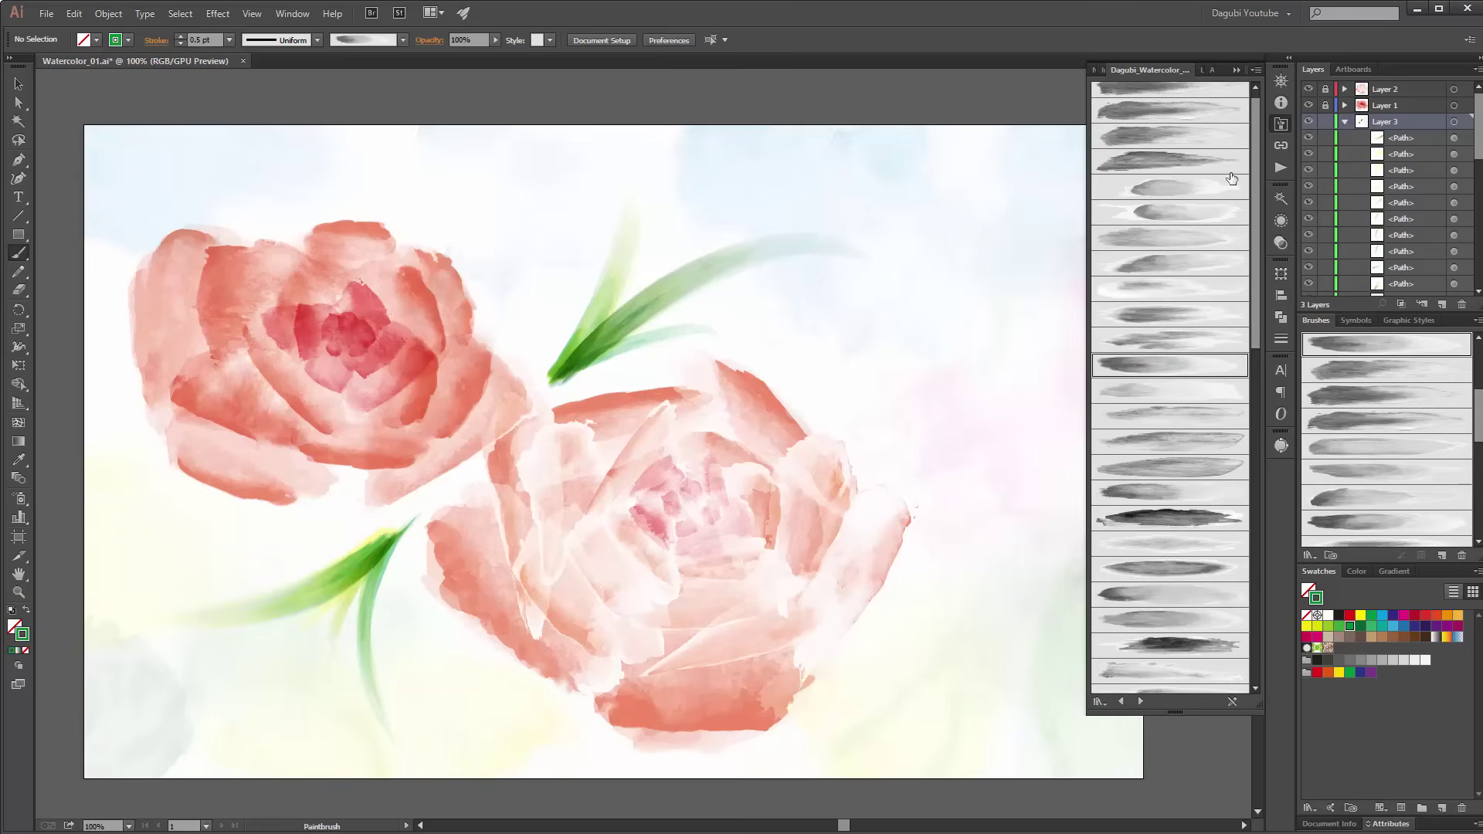
Step: Paint a short, broad green leaf between the flowers with a wide brush at 1 pt, increase its weight to 2 pt, and reposition it
mouse_move(1251, 219)
mouse_down()
mouse_move(1259, 252)
mouse_move(1212, 330)
mouse_up()
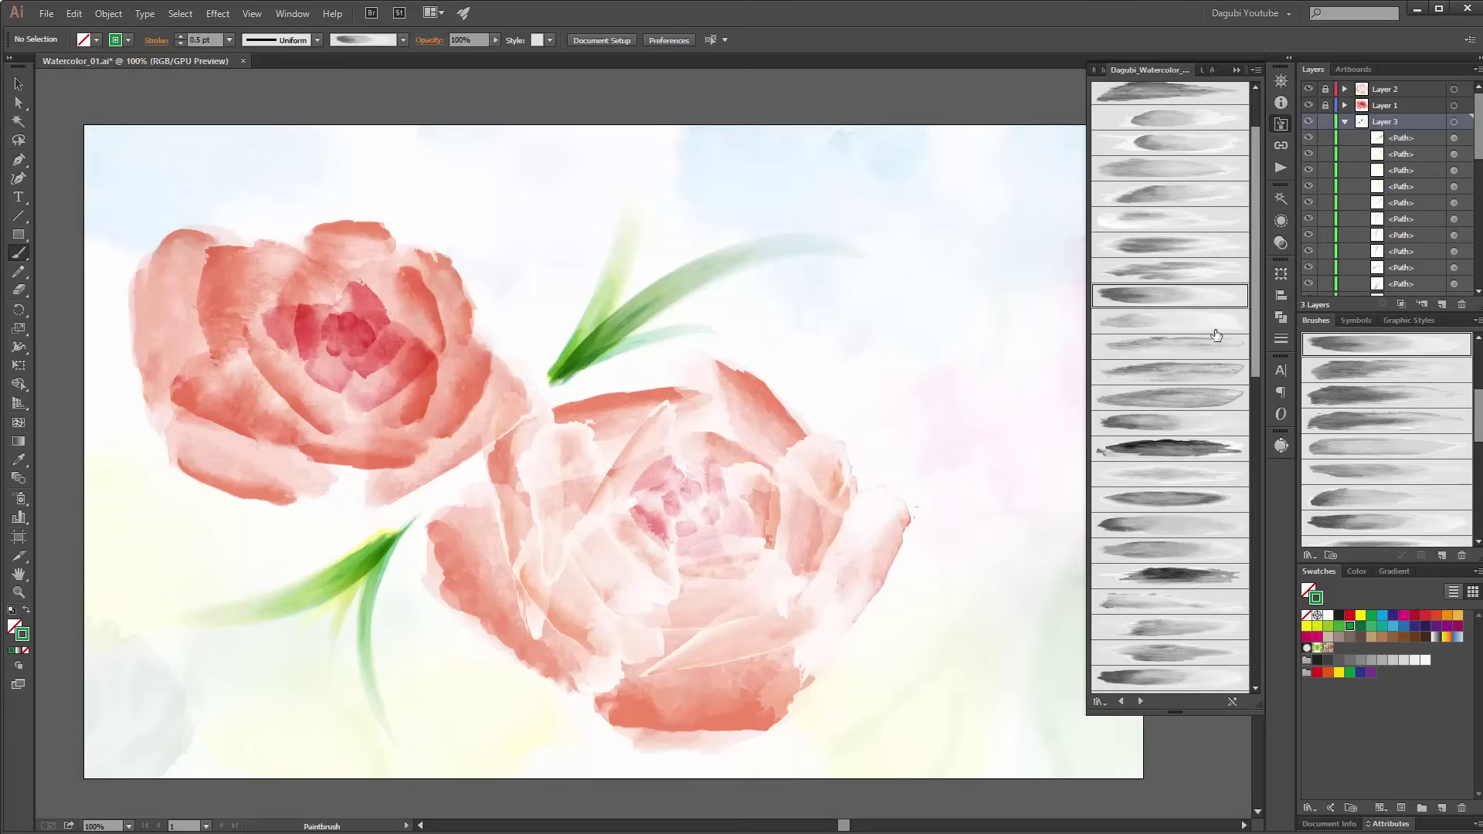
click(1167, 399)
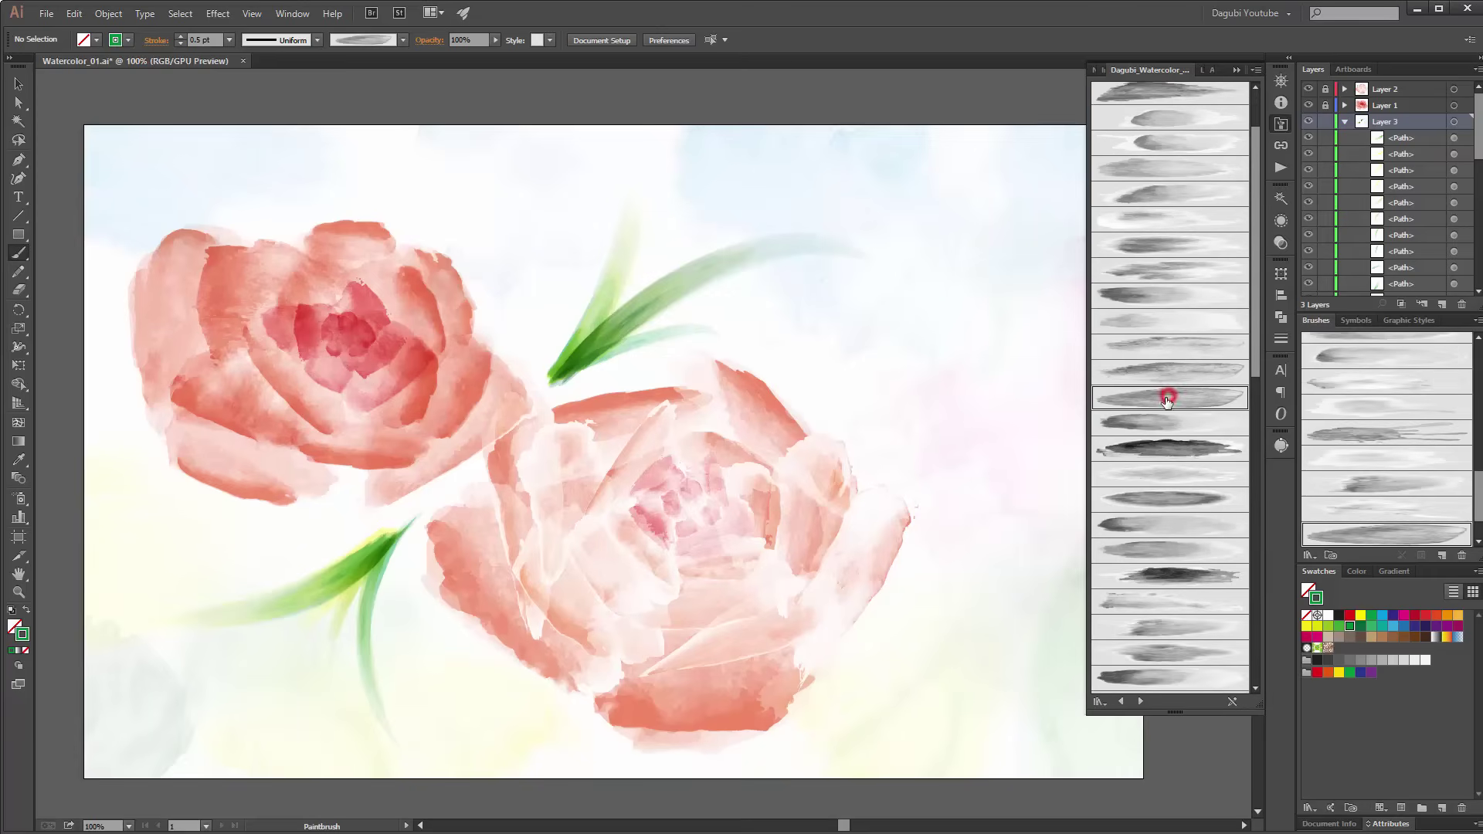
click(230, 40)
click(244, 109)
drag(506, 304, 550, 307)
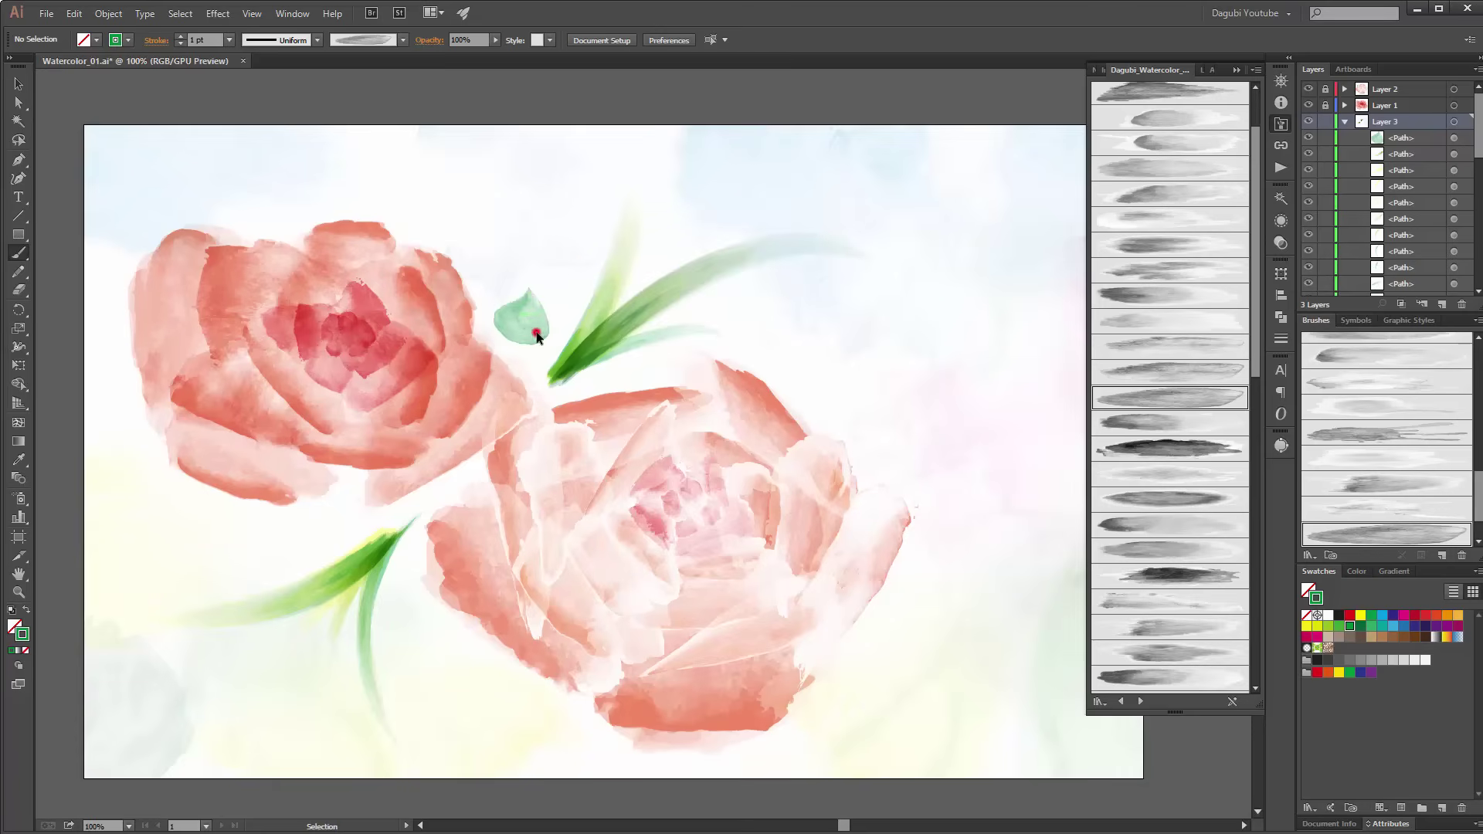
click(179, 37)
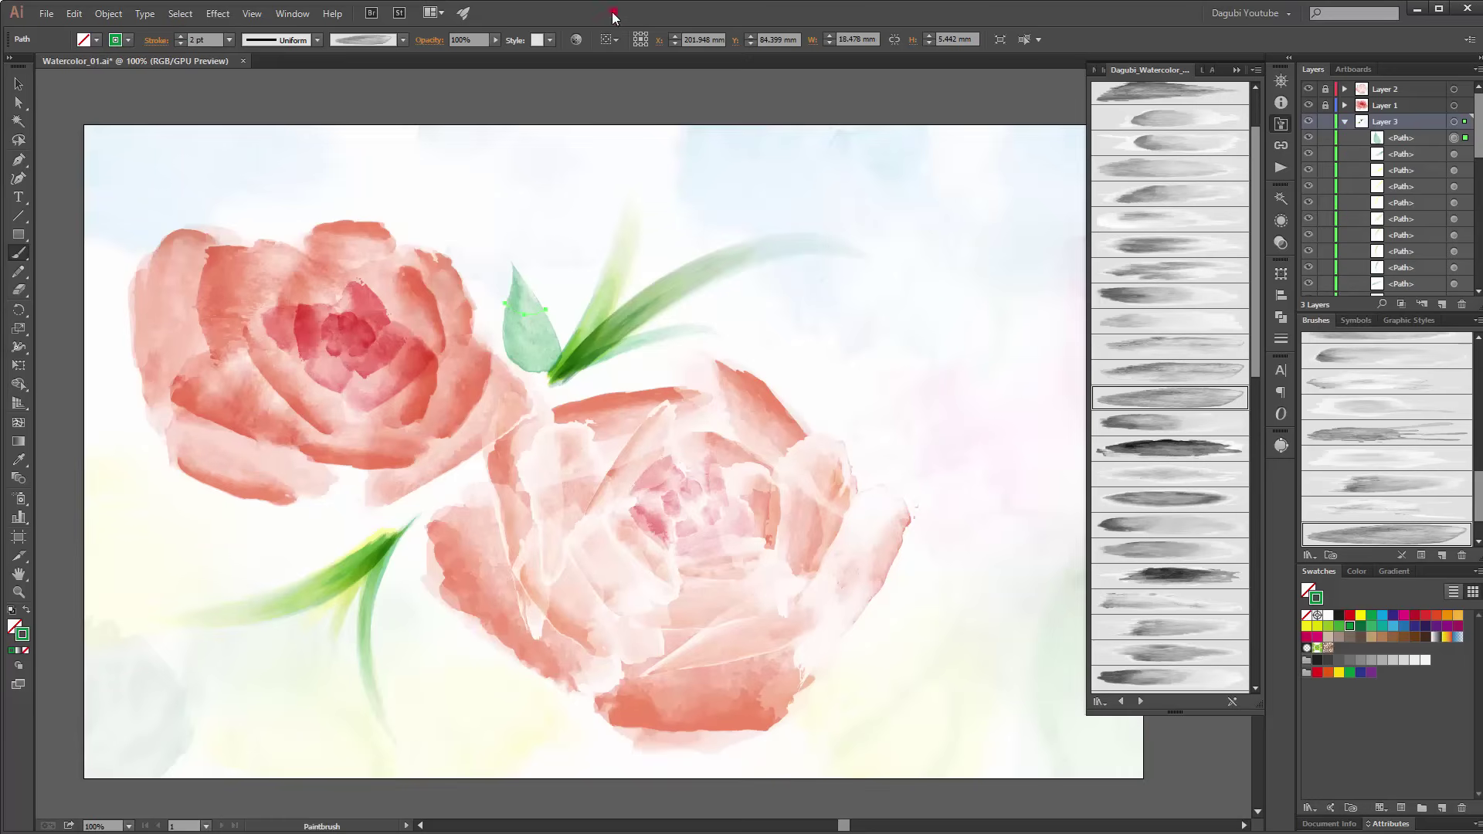
drag(526, 341, 513, 336)
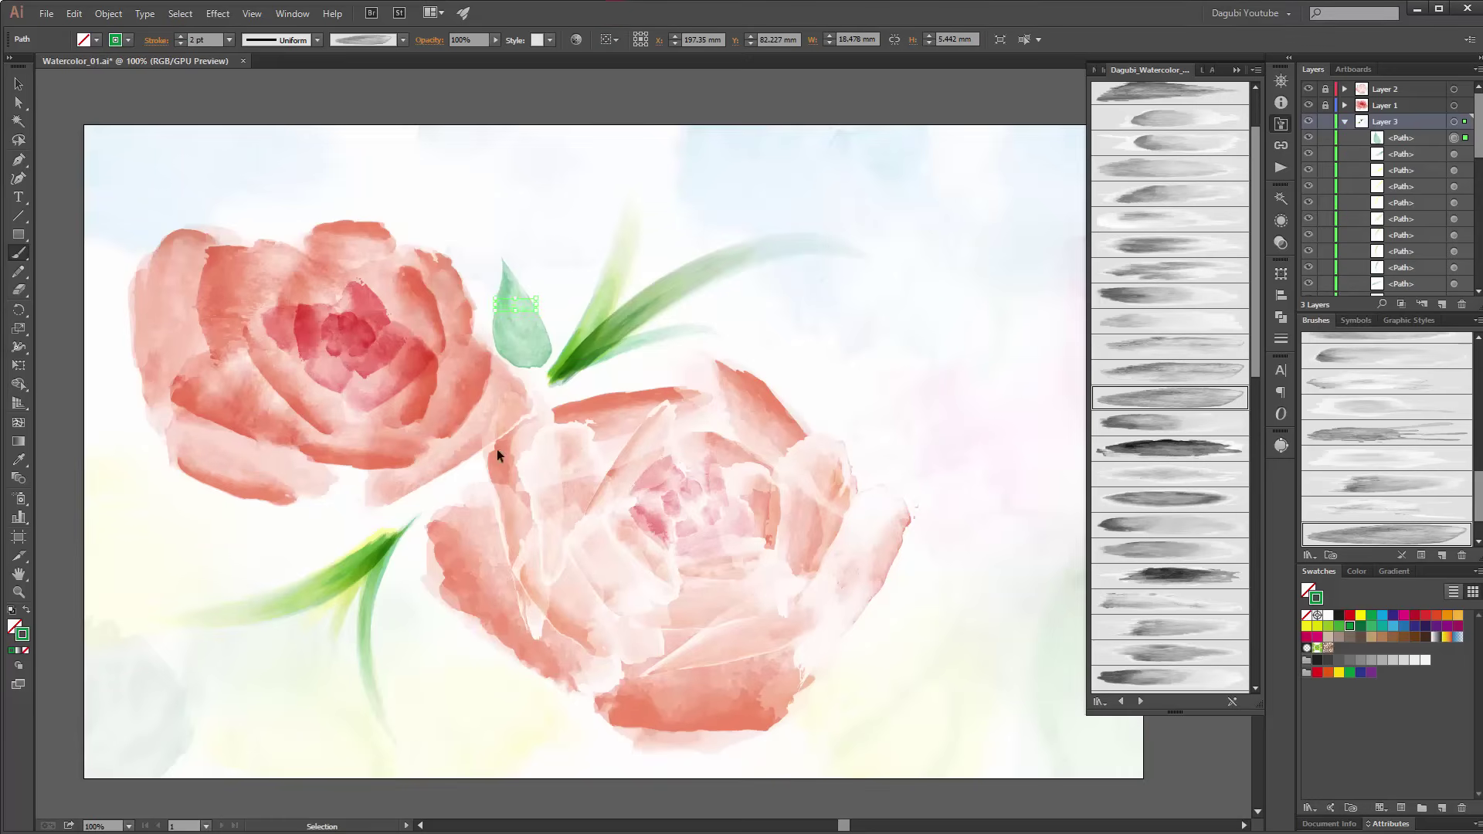
Step: Duplicate the broad leaf with Free Transform, place the rotated copy above the lower flower, and apply a different brush to it
click(19, 369)
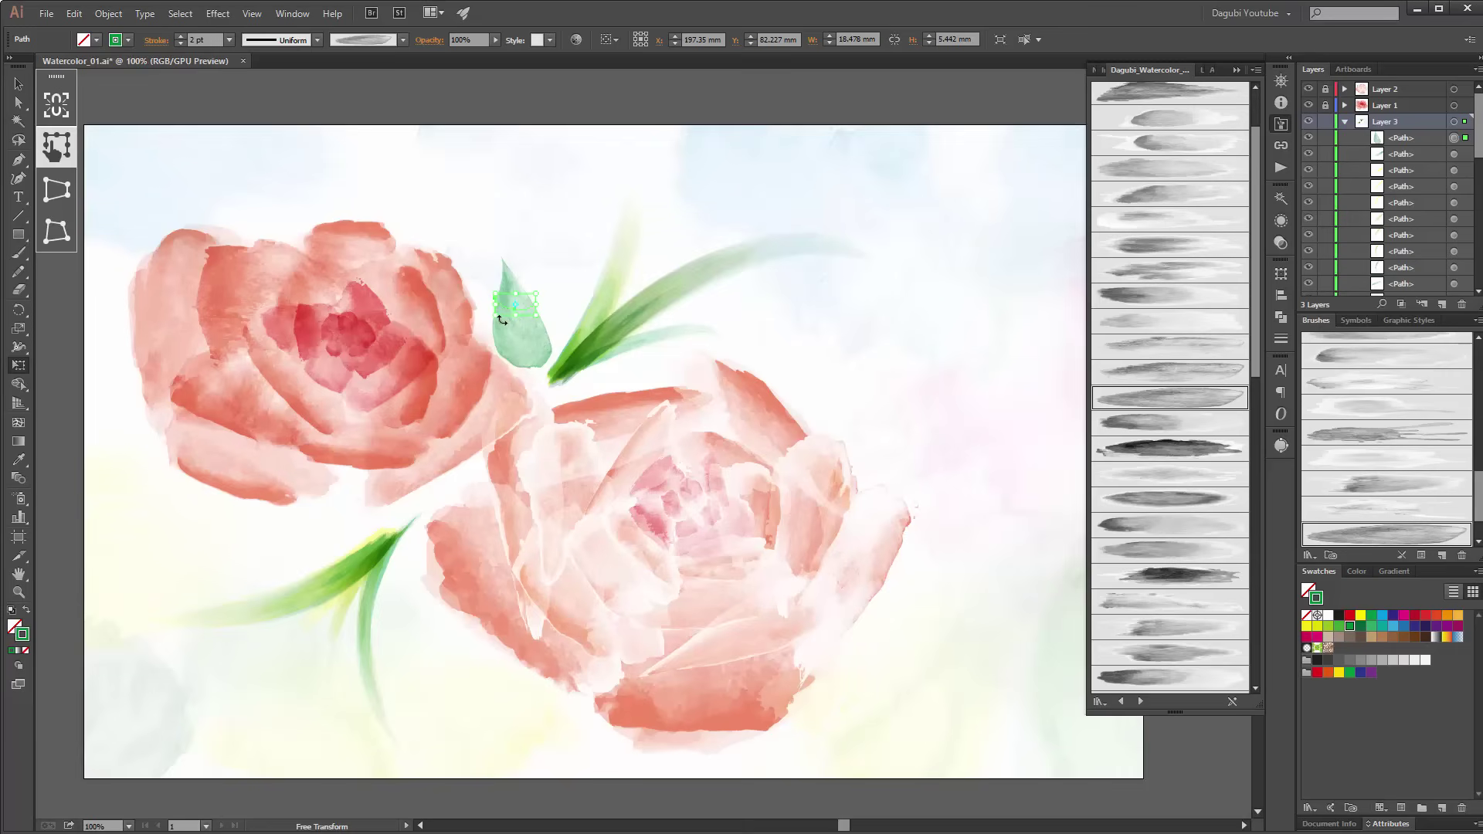
key(ctrl)
mouse_move(521, 312)
mouse_down()
mouse_move(745, 308)
mouse_move(772, 335)
mouse_move(795, 309)
mouse_move(791, 329)
mouse_move(776, 308)
mouse_move(793, 354)
mouse_up()
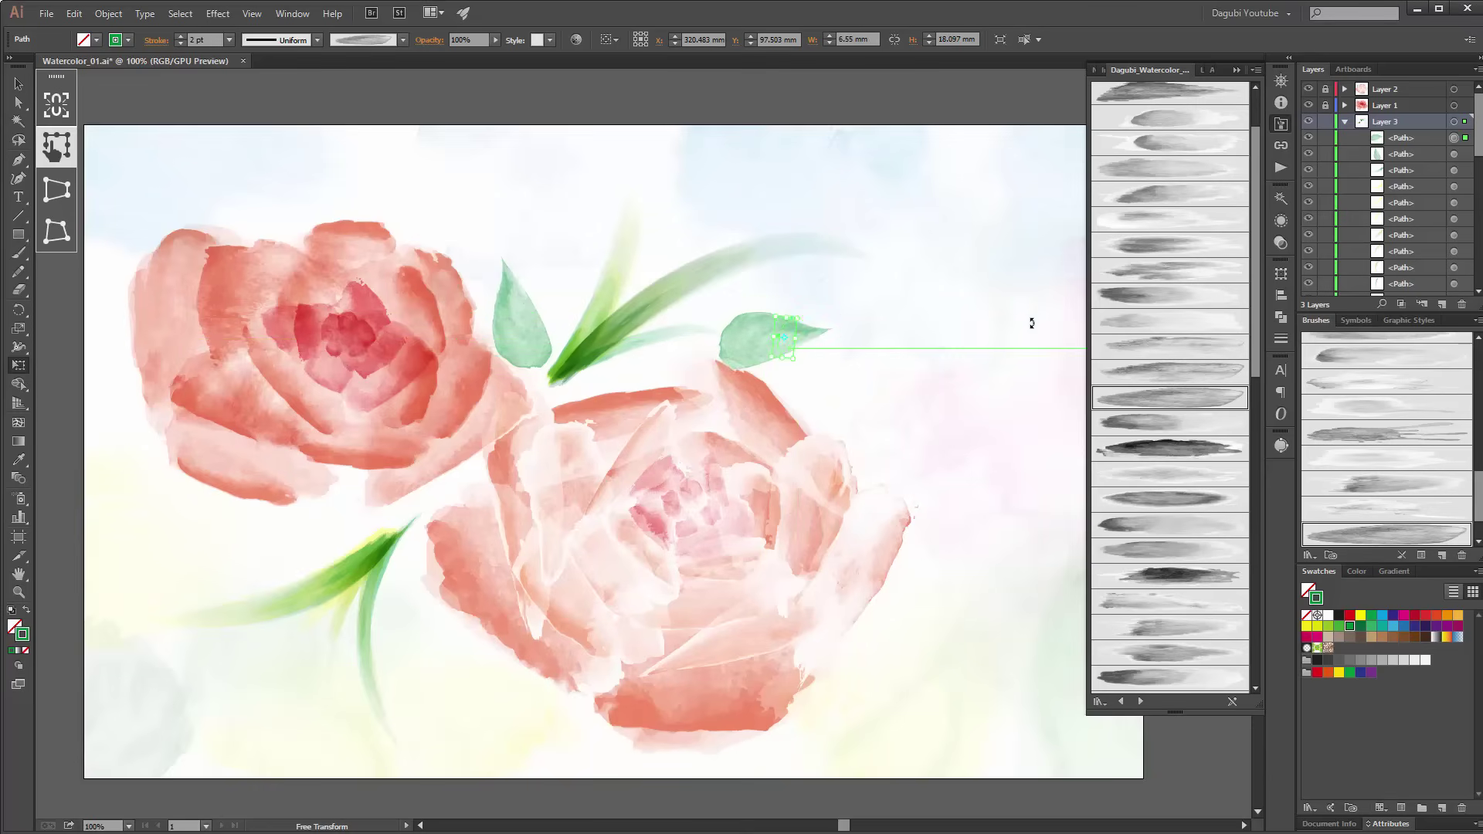
click(1165, 371)
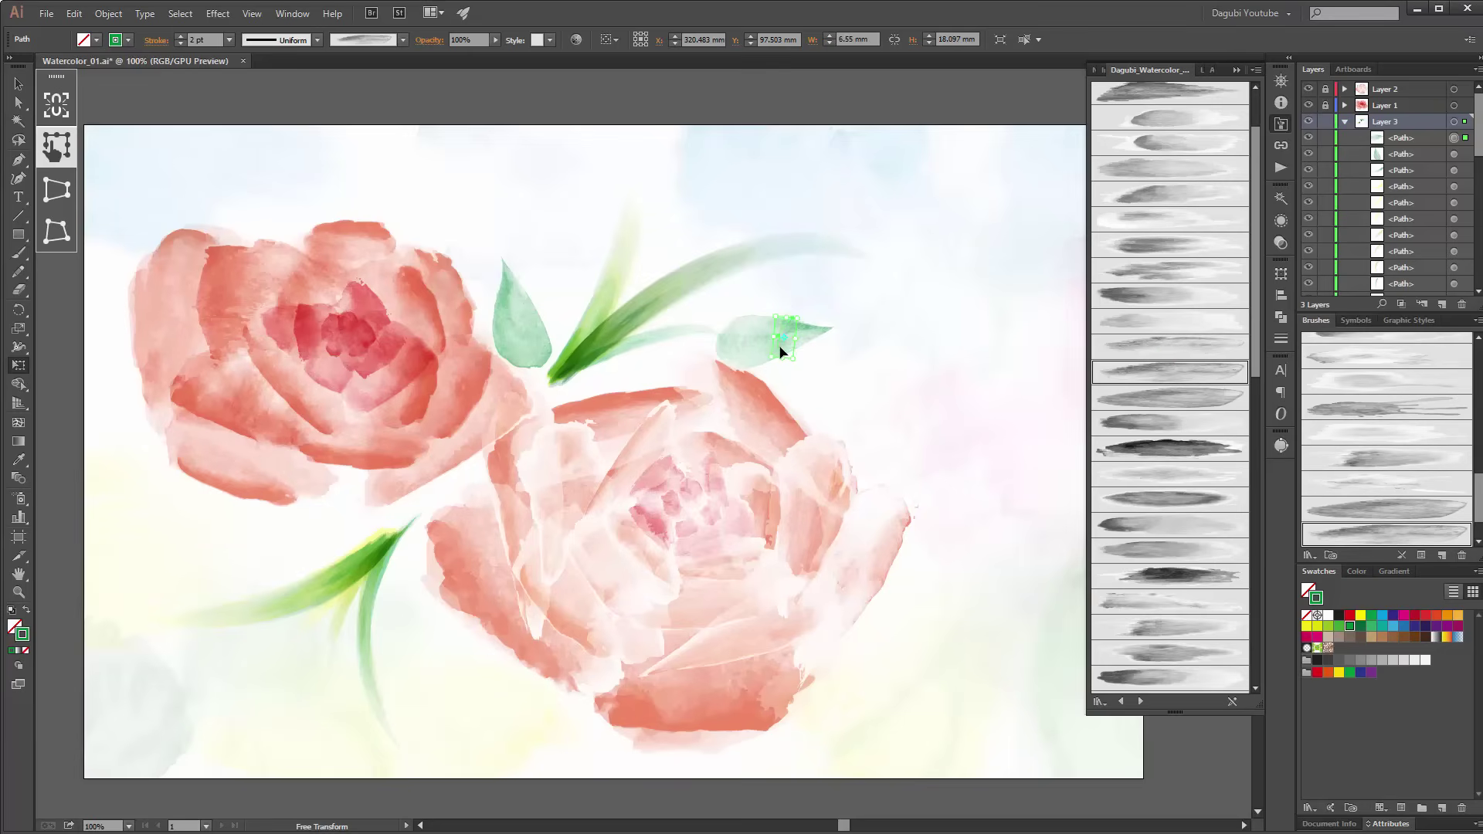
Step: Place a rotated copy of the broad leaf beside the lower flower's outer petals and give it a darker tapered brush
key(ctrl)
drag(780, 357, 429, 641)
mouse_move(466, 583)
mouse_down()
mouse_move(489, 648)
mouse_move(417, 599)
mouse_move(426, 637)
mouse_up()
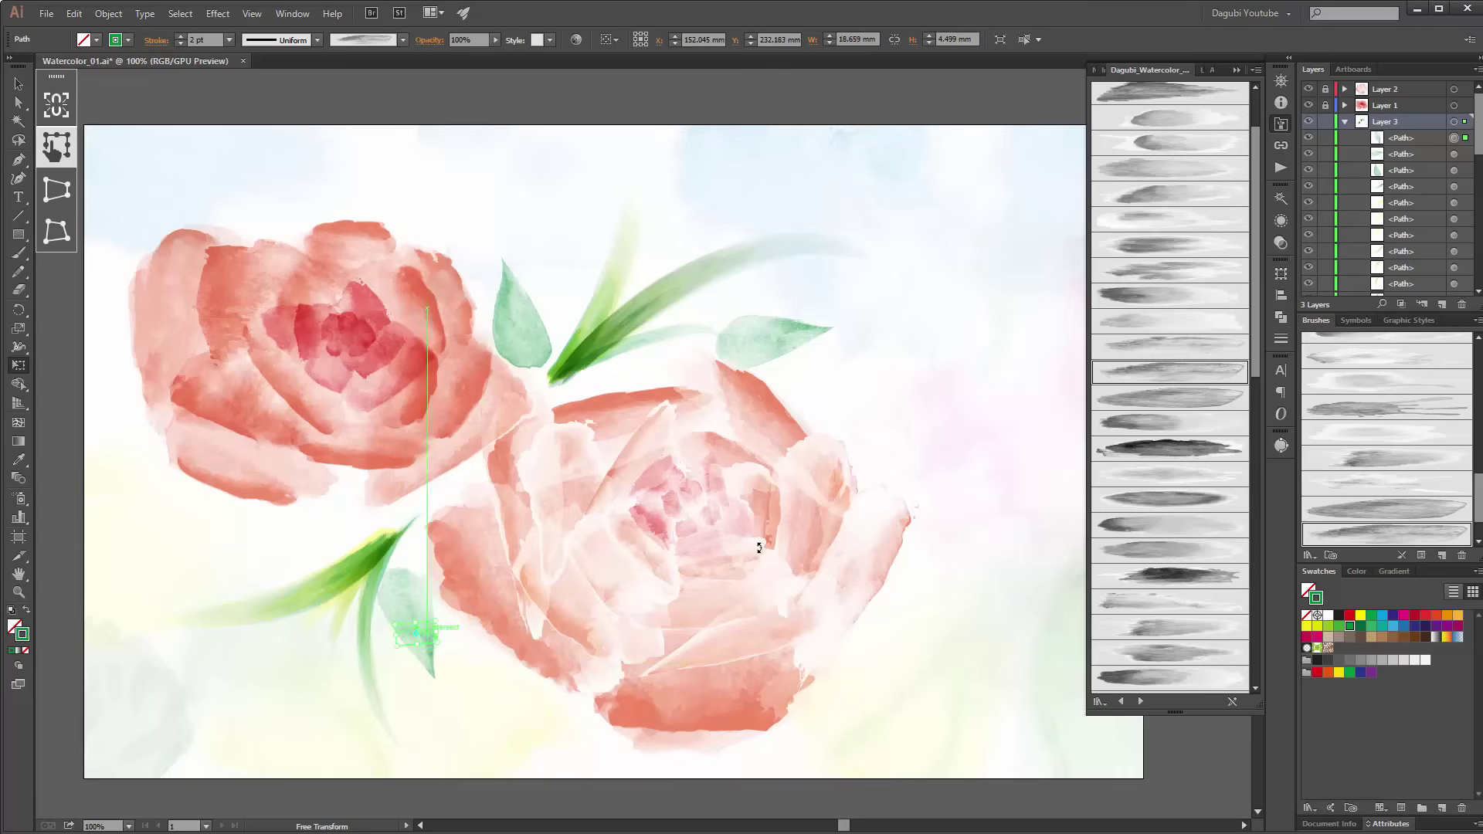
click(1151, 296)
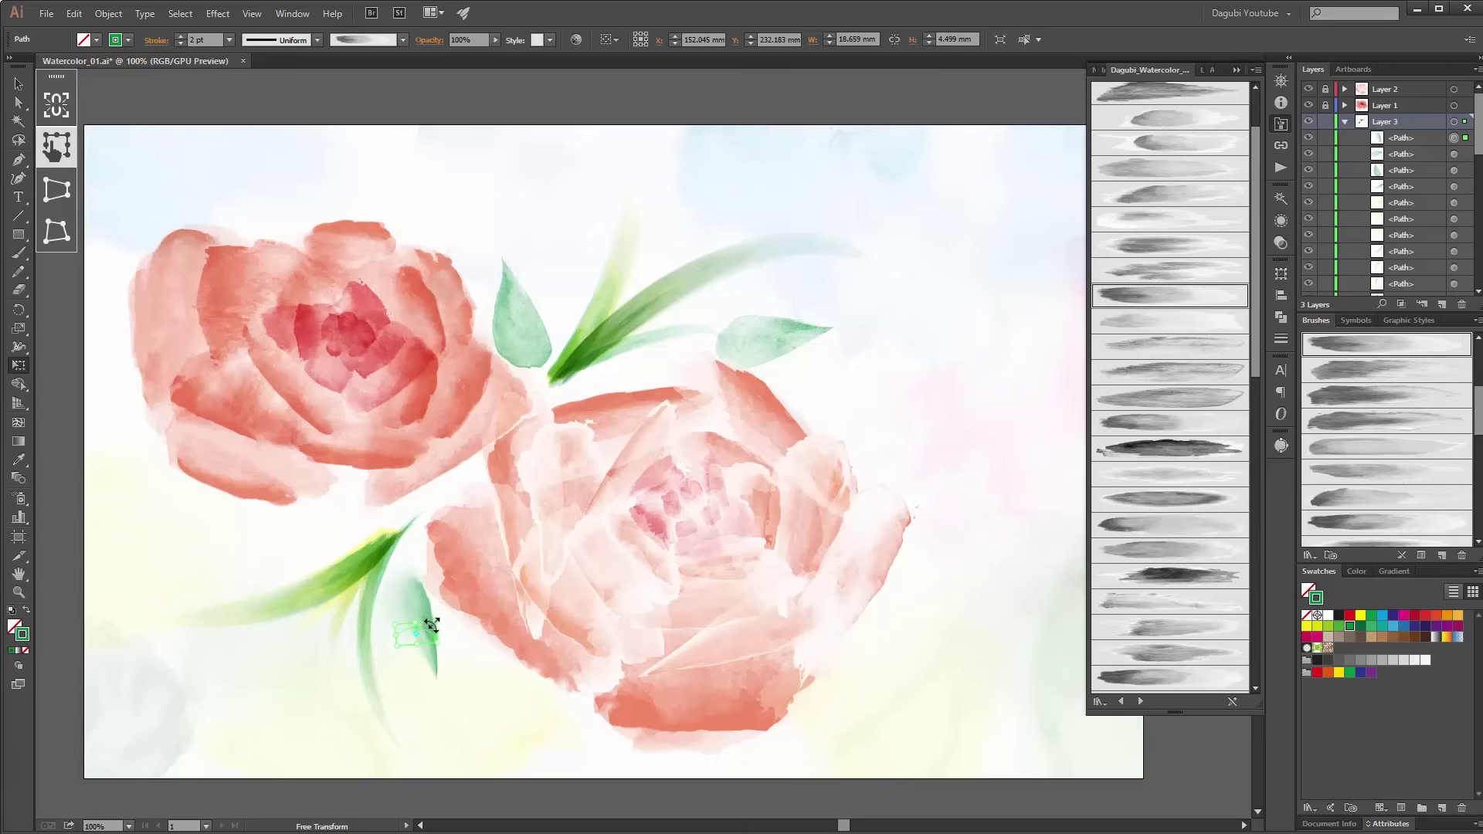
Step: Place another rotated leaf copy below the upper flower, set its stroke to 3 pt, change its brush, and adjust its angle and position
key(ctrl)
drag(429, 637, 270, 542)
mouse_move(293, 477)
mouse_down()
mouse_move(325, 563)
mouse_move(310, 504)
mouse_move(354, 421)
mouse_up()
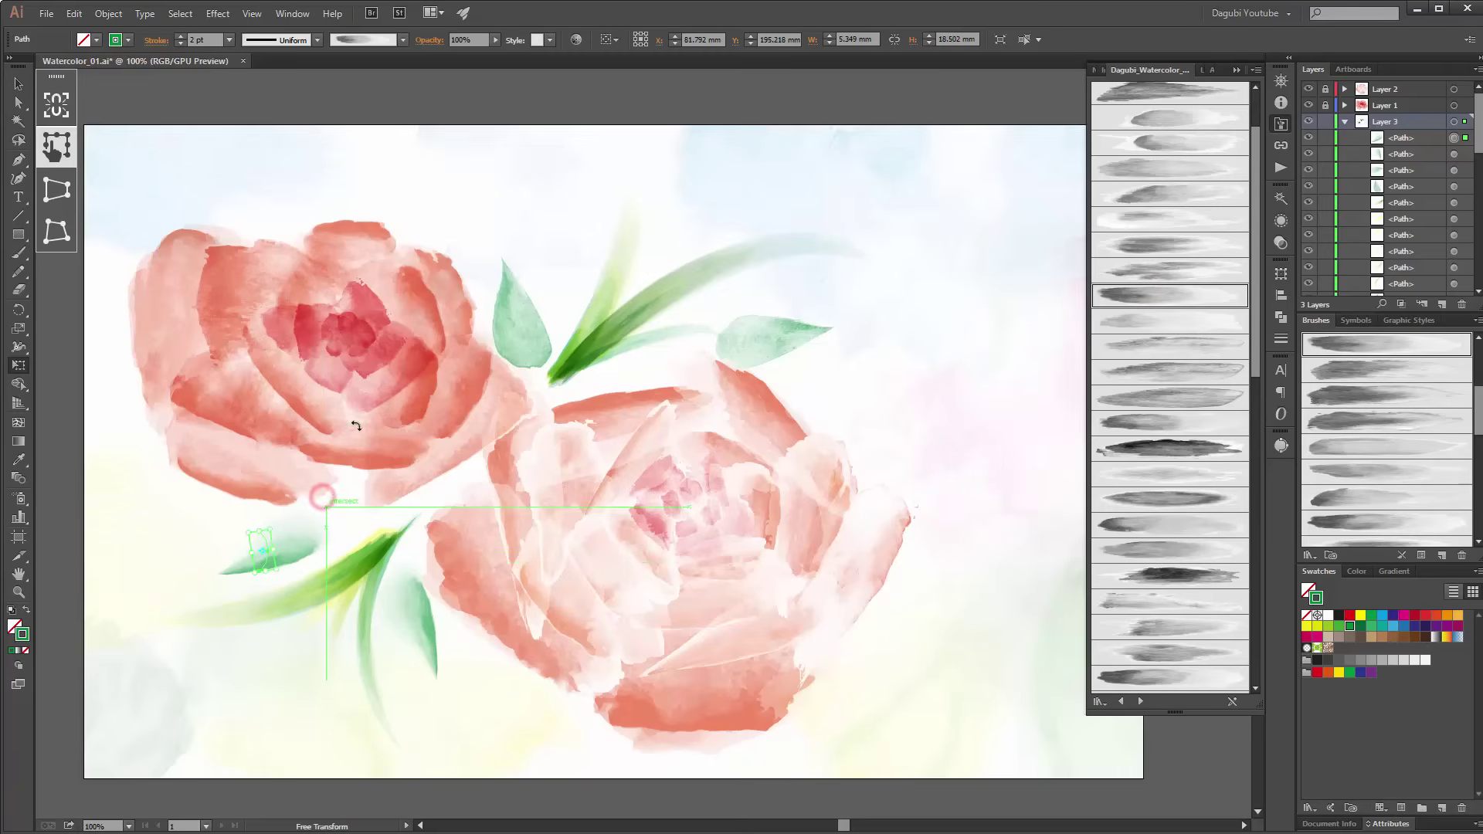
click(180, 37)
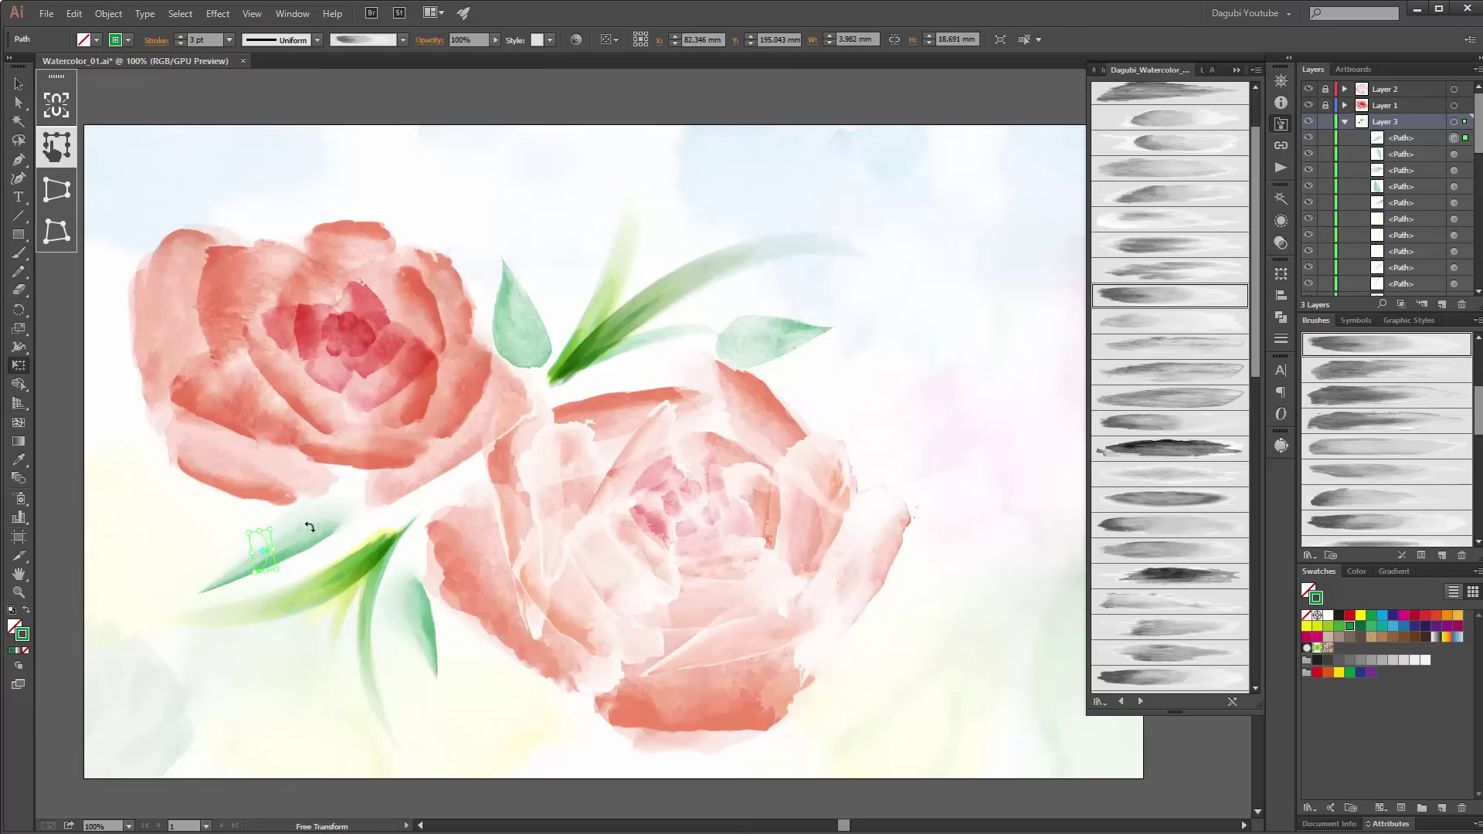
drag(296, 520, 328, 536)
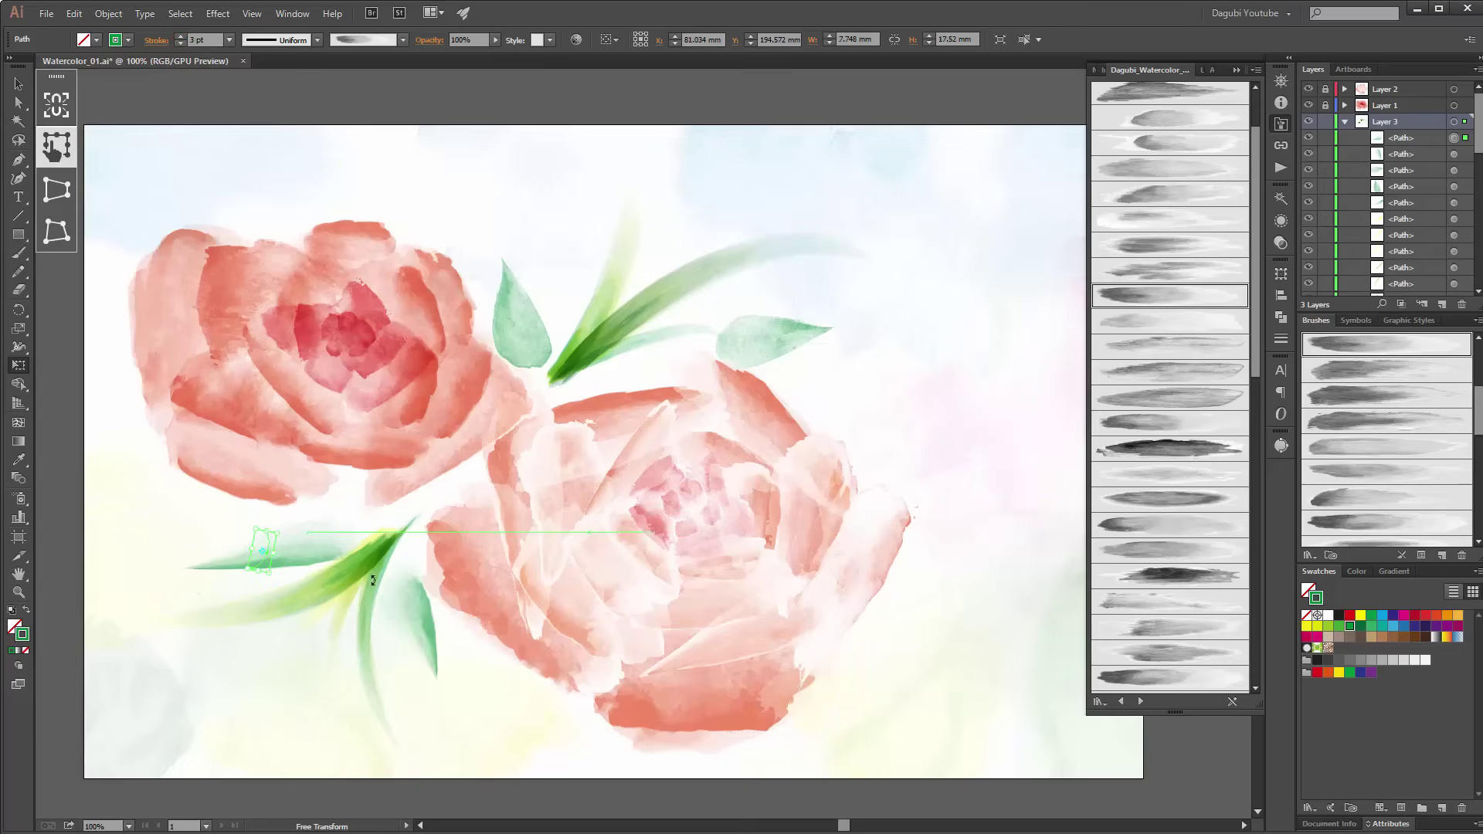
click(1180, 551)
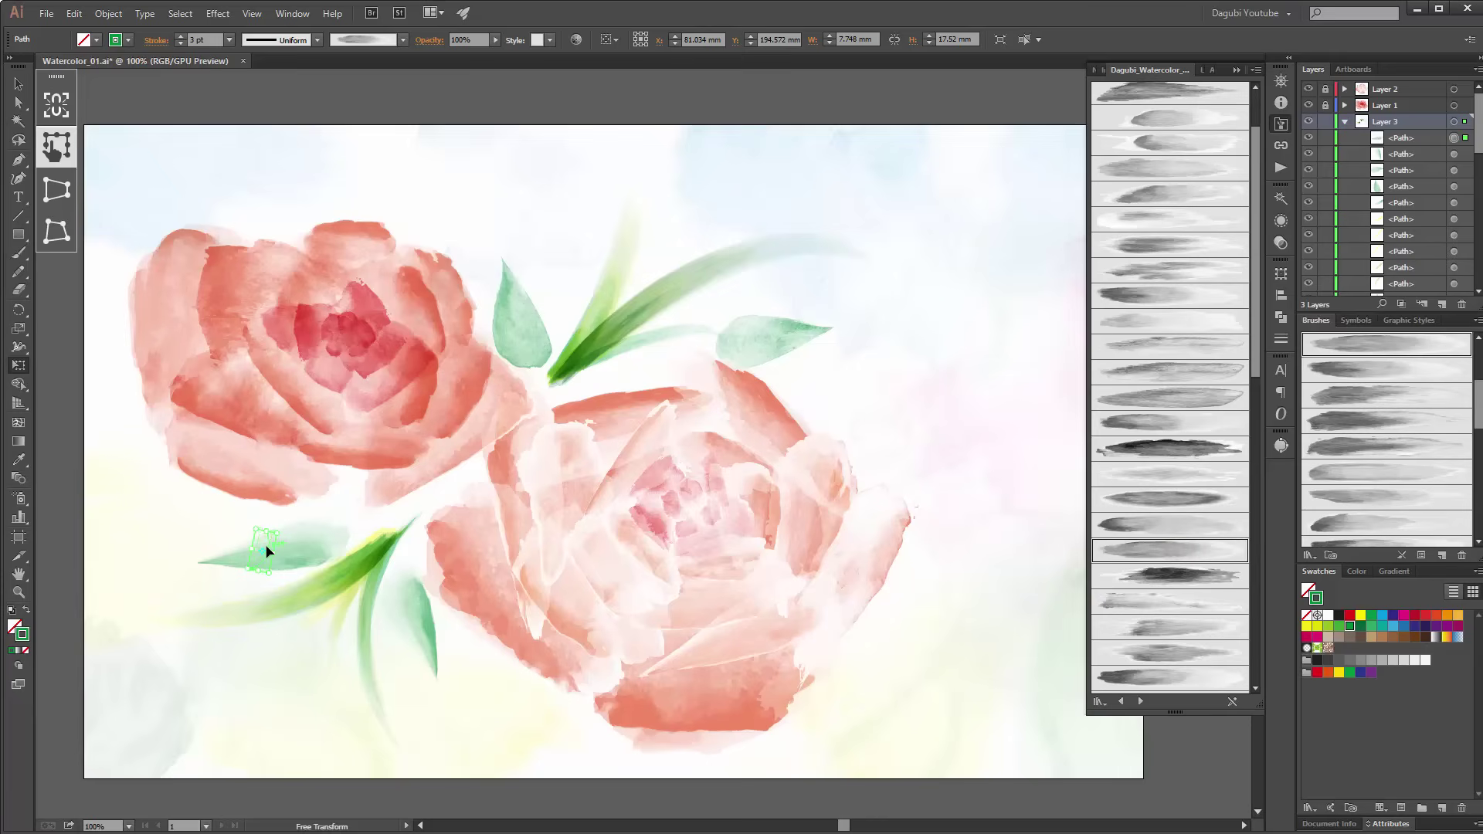
drag(268, 549, 294, 538)
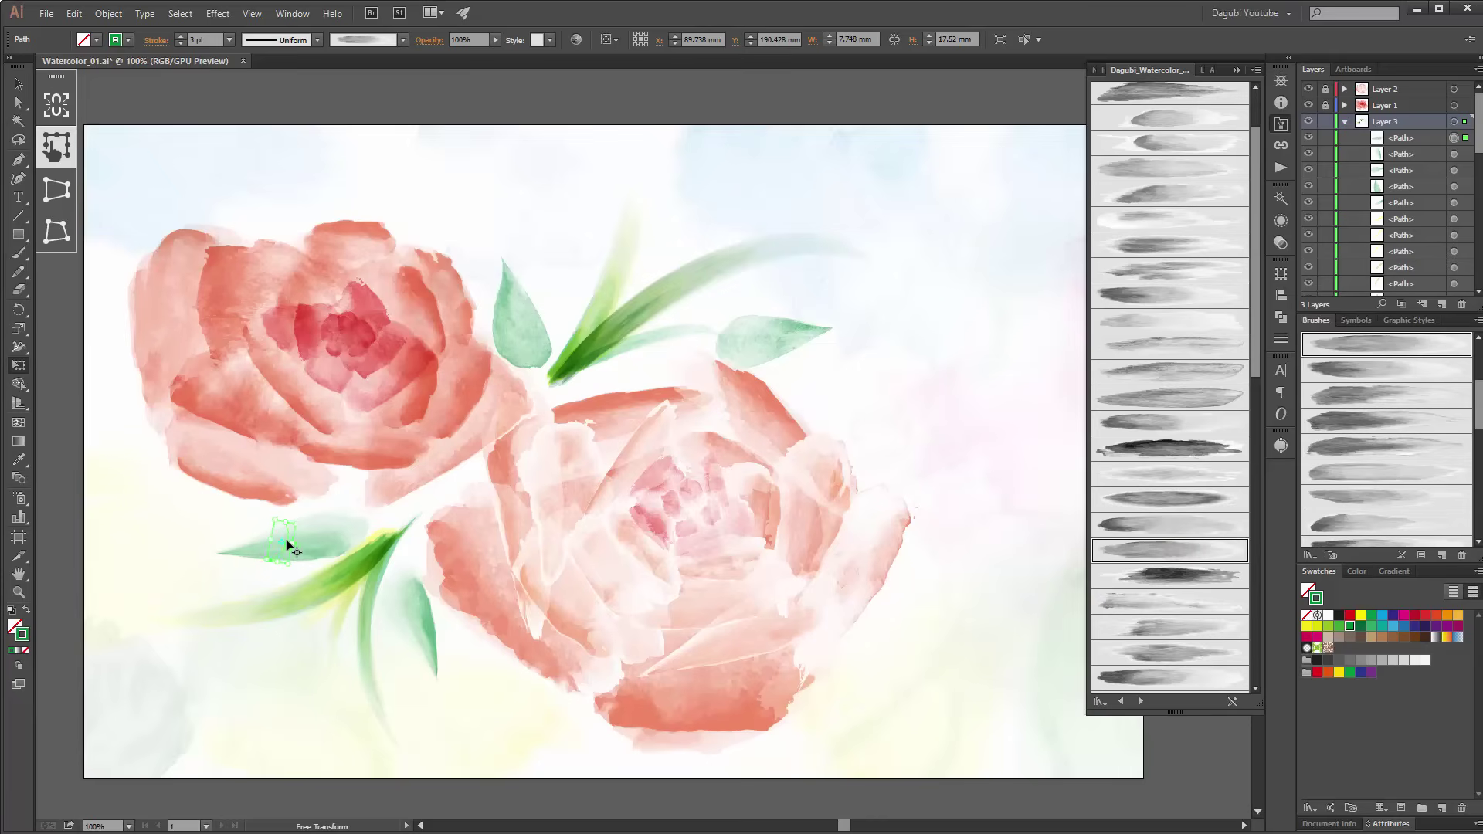
click(58, 440)
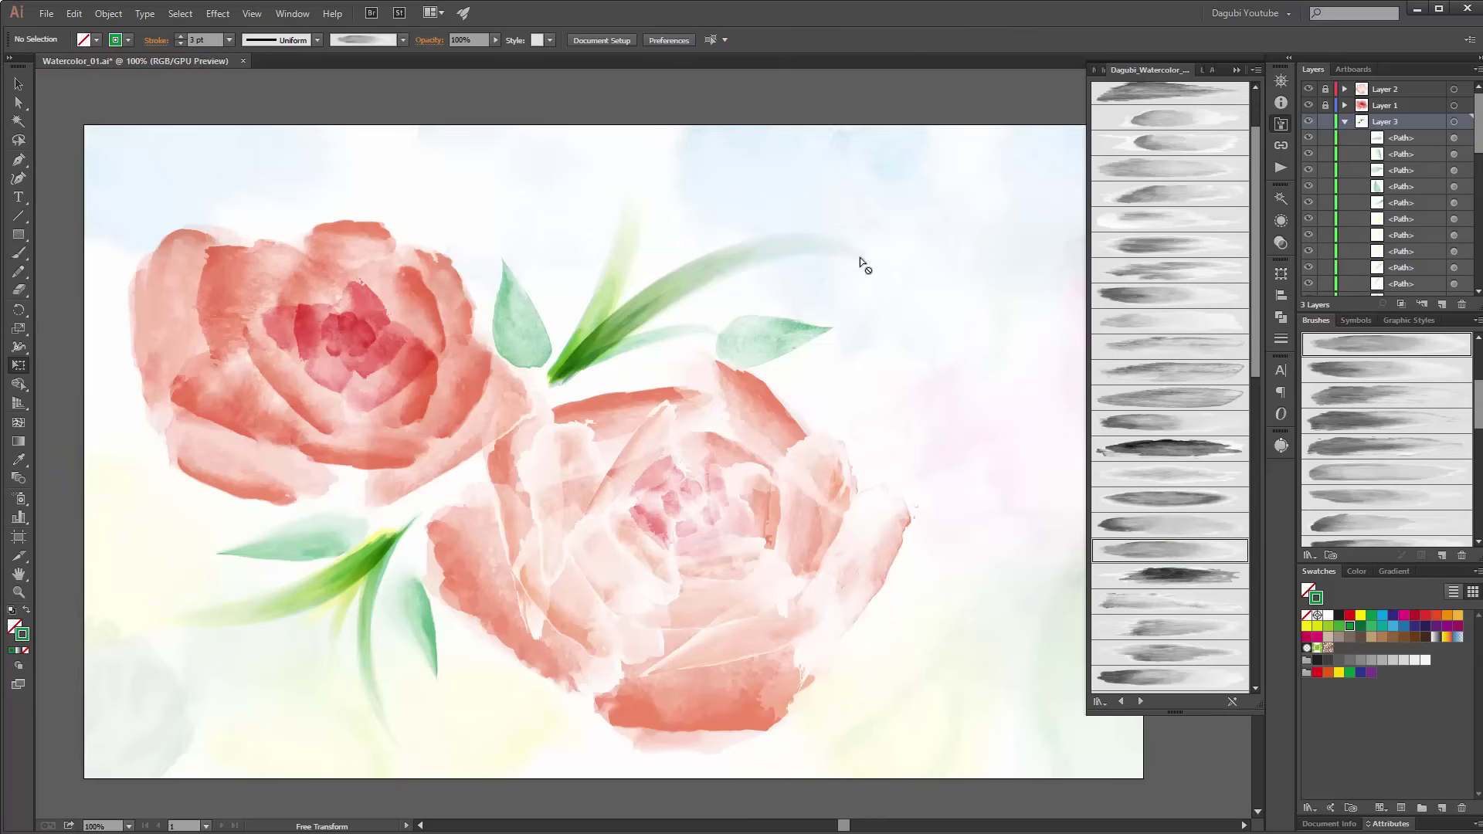
Step: Choose a broad leaf-shaped brush at 1 pt and paint a small green leaf near the tip of the long curved leaf
click(1200, 371)
click(182, 43)
double_click(182, 40)
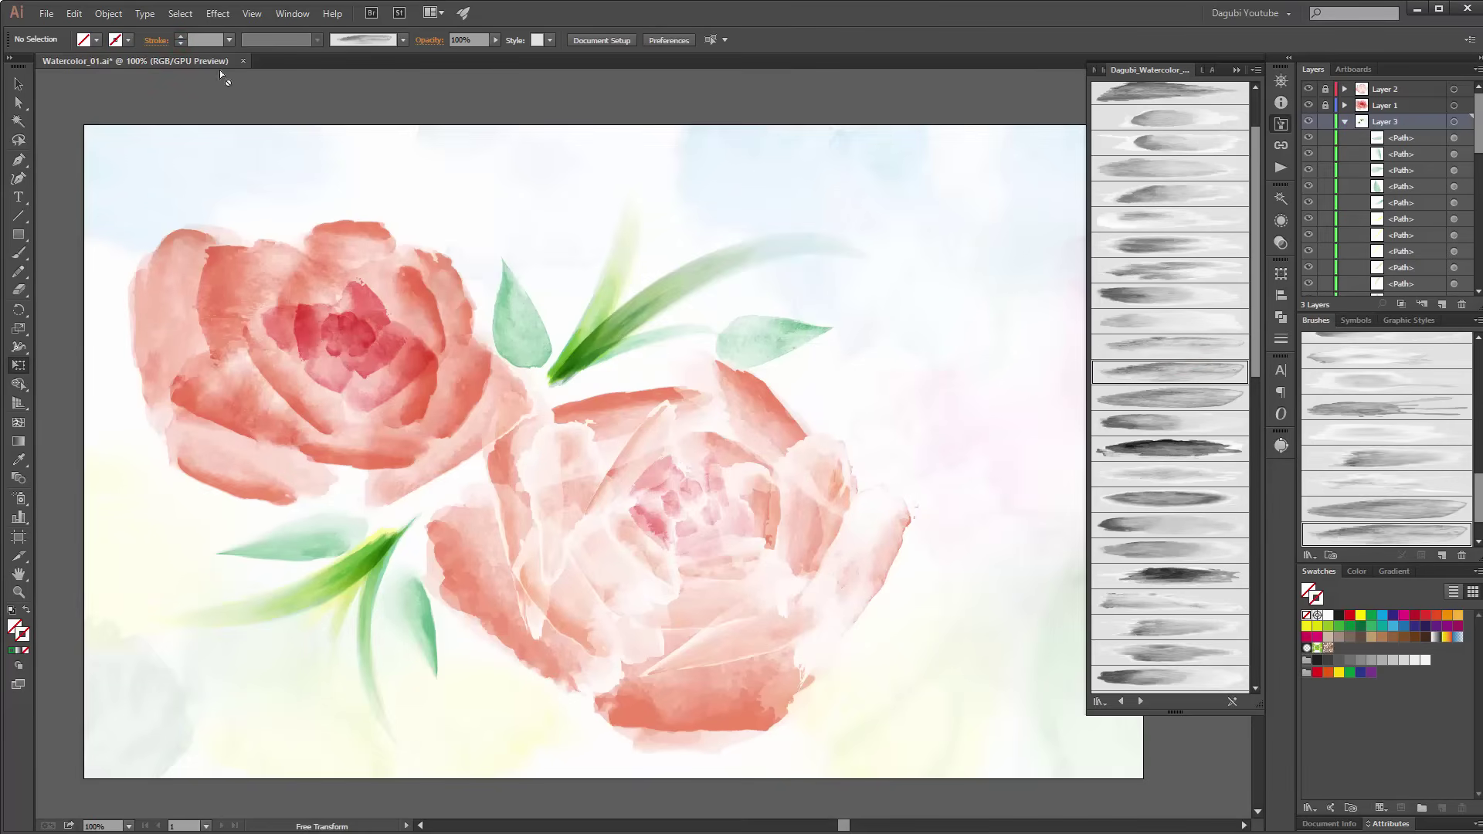
click(230, 40)
click(234, 108)
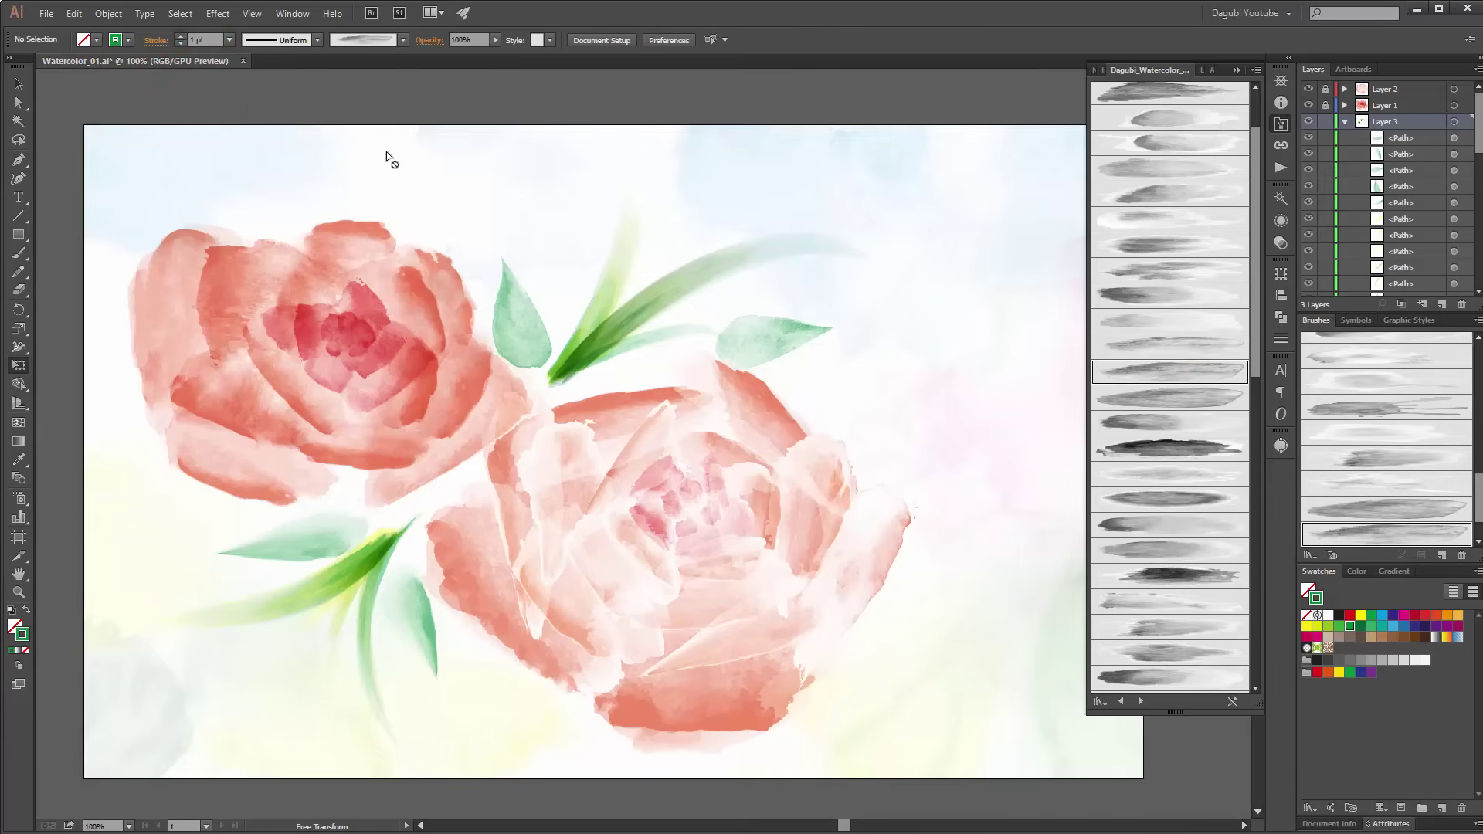
click(18, 254)
drag(856, 267, 937, 238)
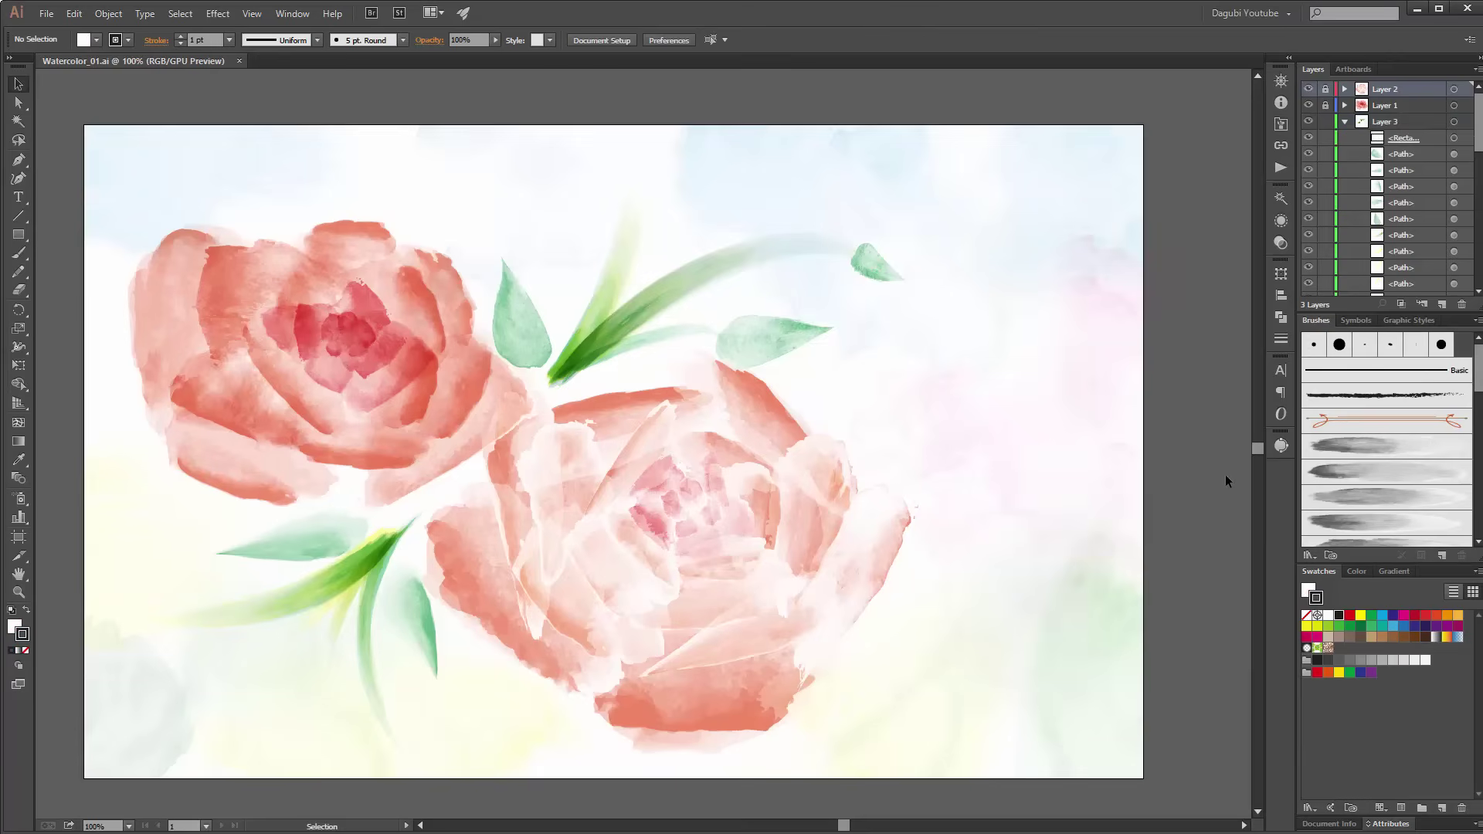
Step: Duplicate the broad leaf above the lower flower, moving one copy up and setting the smaller leaf below it to 1 pt
click(753, 343)
key(e)
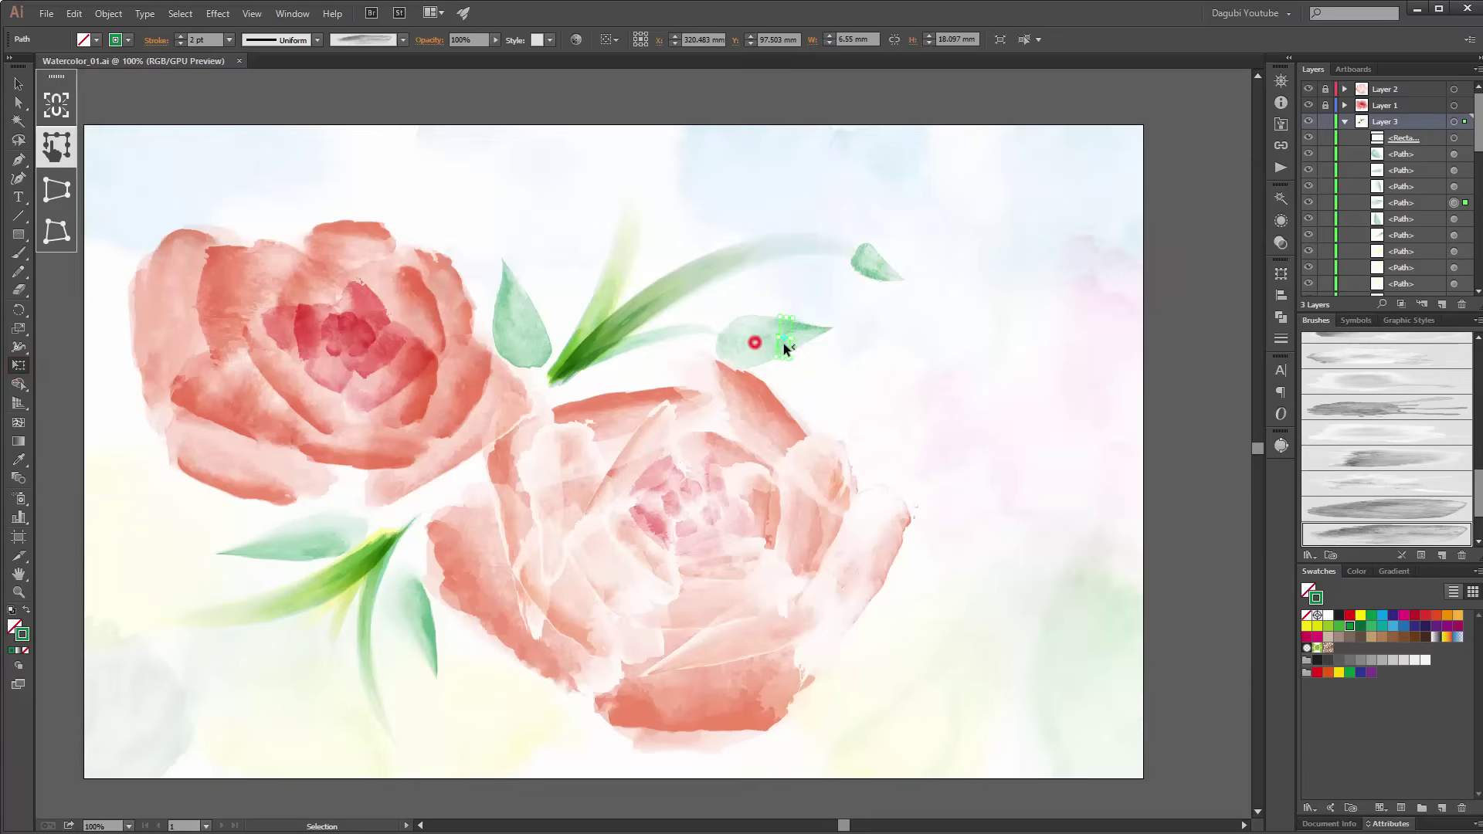
mouse_move(781, 348)
mouse_down()
mouse_move(728, 340)
mouse_move(728, 315)
mouse_move(762, 324)
mouse_move(744, 308)
mouse_move(765, 298)
mouse_move(741, 347)
mouse_move(780, 350)
mouse_move(747, 345)
mouse_up()
click(181, 44)
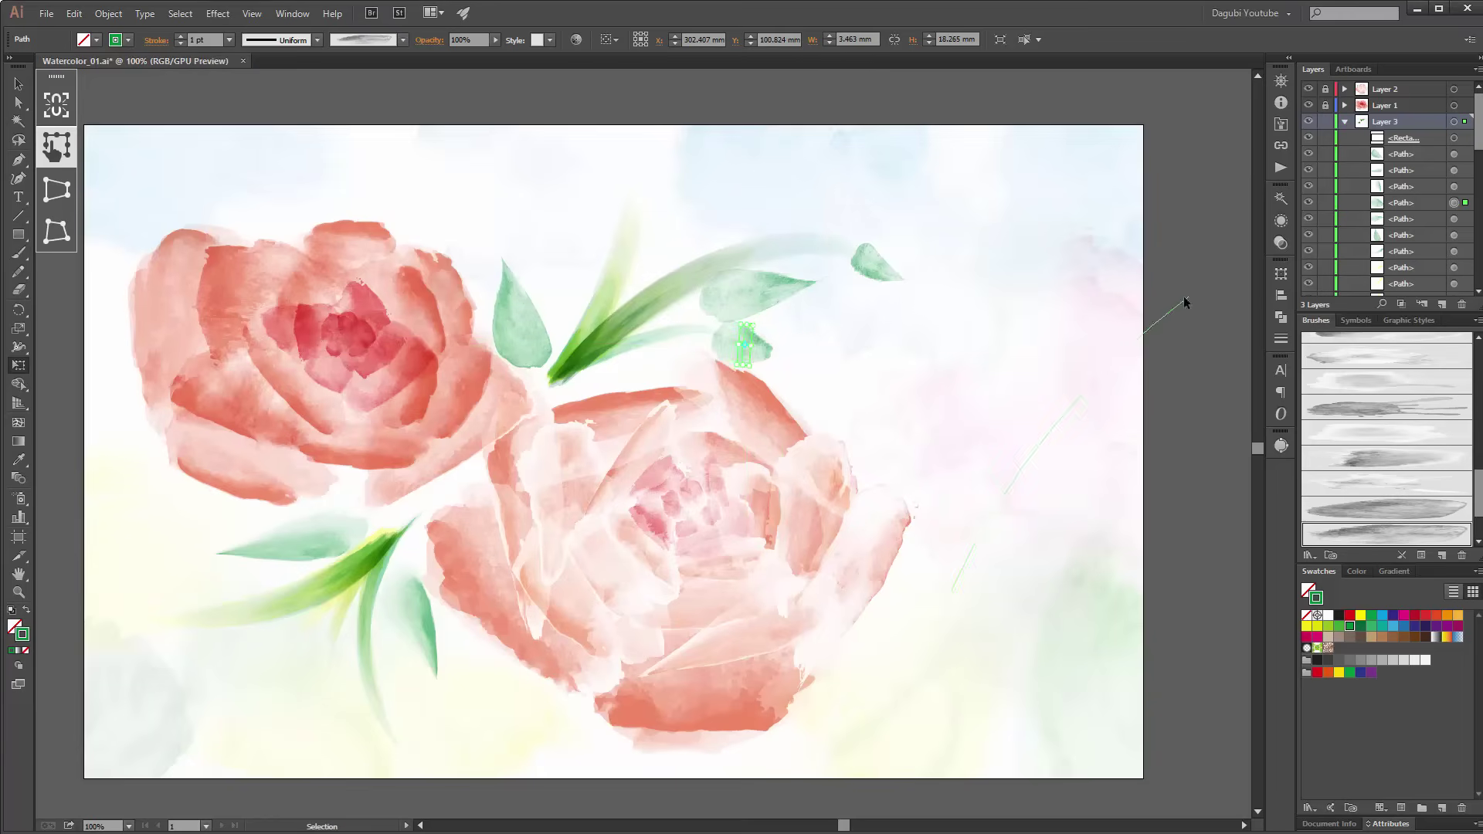
click(1233, 330)
Step: Collapse and lock Layer 3, add a new layer directly above it, and check its transparency settings with the Paintbrush active
key(b)
click(1344, 121)
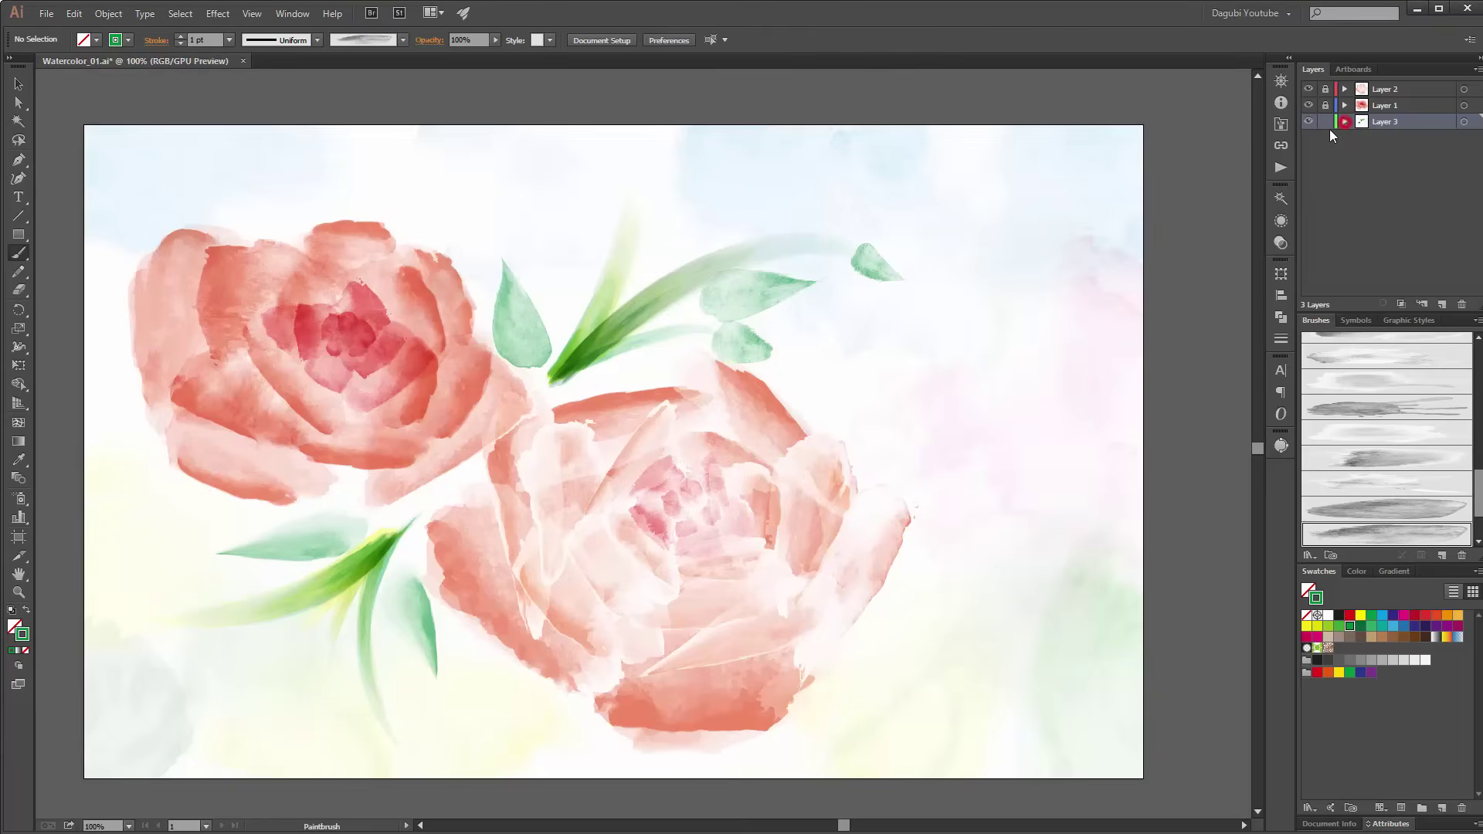
click(1441, 304)
click(1279, 241)
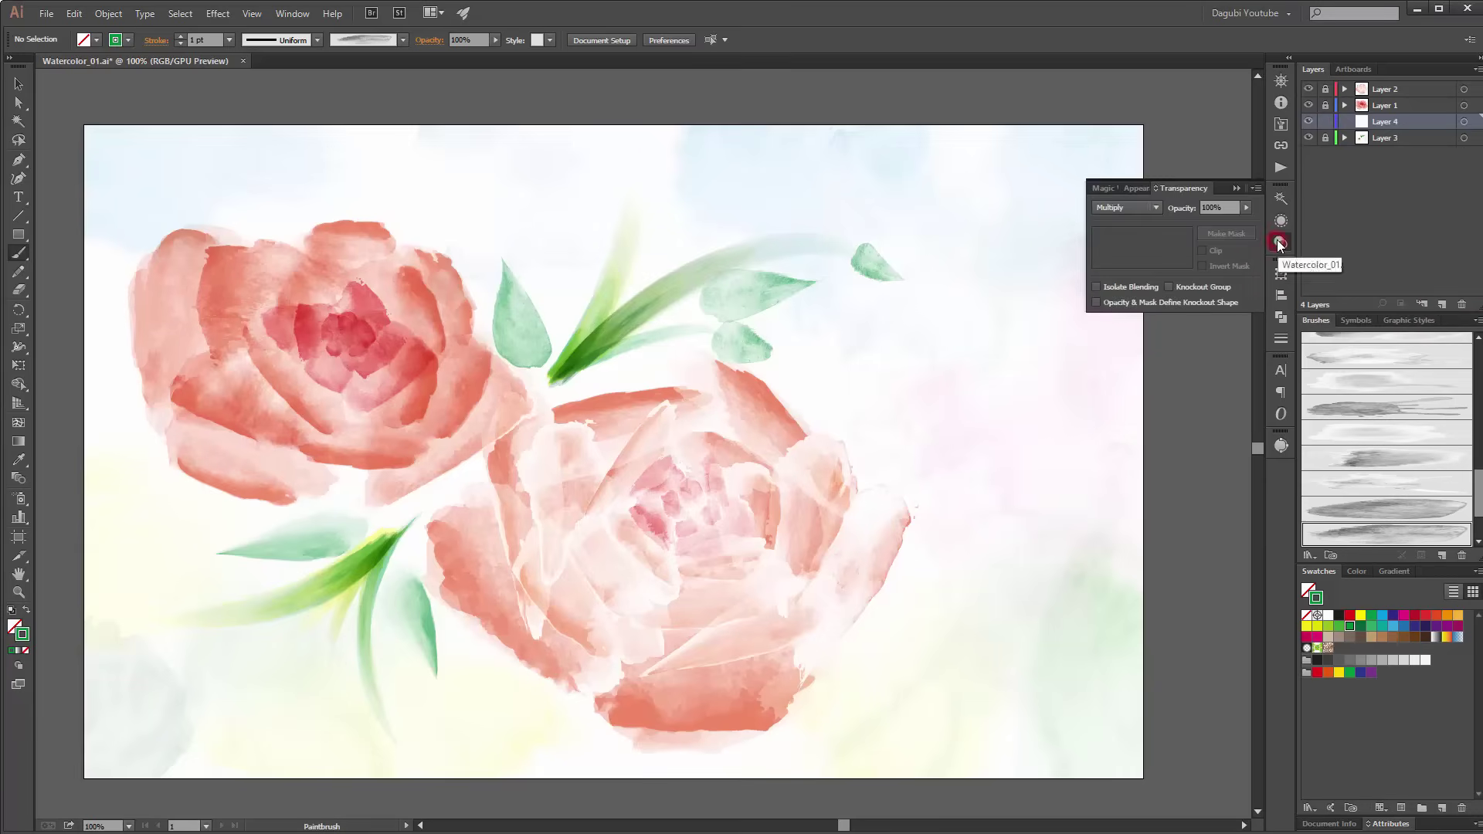
click(1280, 241)
Step: Paint a thin curved green stem beside the lower flower and small sepals at its tip, using tapered watercolor brushes at 0.25 pt
click(1281, 131)
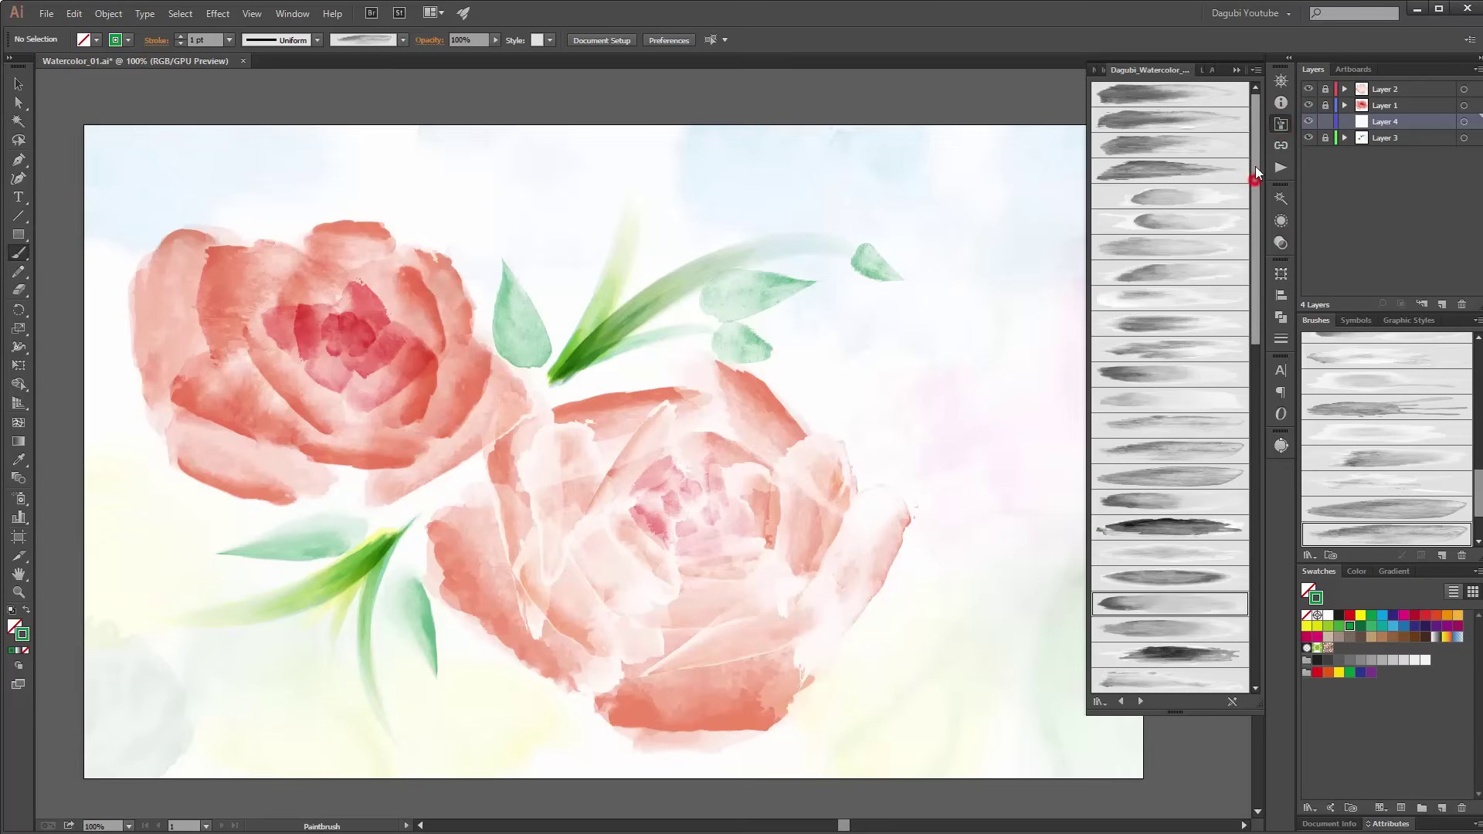
click(1165, 501)
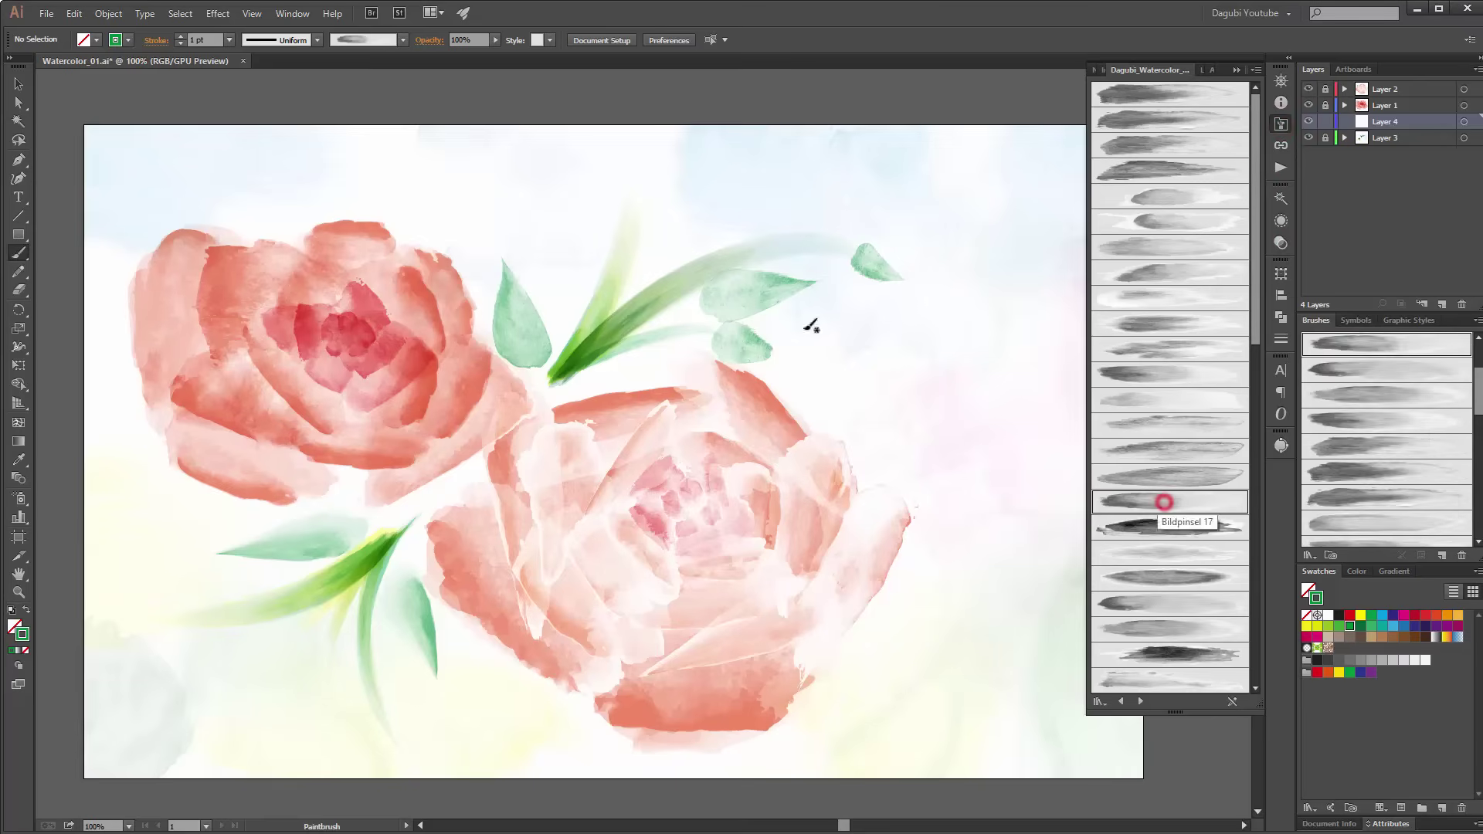
click(228, 39)
click(237, 55)
mouse_move(881, 430)
mouse_down()
mouse_move(740, 432)
mouse_move(712, 397)
mouse_move(818, 388)
mouse_move(855, 404)
mouse_move(872, 358)
mouse_up()
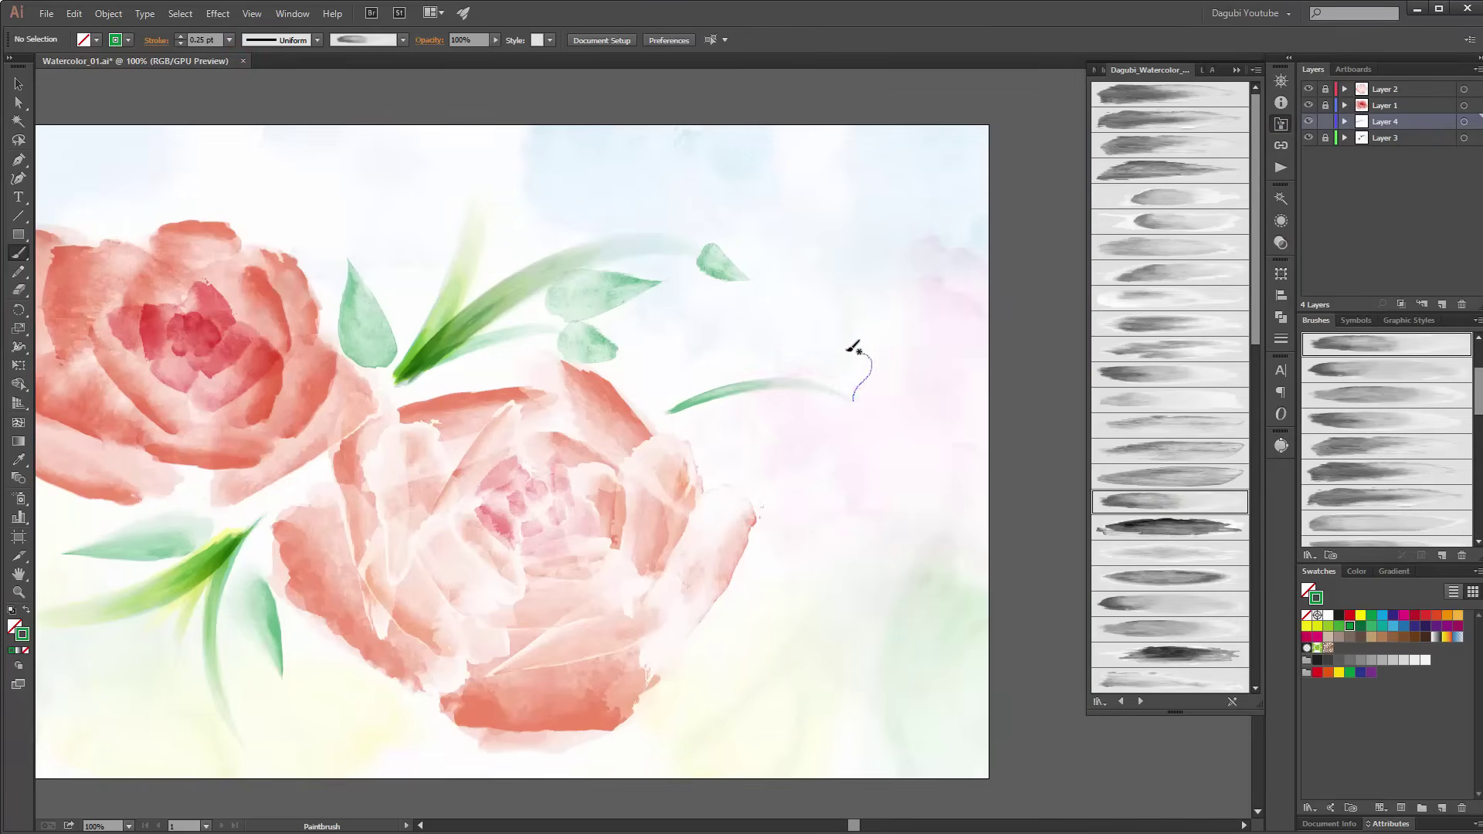
click(1157, 377)
mouse_move(854, 392)
mouse_down()
mouse_move(835, 446)
mouse_move(857, 401)
mouse_move(890, 404)
mouse_up()
click(1172, 495)
click(1162, 609)
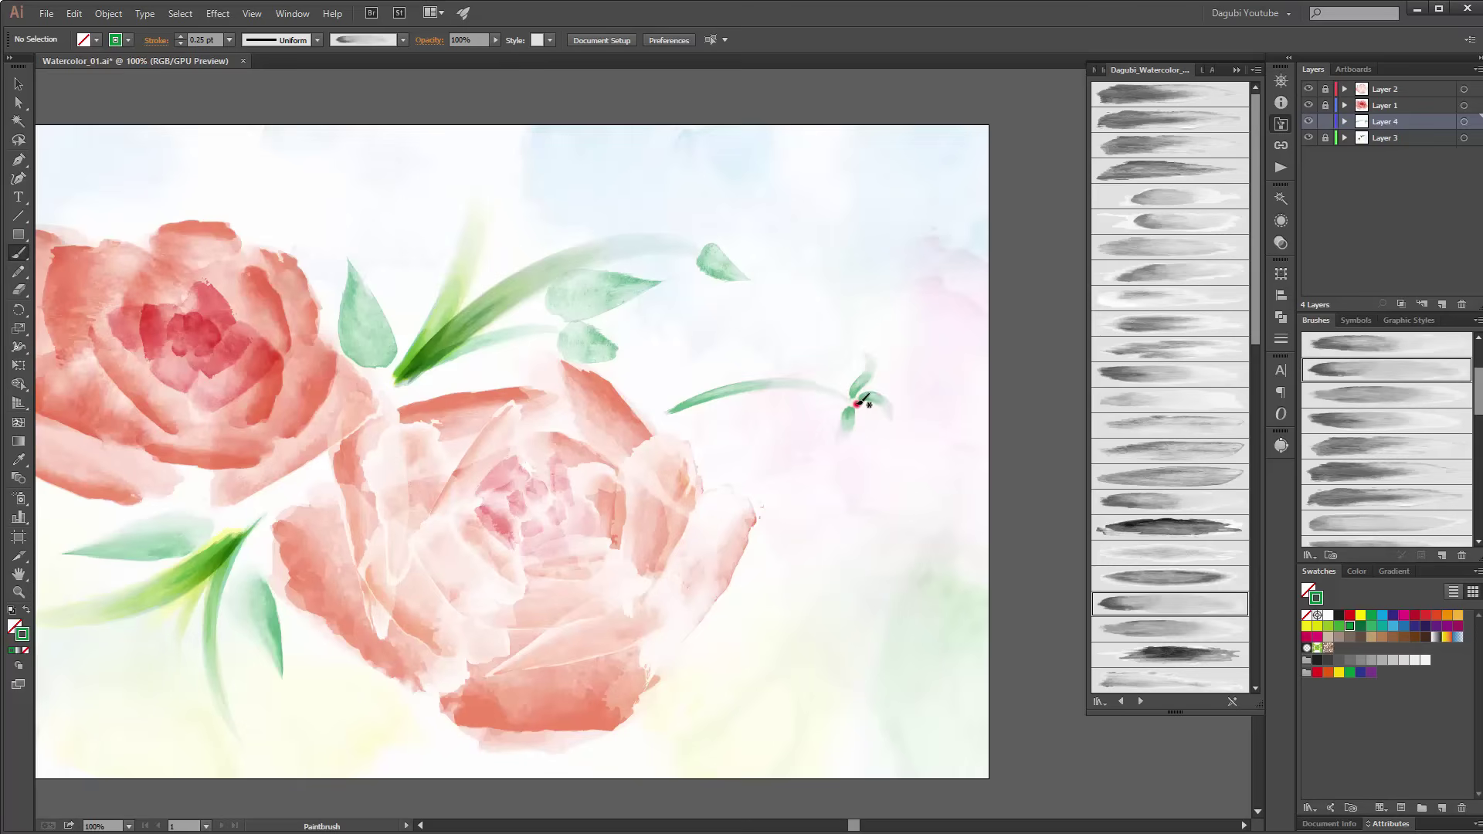
Step: Paint a small red bud between the sepals with the dark Bildpinsel 23 brush and set its stroke to 0.5 pt
click(1423, 619)
scroll(1257, 330, down, 3)
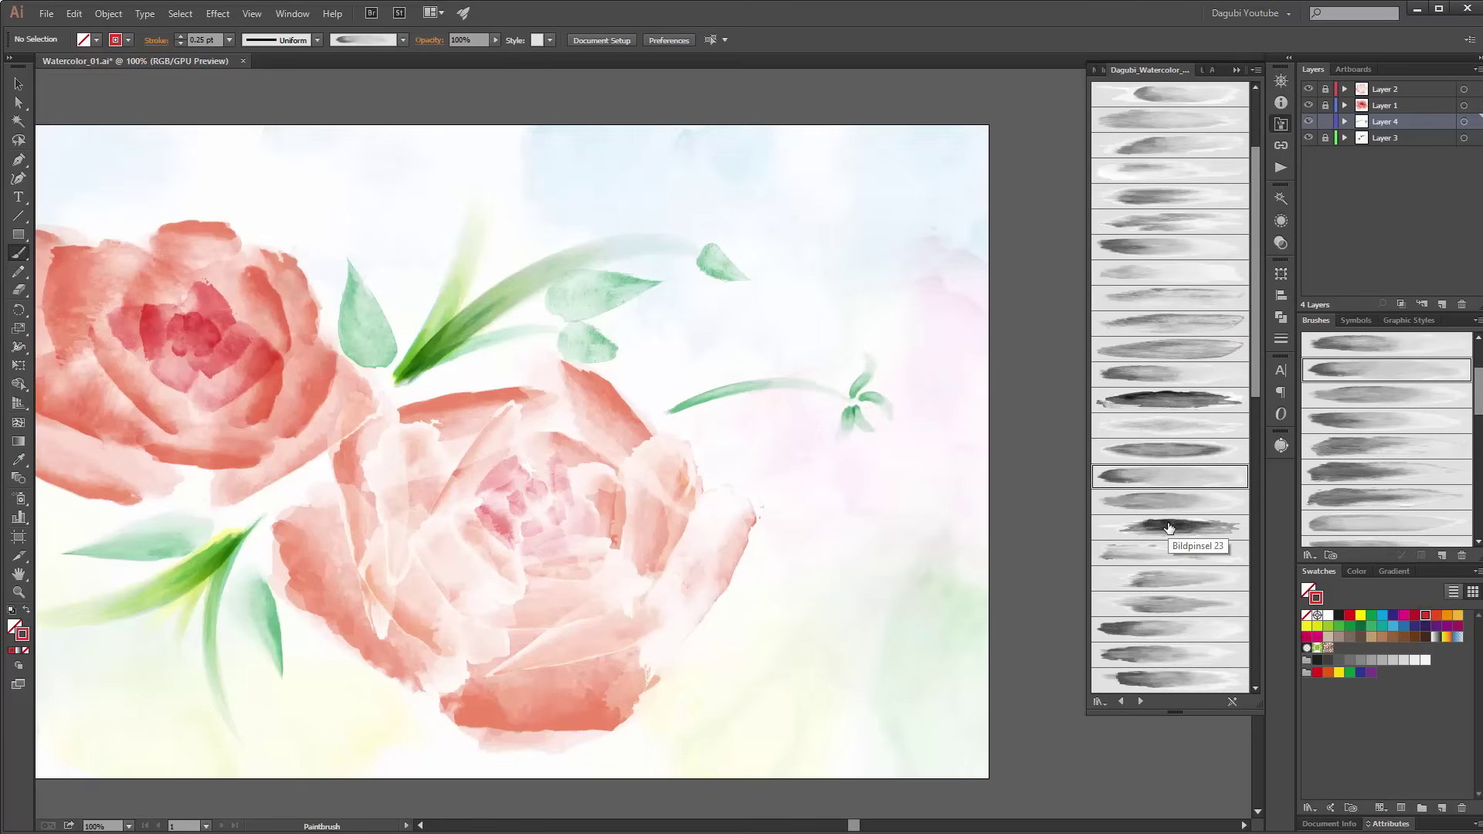
click(1169, 528)
drag(883, 431, 860, 406)
ctrl+click(880, 410)
click(229, 39)
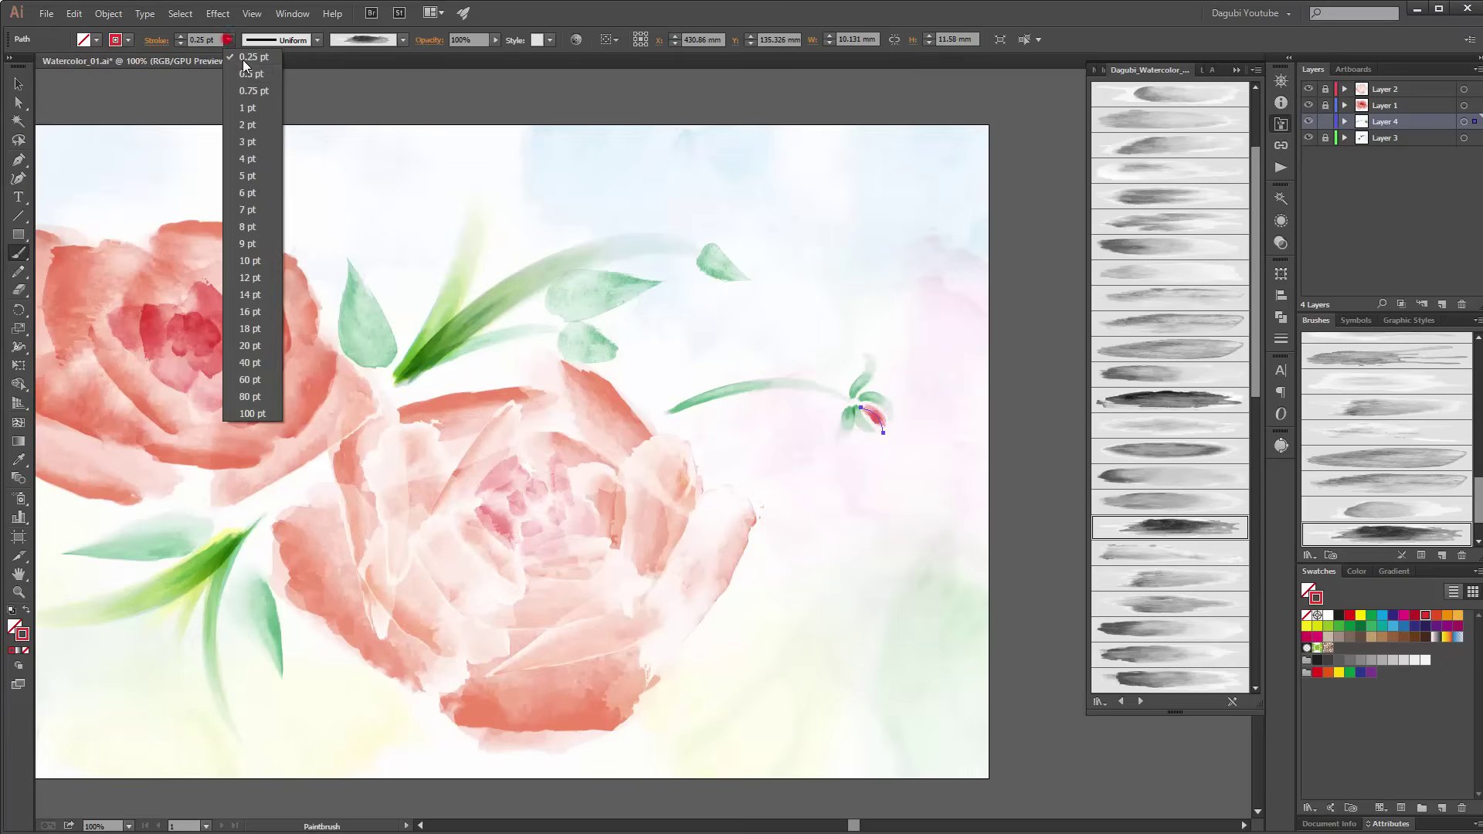
click(244, 73)
ctrl+click(1046, 354)
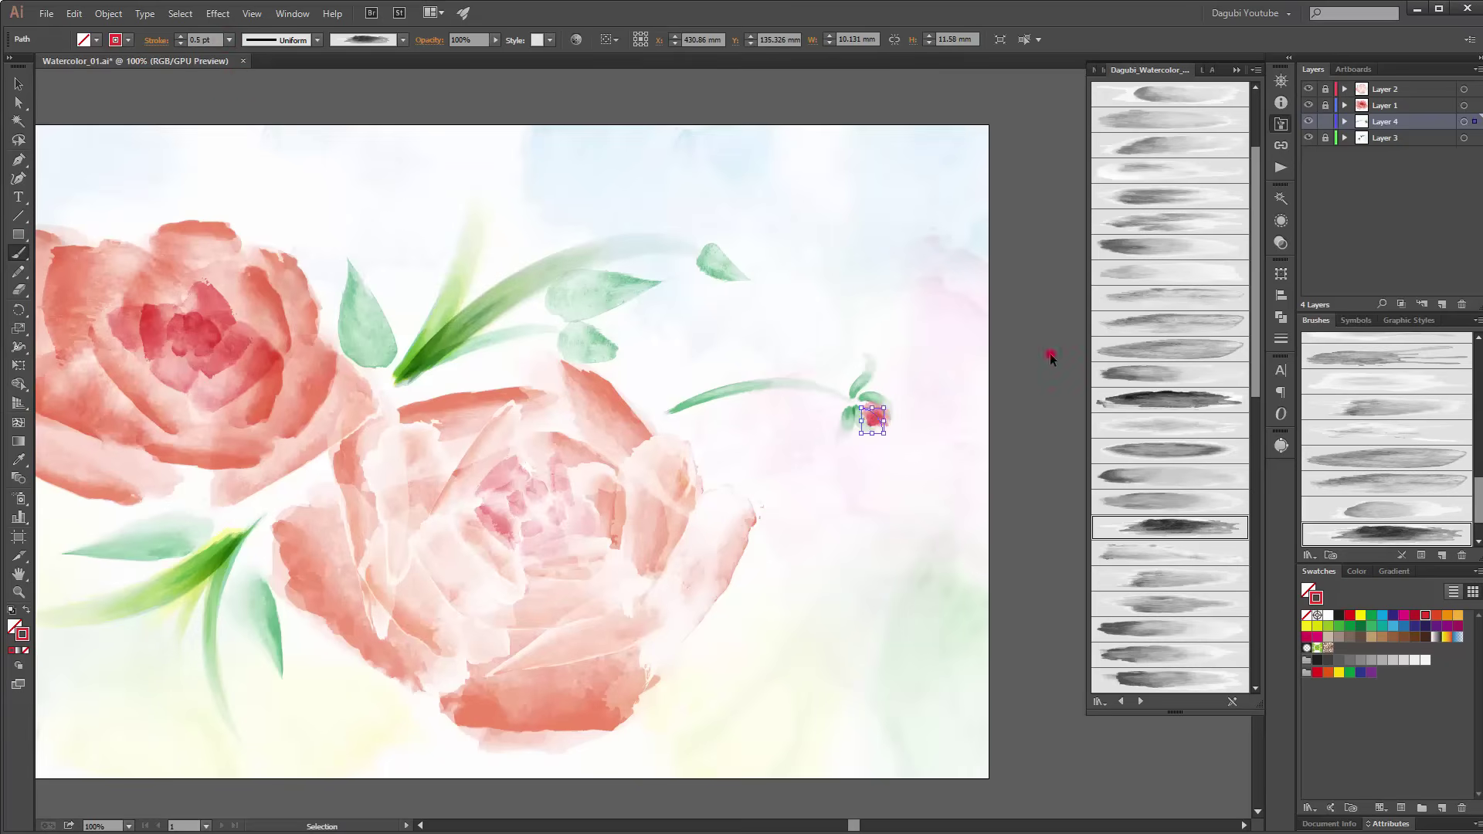
Step: Add small yellow, orange, red-orange and yellow-green accent strokes at the base of the bud, using softer watercolor brushes
click(1149, 502)
click(1338, 674)
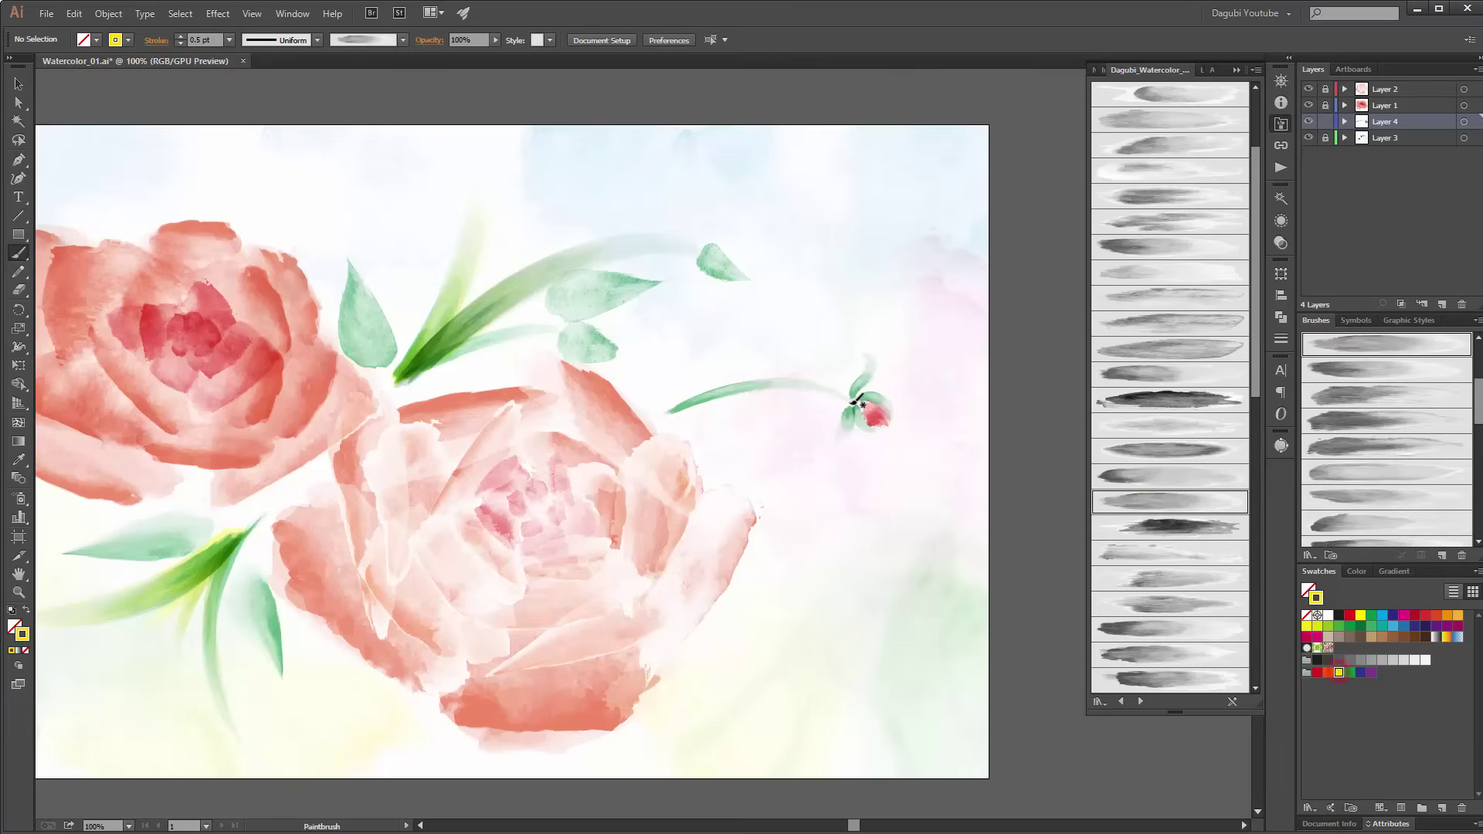
drag(855, 398, 845, 411)
click(1458, 616)
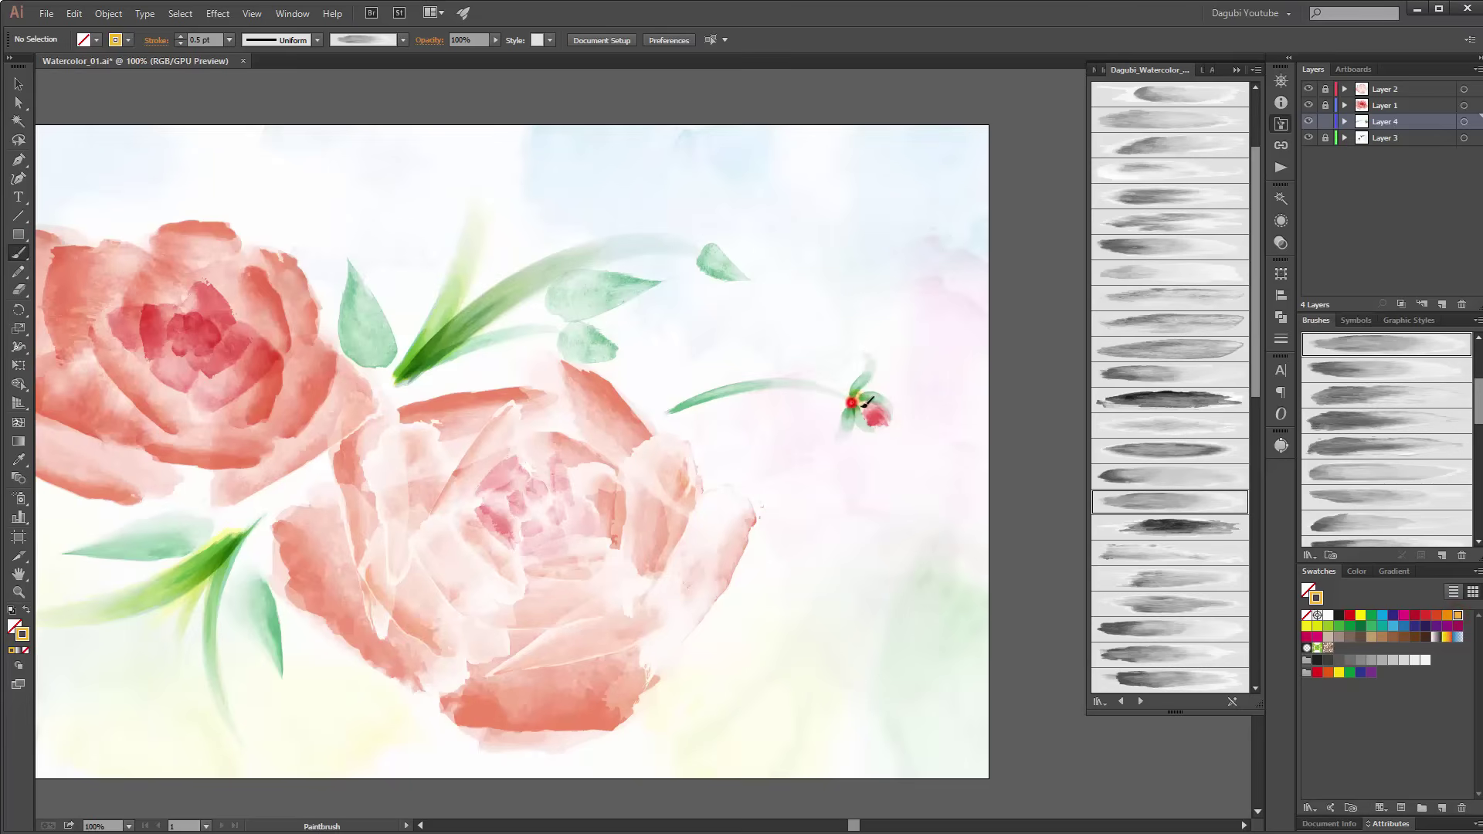
click(1436, 616)
click(1162, 477)
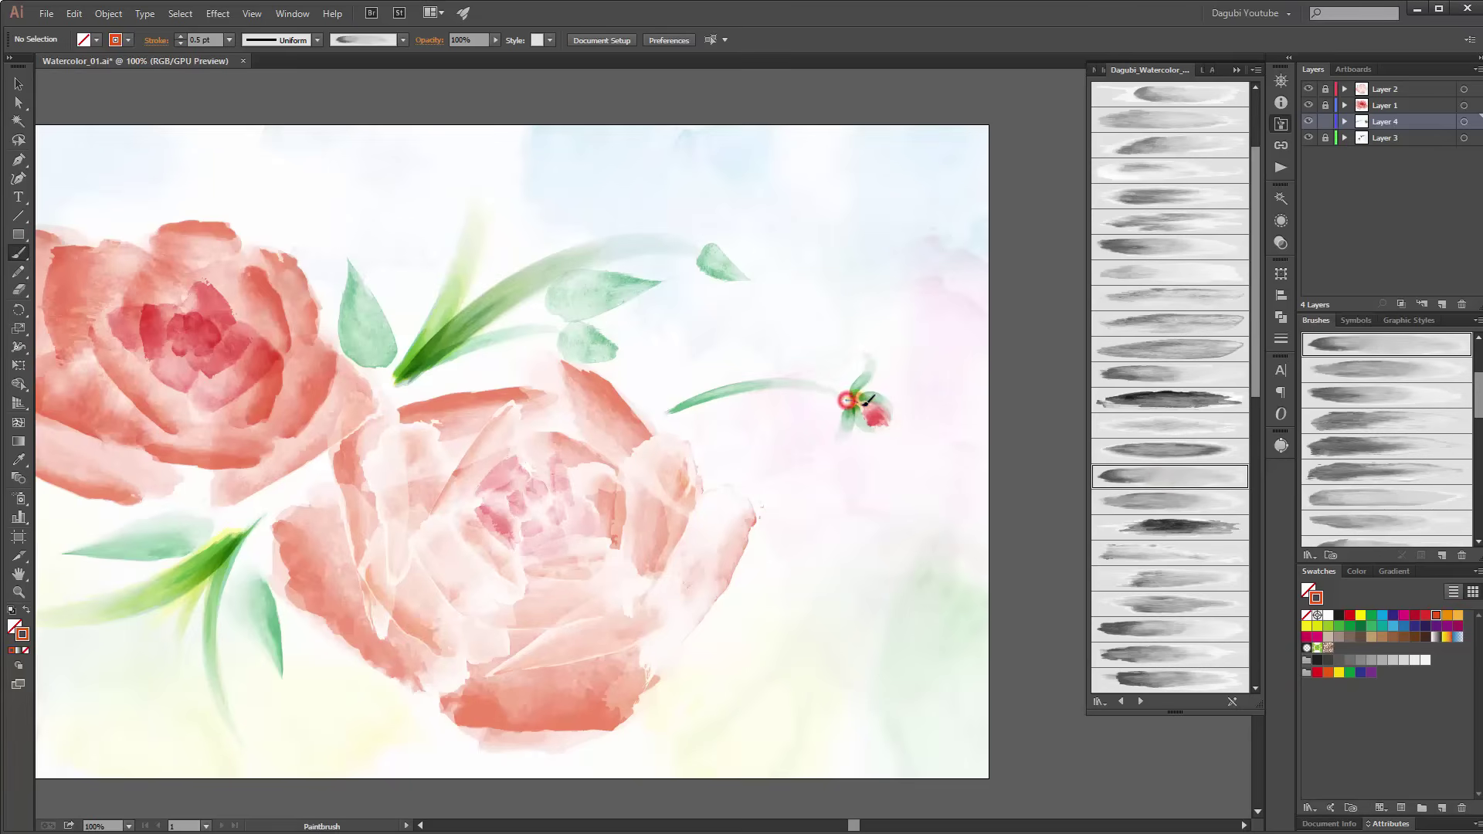
click(1329, 627)
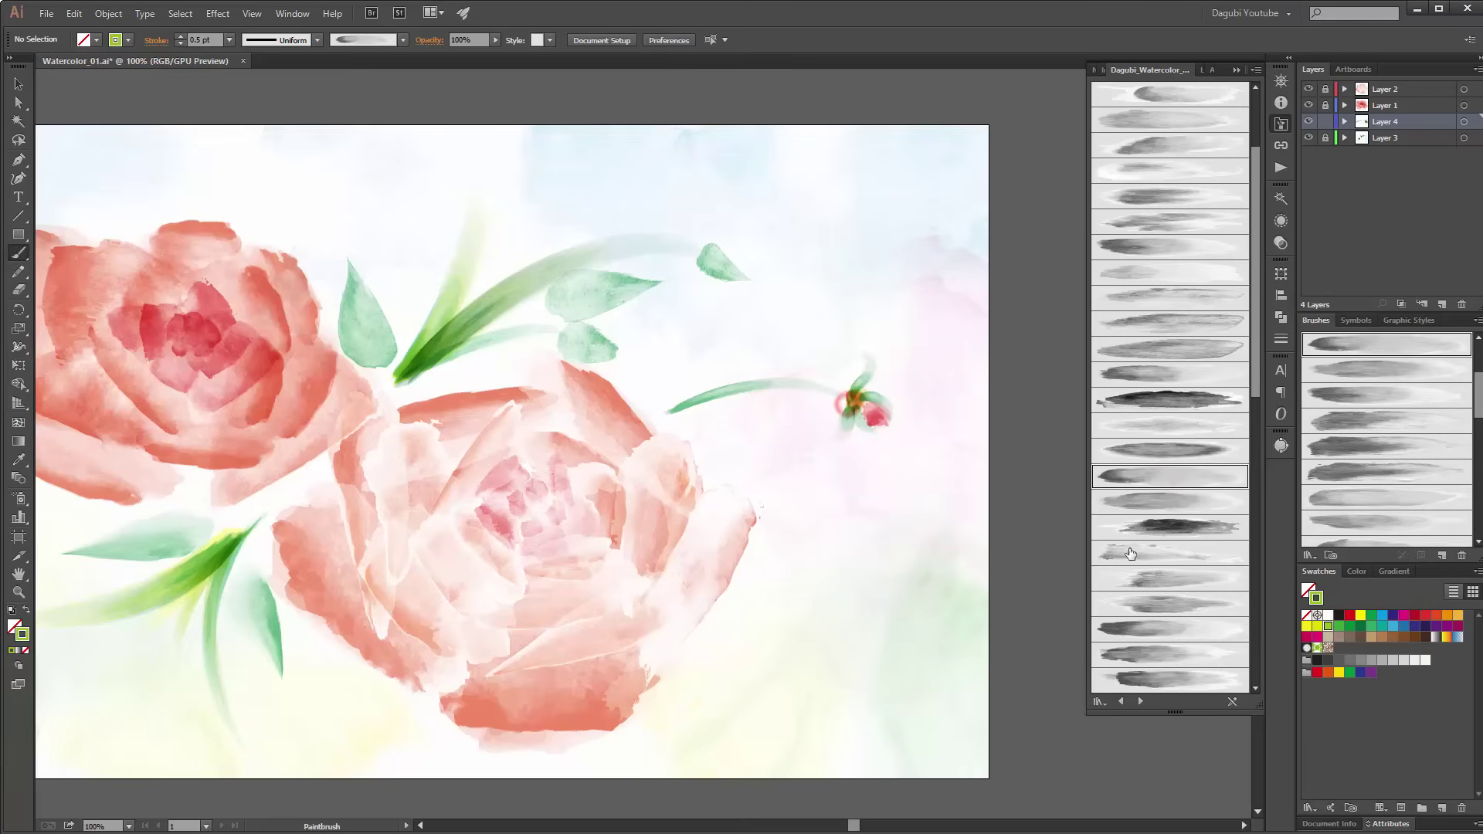
Step: Paint a short green leaf on the middle of the bud's stem and set its stroke to 0.25 pt
click(1371, 625)
click(1357, 395)
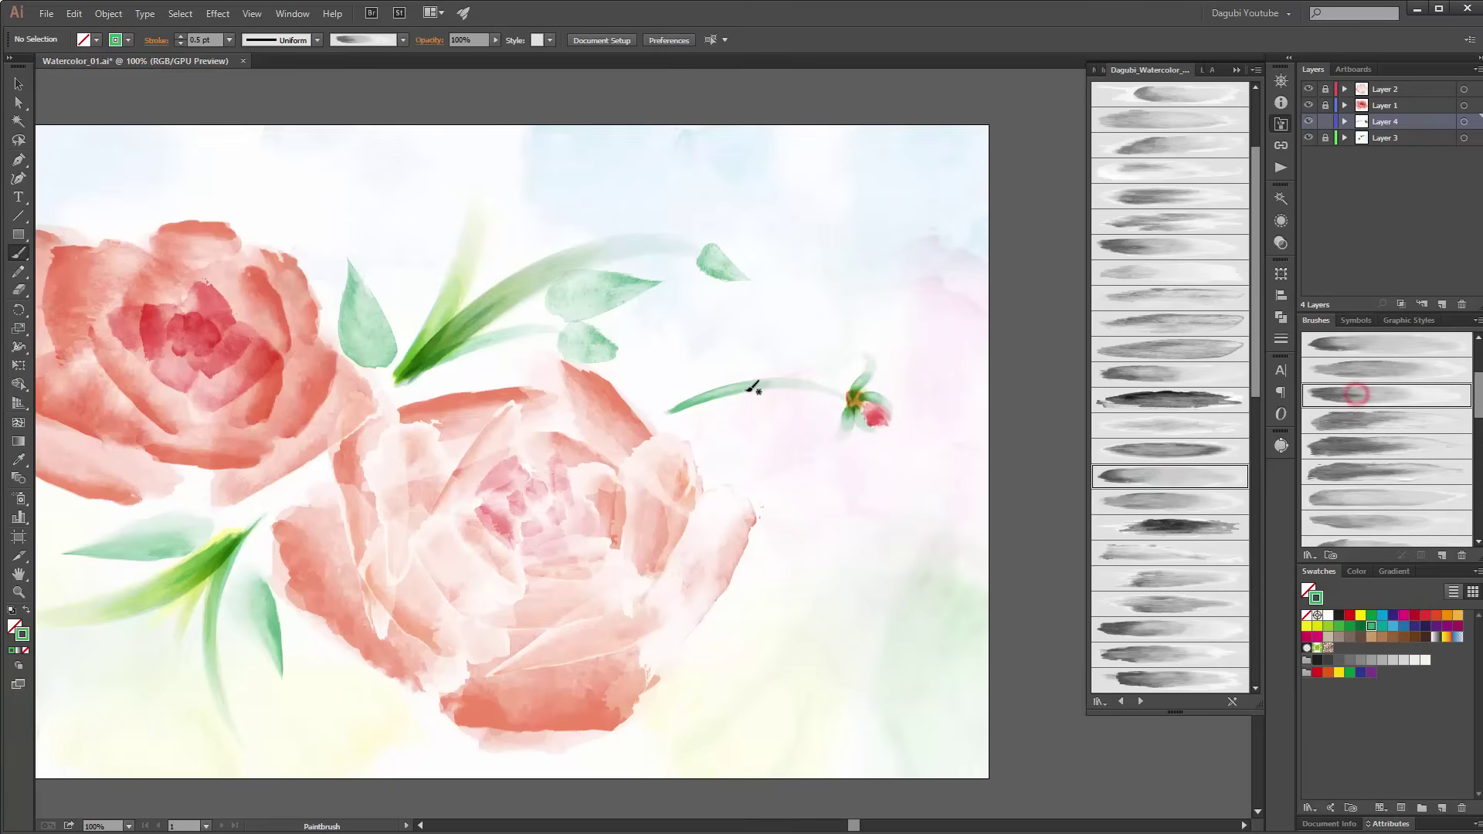
drag(745, 389, 765, 399)
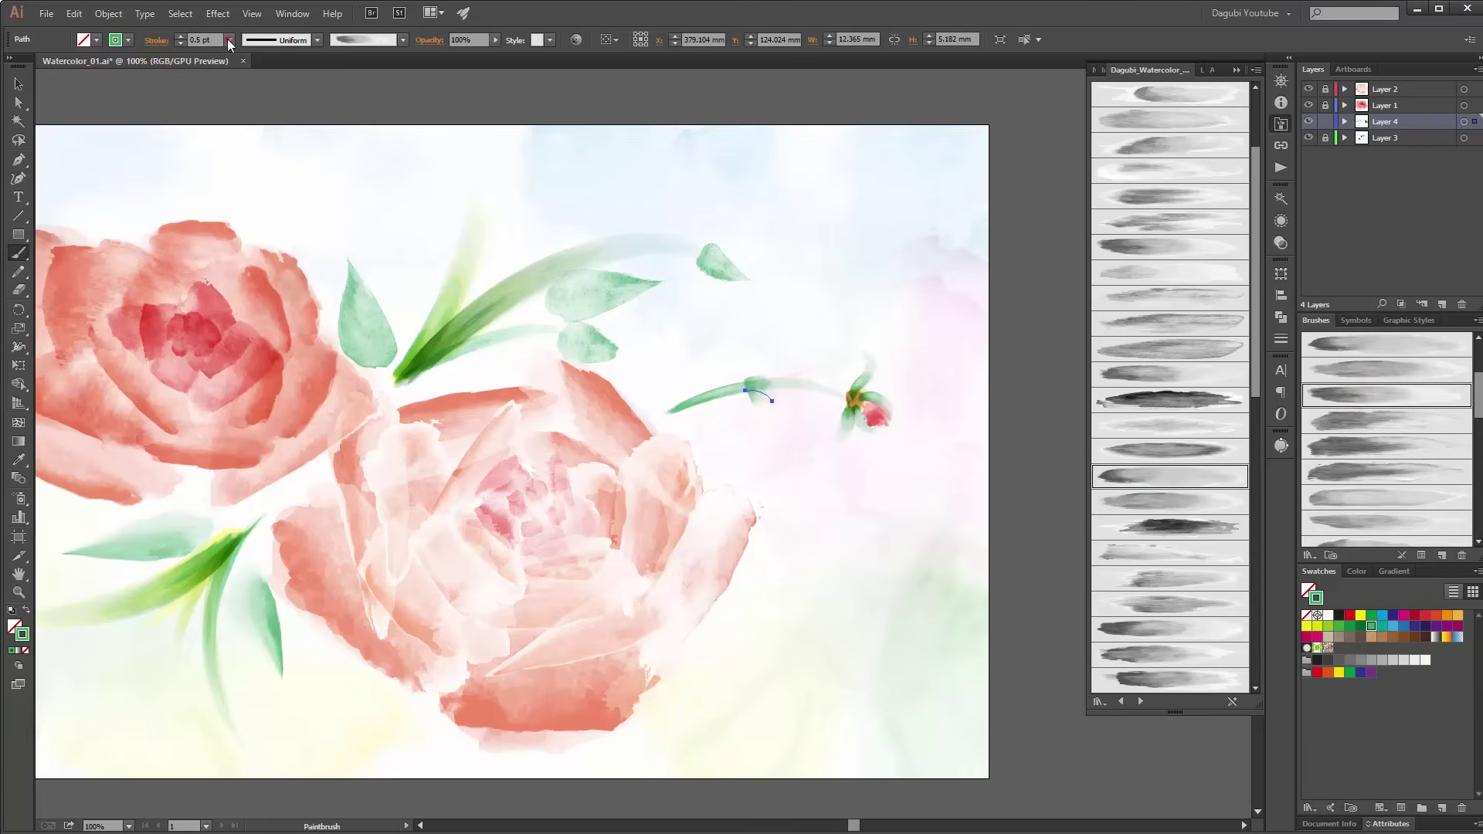
ctrl+click(1045, 395)
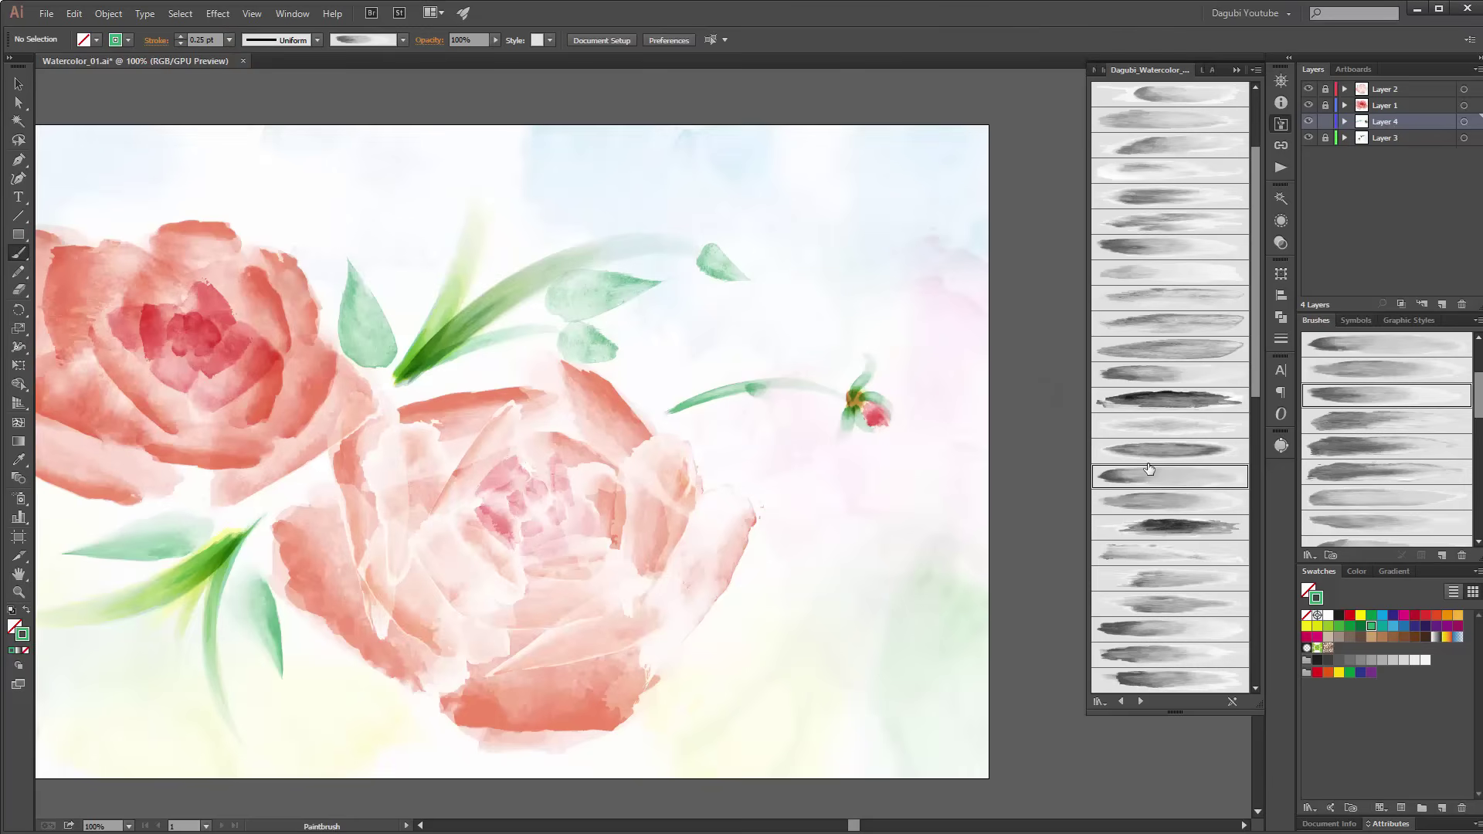
Step: Paint more small green leaves along the bud's stem and at its base, alternating between two watercolor brushes at 0.25 pt
click(1151, 504)
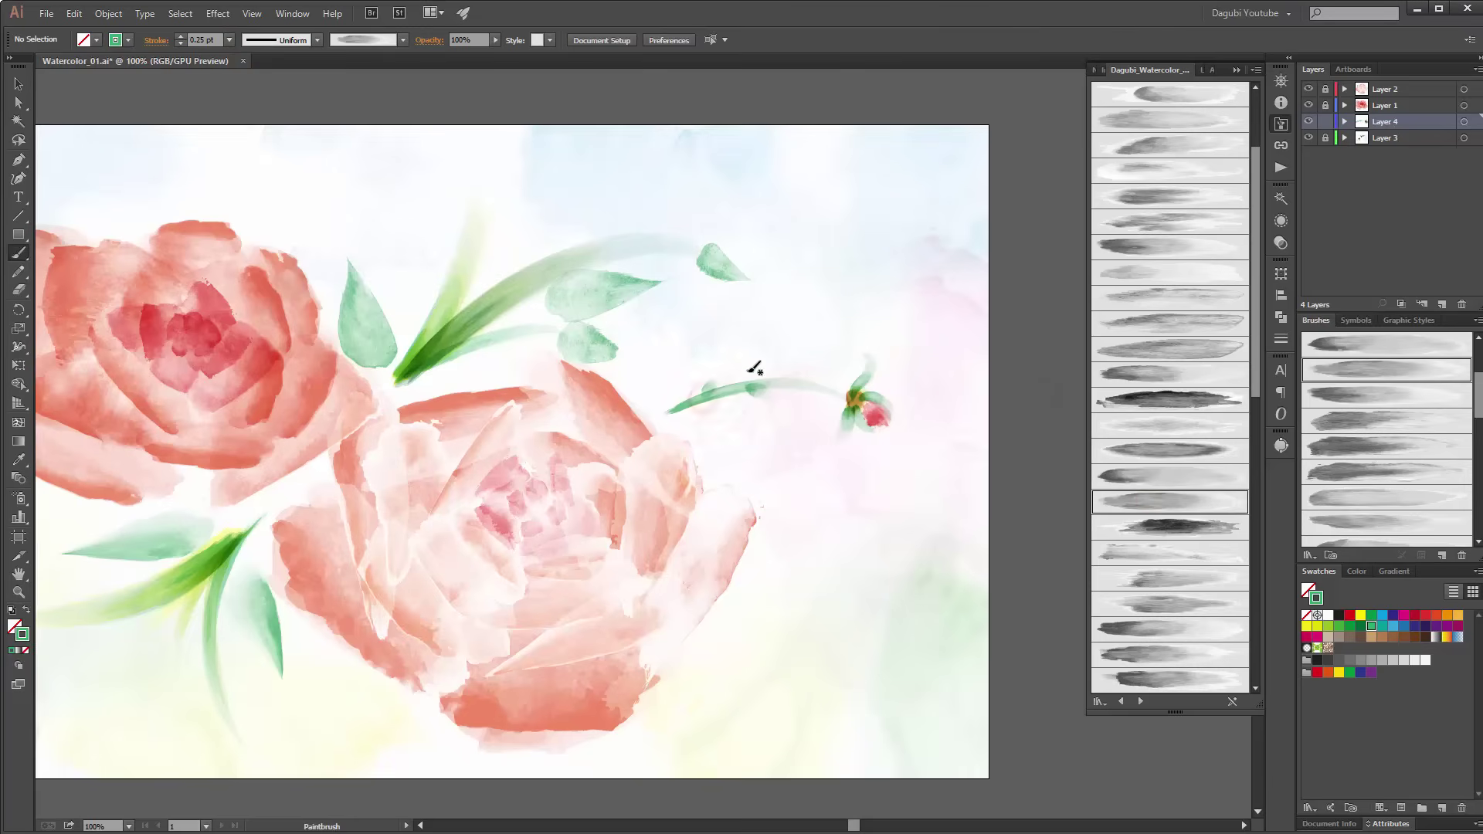
click(1148, 246)
mouse_move(662, 415)
mouse_down()
mouse_move(736, 437)
mouse_move(730, 468)
mouse_move(661, 417)
mouse_up()
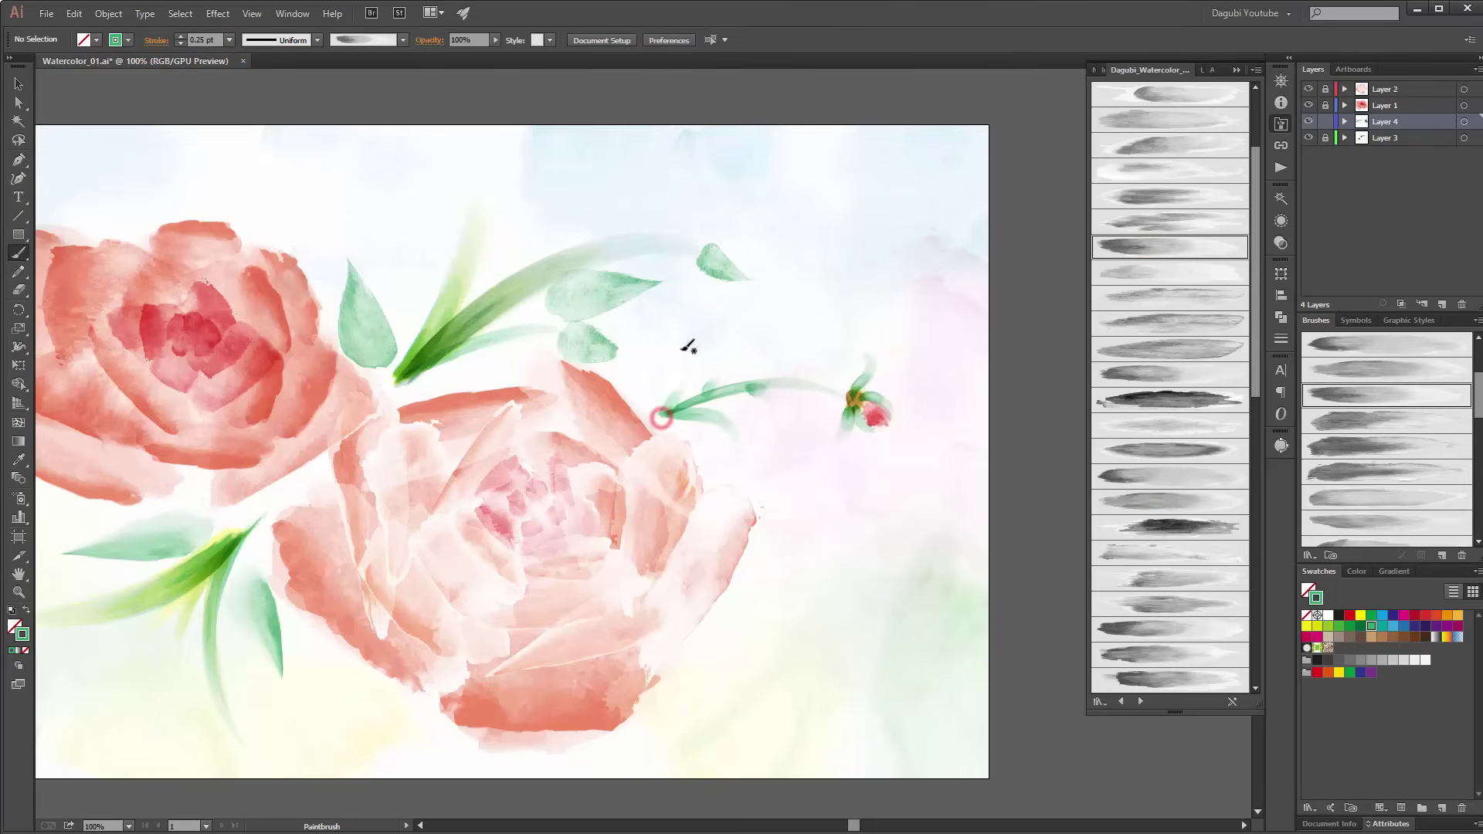
drag(795, 386, 805, 397)
Step: Set the stroke to 0.1 pt and paint fine green shoots at the stem's base and along its upper side
text(0.1)
key(Return)
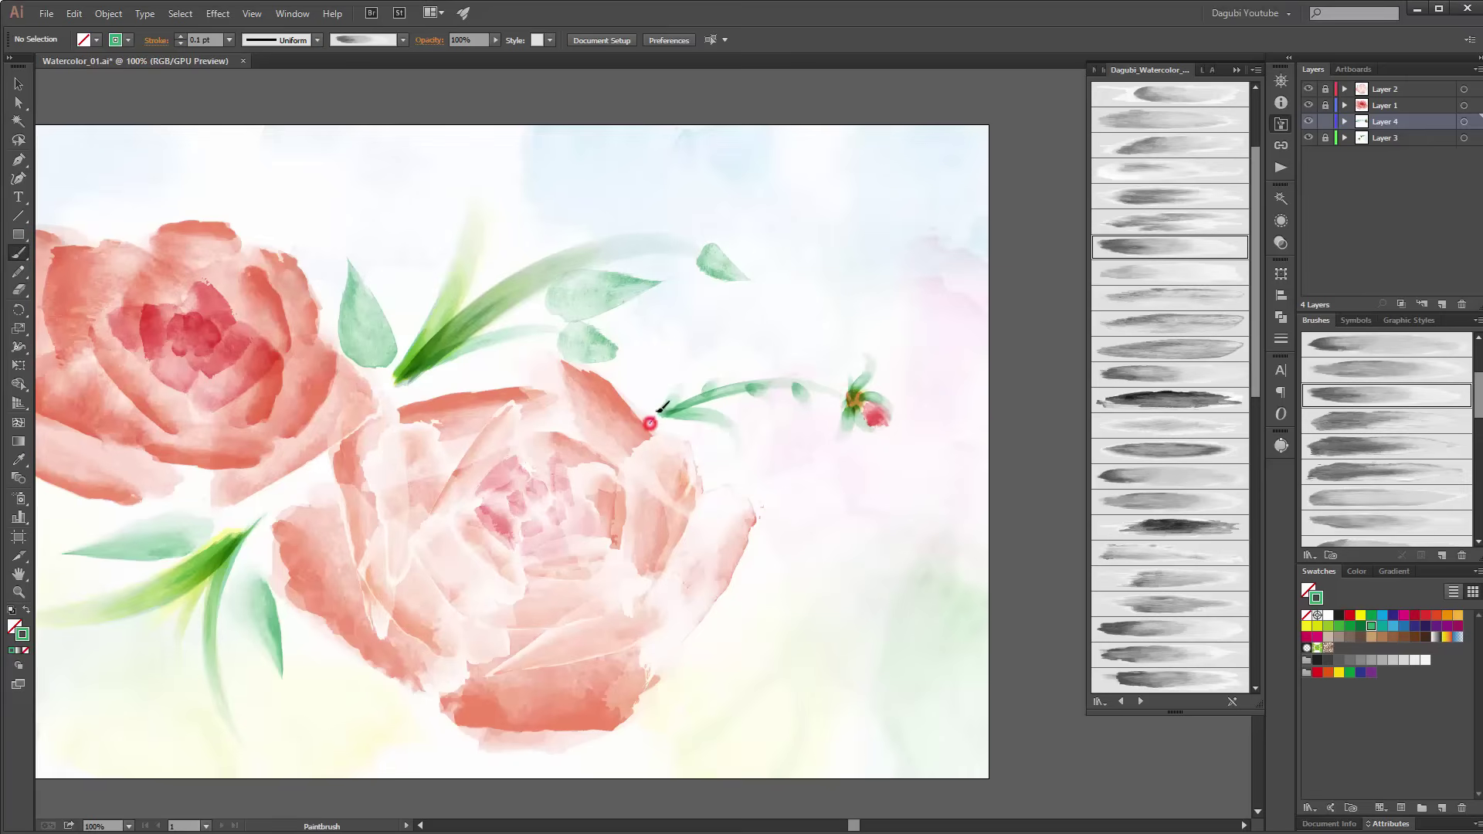
drag(655, 417, 644, 377)
drag(762, 381, 804, 368)
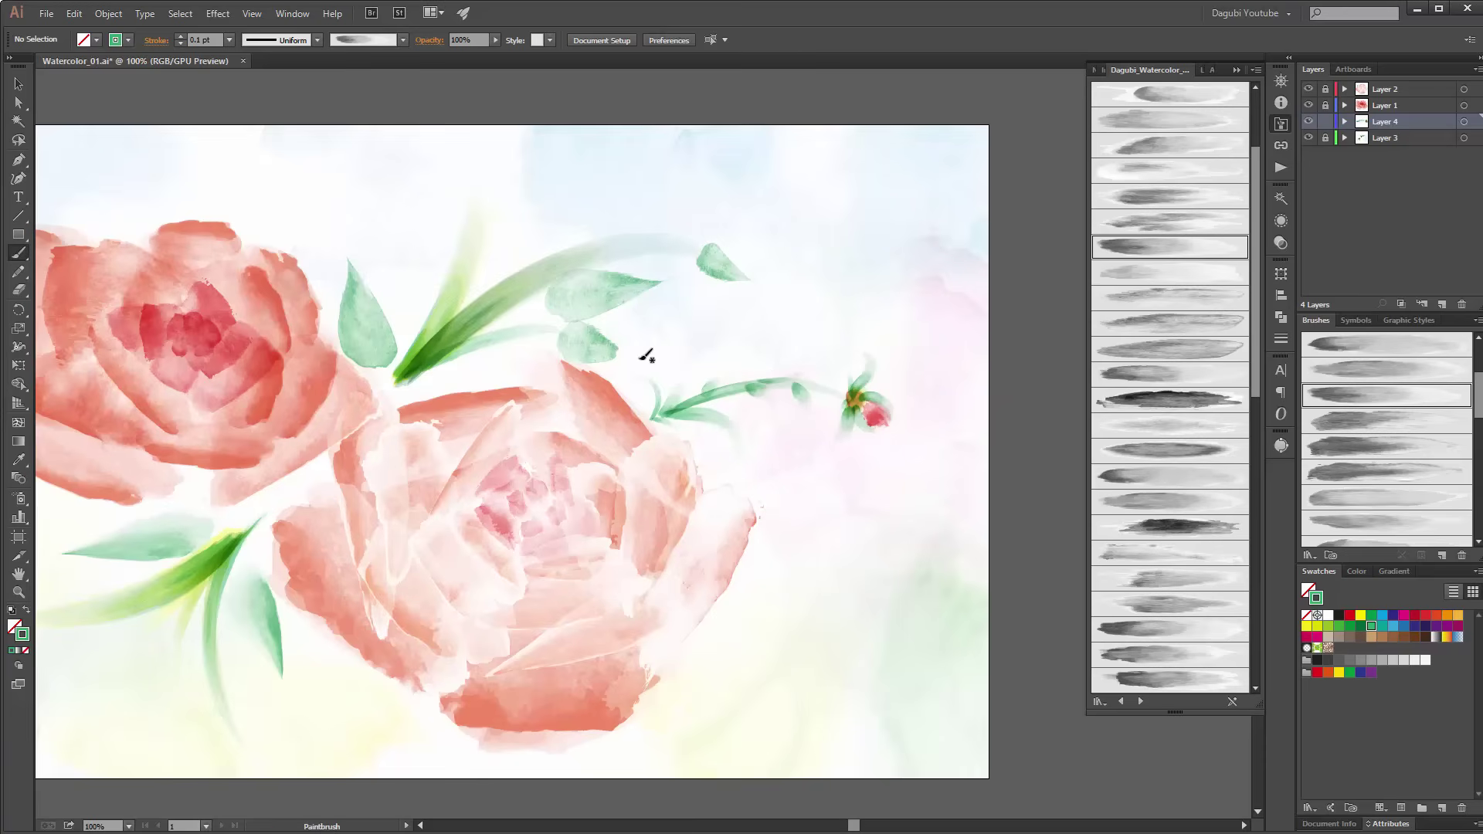